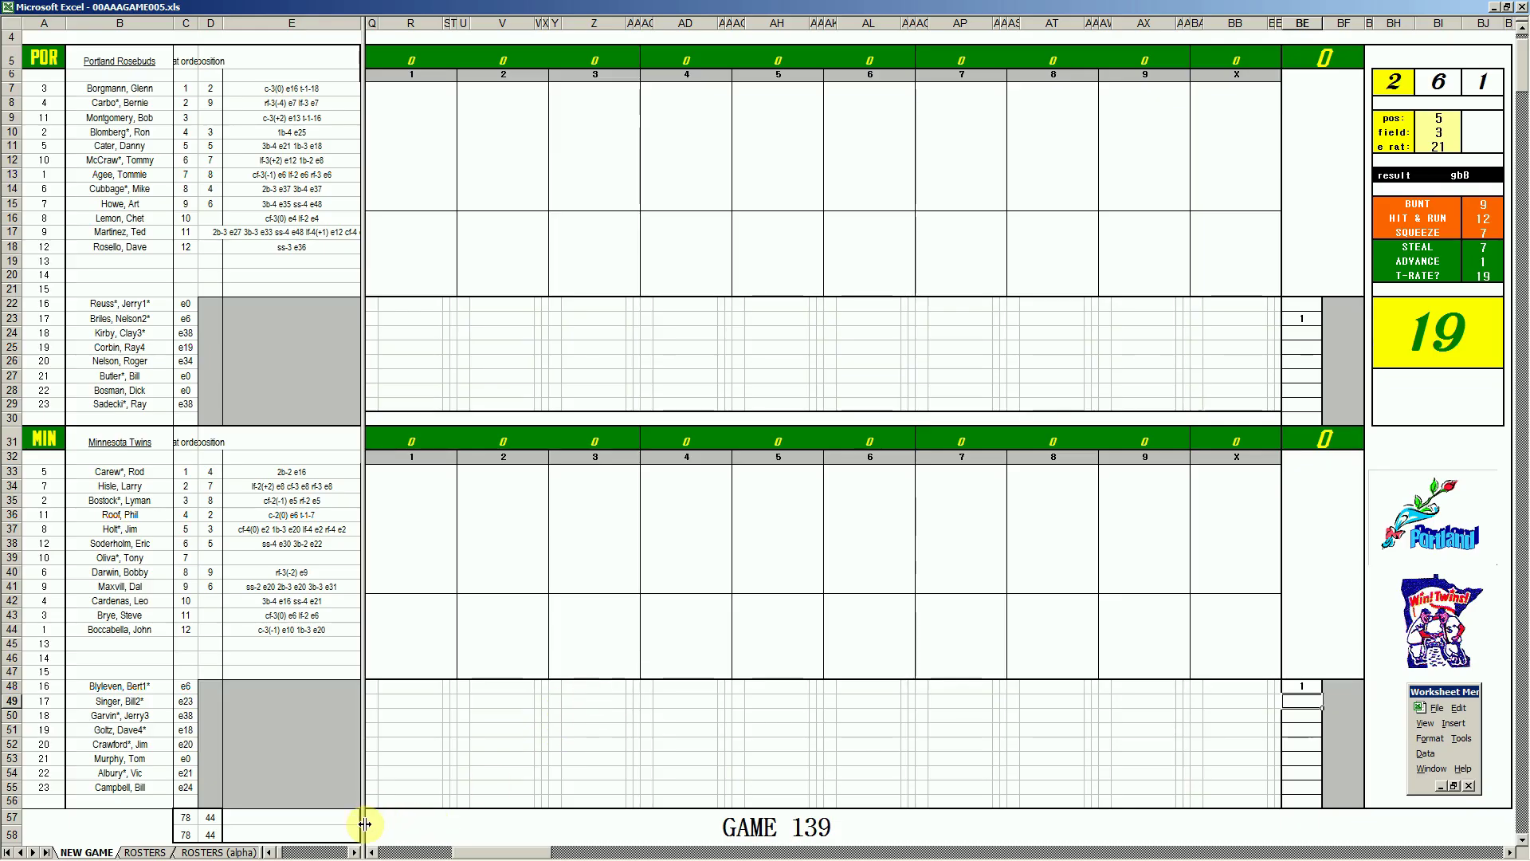
- Switch to the 21minpor.xls workbook and review the Game 138 scoresheet, including Minnesota's second inning and Portland's fifth
mouse_move(309, 858)
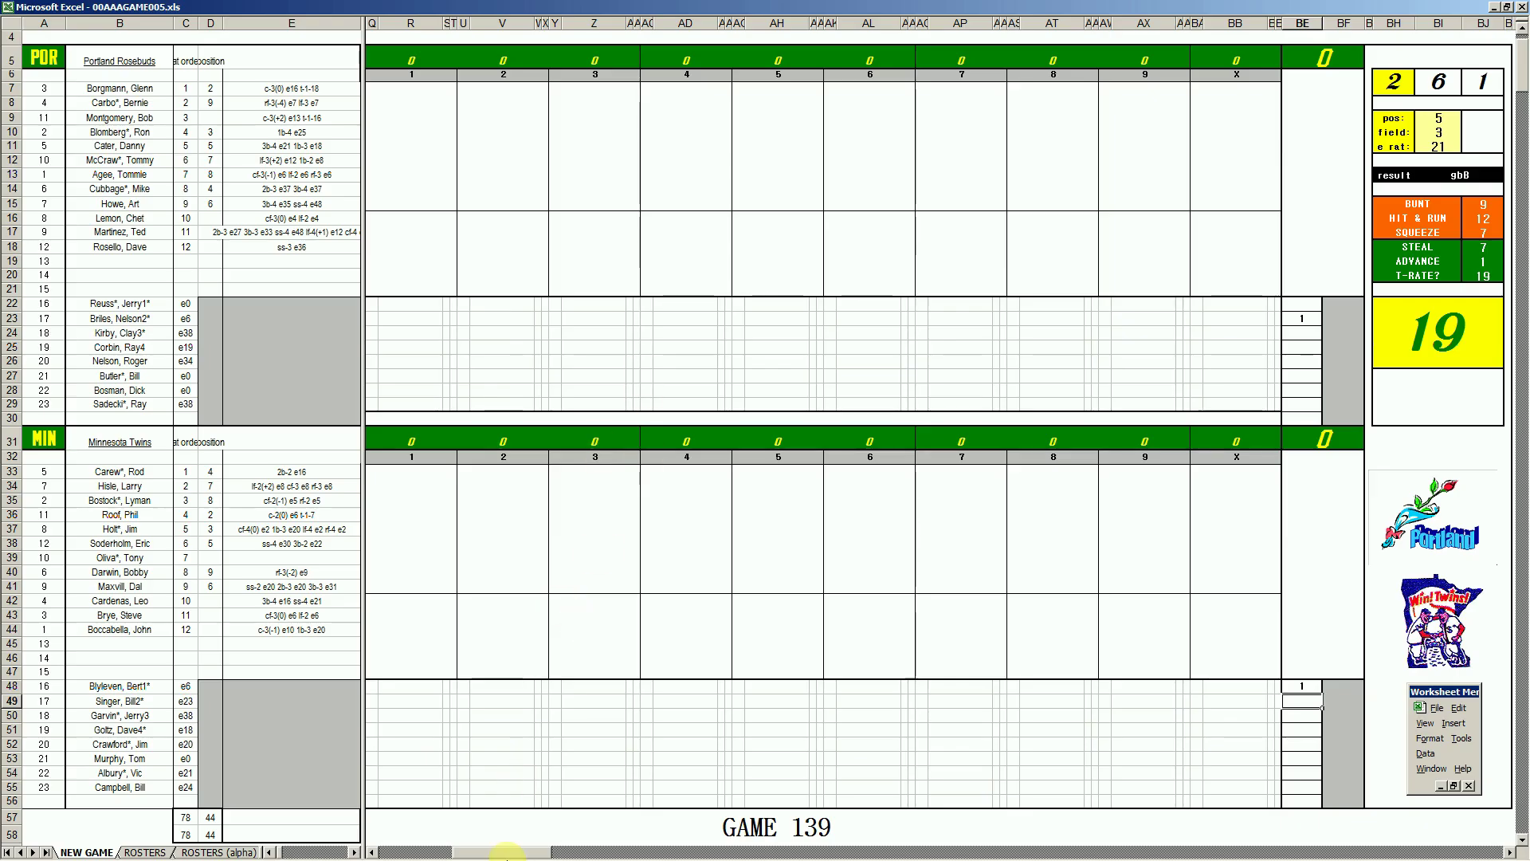
mouse_move(486, 852)
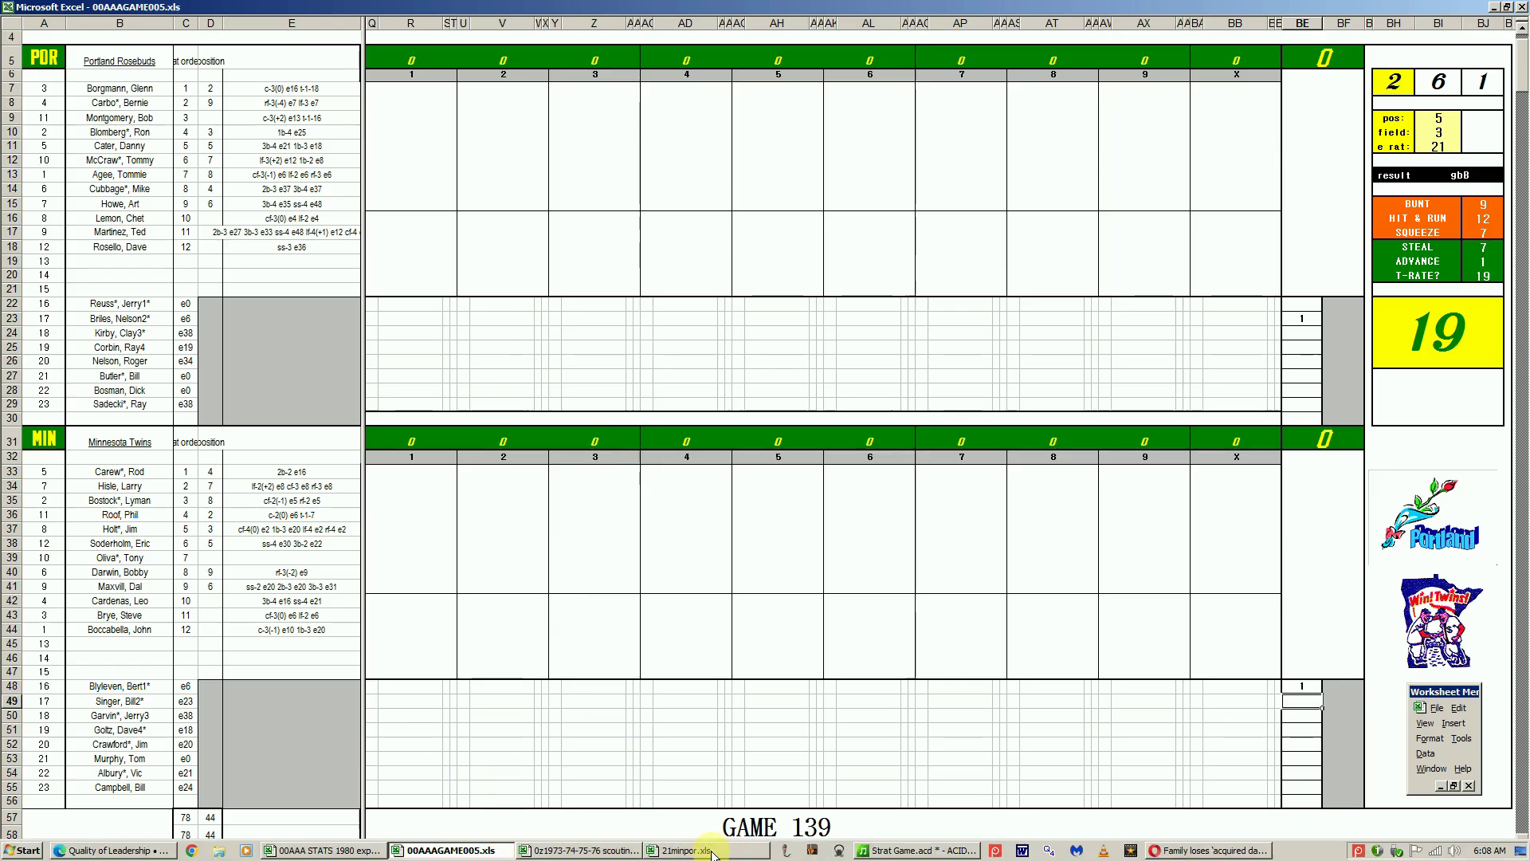
left_click(687, 851)
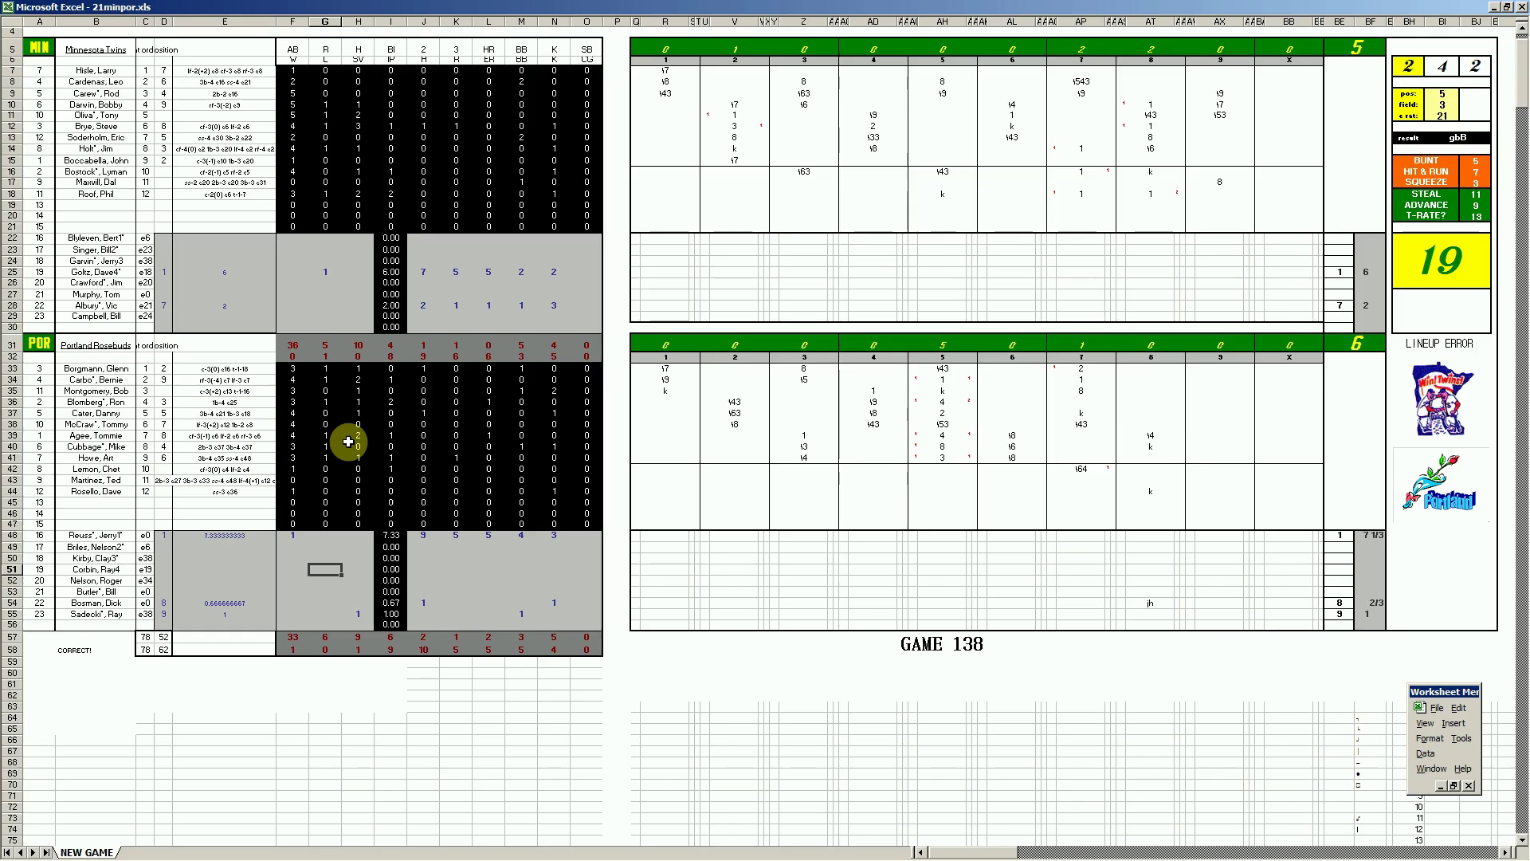
left_click(736, 129)
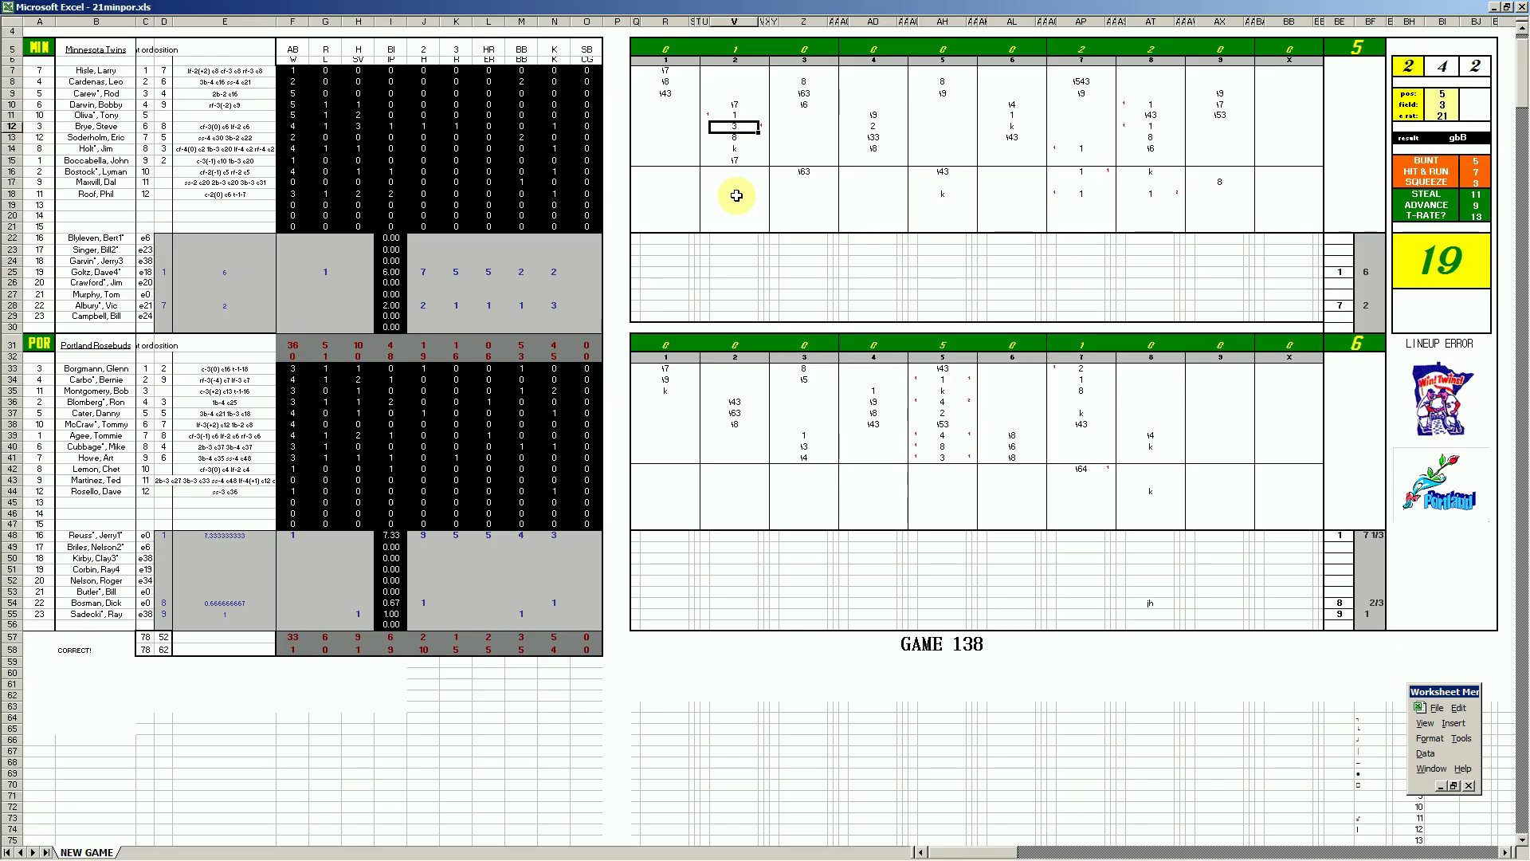
left_click(950, 439)
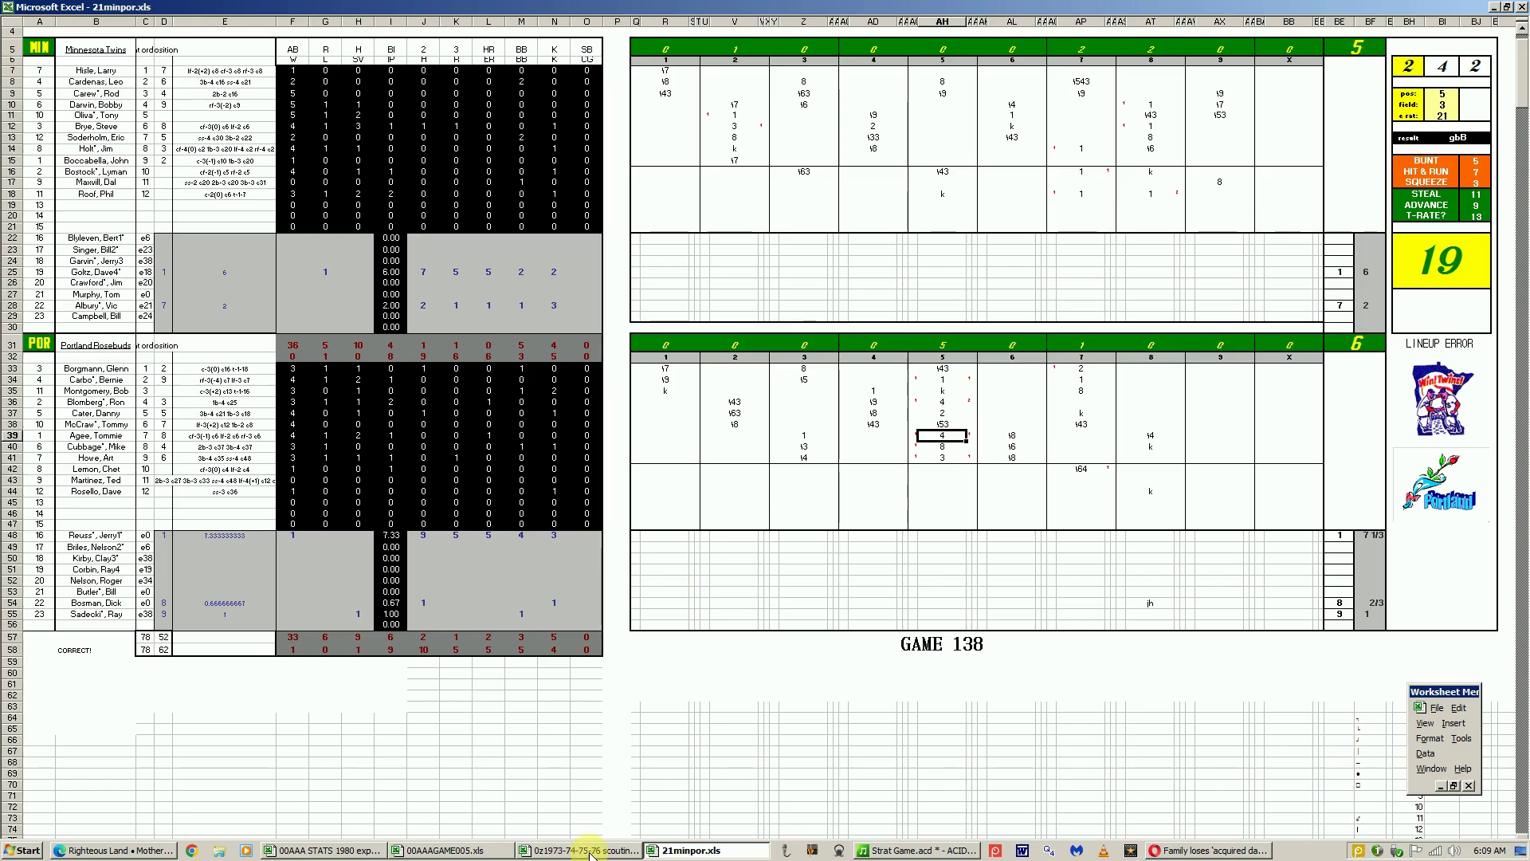
- Close the 21minpor.xls workbook
right_click(667, 851)
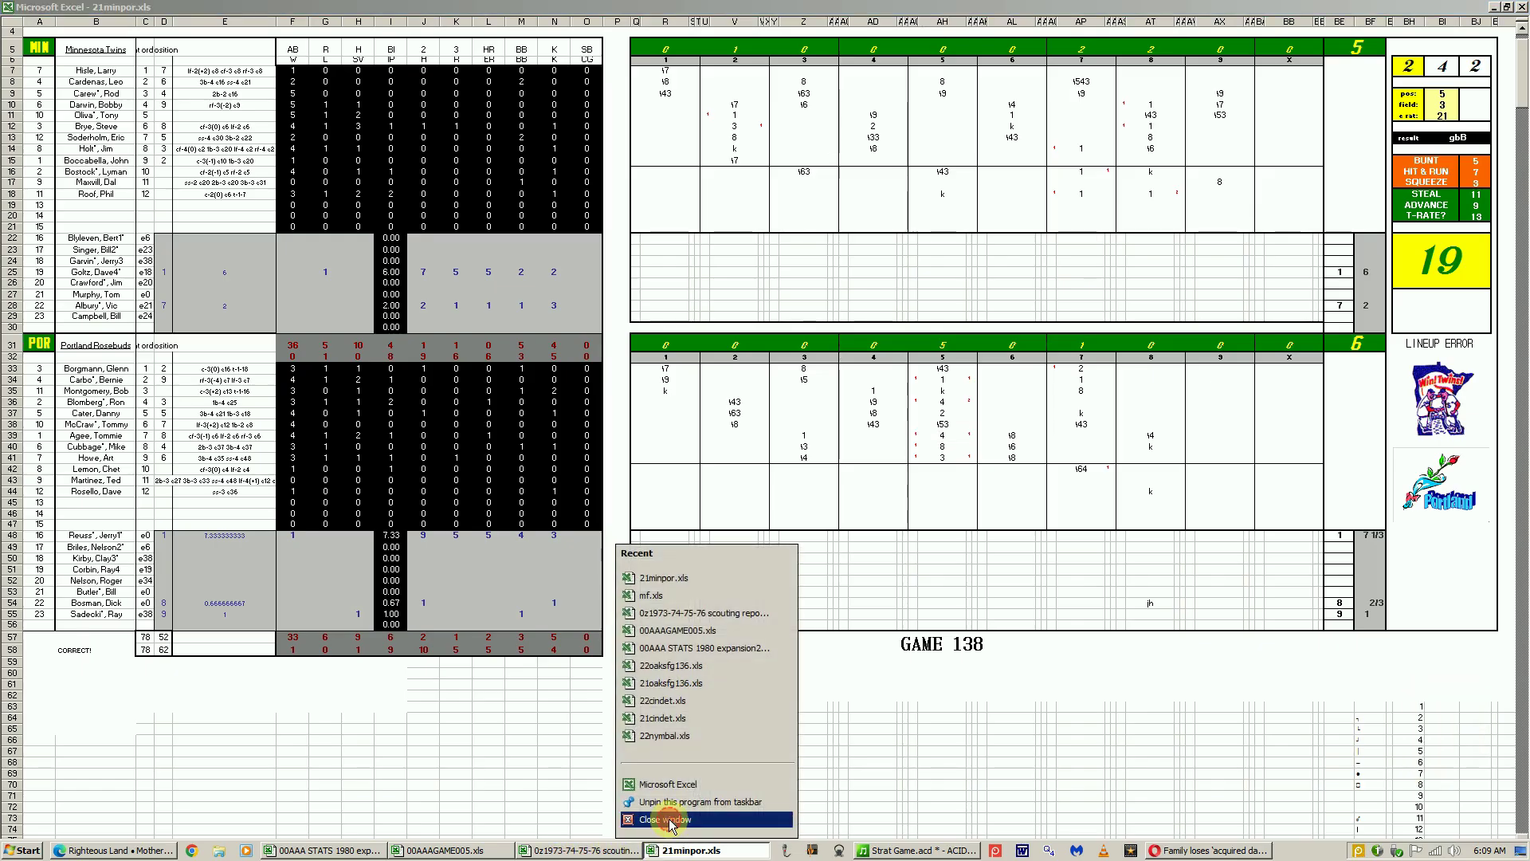
left_click(665, 825)
left_click(771, 473)
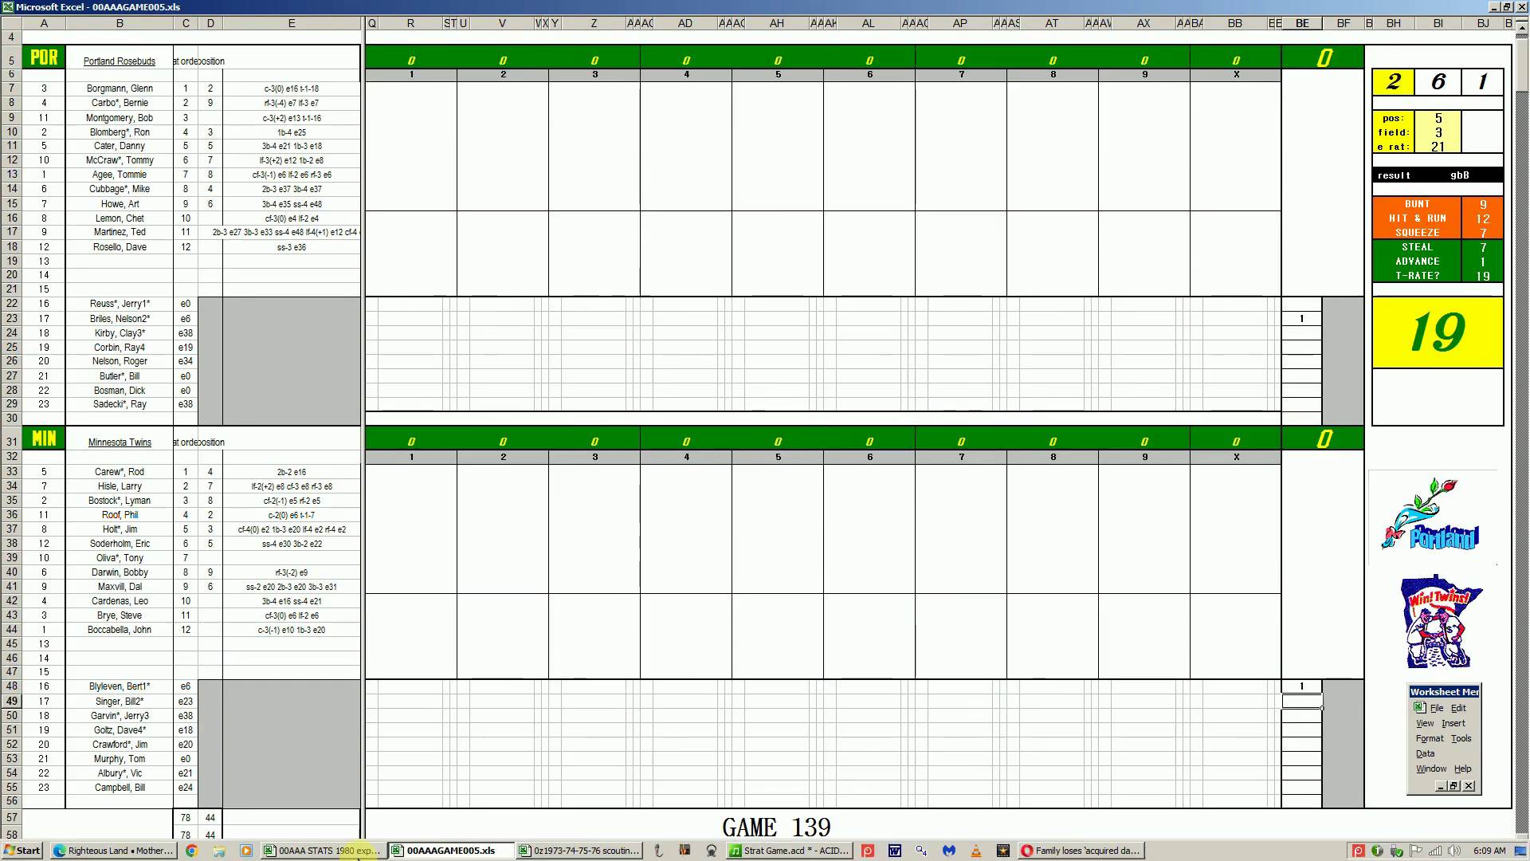
- Switch to the 00AAA STATS 1980 workbook and bring up the American League standings on the print sheet
left_click(351, 850)
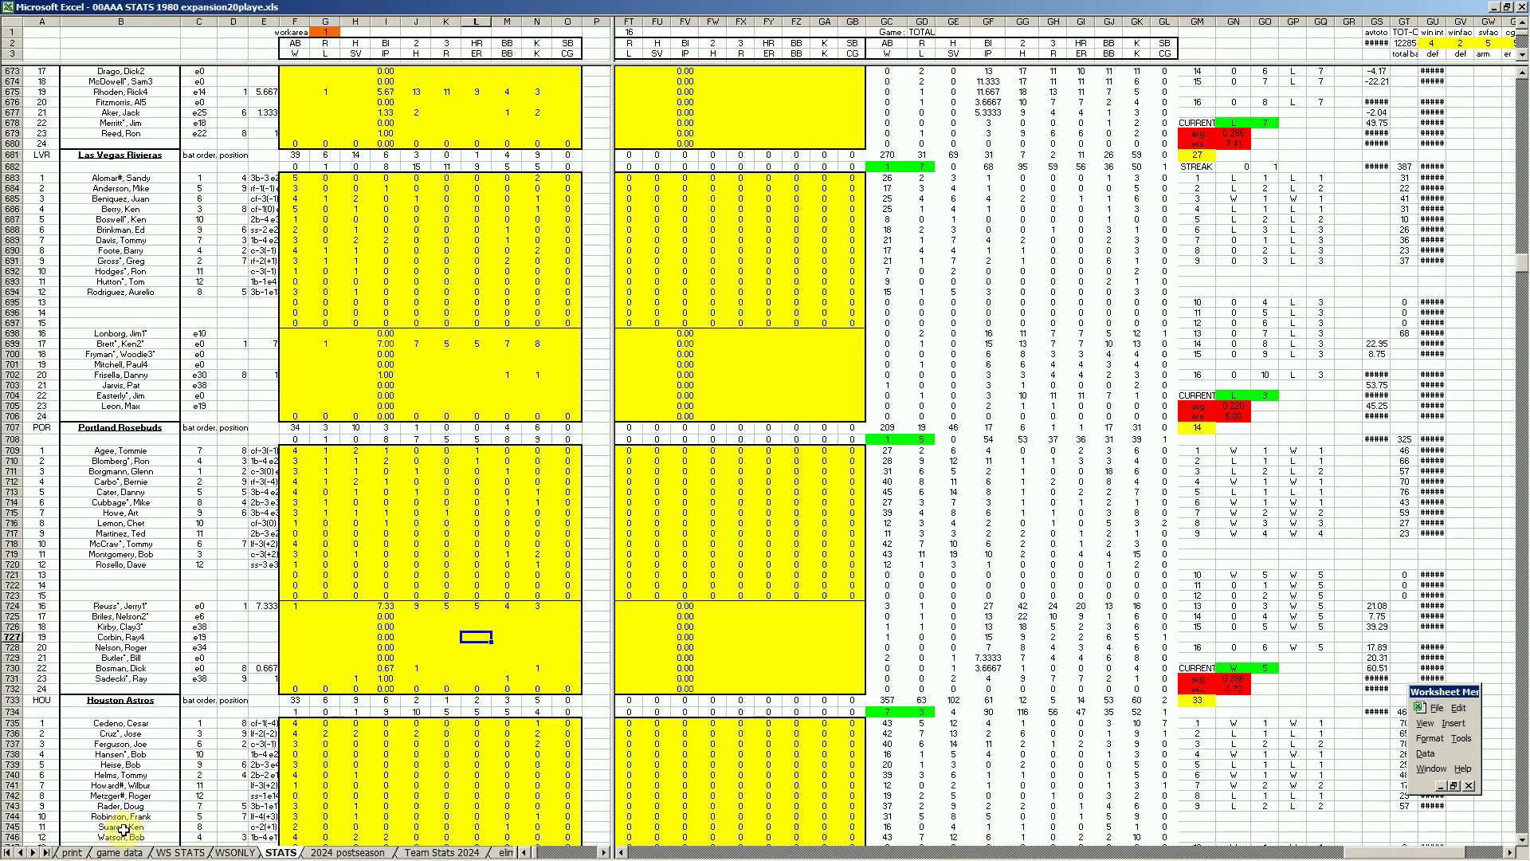
left_click(70, 851)
left_click(188, 690)
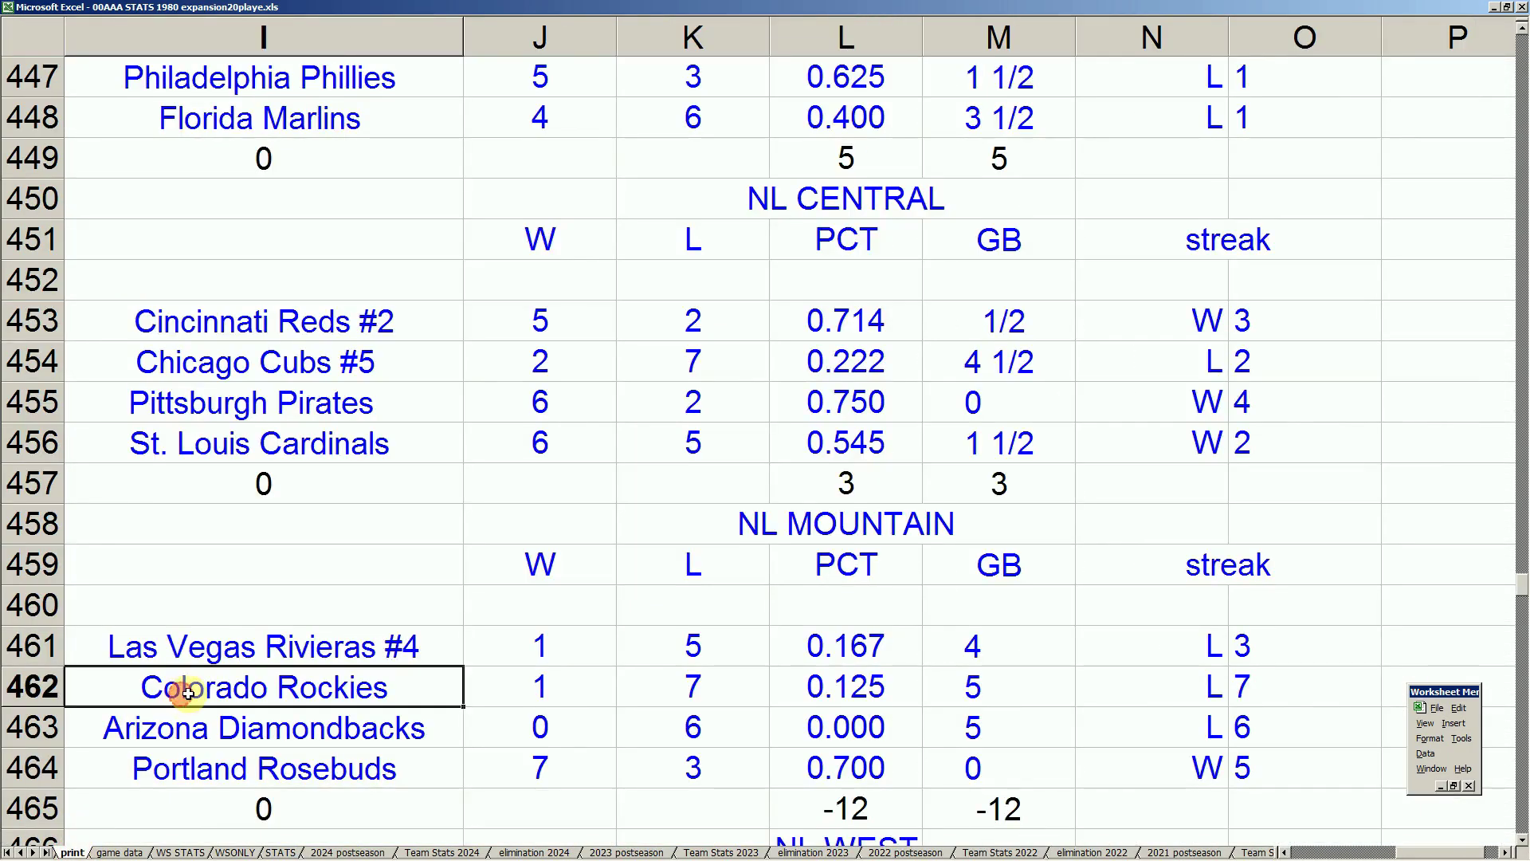
key("Left")
key("Left")
key("Left")
key("Left")
key("Left")
key("Left")
key("Left")
key("Left")
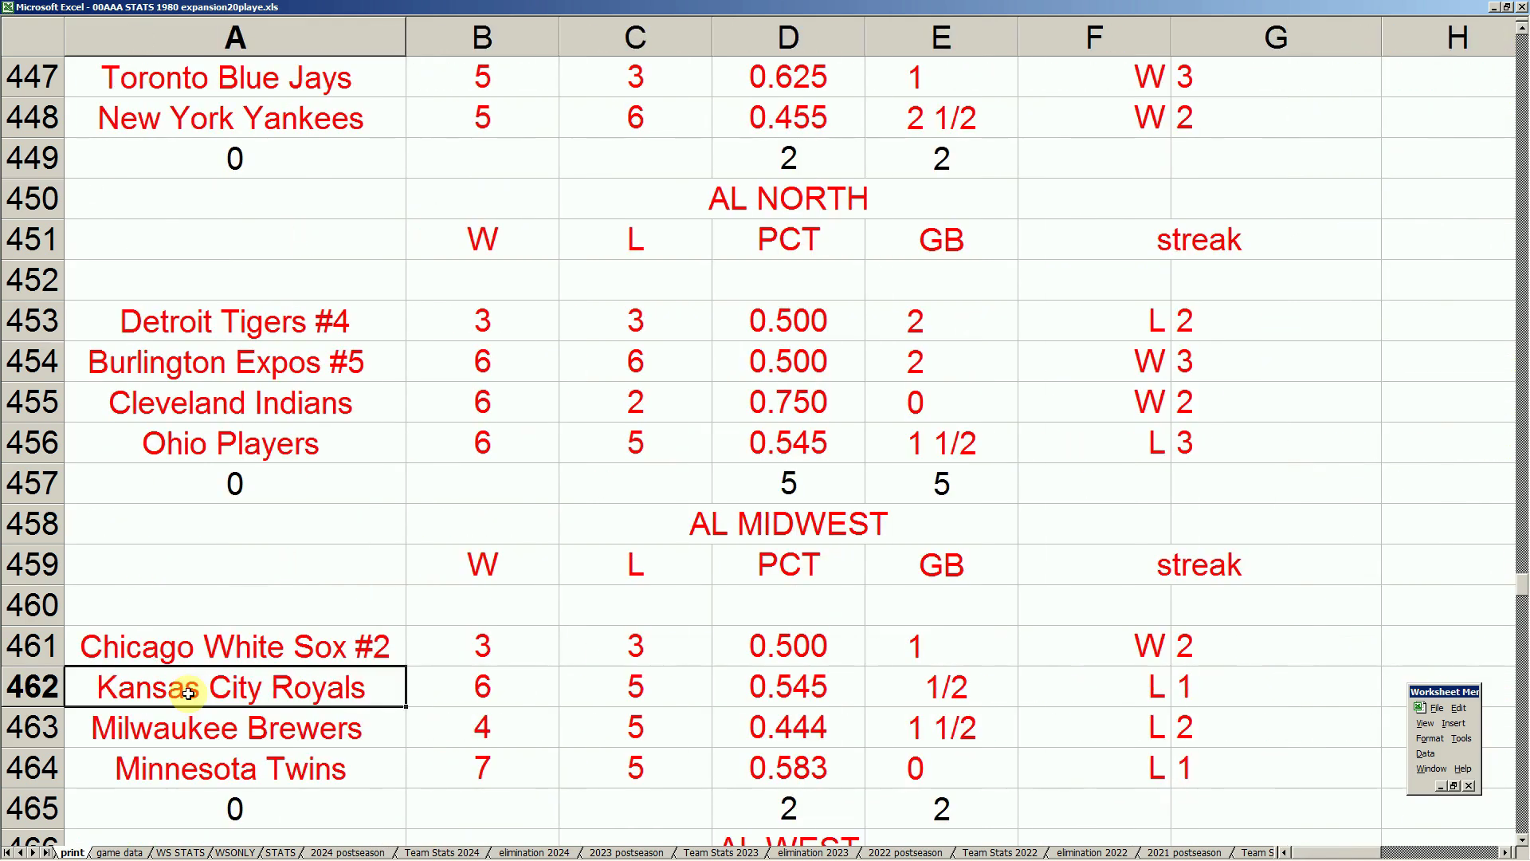
- Examine the Minnesota Twins' win-loss record and each team's games-behind value in the AL Midwest standings
left_click_drag(331, 765, 561, 763)
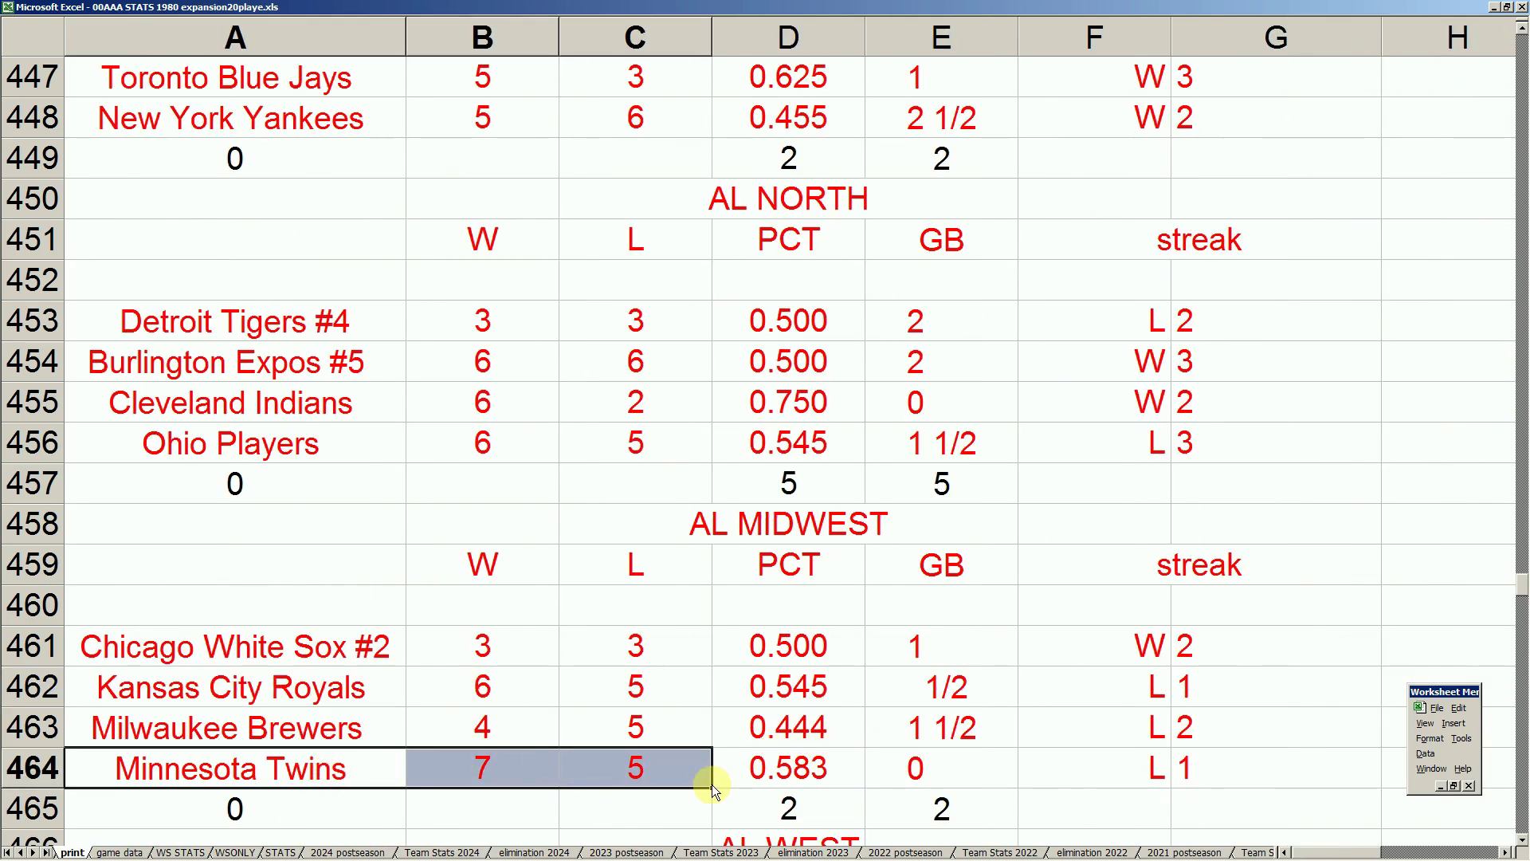
left_click(908, 777)
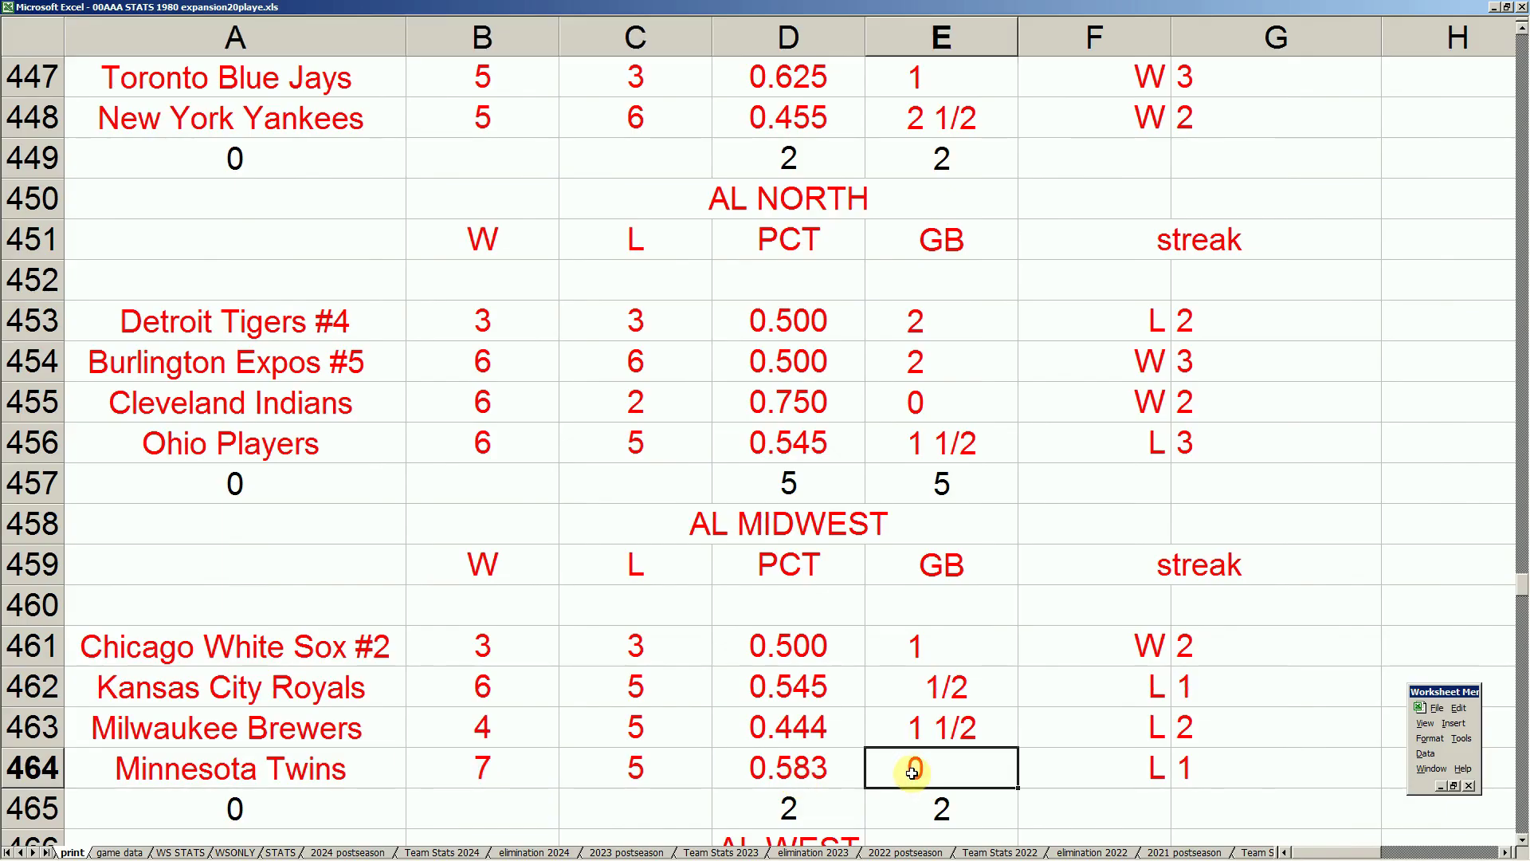
left_click(918, 655)
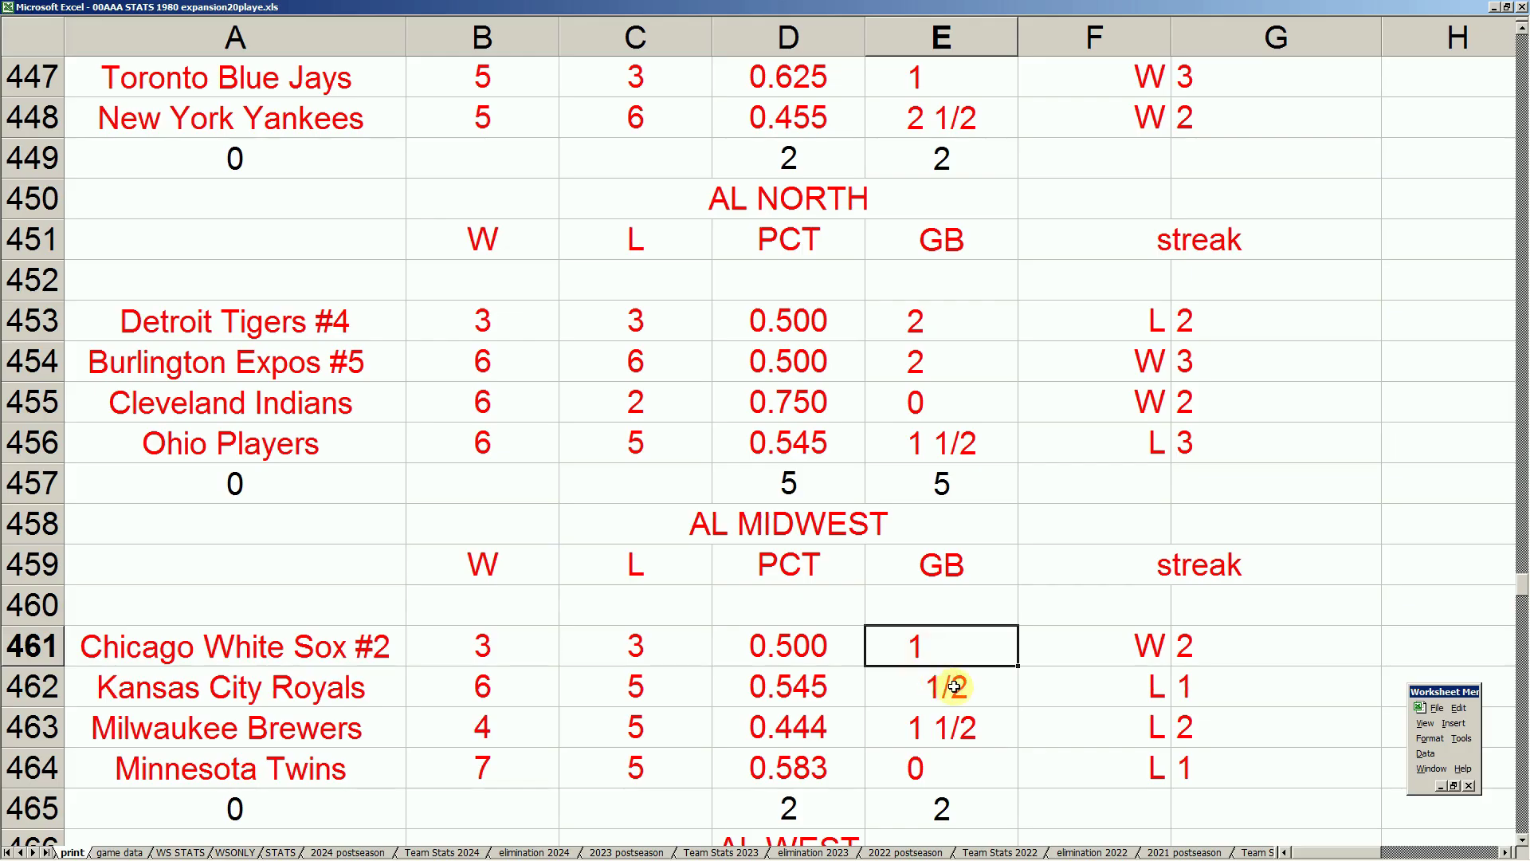
left_click(954, 687)
left_click(976, 724)
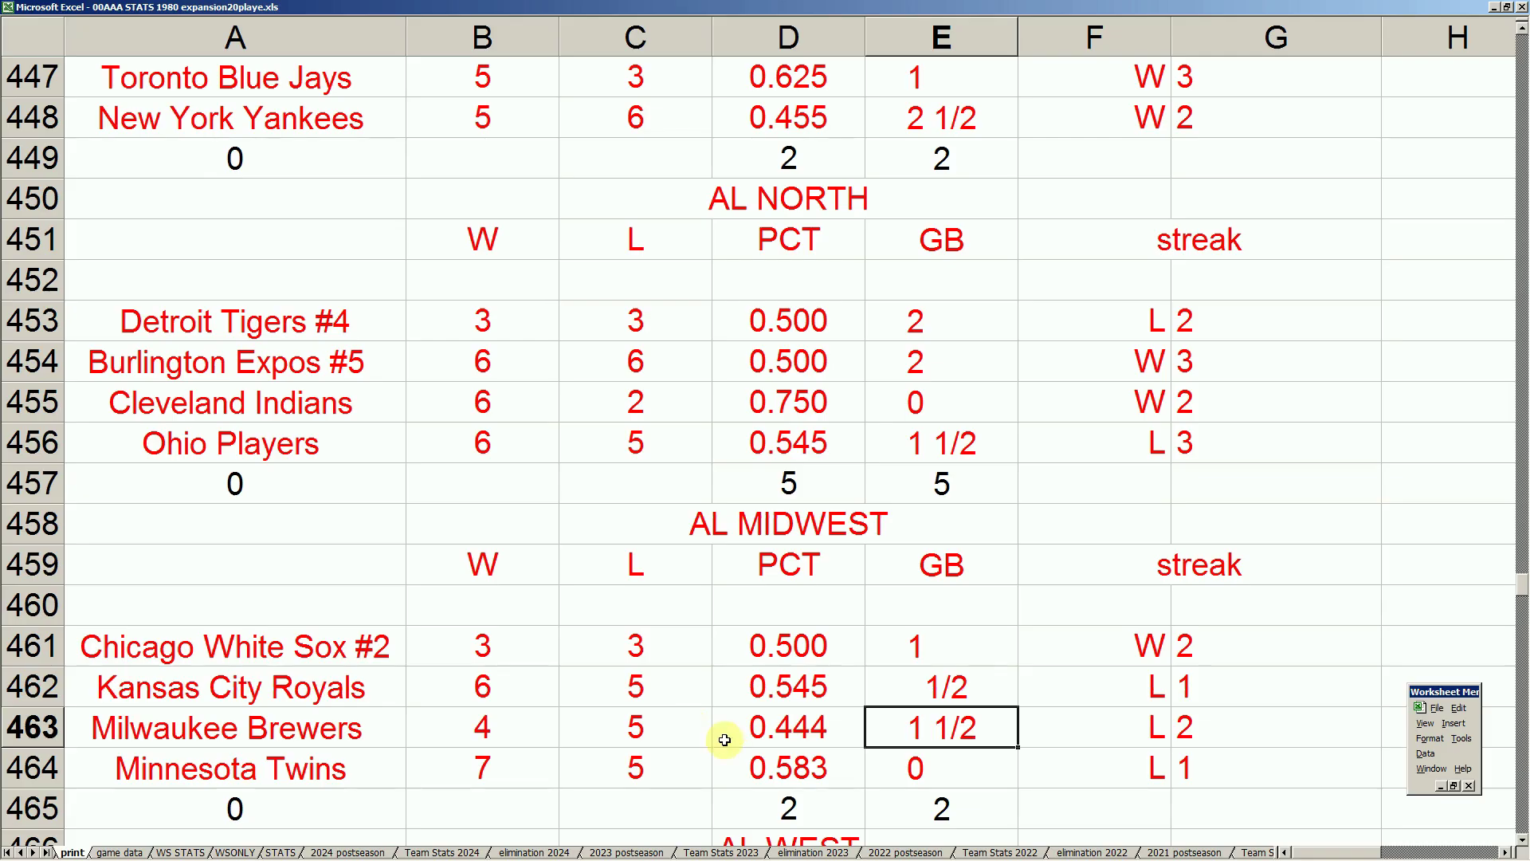
- Move across to the National League standings and examine the Portland Rosebuds' place in the NL Mountain division
left_click(825, 693)
key("Right")
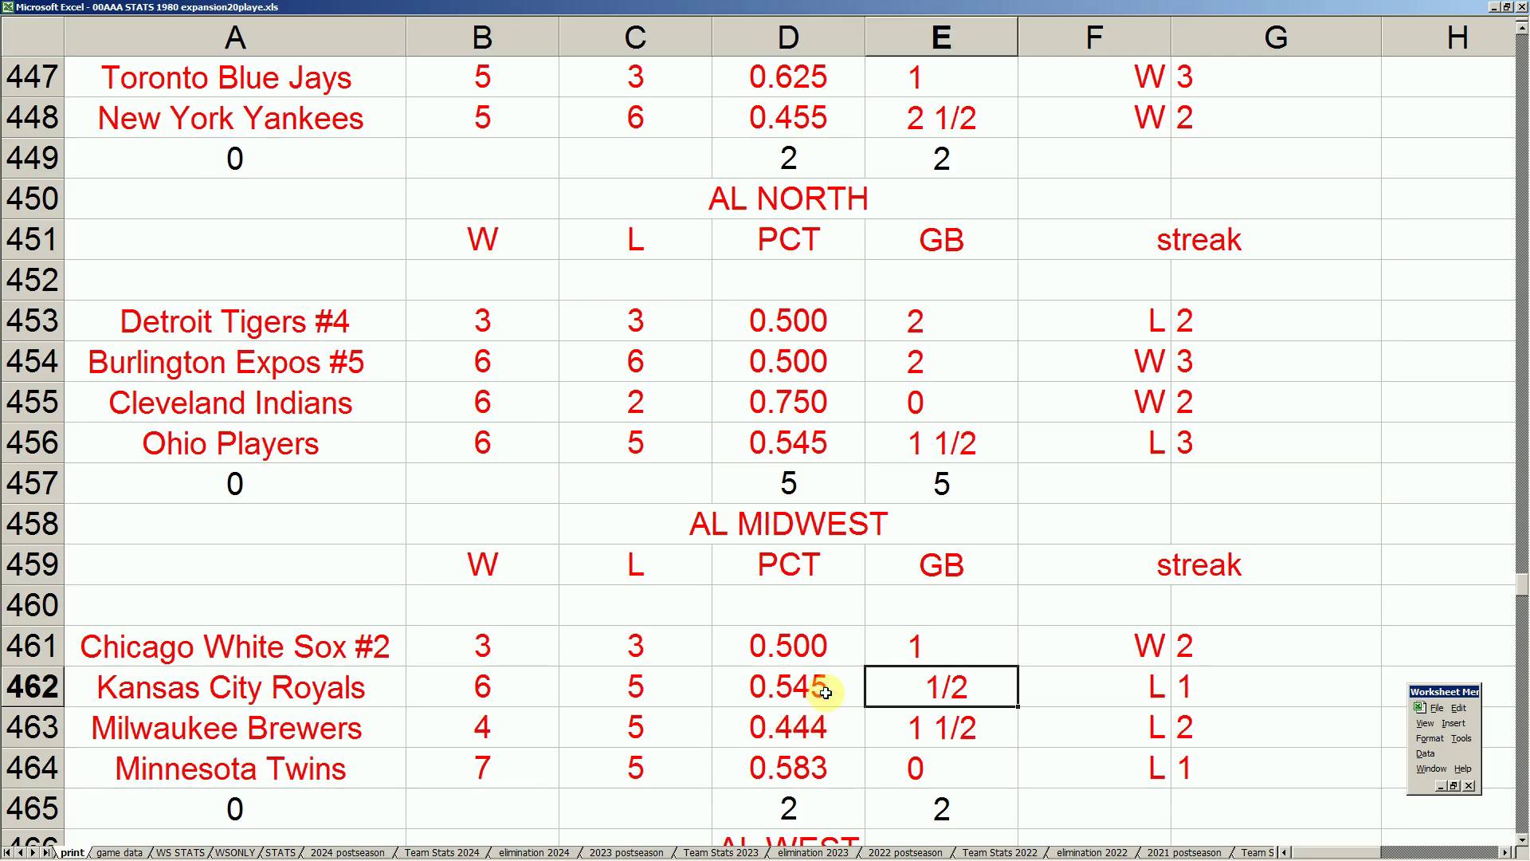
key("Right")
key("Right")
key("Right")
key("Right")
key("Right")
key("Right")
key("Right")
key("Right")
key("Right")
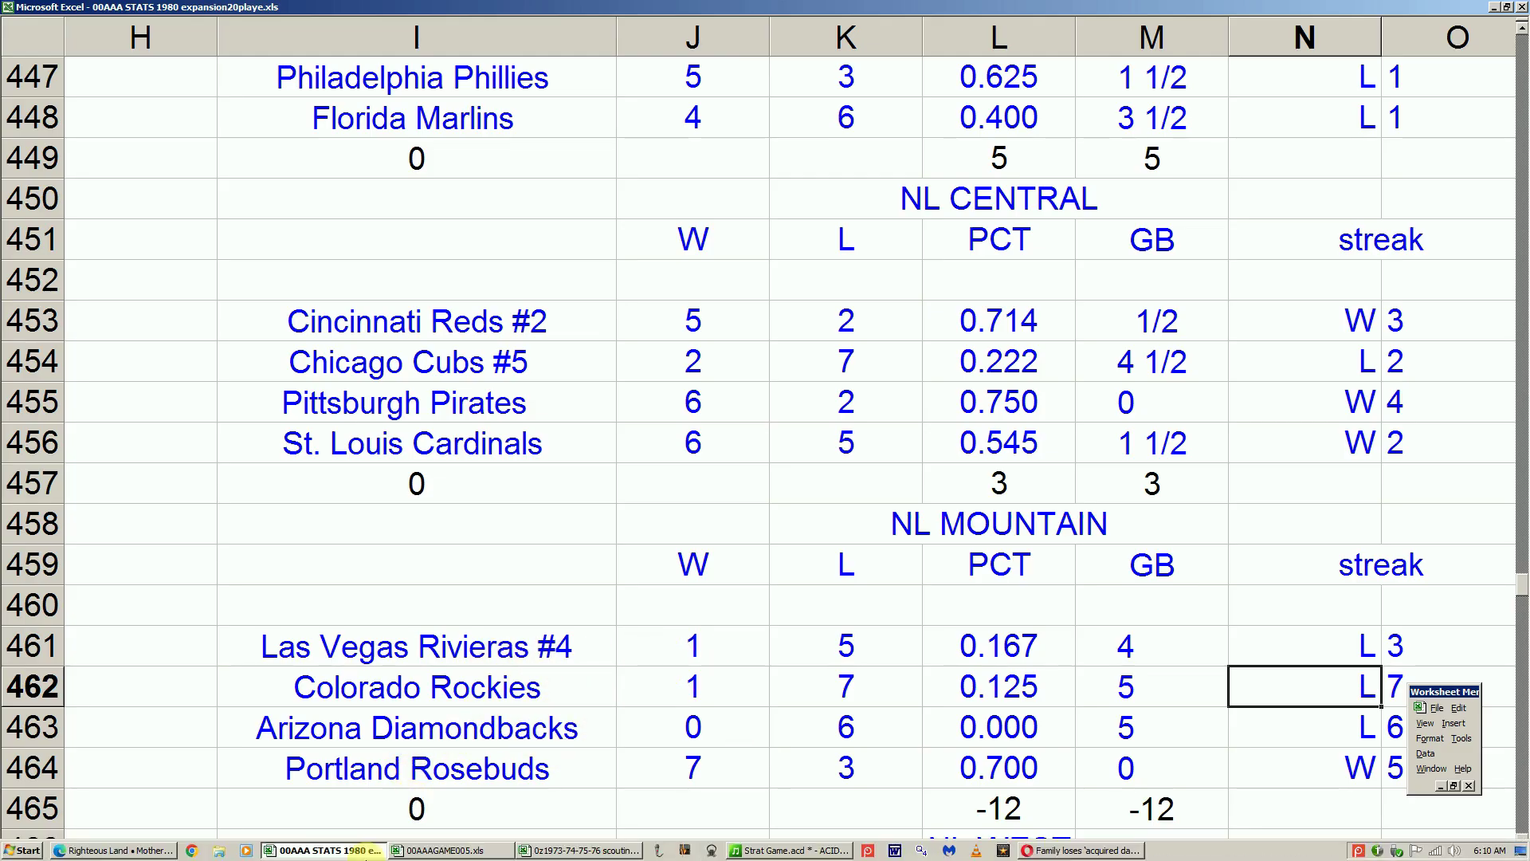
- Switch to 00AAAGAME005.xls and enter ₩9, k and k for Portland's first three batters in the first inning
left_click(411, 856)
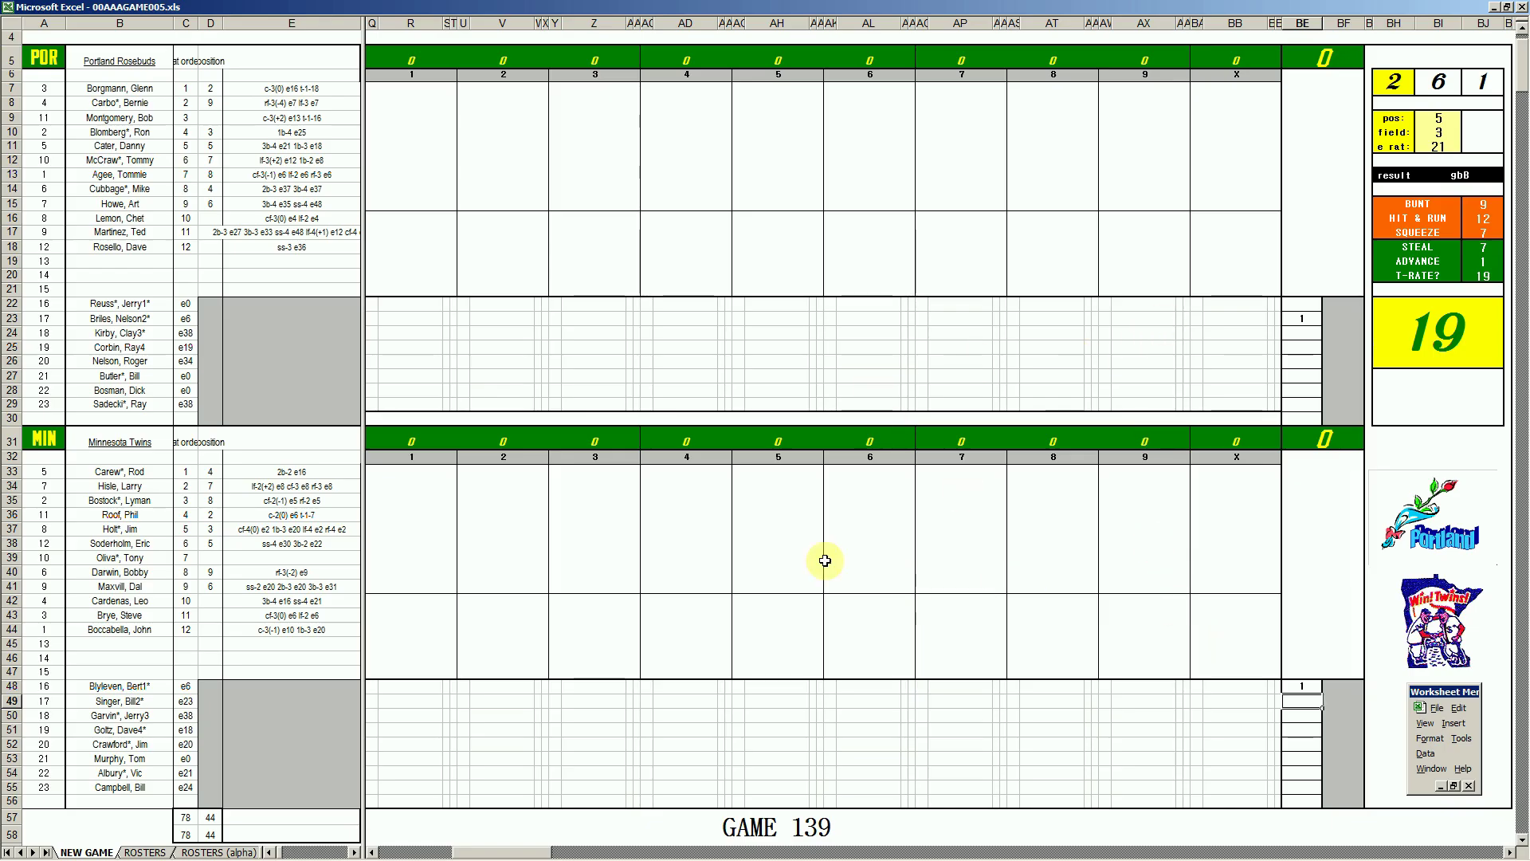
left_click(410, 90)
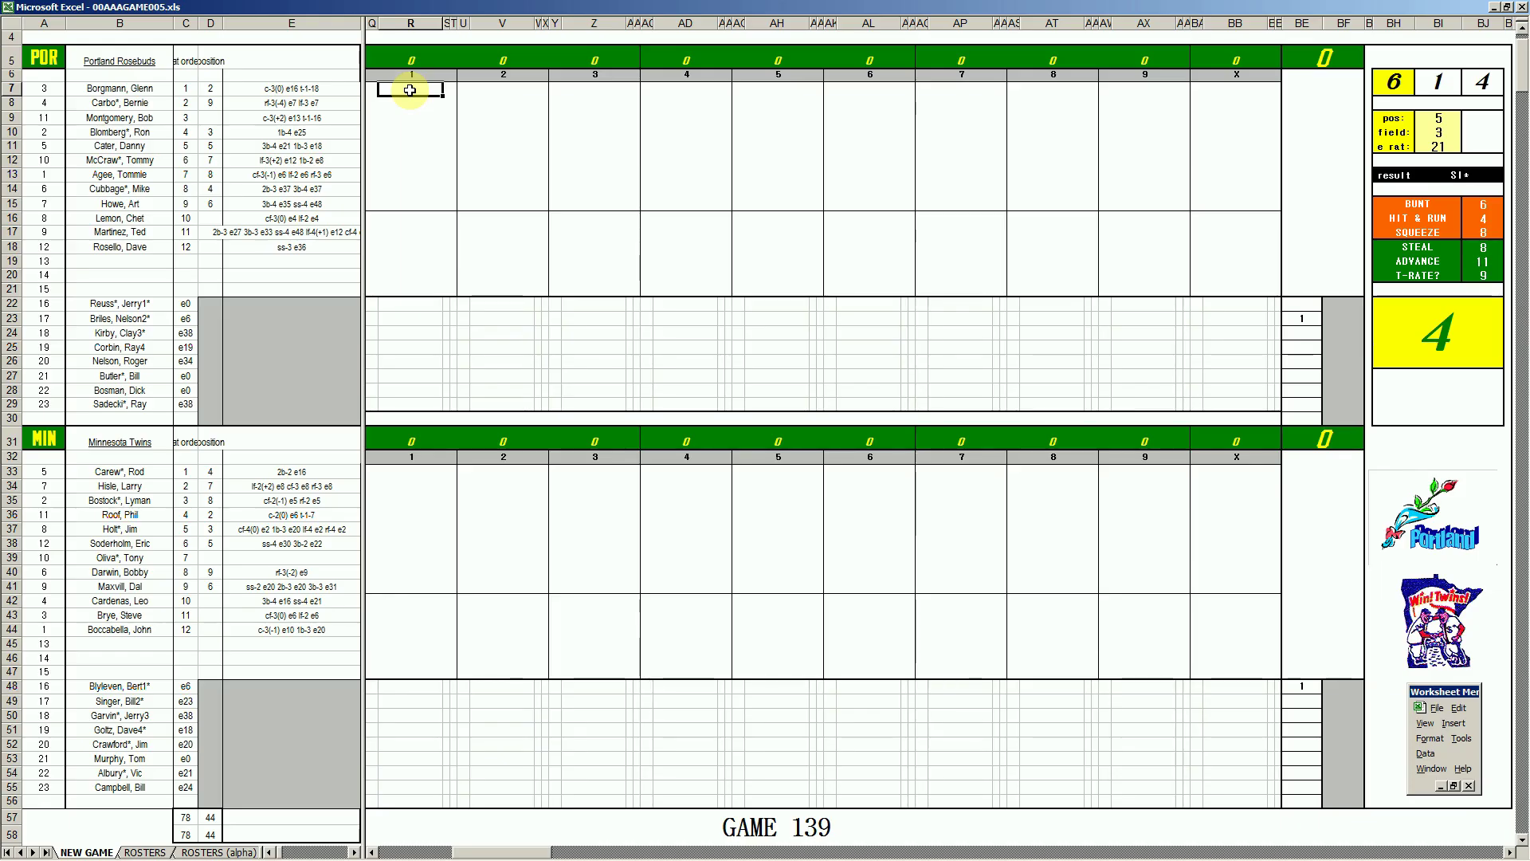
left_click(410, 90)
type("1b")
type("9")
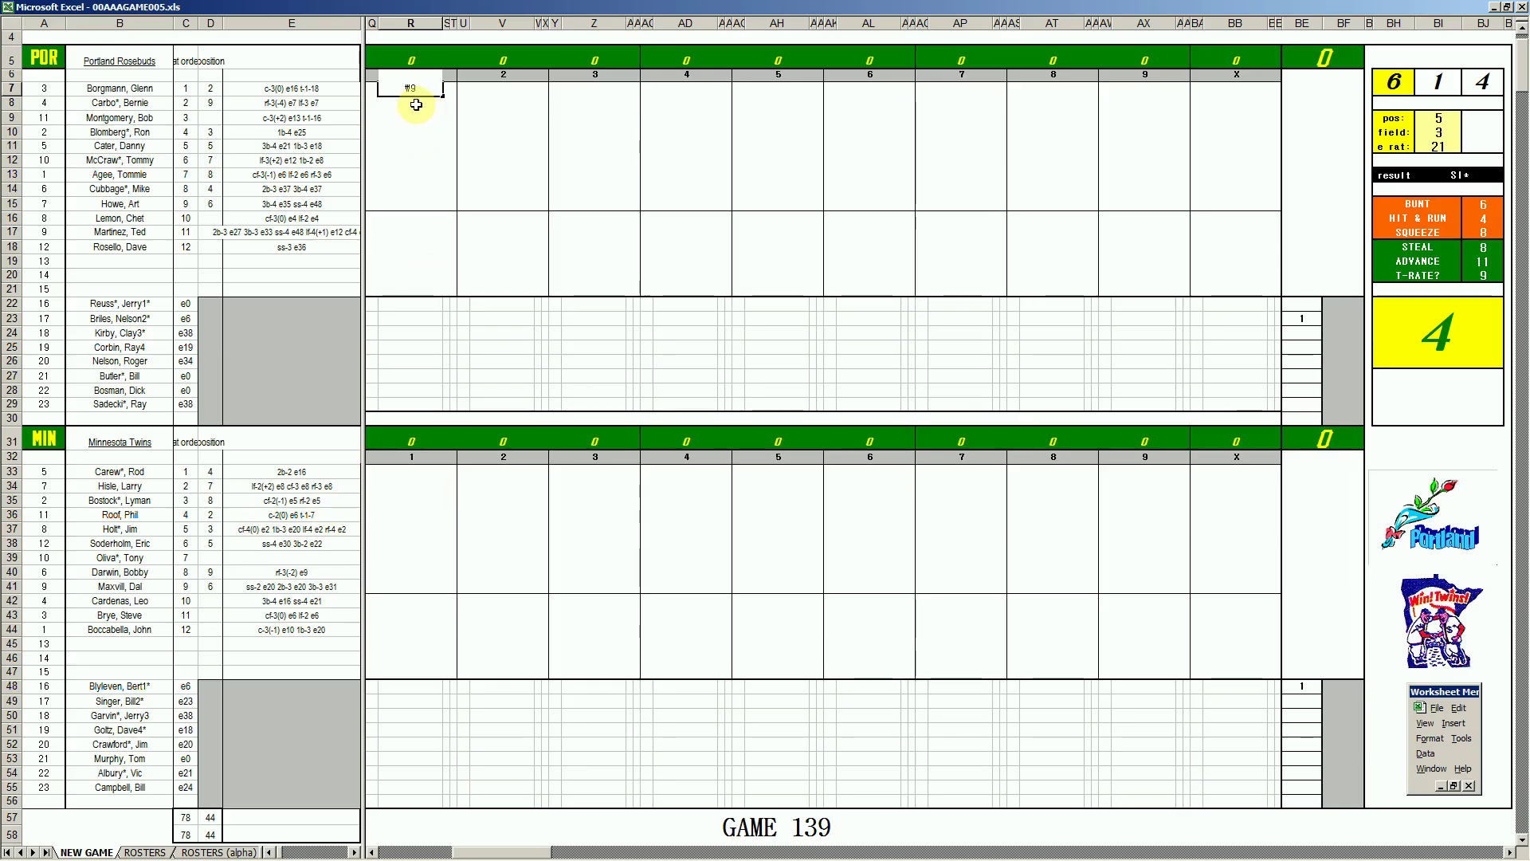
key("Return")
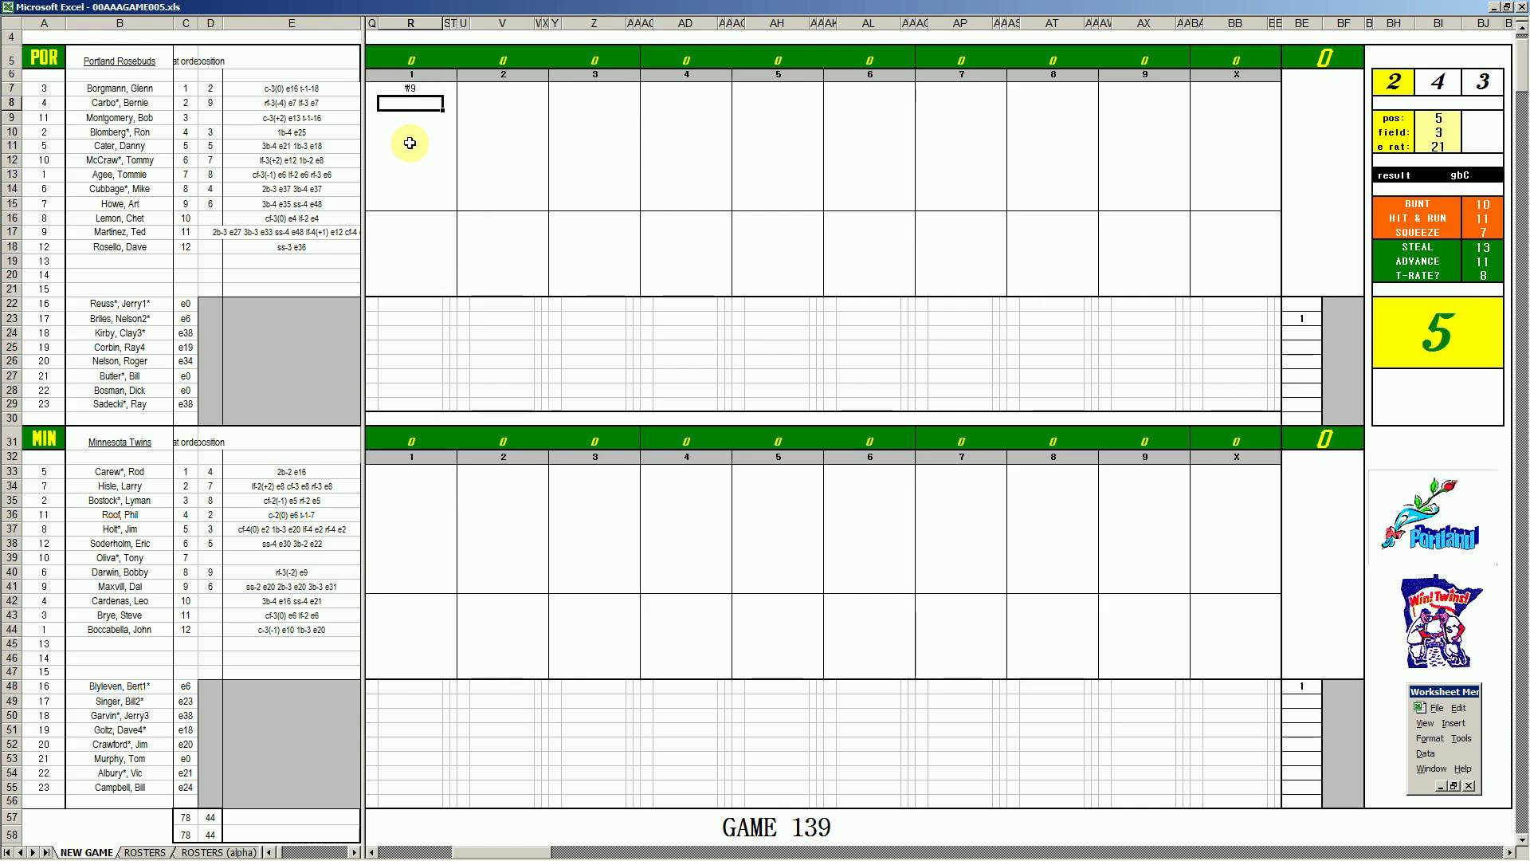
type("k")
key("Return")
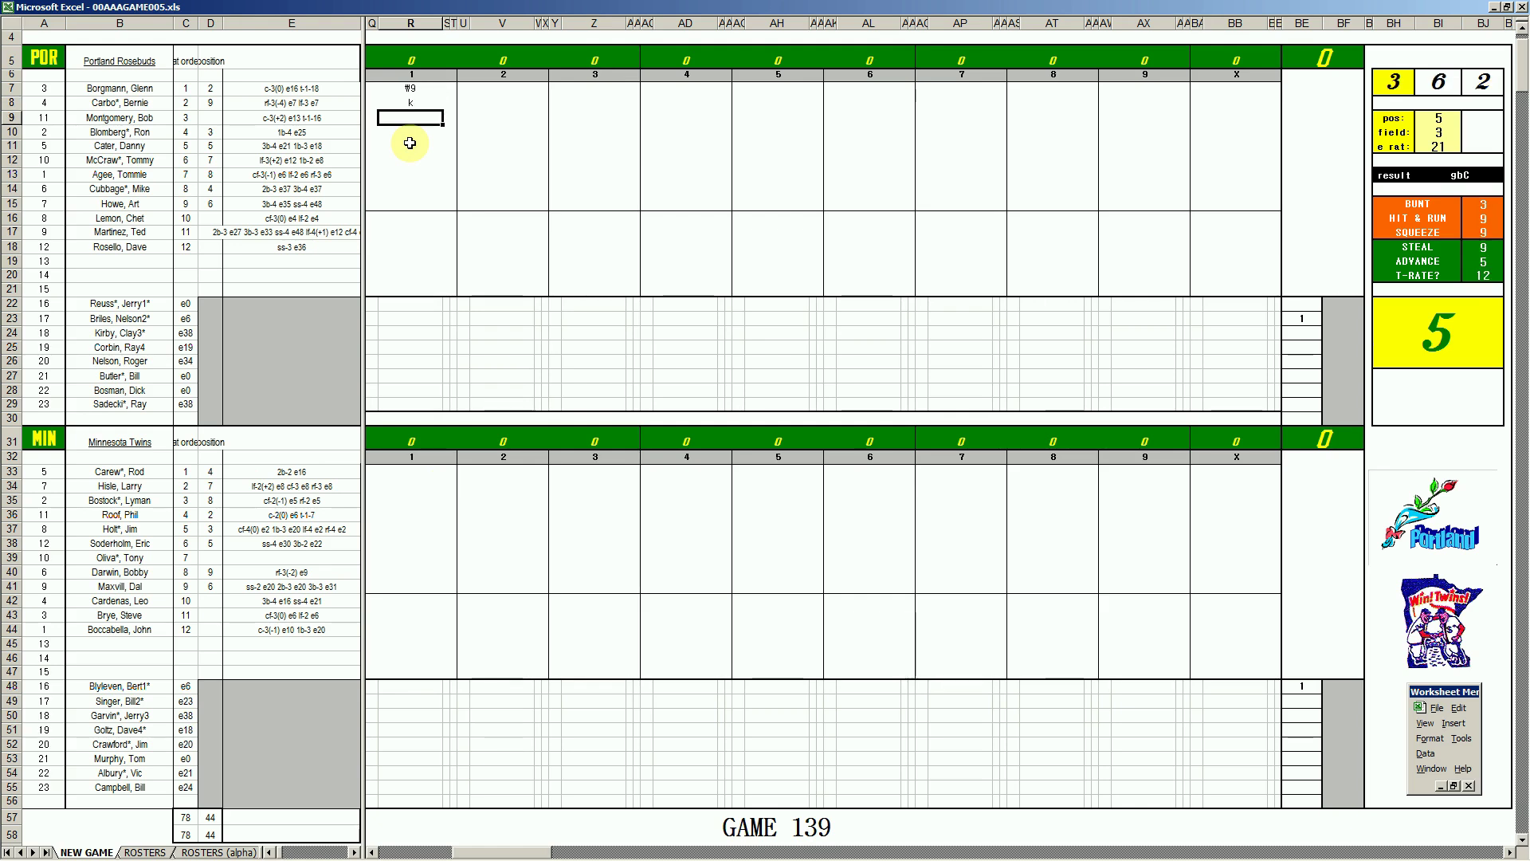
type("k")
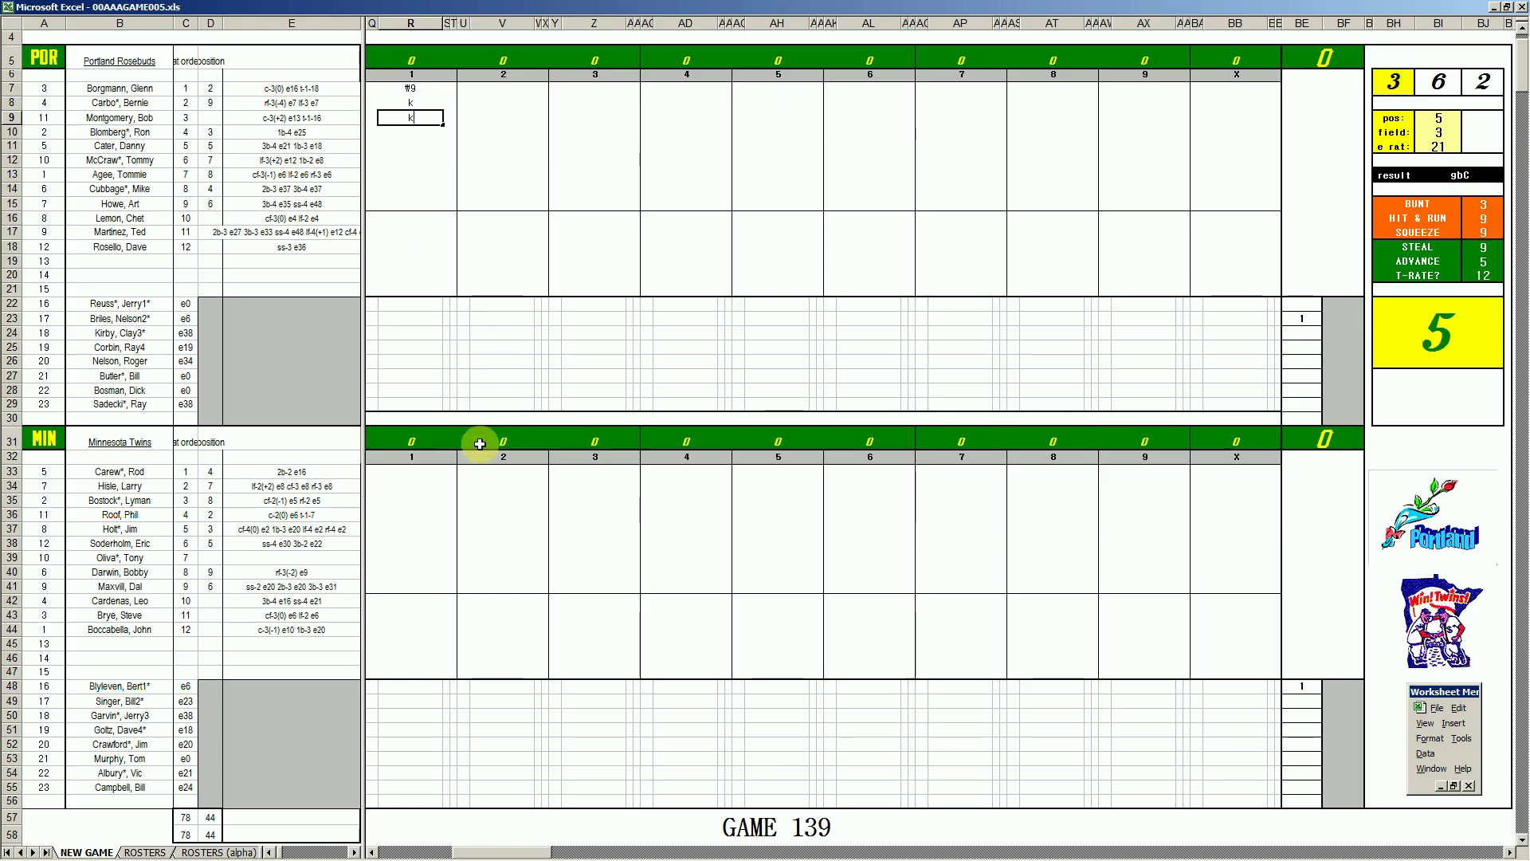
- Enter 1 for Minnesota's leadoff batter in the first inning and add a mark in the narrow columns beside it
left_click(415, 471)
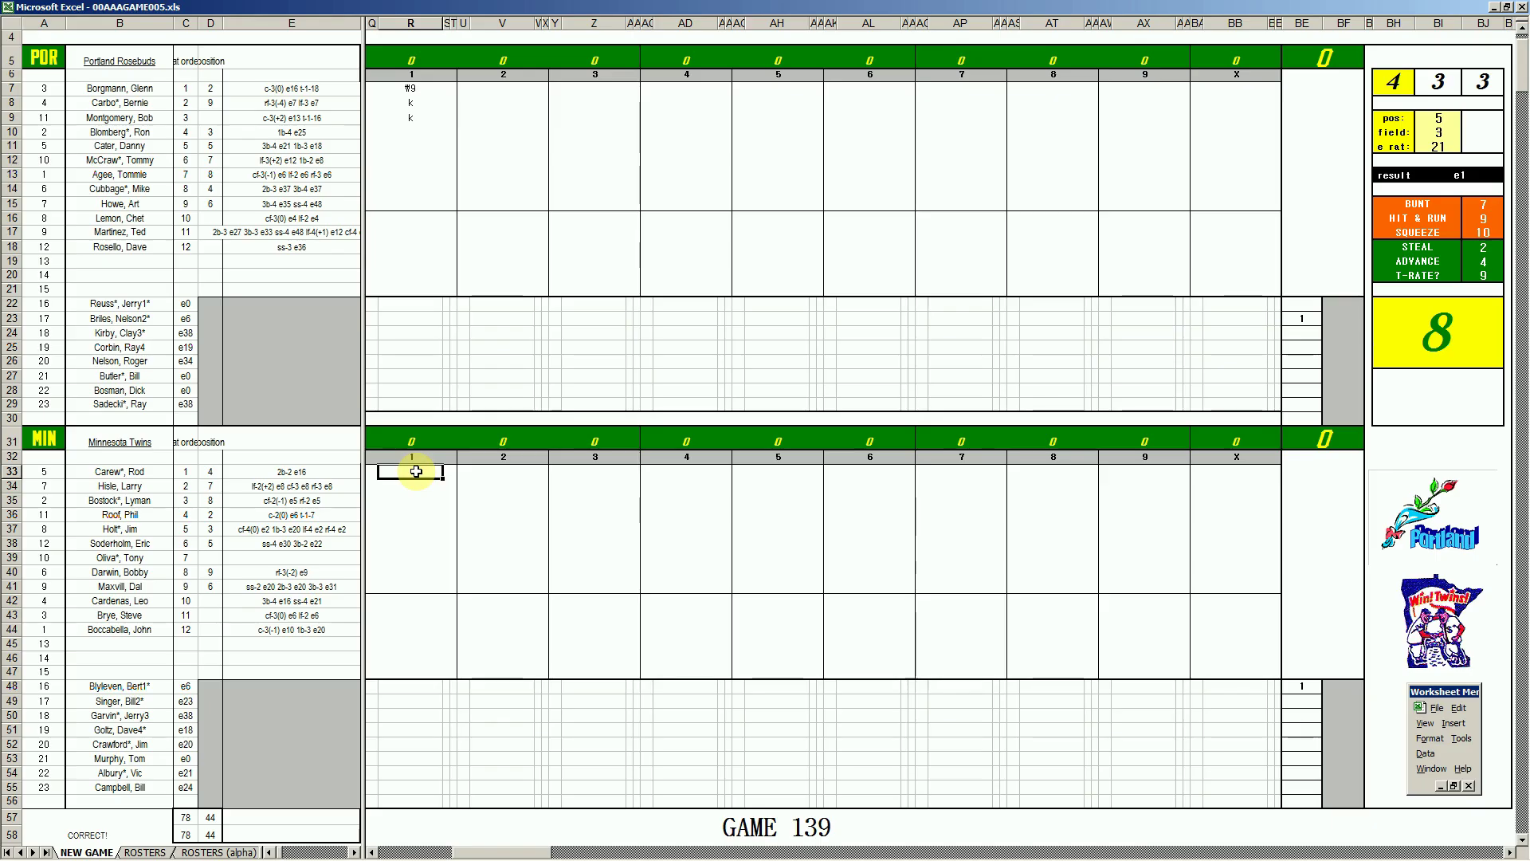
type("1")
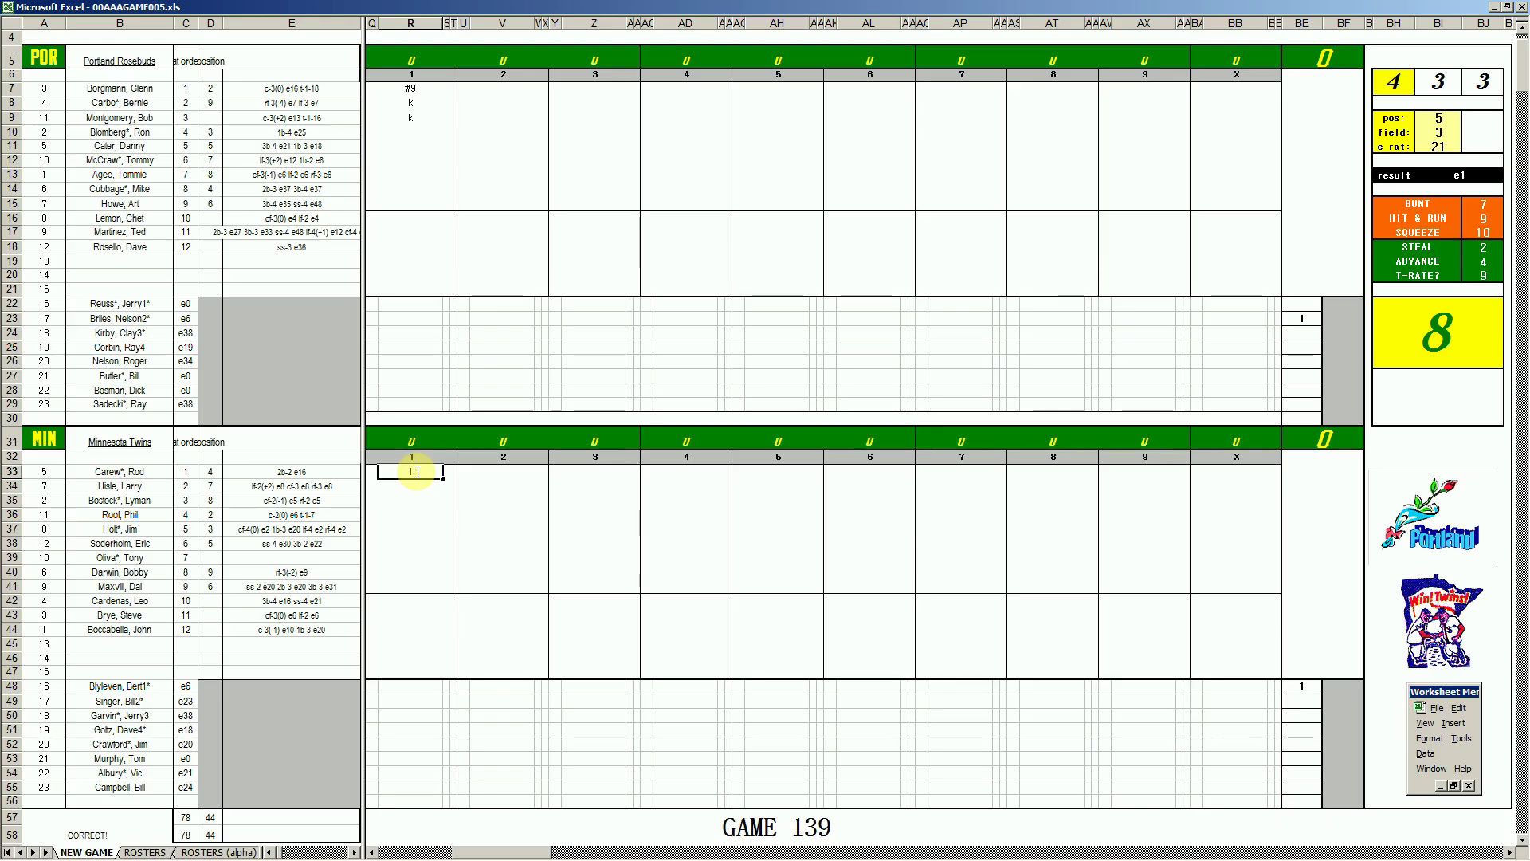
key("Return")
key("Right")
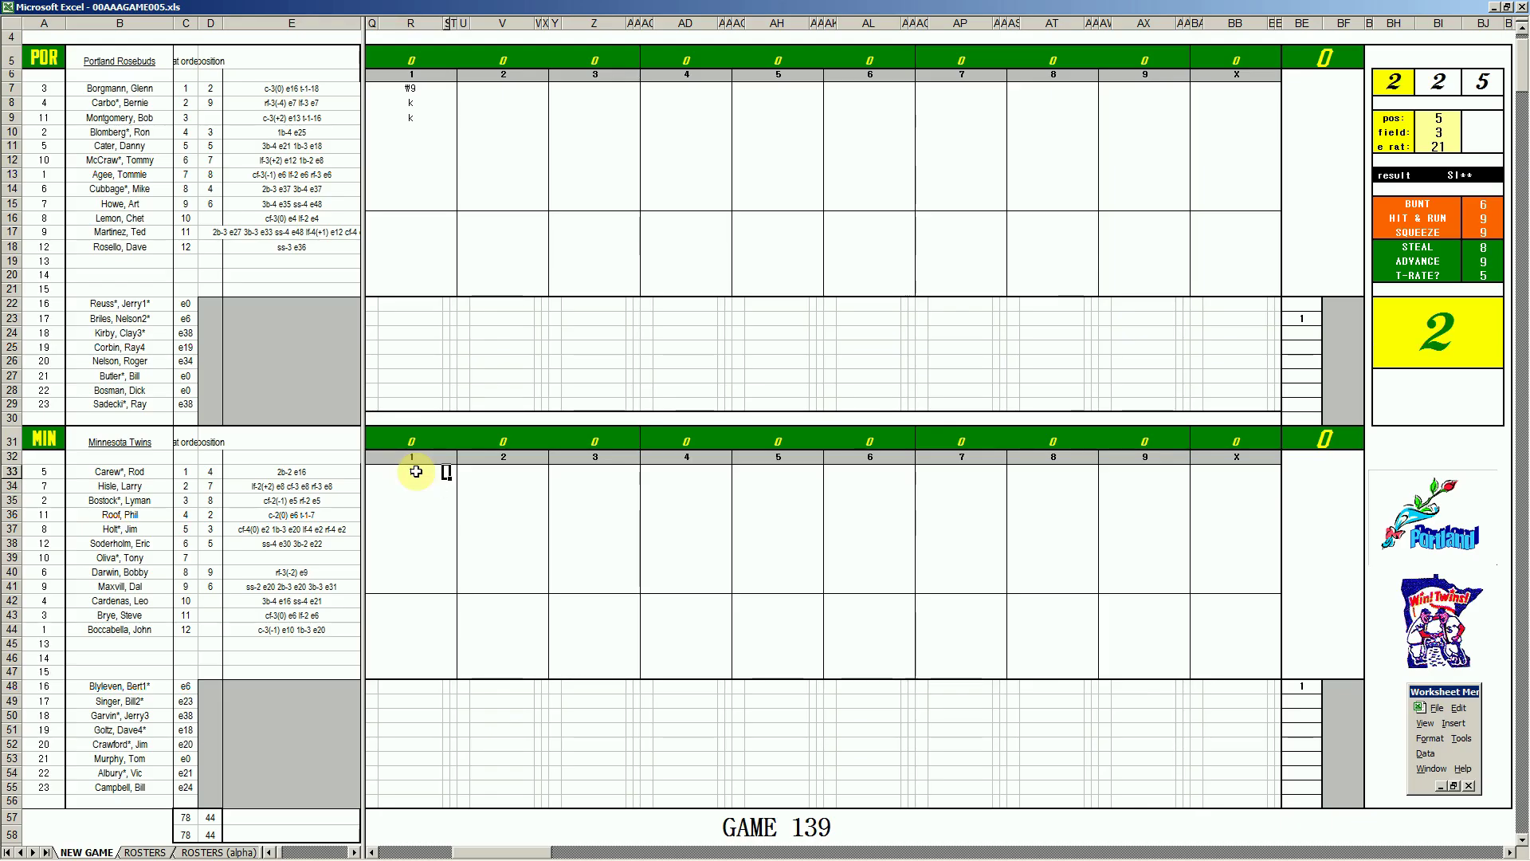
key("Return")
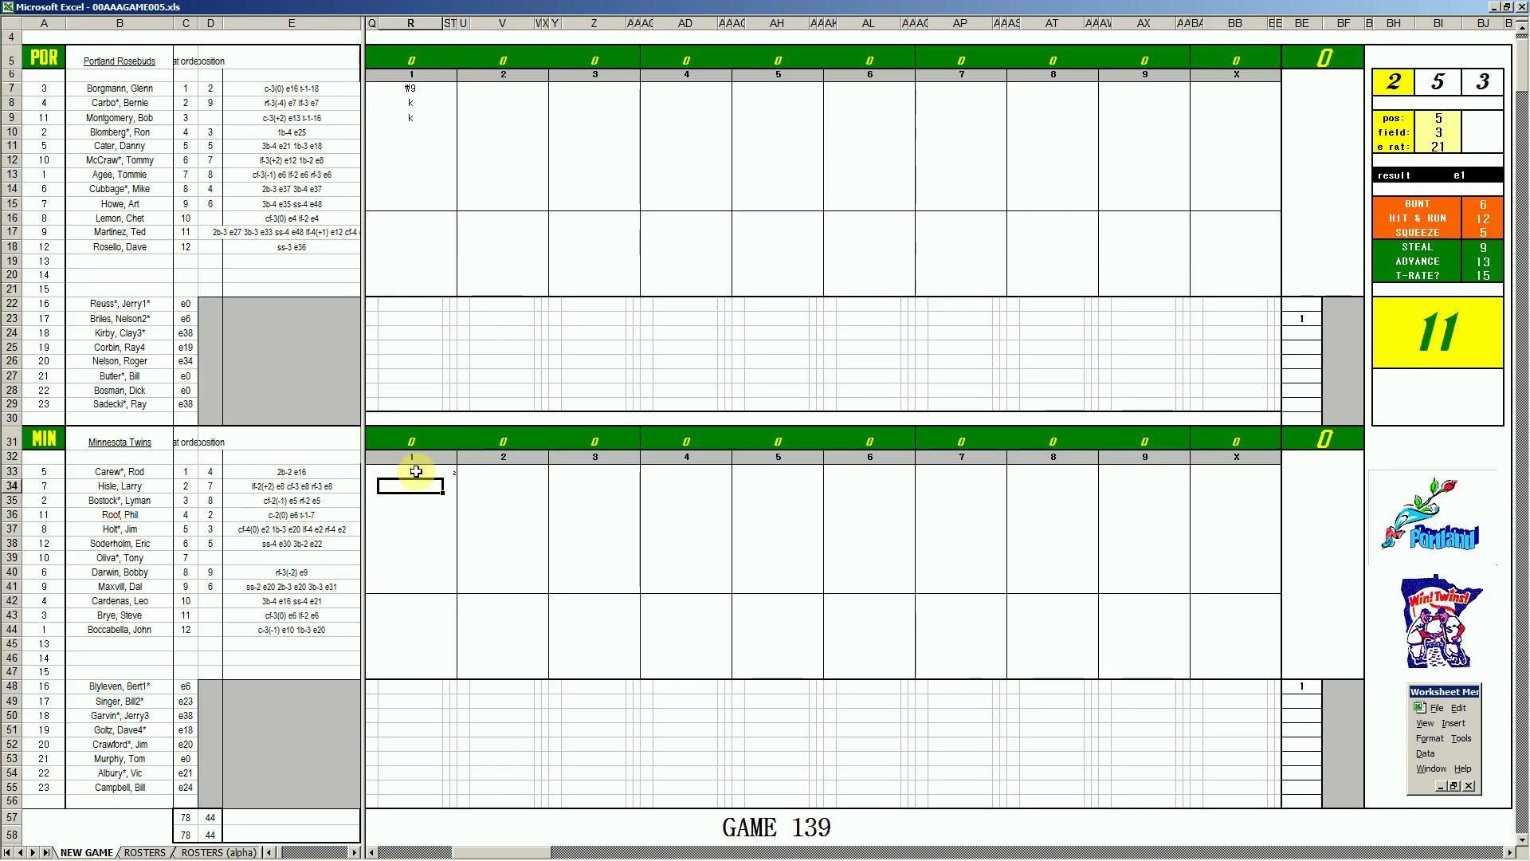
- Enter ₩63, ₩9 and ₩33 for Minnesota's second, third and fourth batters in the first inning
type("f63")
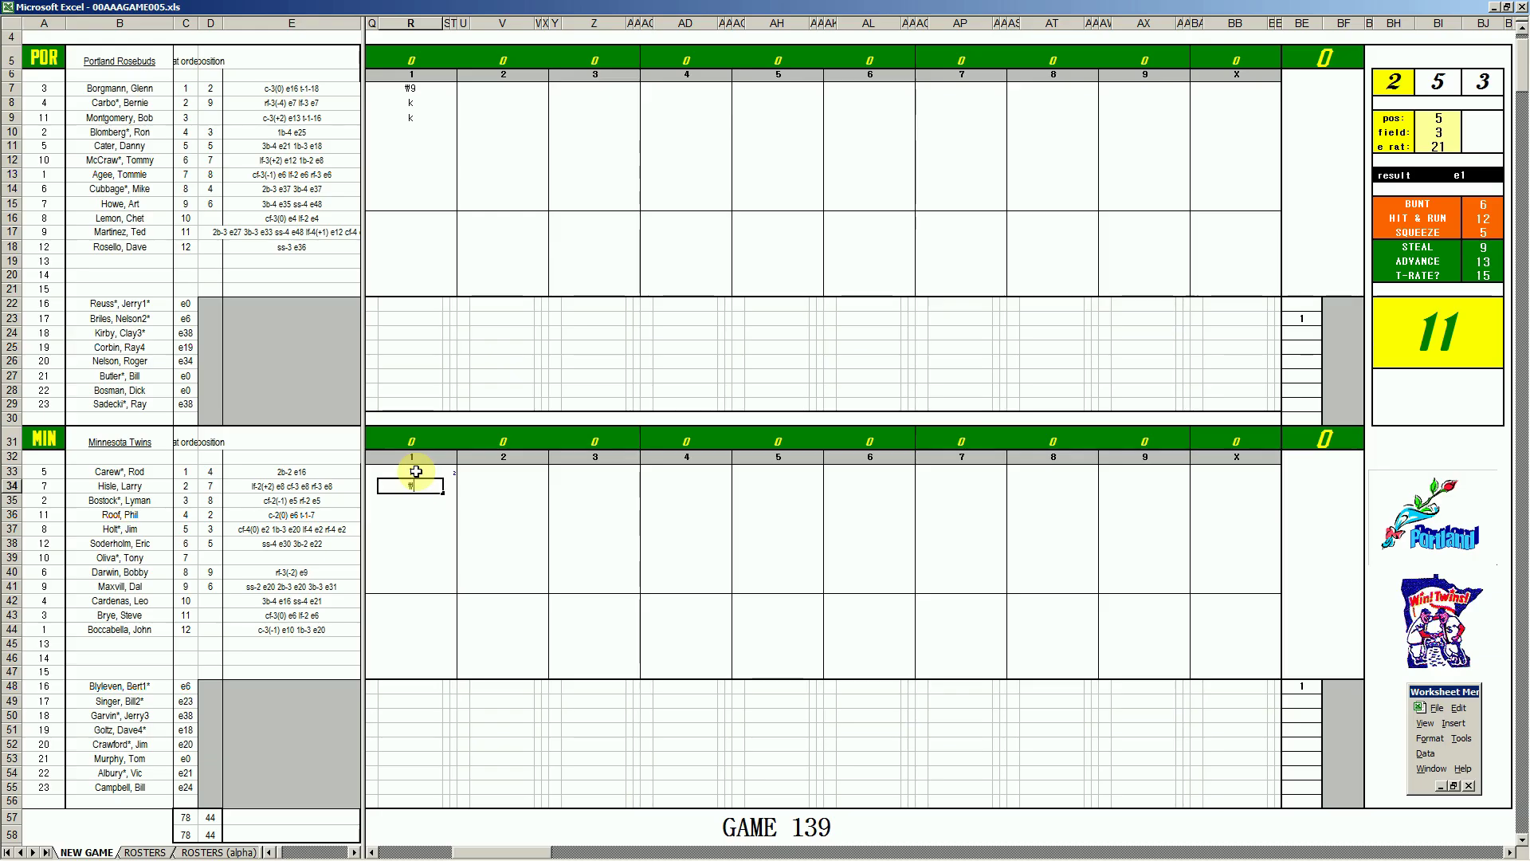
key("Return")
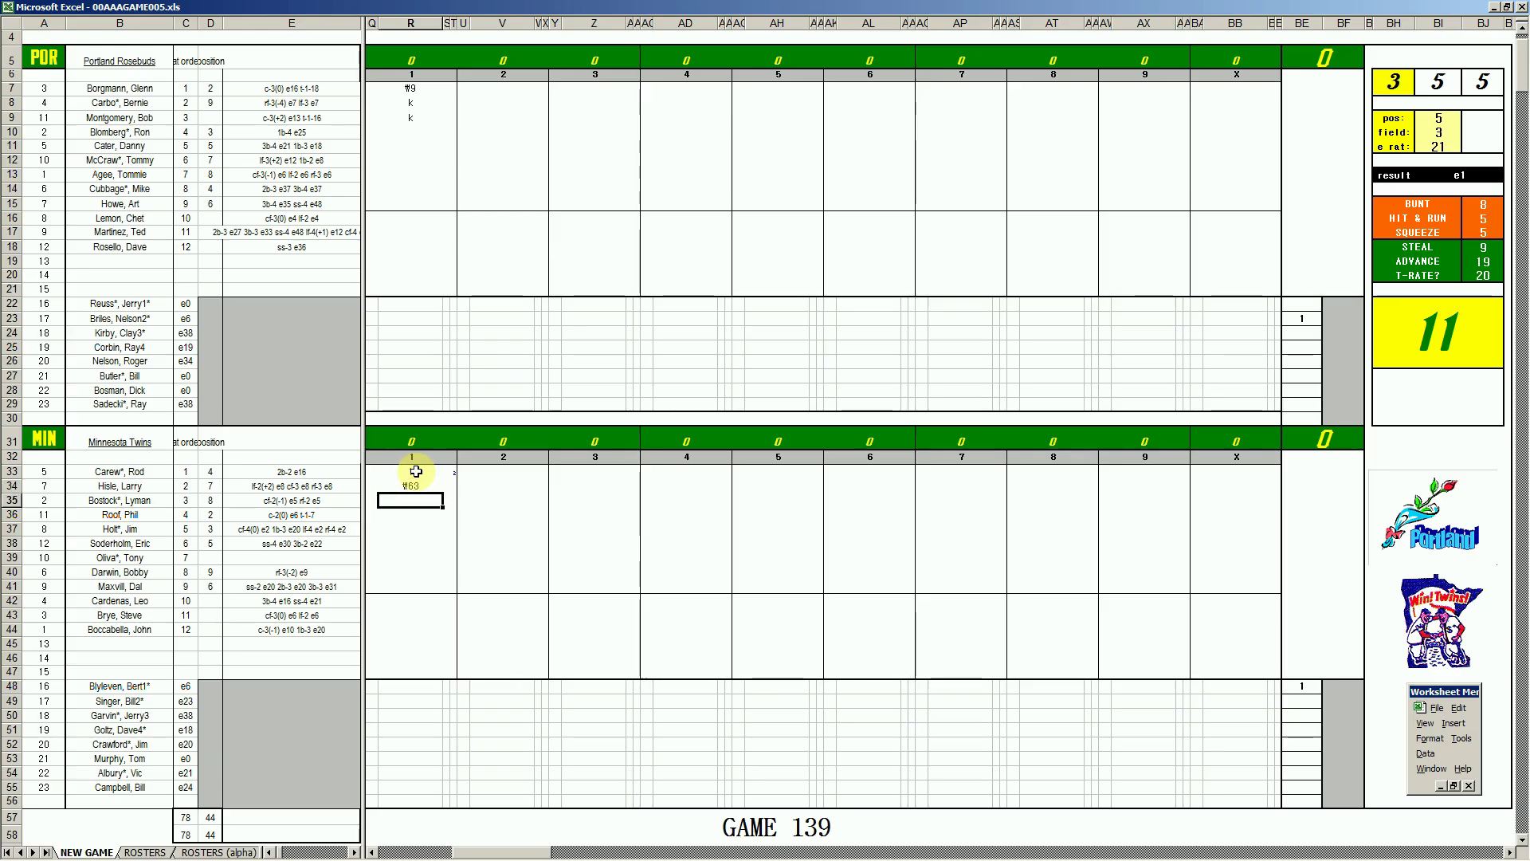
type("f9")
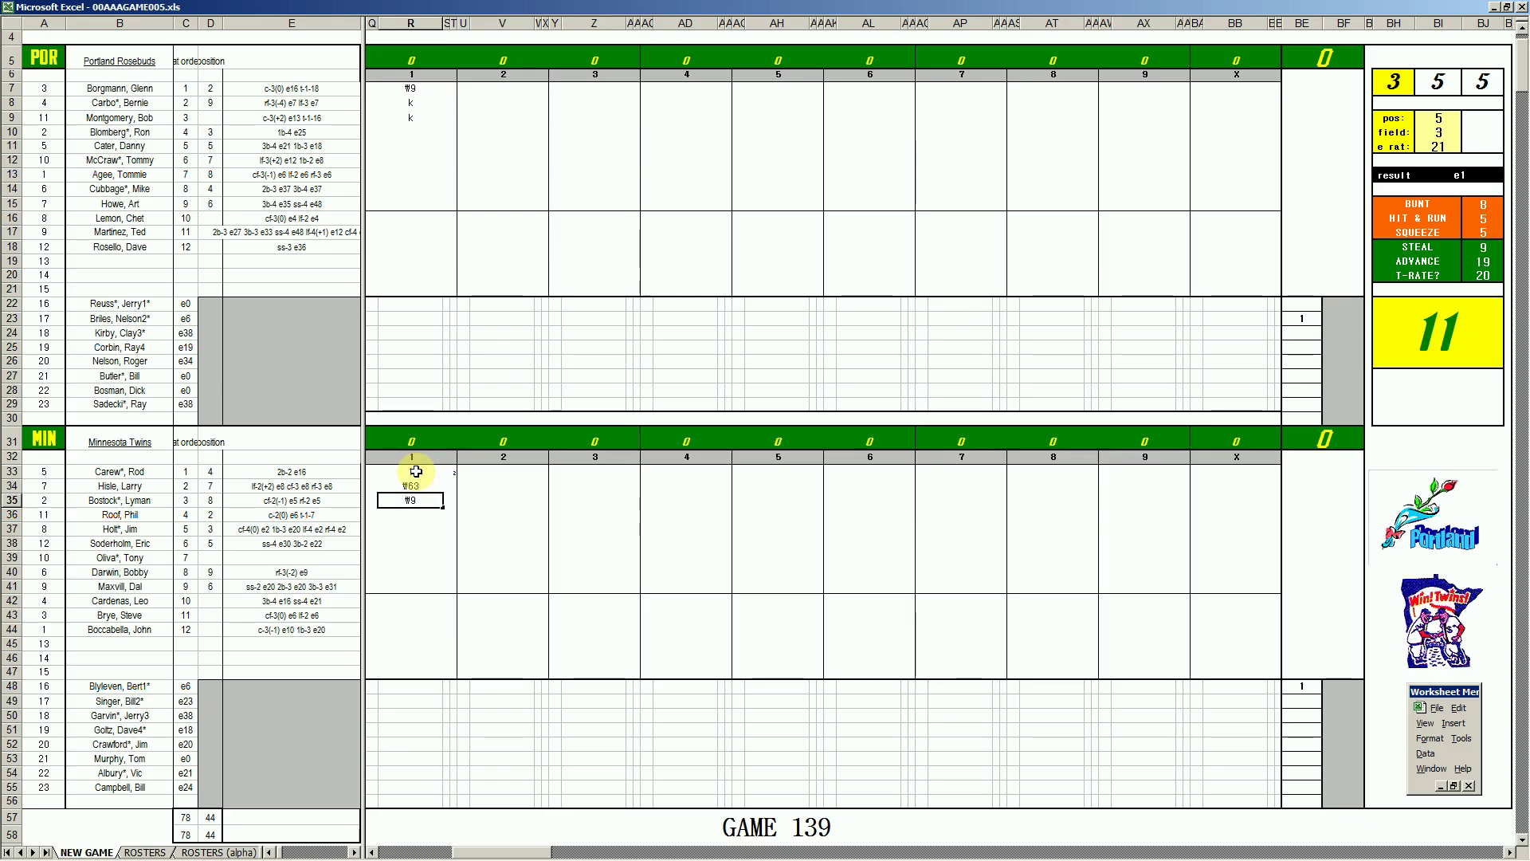
key("Return")
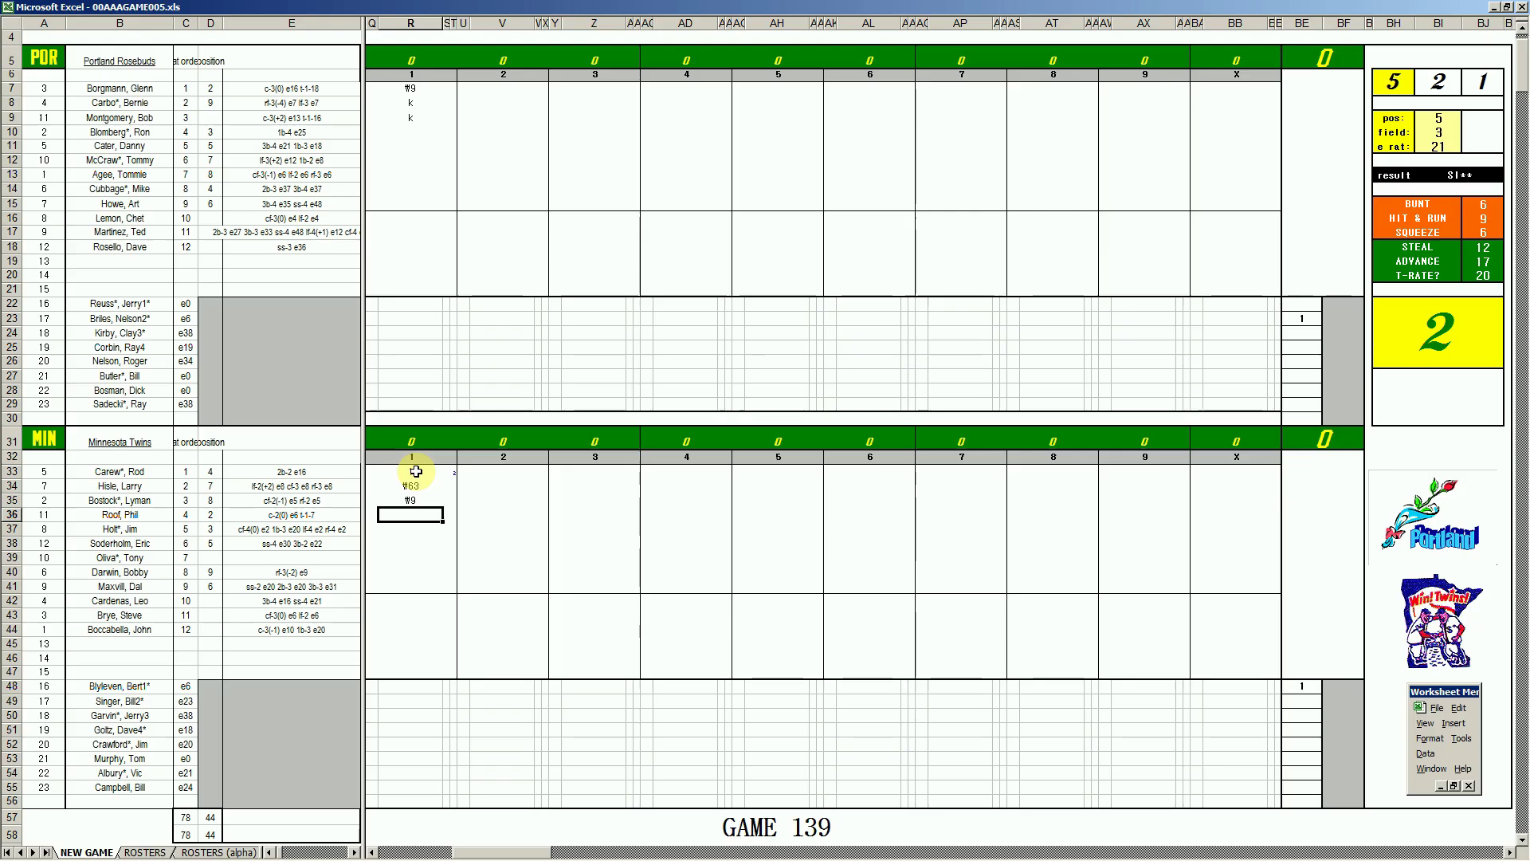
type("f33")
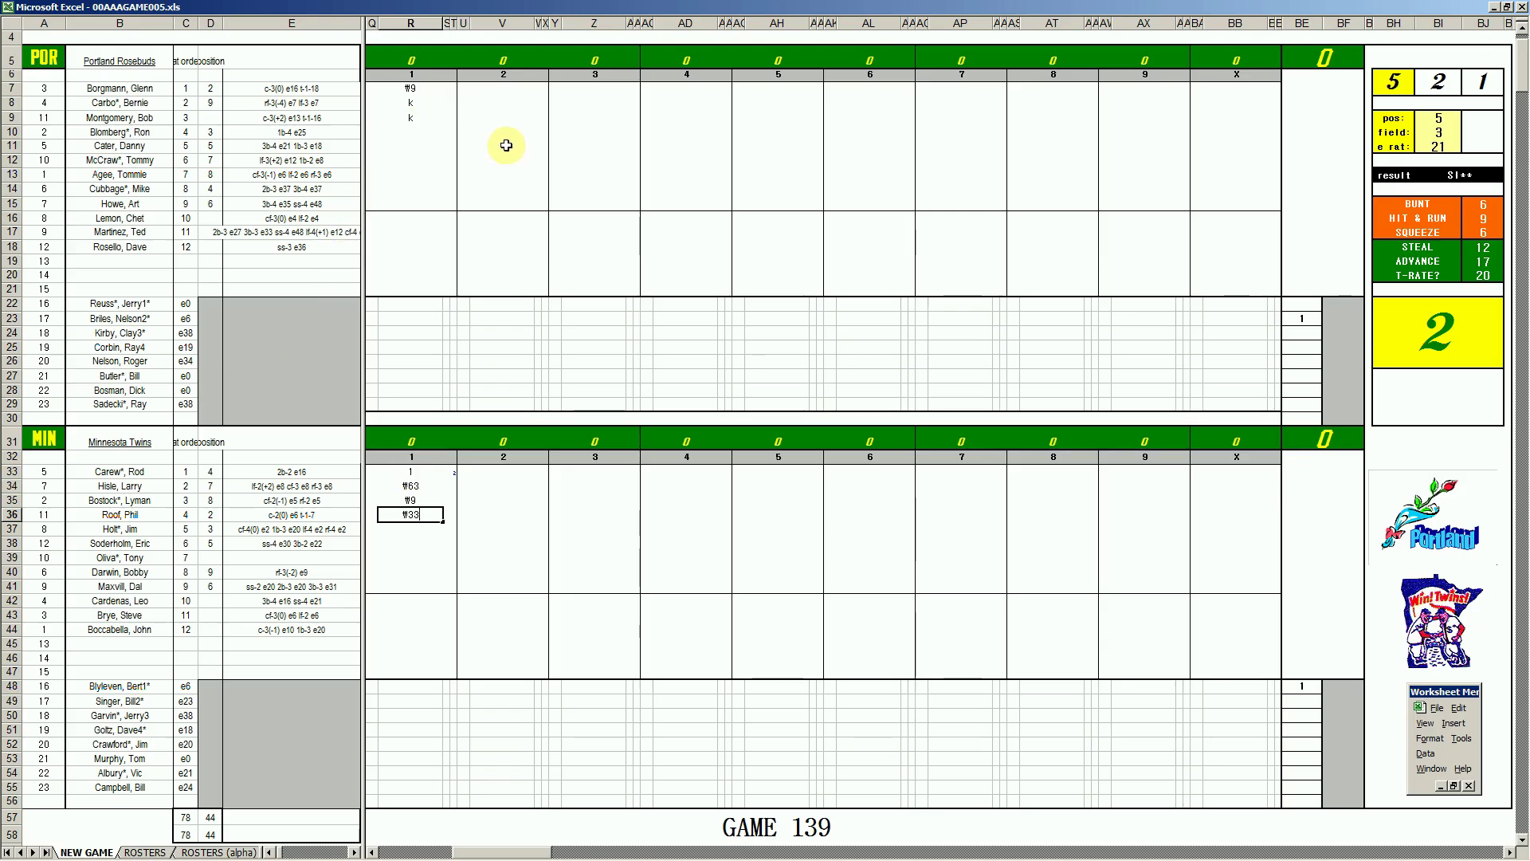
- Enter ₩33 and ₩8 for Portland's fourth and fifth batters in the second inning
left_click(495, 133)
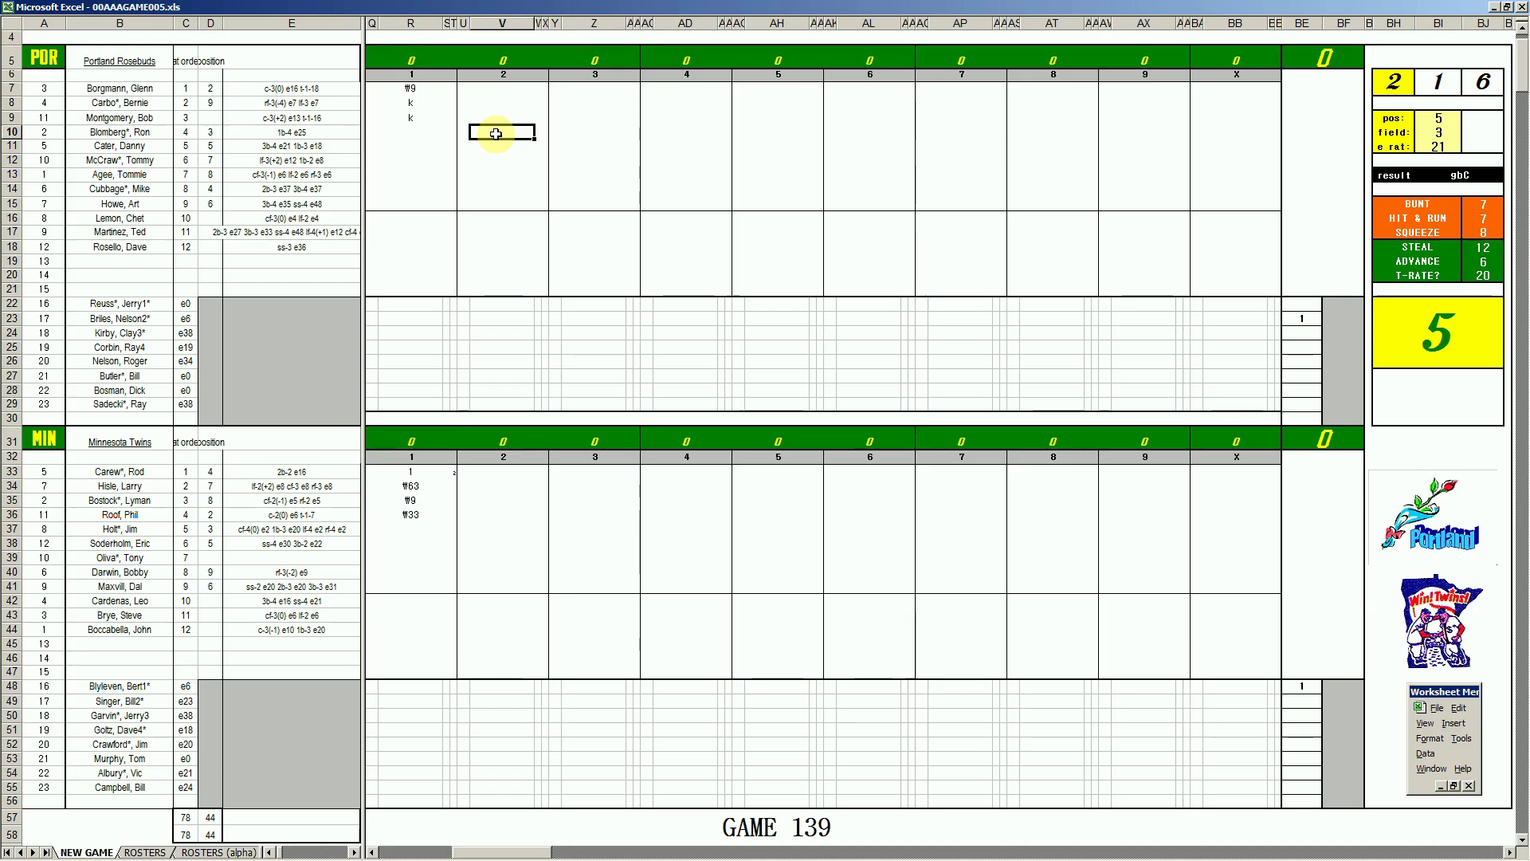
double_click(499, 133)
type("#33")
key("Return")
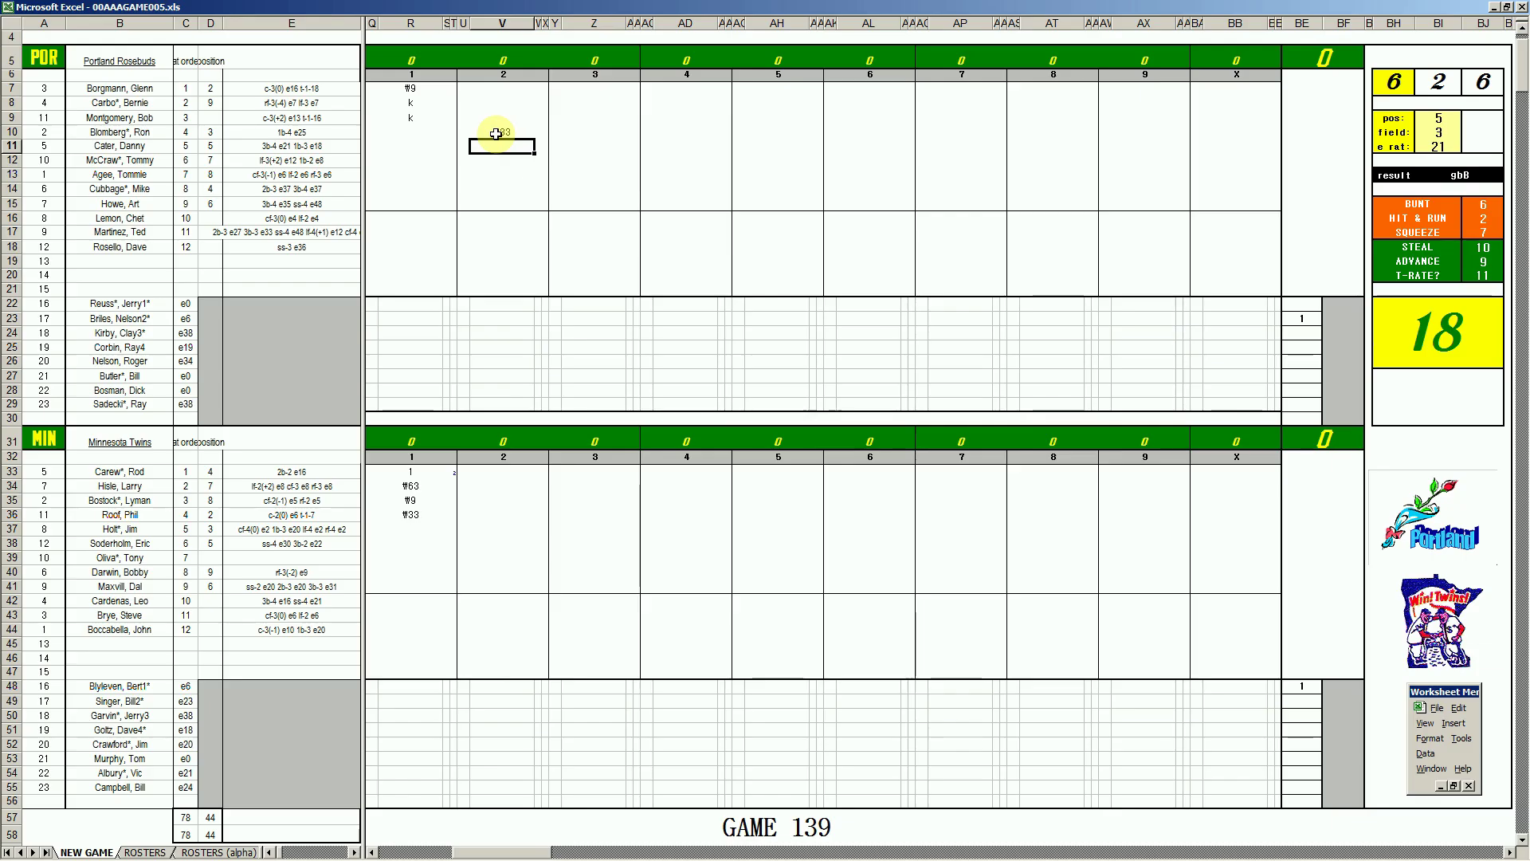
type("#8")
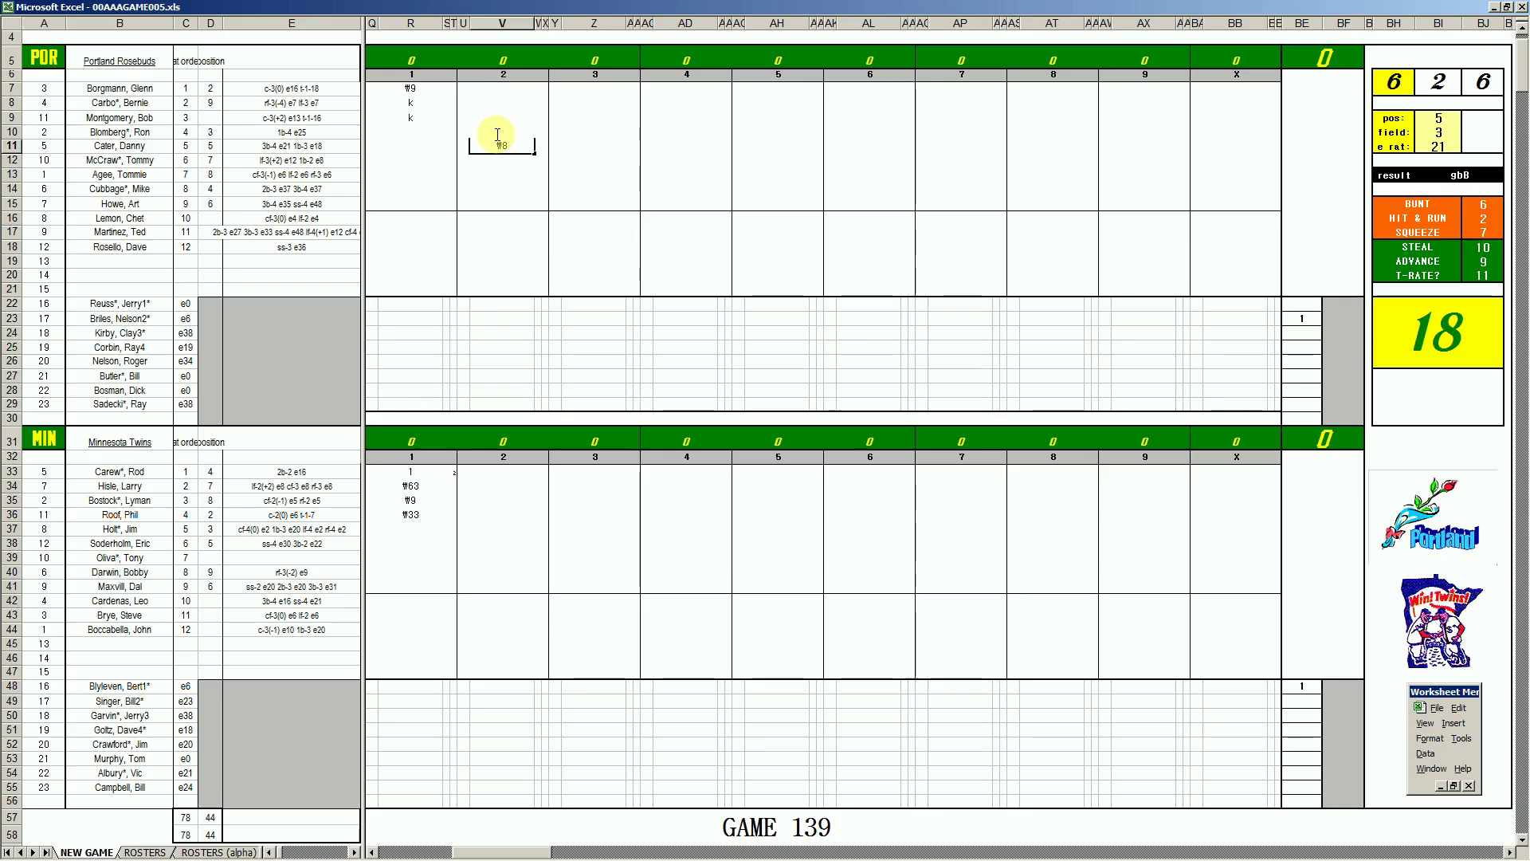
key("Return")
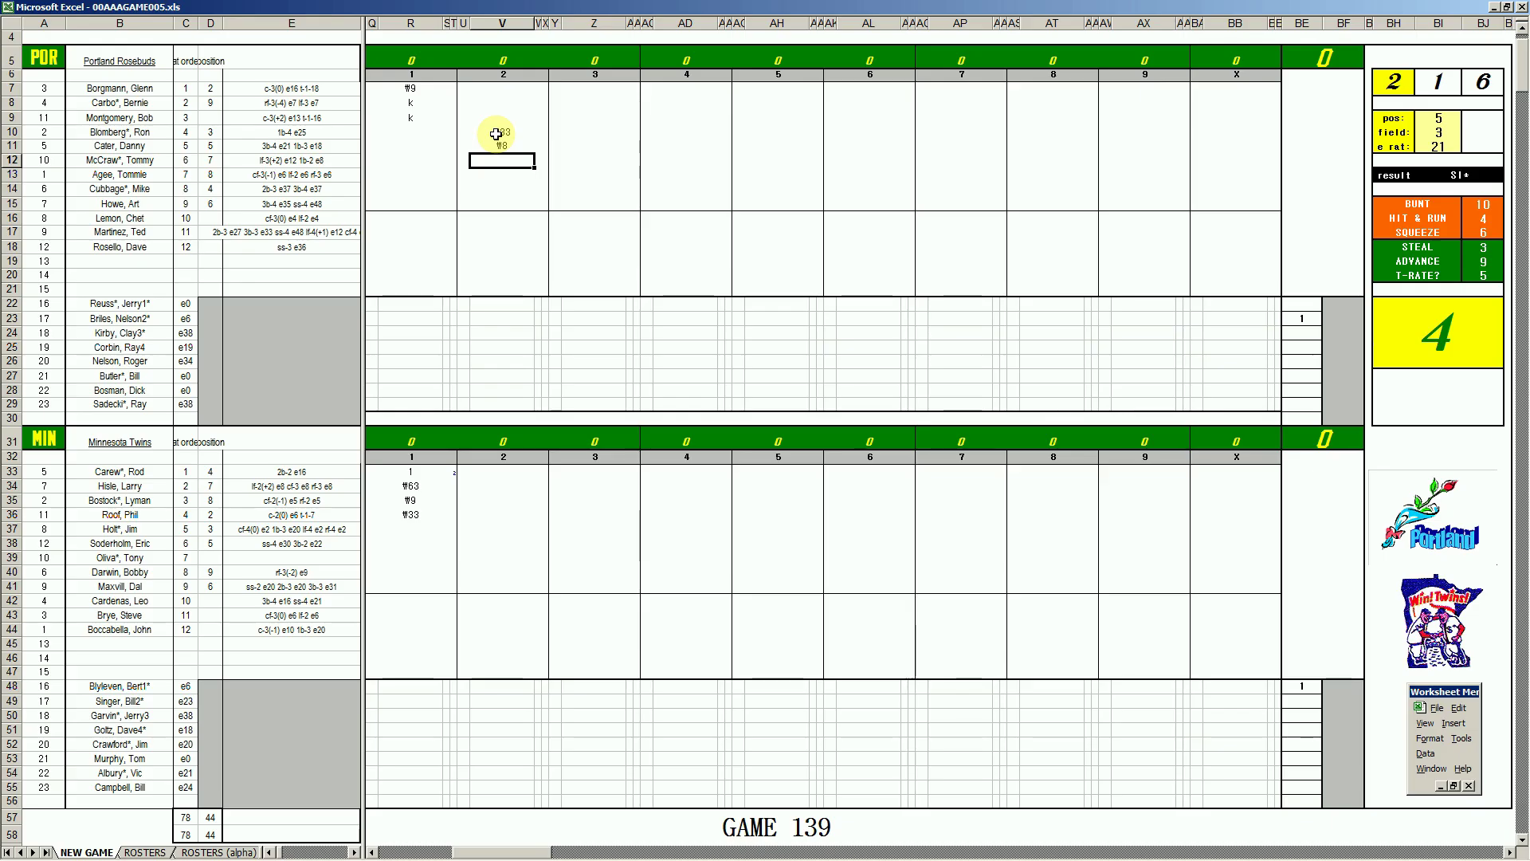
- Enter ₩33 for Portland's sixth batter and ₩33, ₩4 and ₩9 for Minnesota's fifth, sixth and seventh batters in the second inning
type("#33")
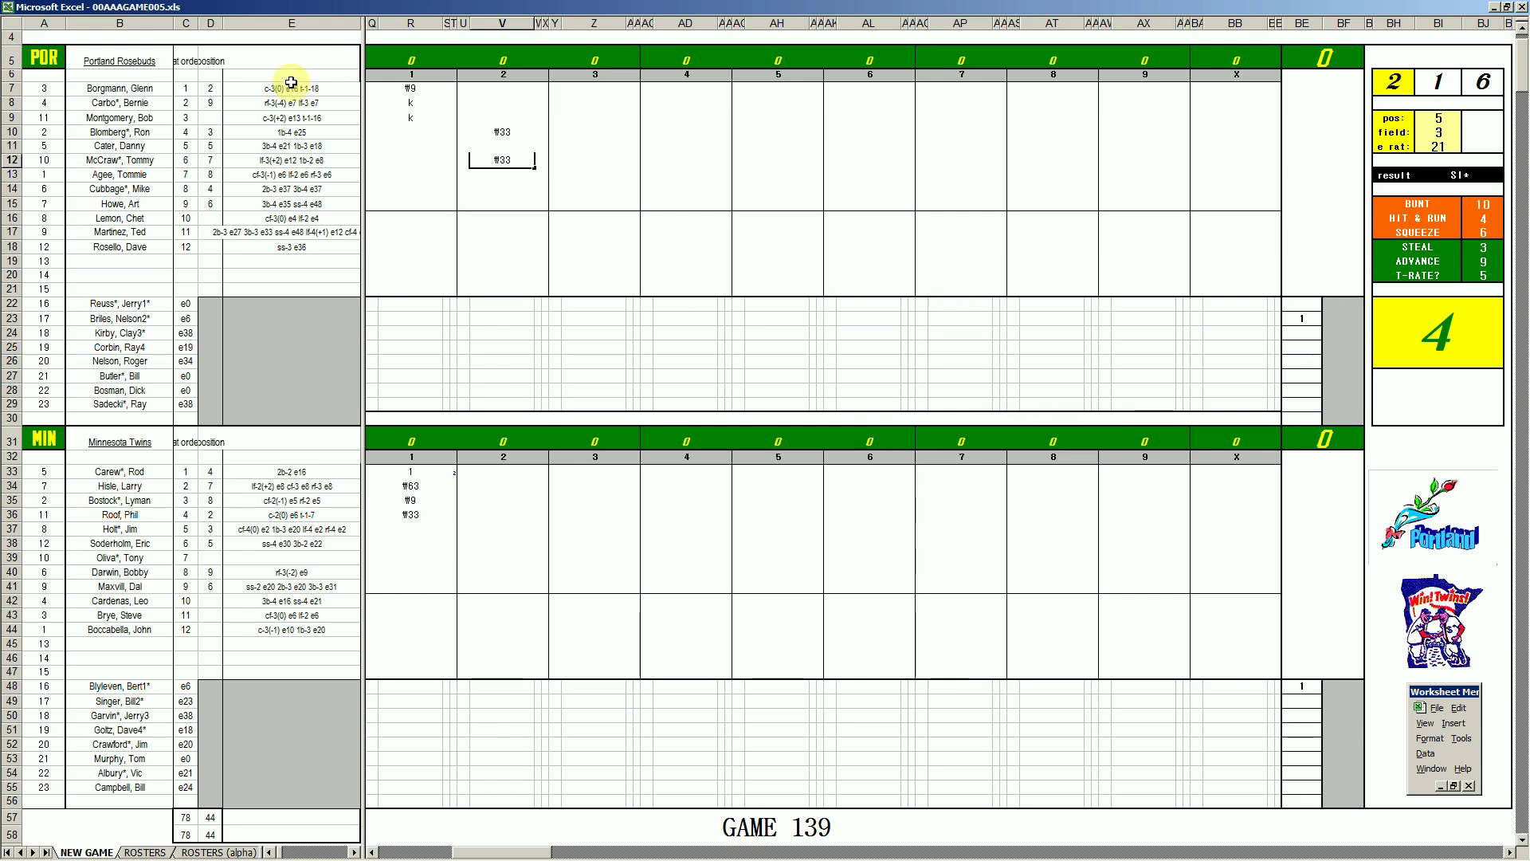
left_click(498, 528)
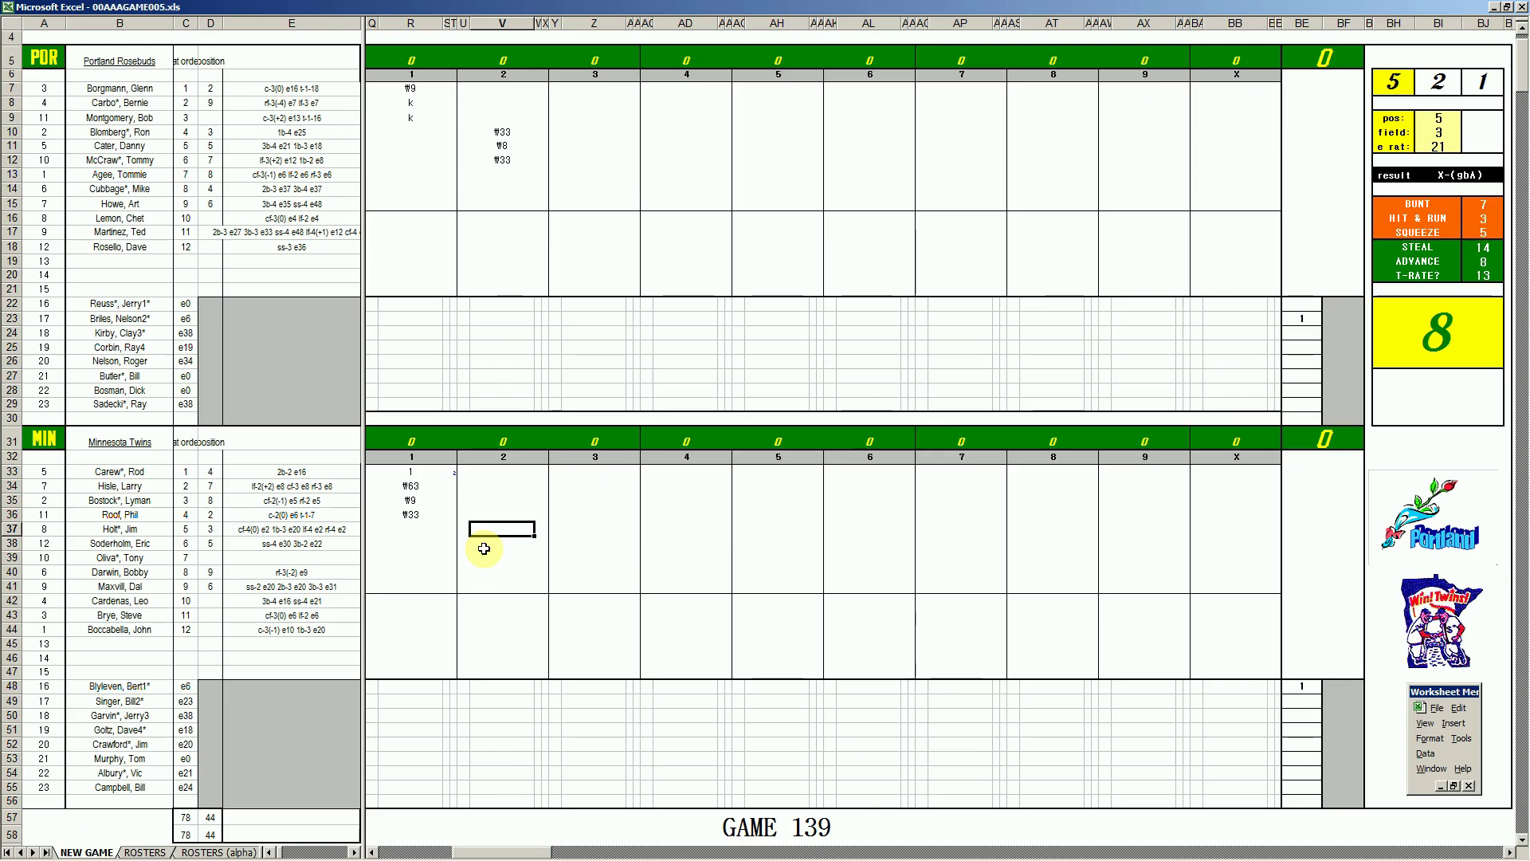
type("#33")
key("Return")
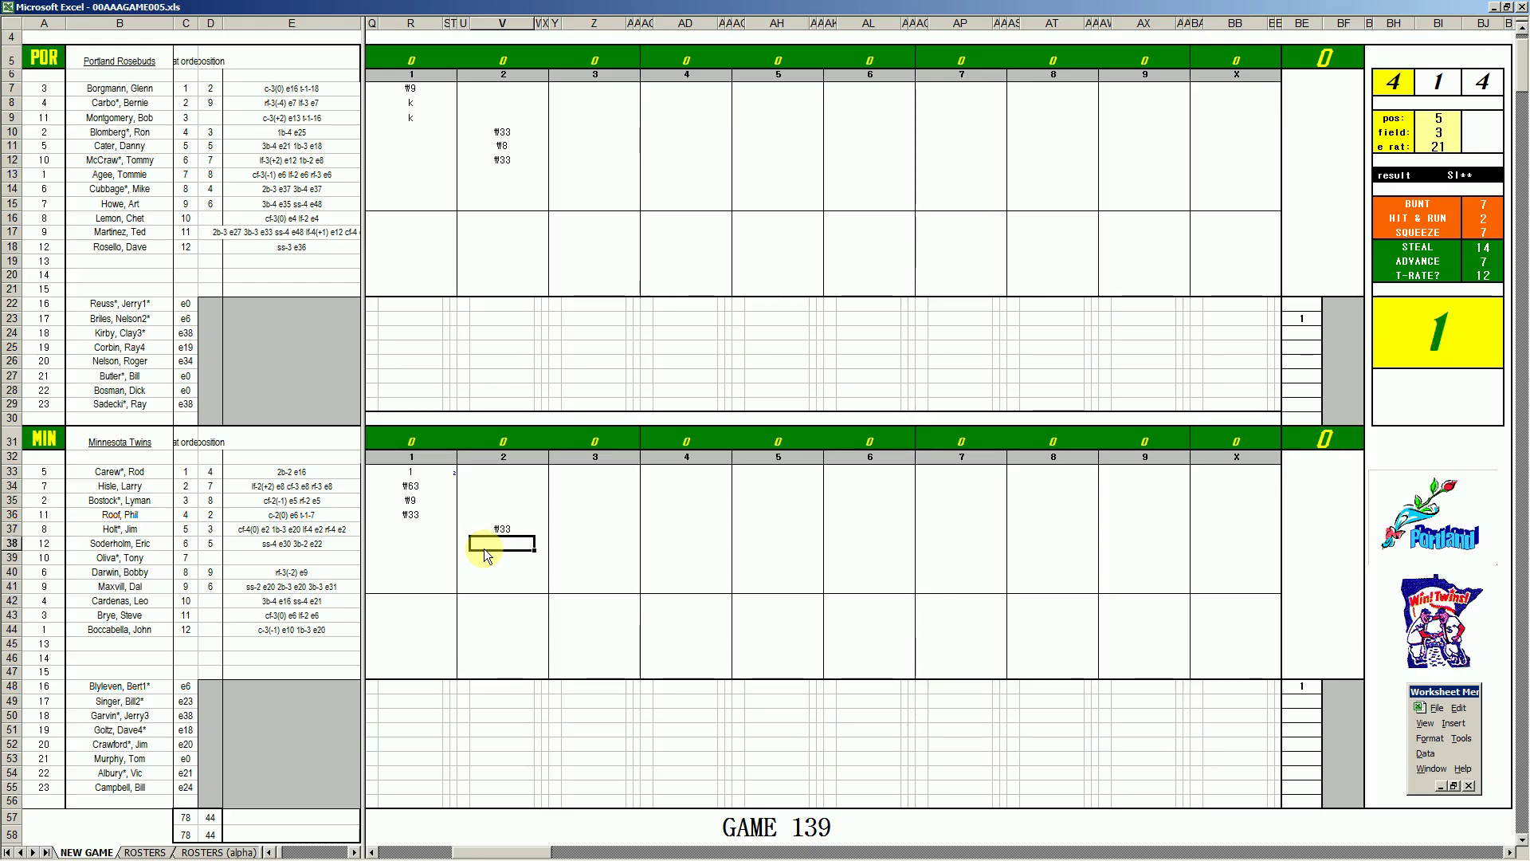
type("#4")
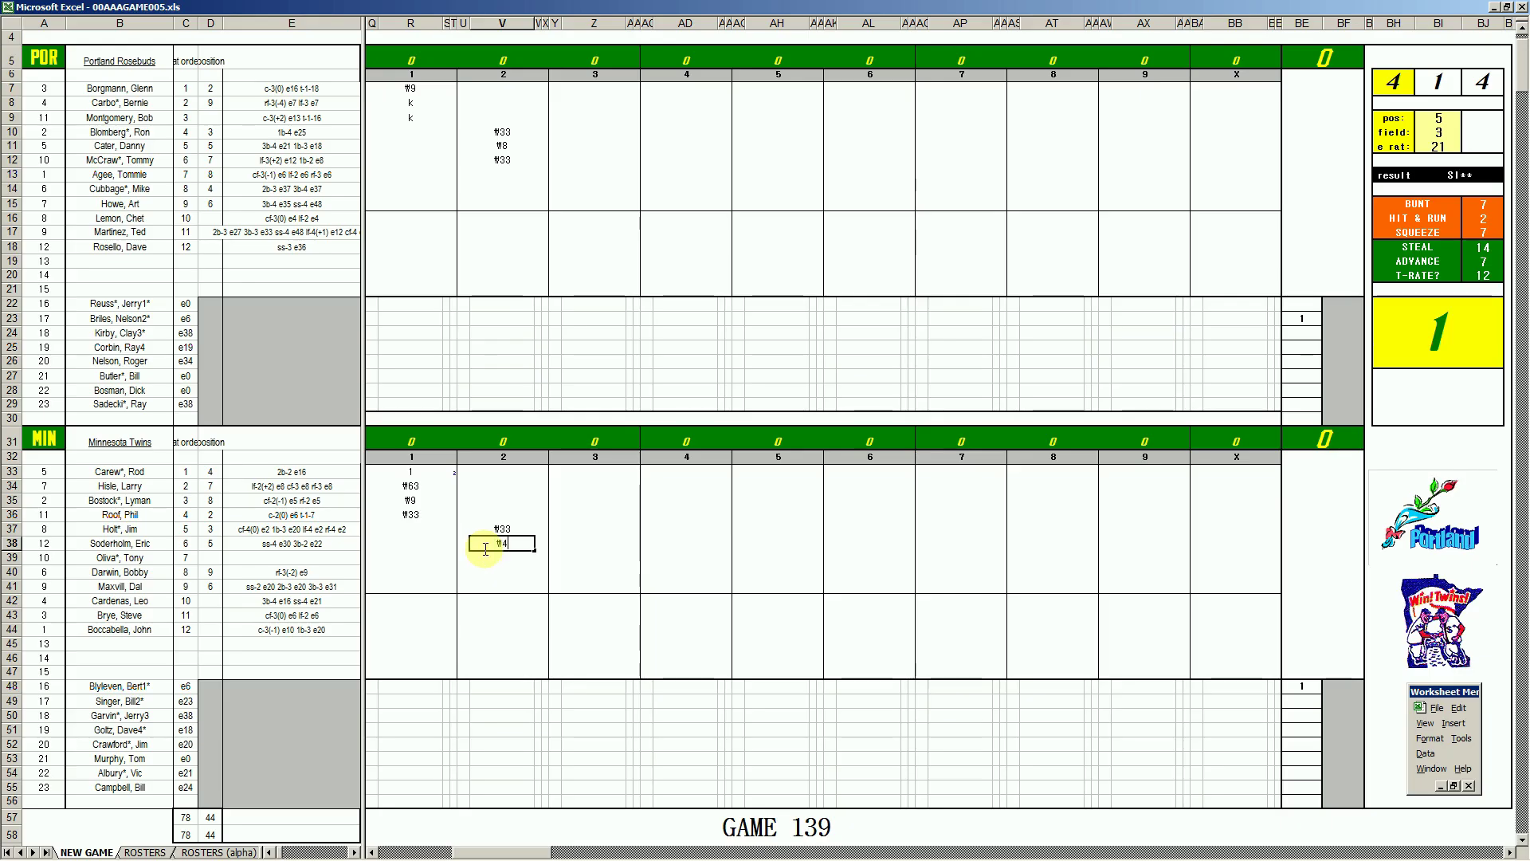
key("Return")
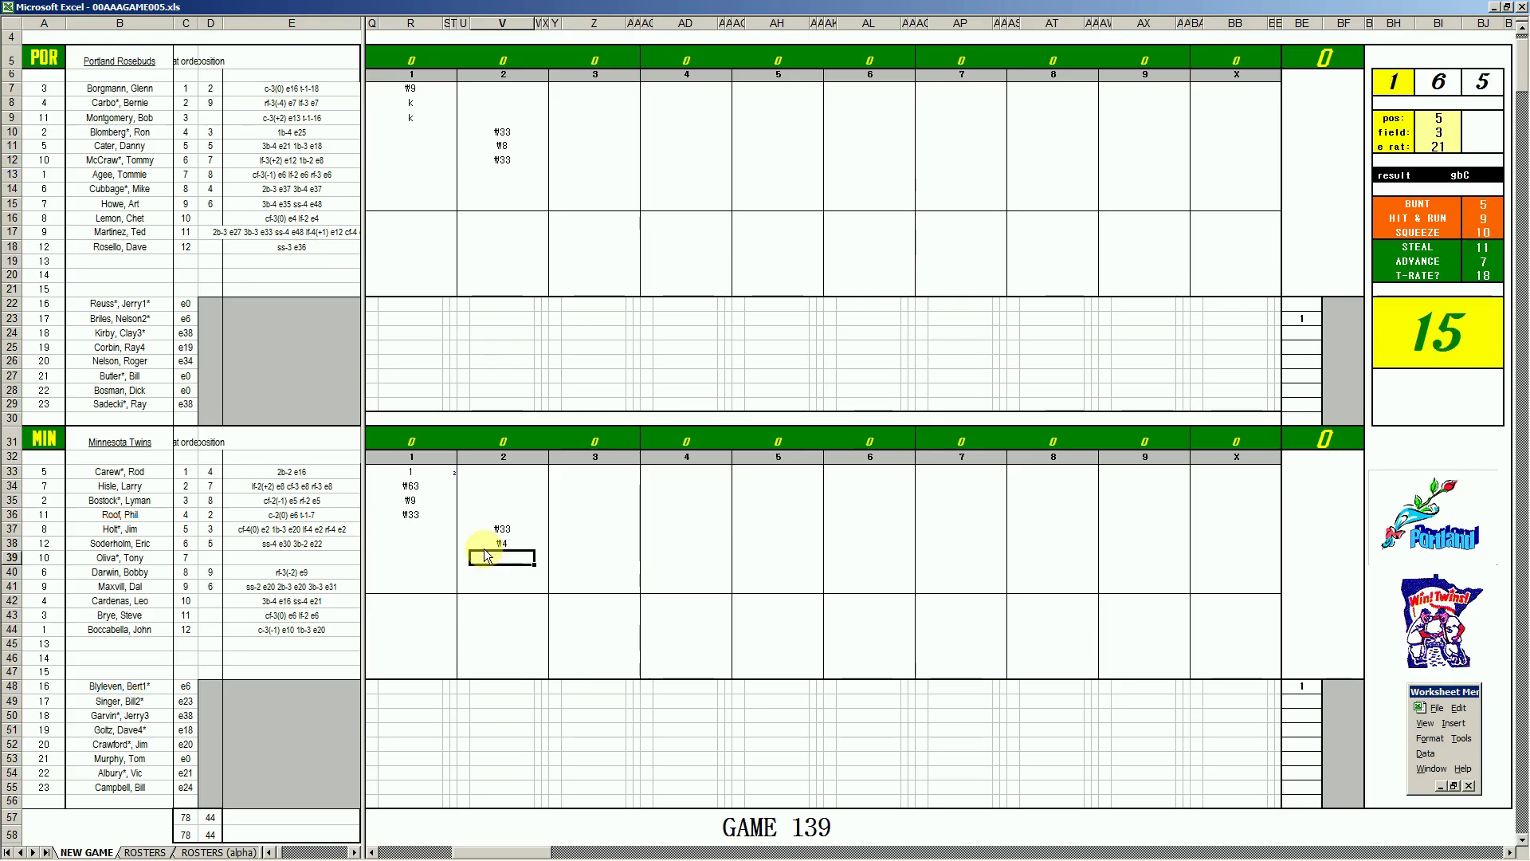
type("#")
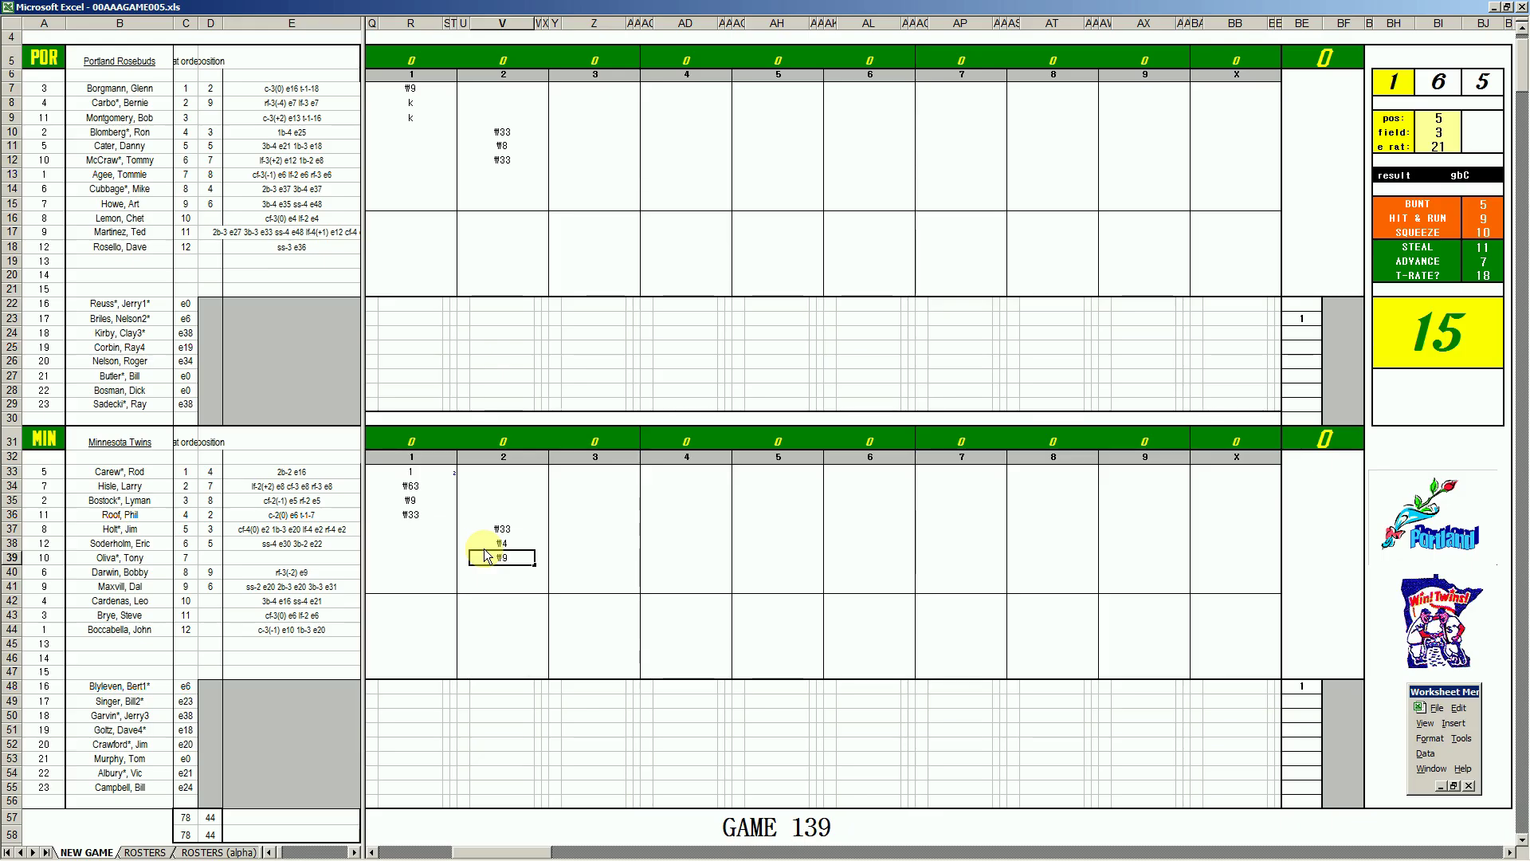
type("9")
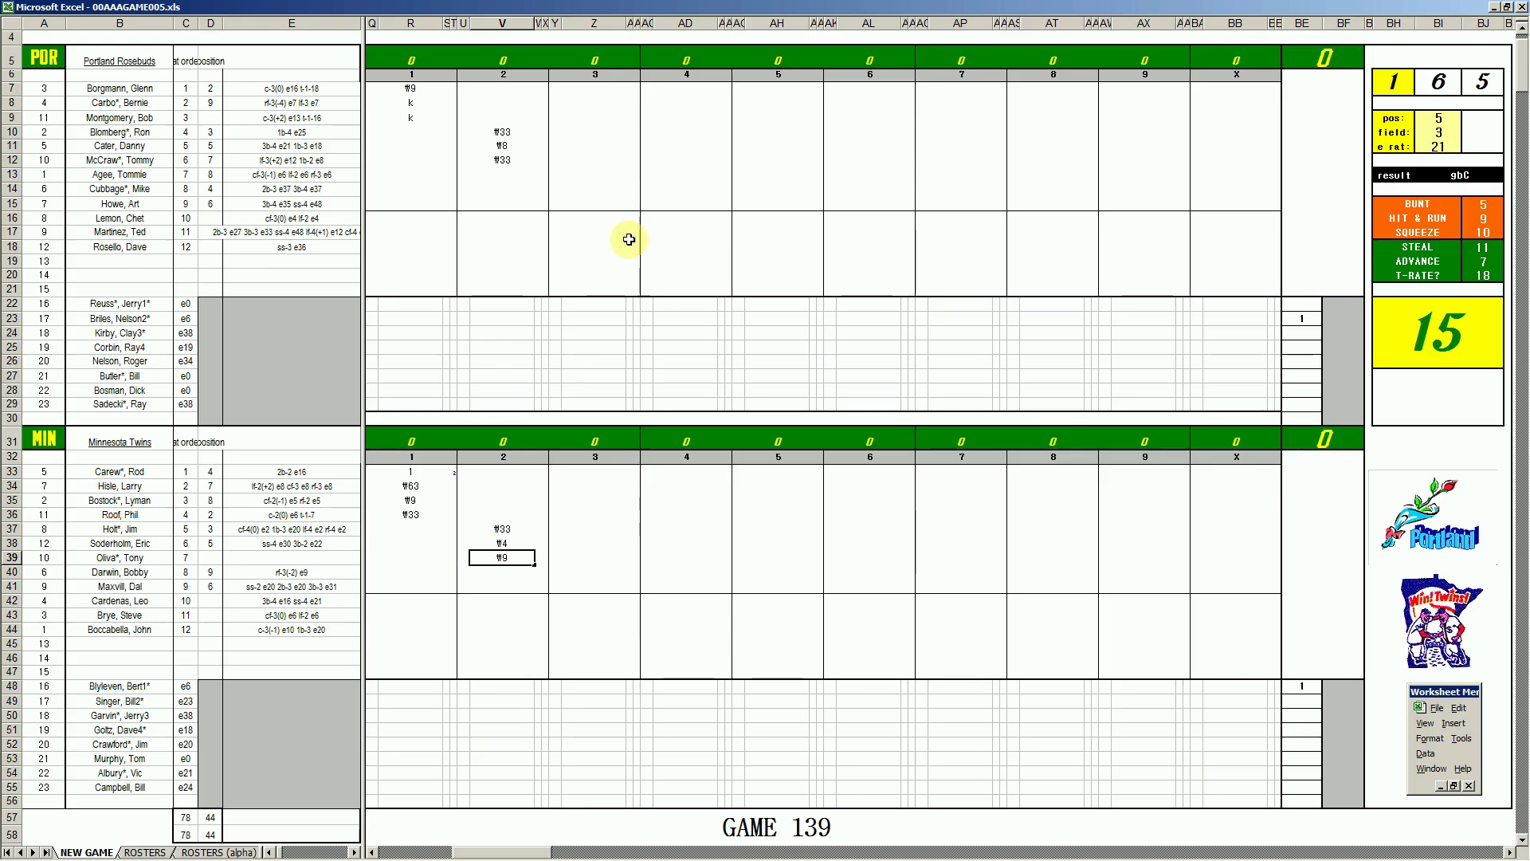
- Enter ₩8, 2 and ₩4 for Portland's seventh, eighth and ninth batters in the third inning
left_click(596, 174)
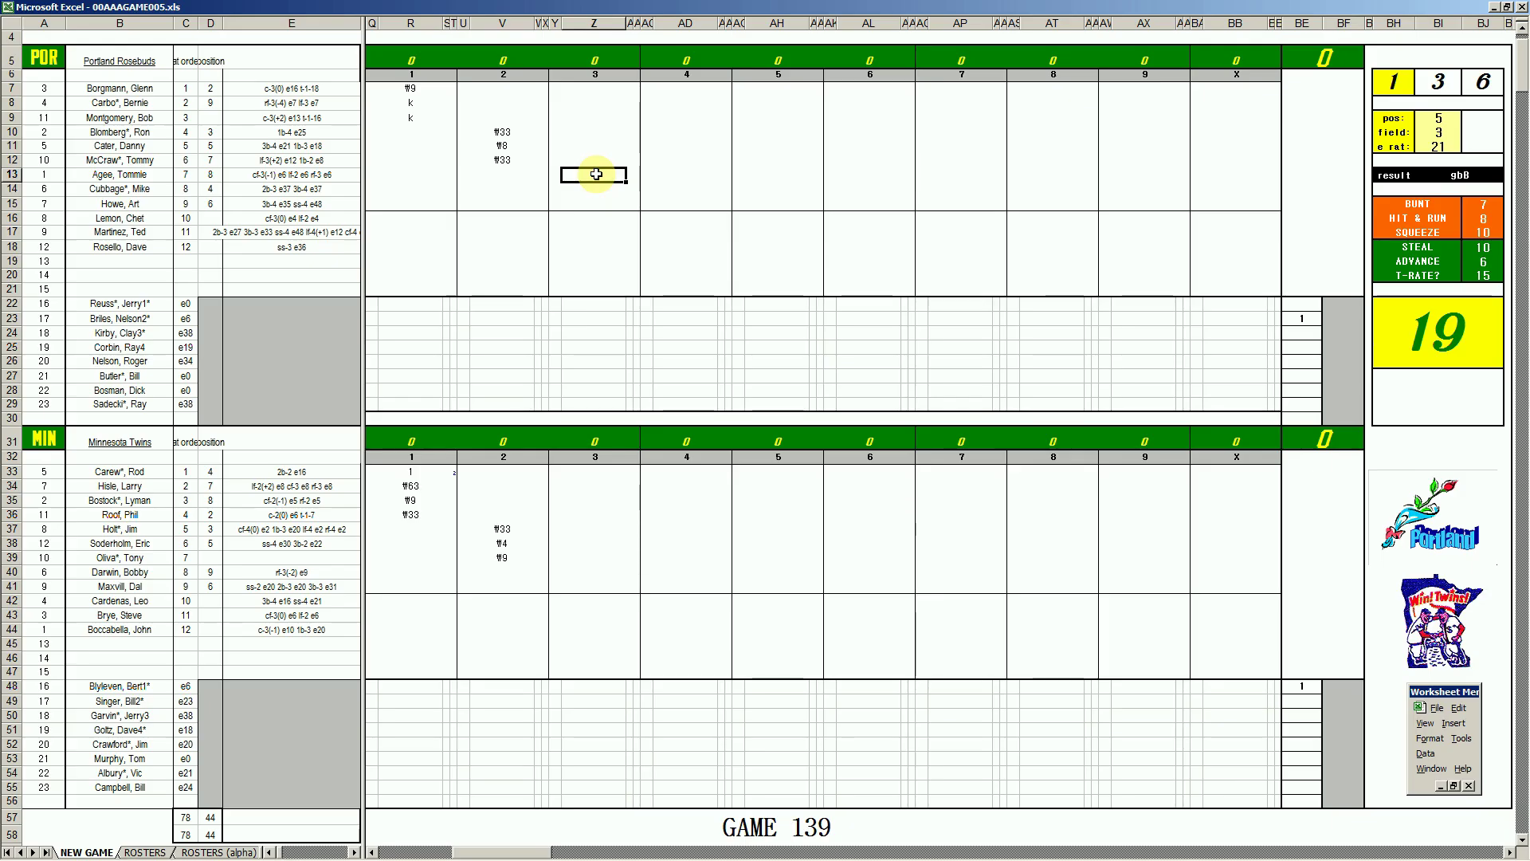
key("Return")
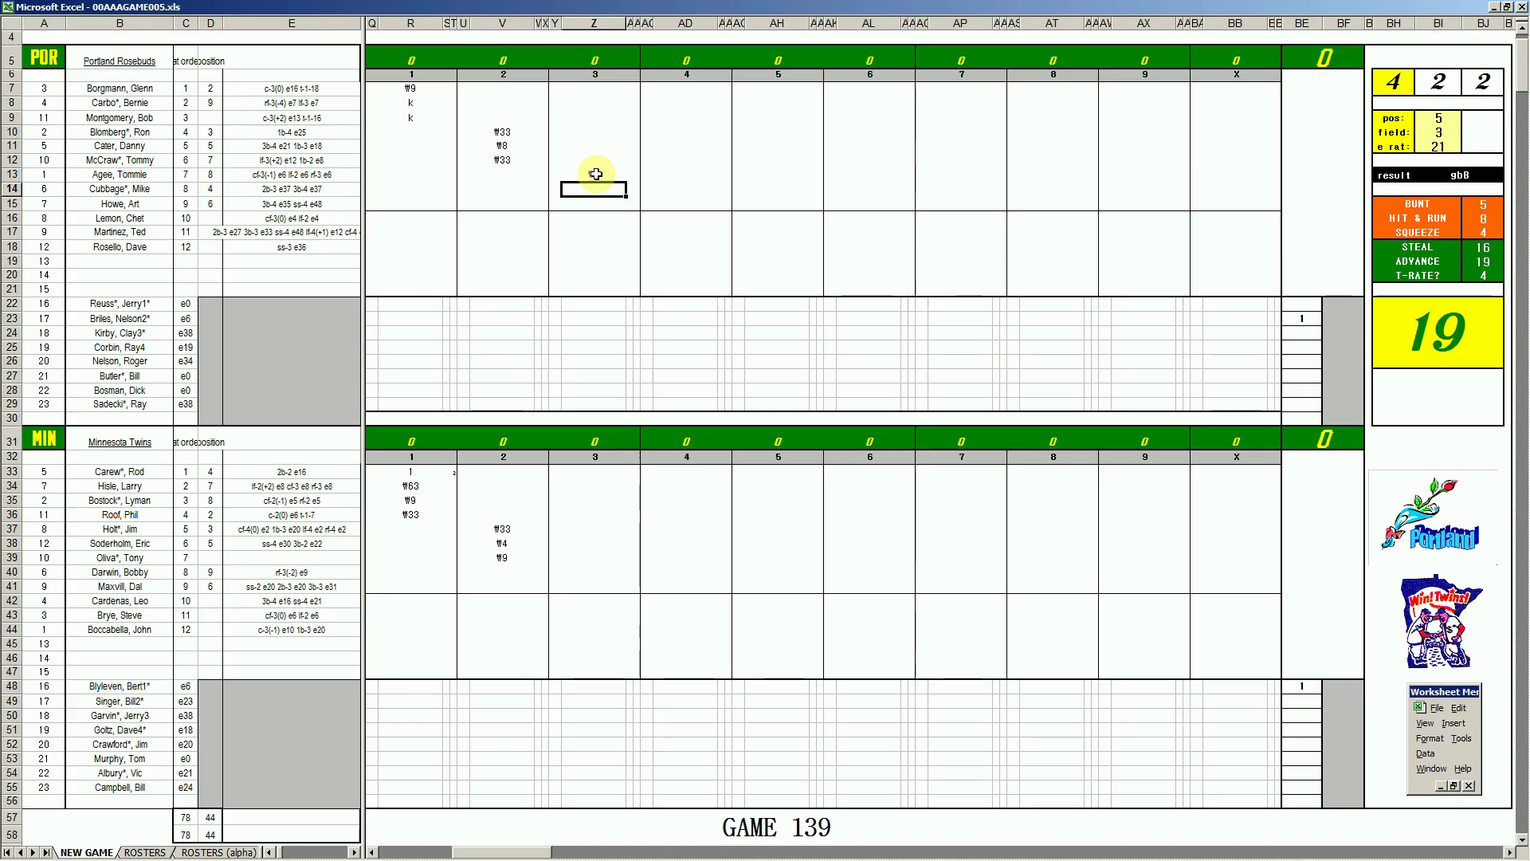
type("2")
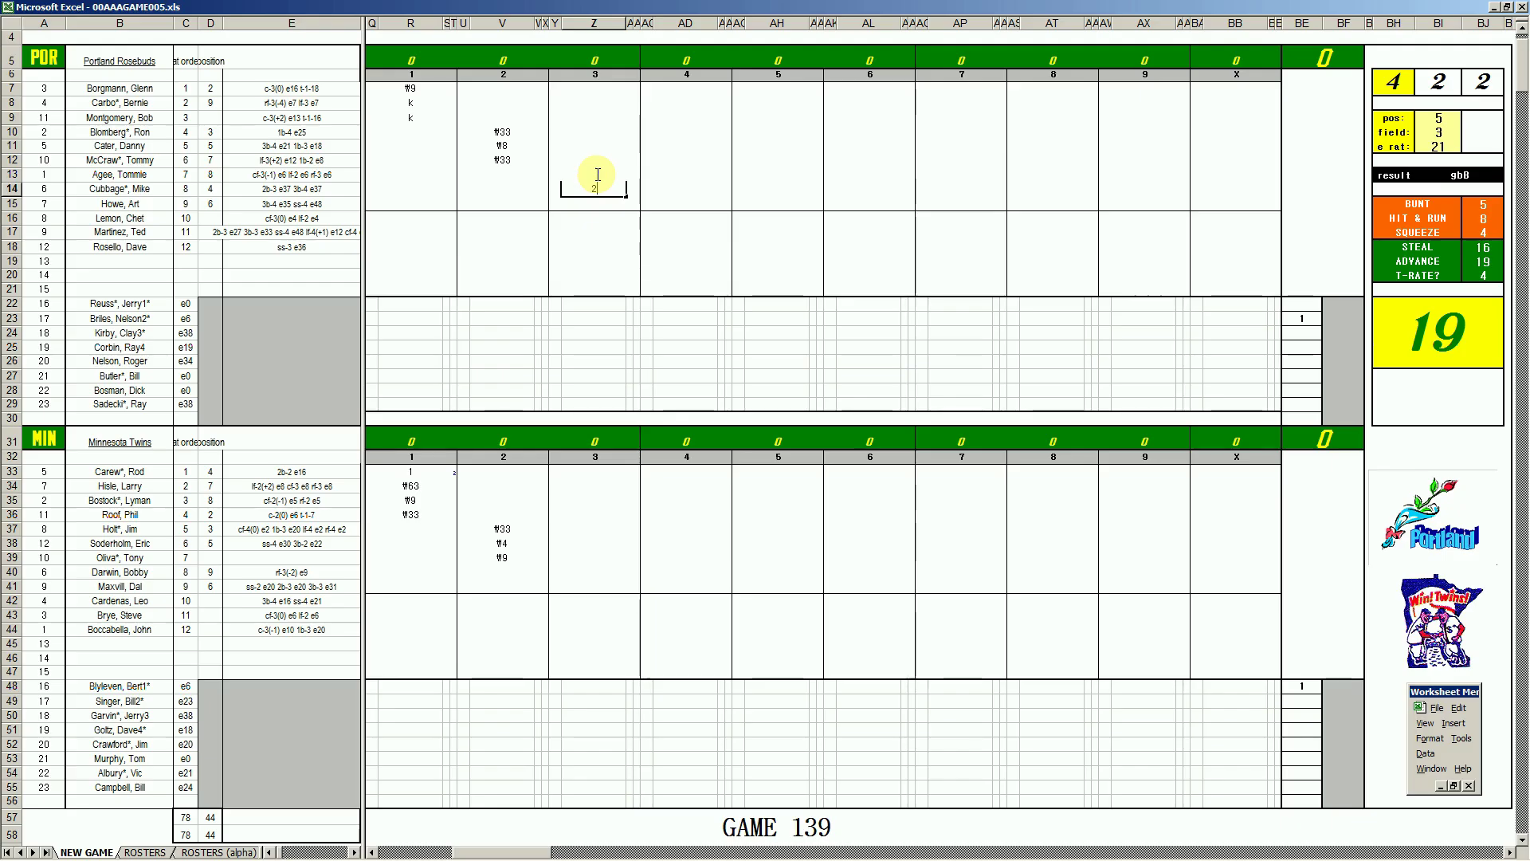
key("Return")
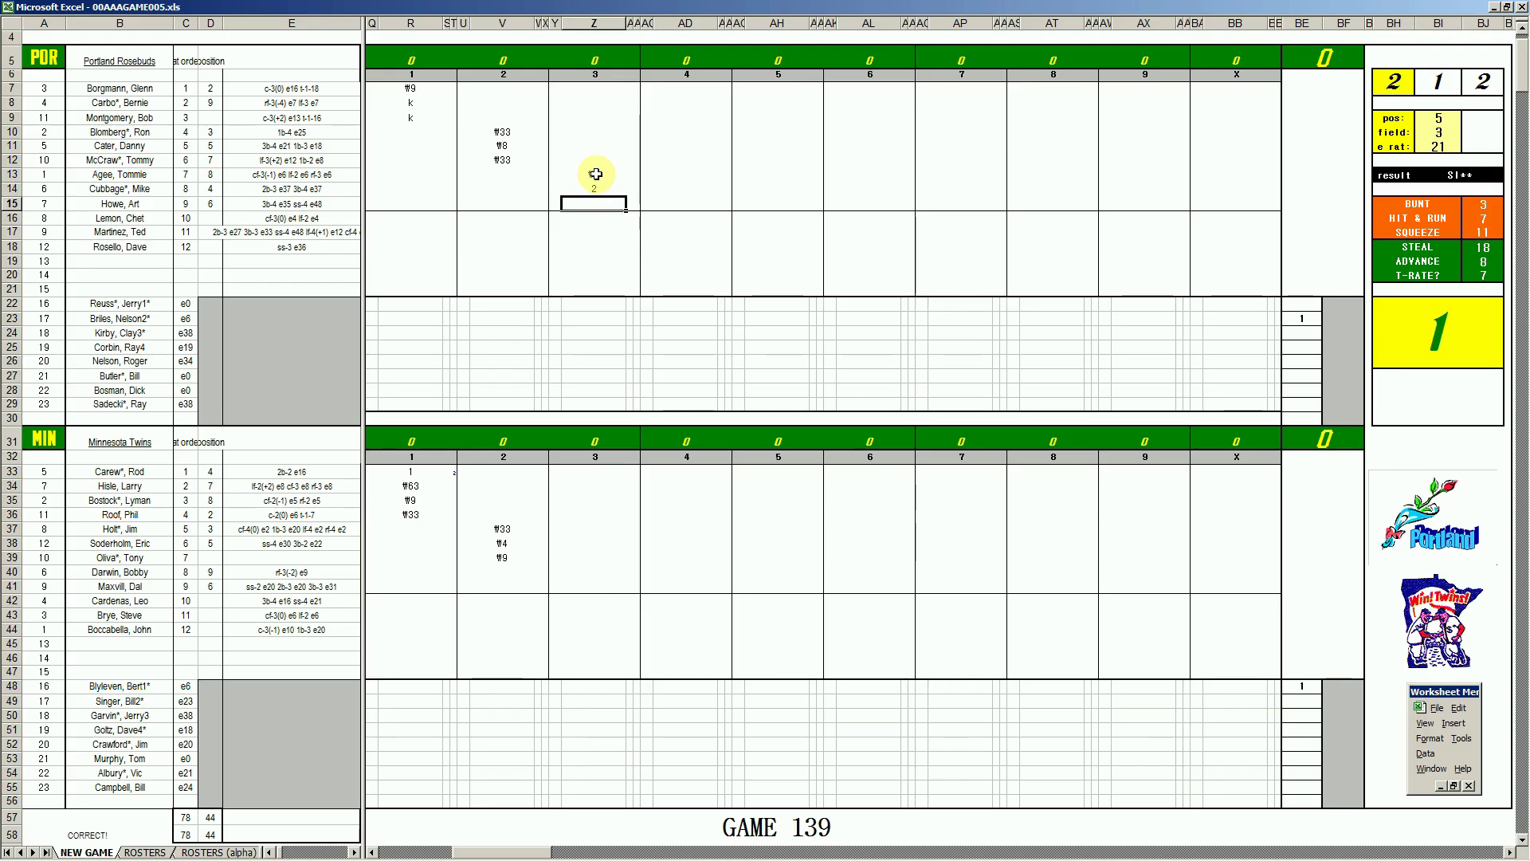
type("f4")
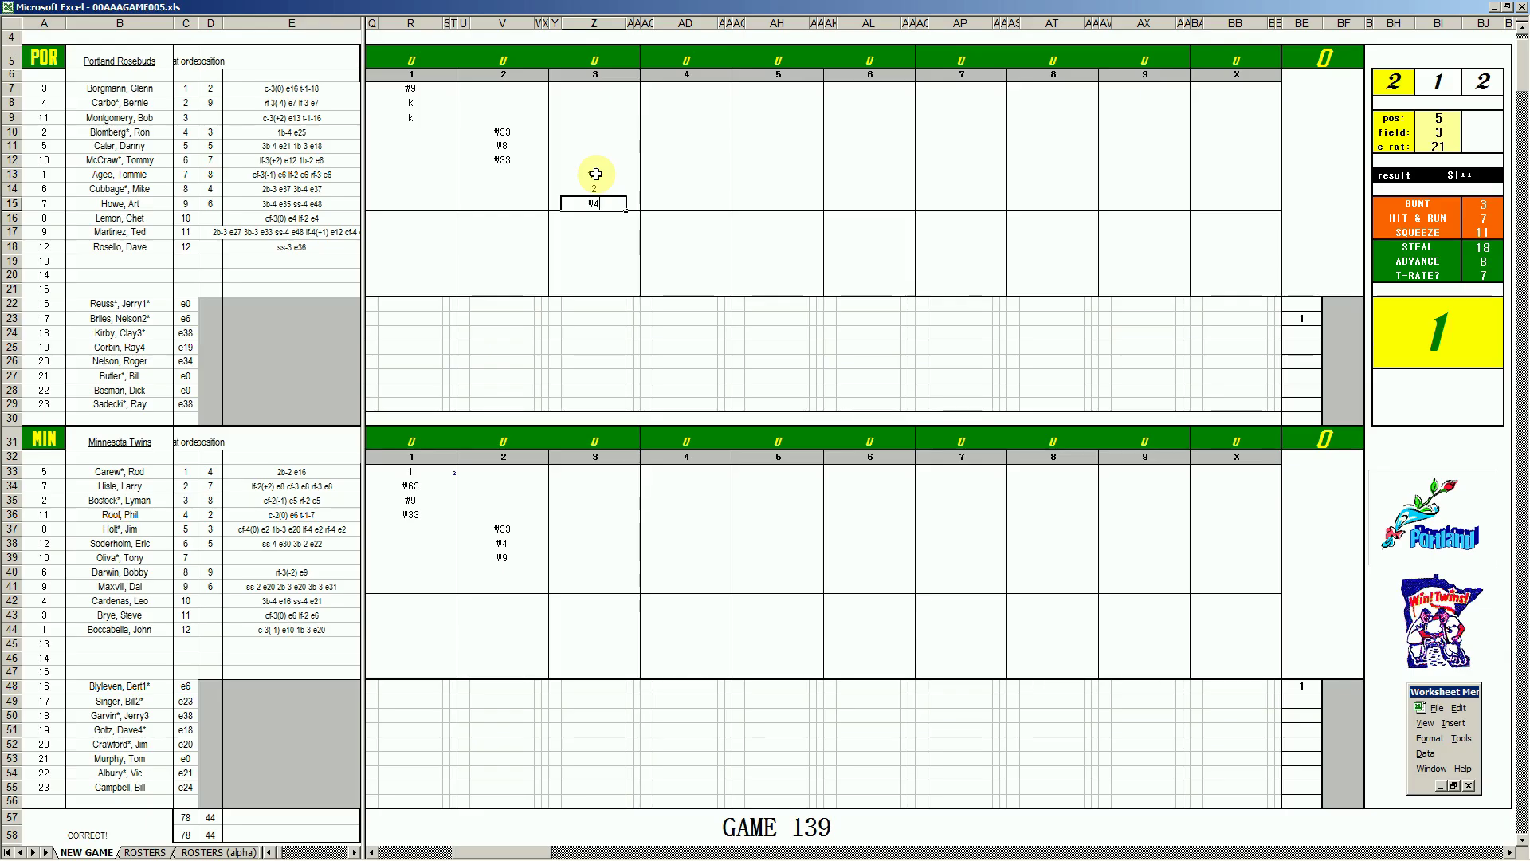
key("Return")
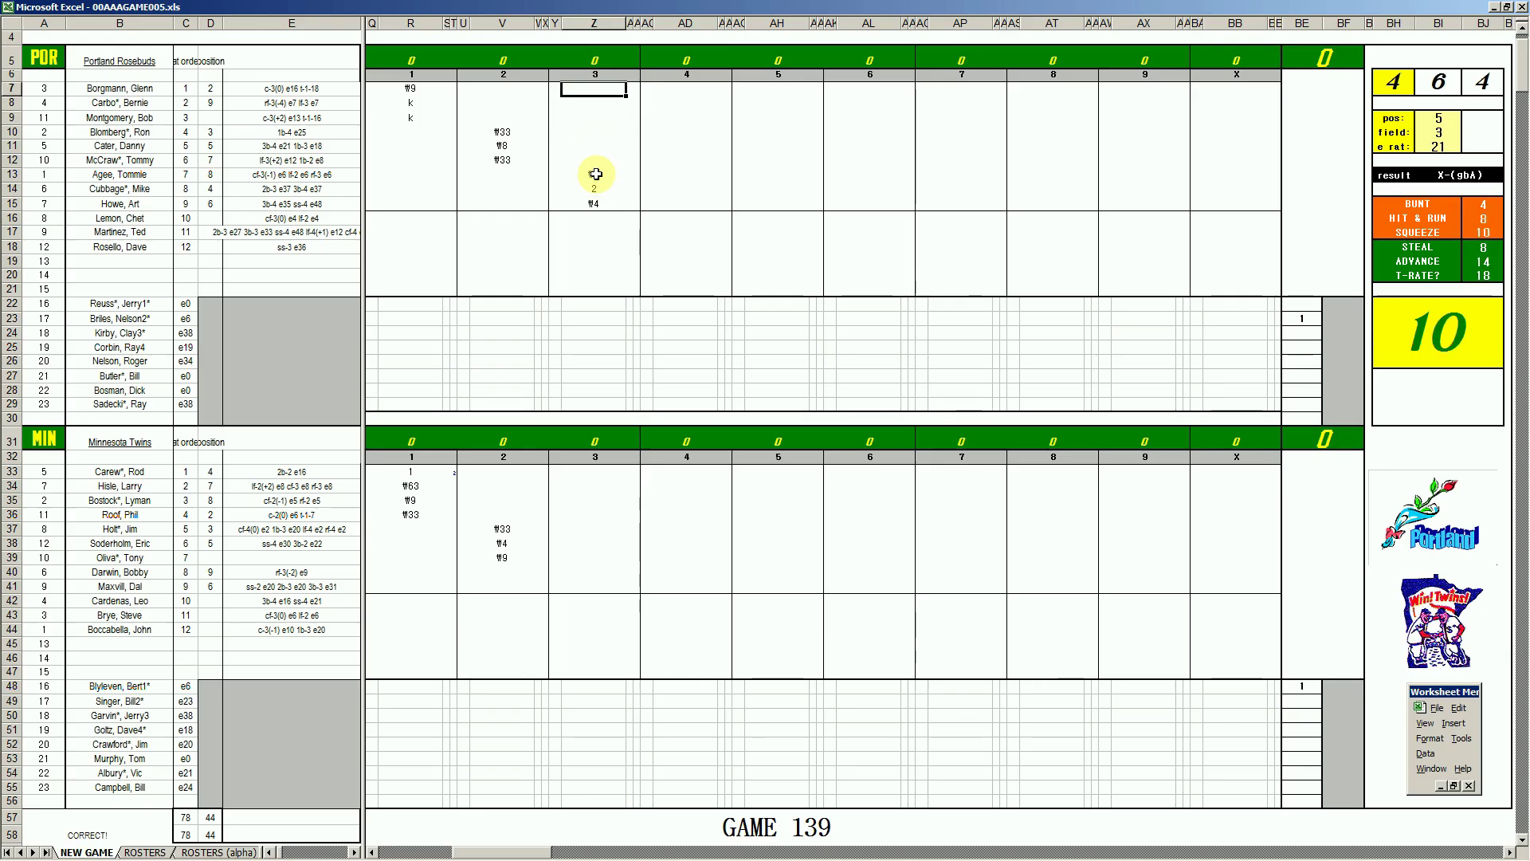
- Set the fielding lookup's field rating to 2 and enter ₩53 for Portland's leadoff batter in the third inning
key("ctrl+p")
key("Return")
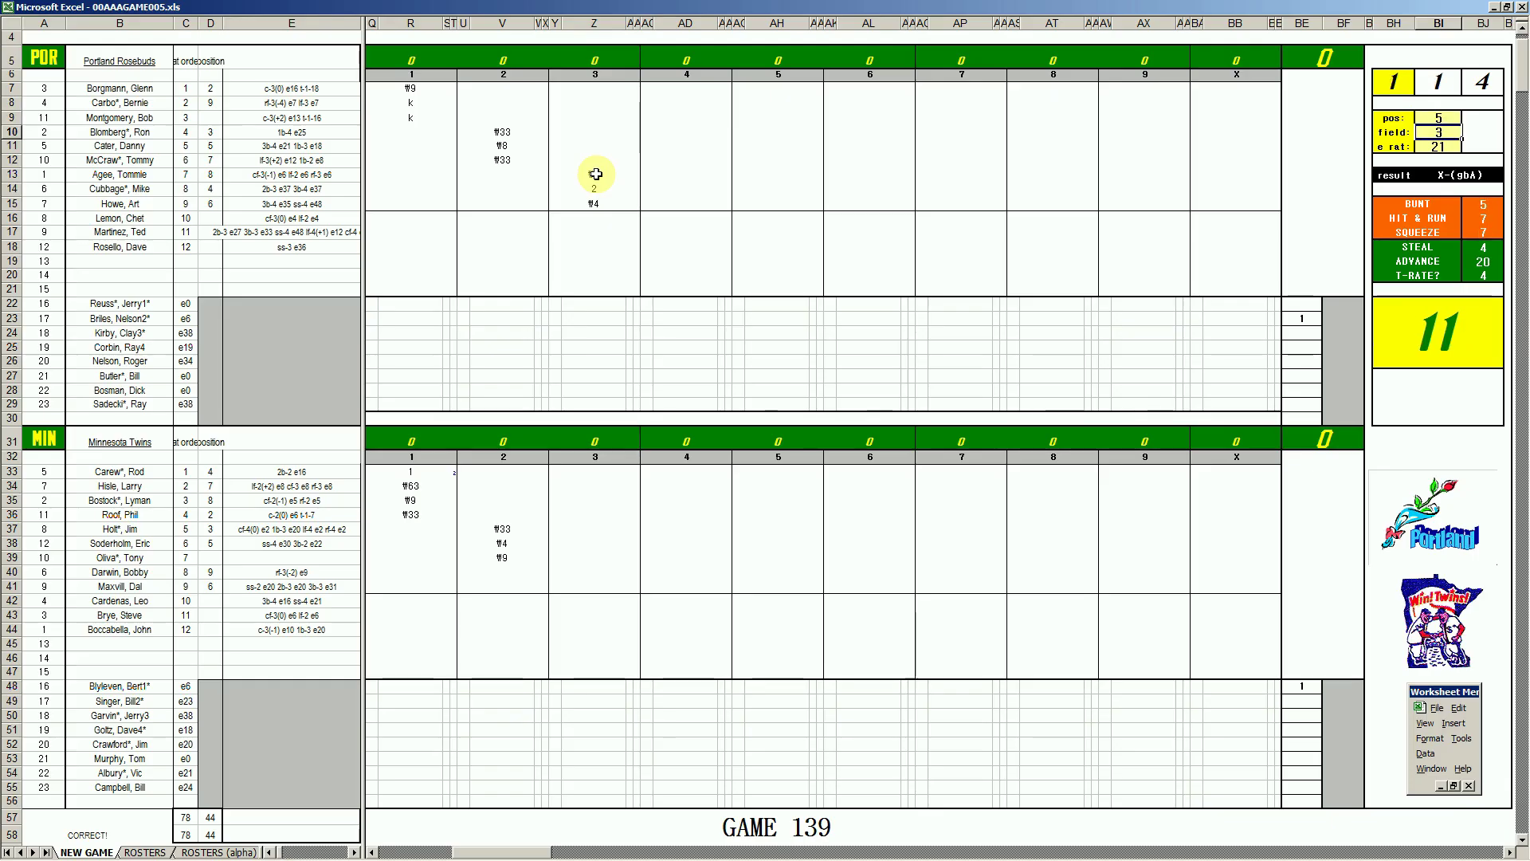
type("2")
key("Return")
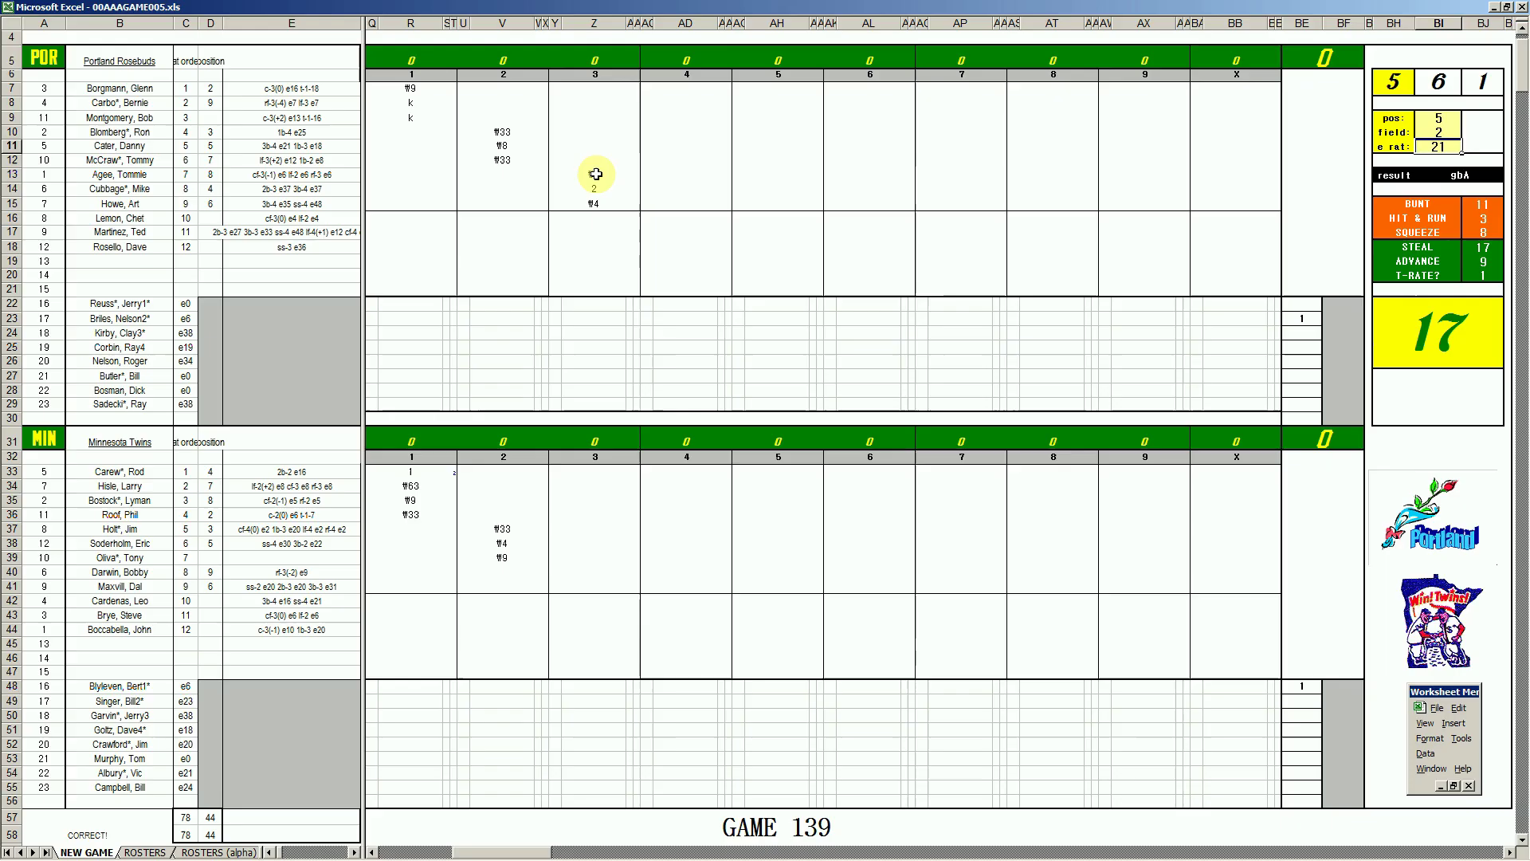
left_click(596, 94)
type("#53")
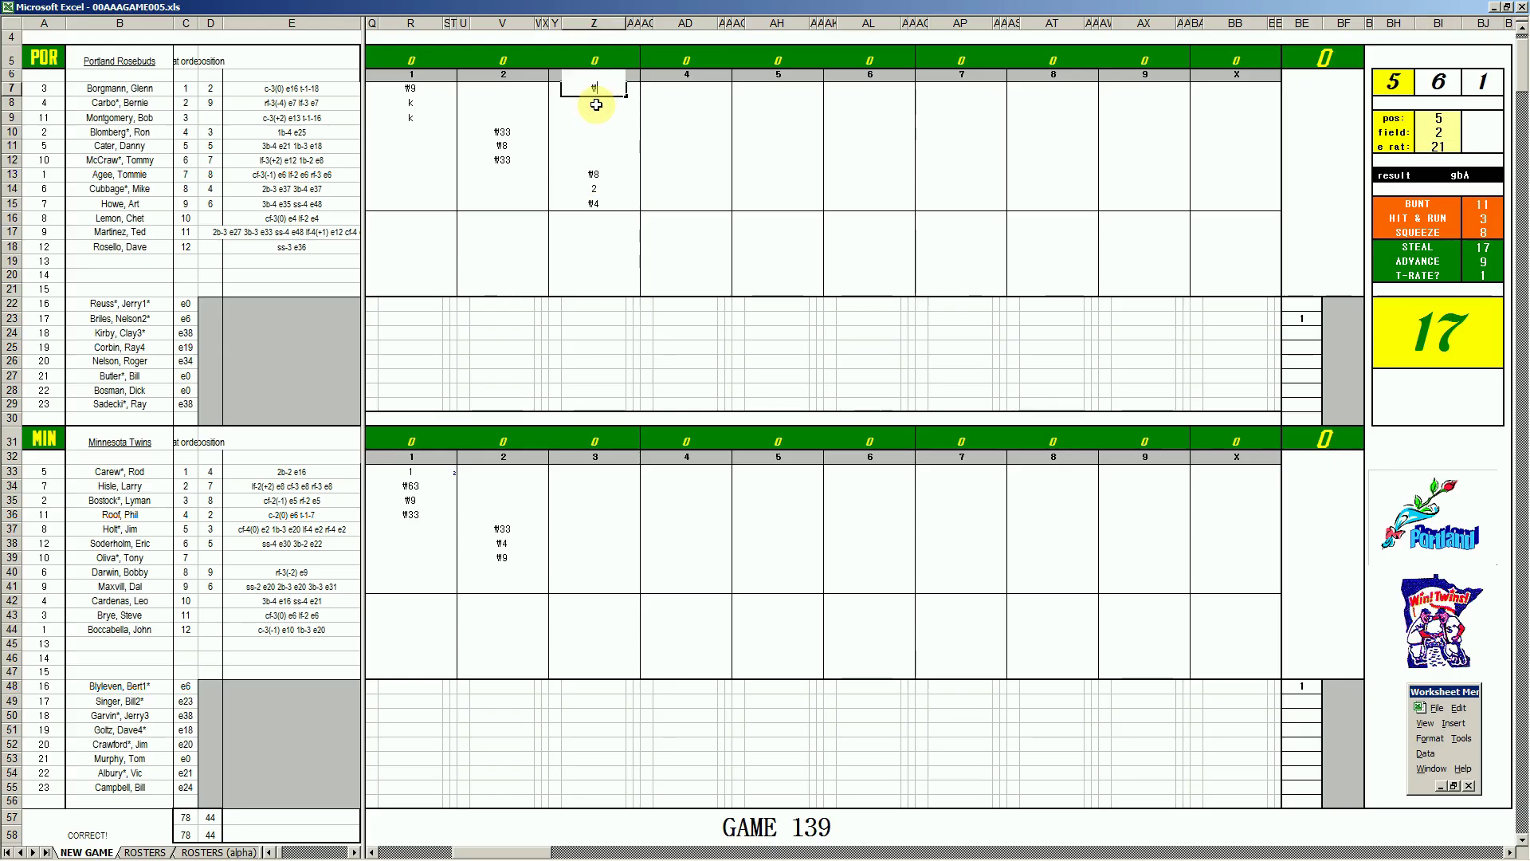
- Set the fielding lookup to position 6, field rating 4 and error rating 48
left_click(585, 571)
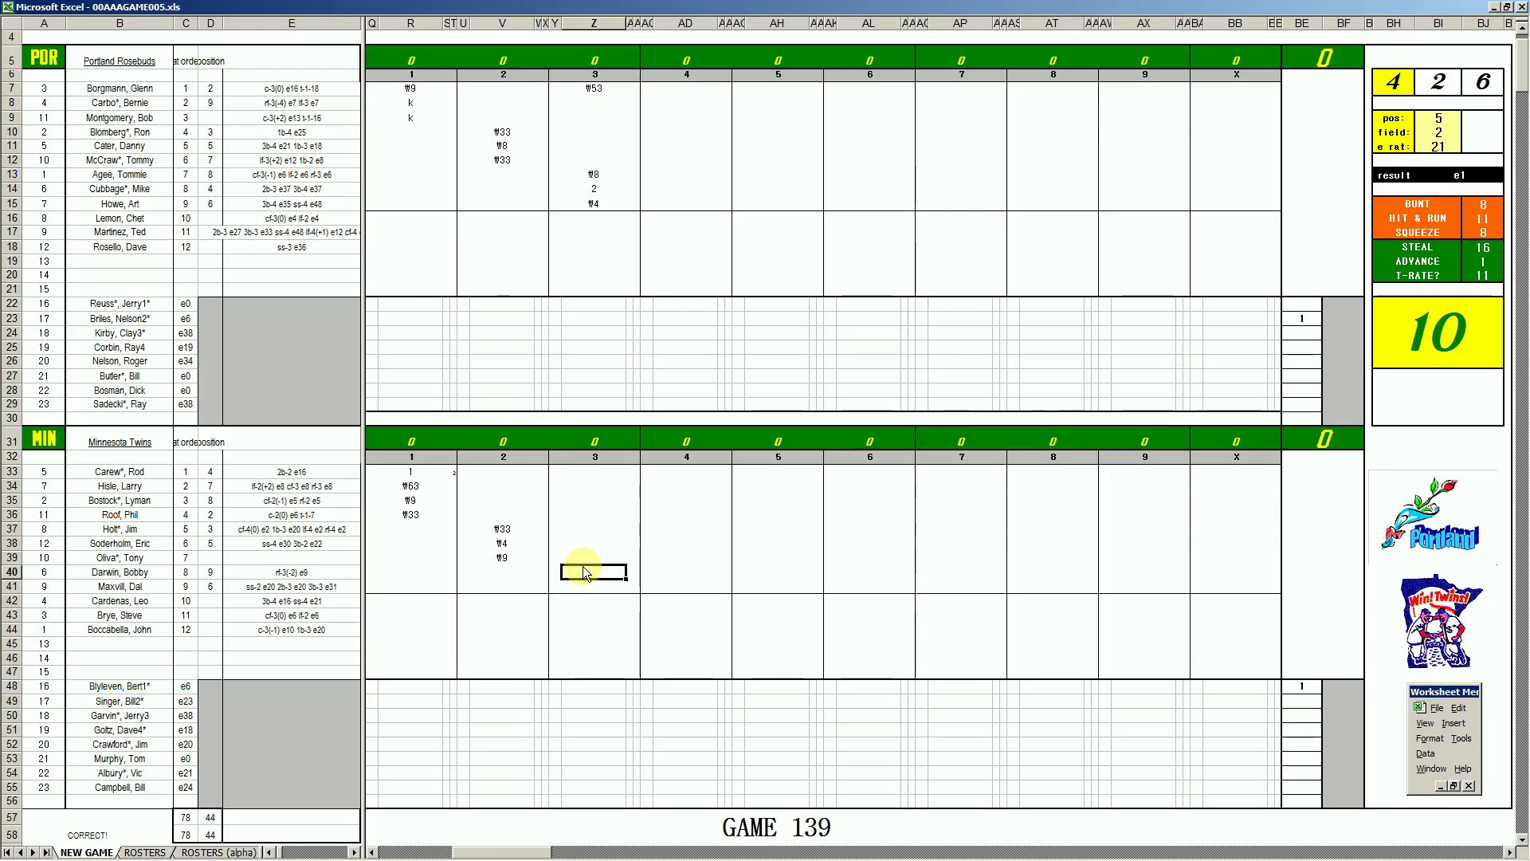
key("Tab")
type("6")
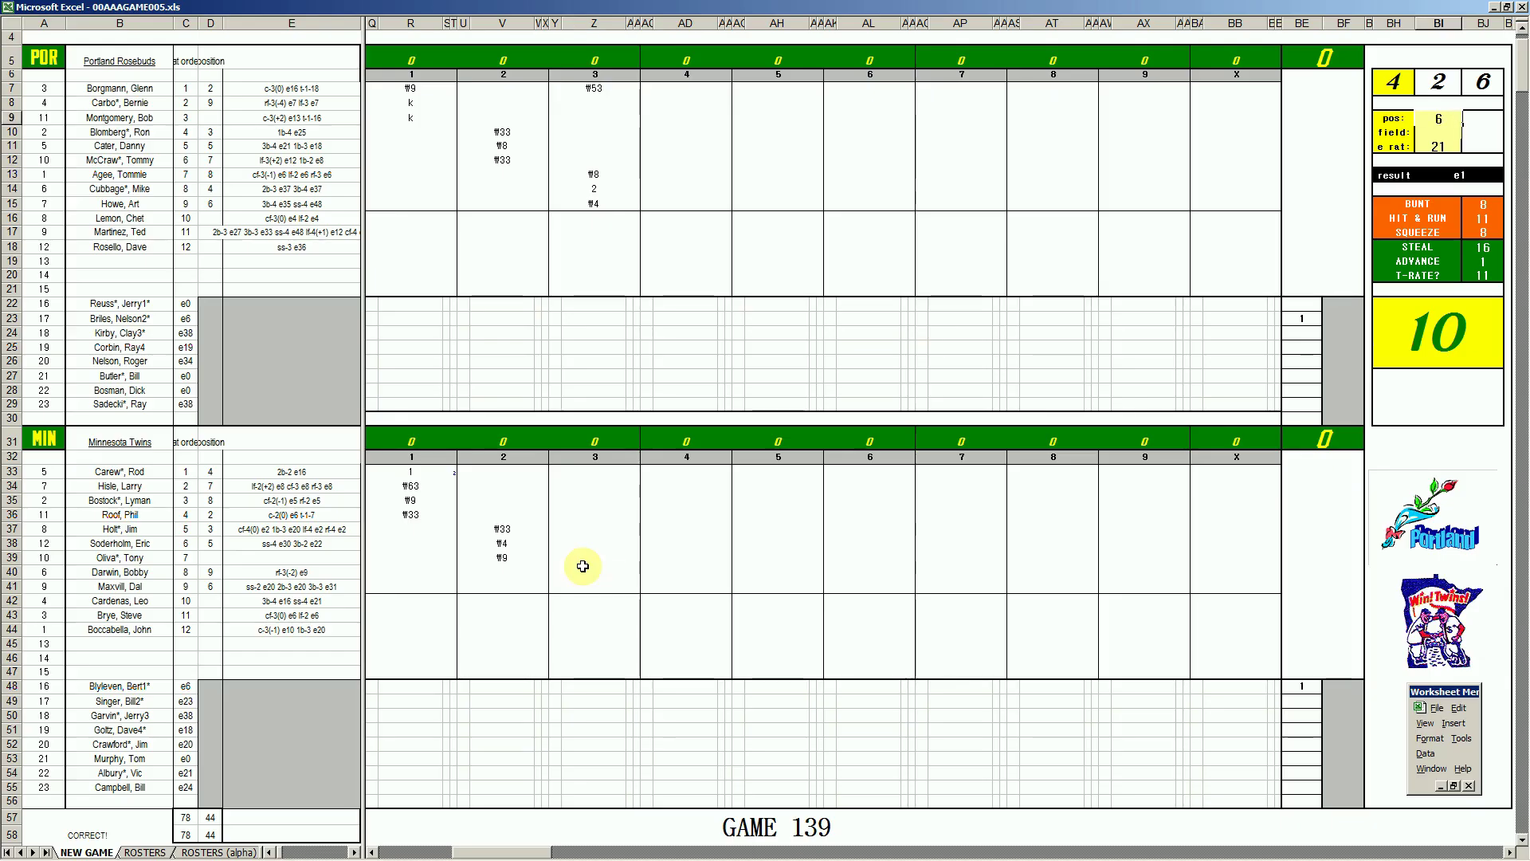
key("Return")
type("4")
key("Return")
type("48")
key("Return")
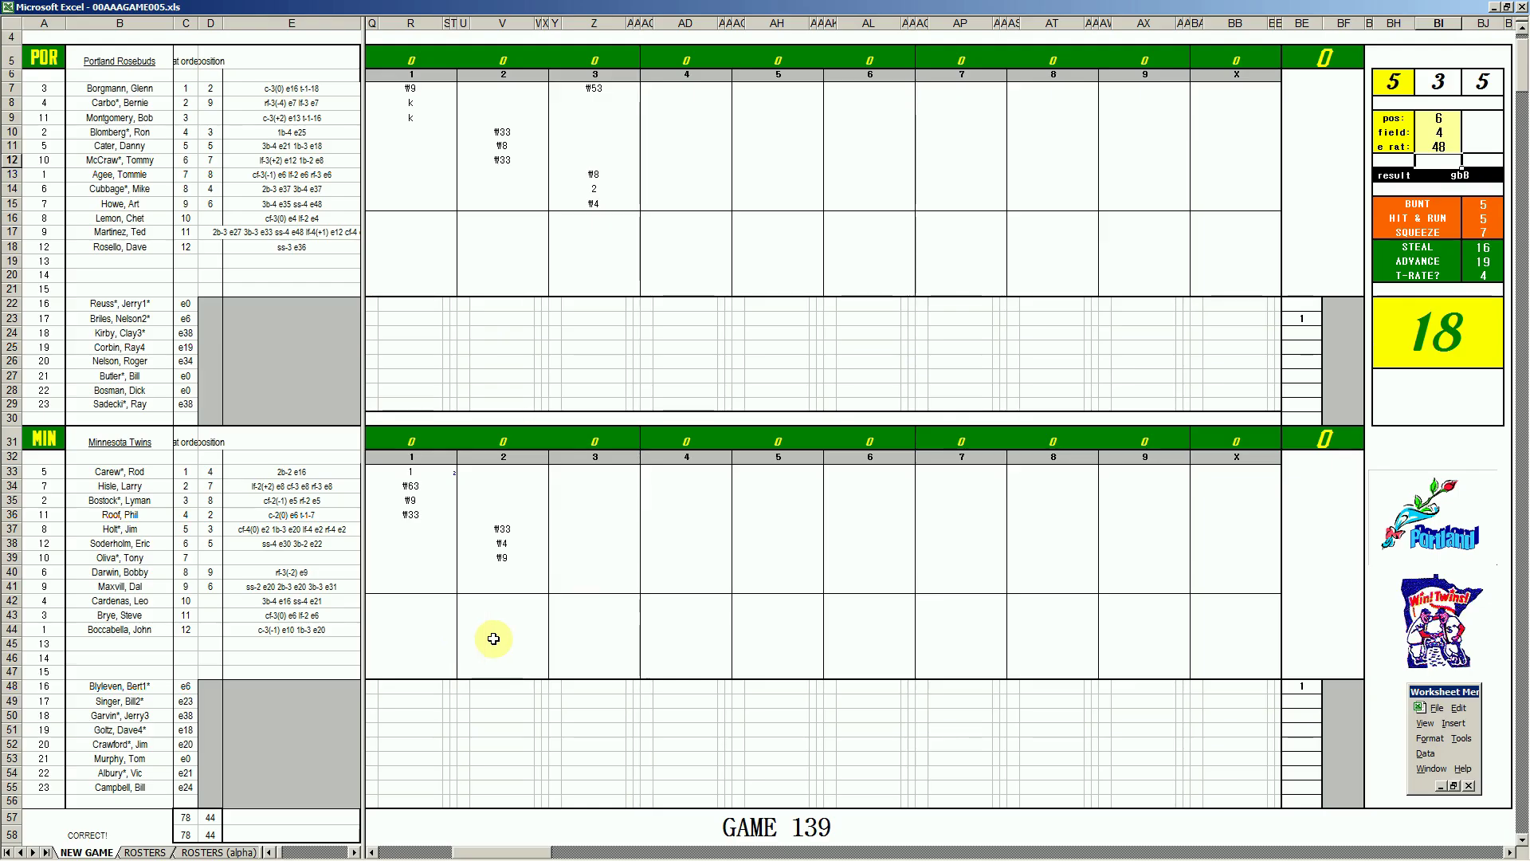
- Enter ₩63, 1 and 2 for Minnesota's eighth, ninth and leadoff batters in the third inning
left_click(596, 570)
type("\\63")
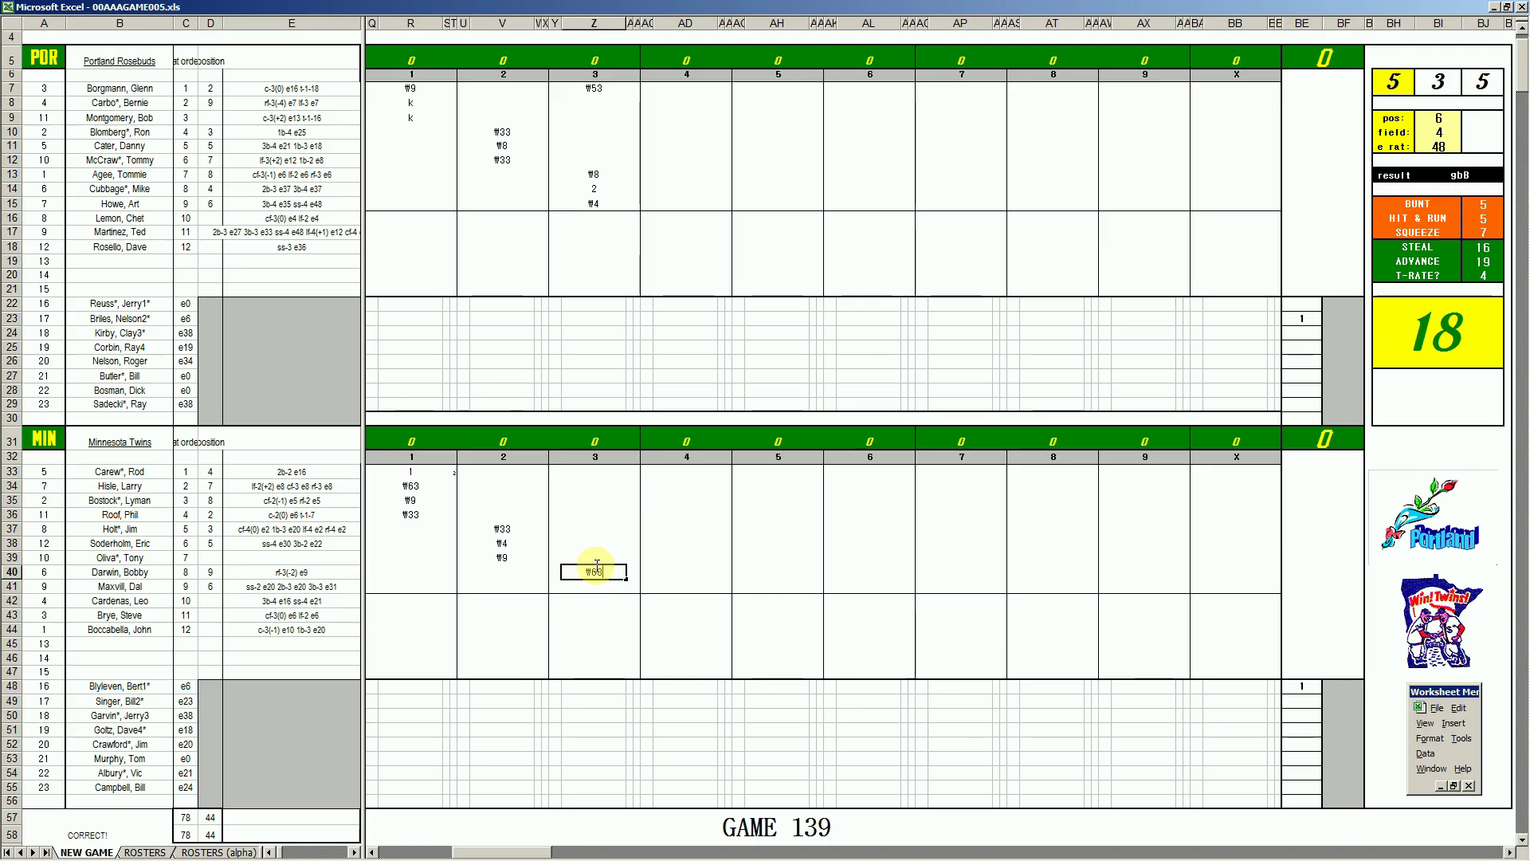
key("Return")
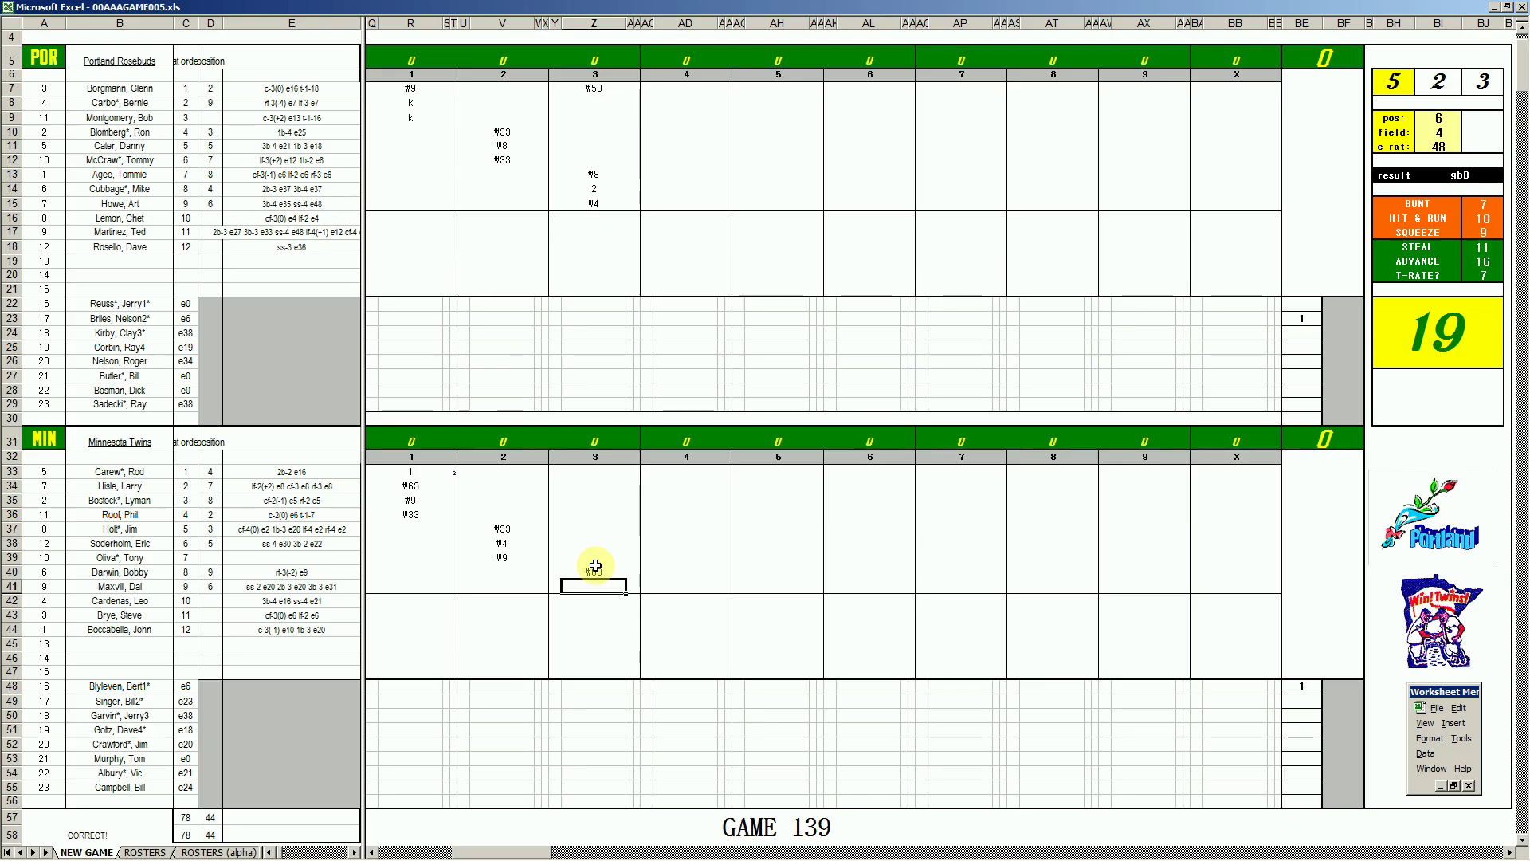
type("1")
key("Up")
key("Up")
key("Up")
key("Up")
key("Up")
key("Up")
key("Up")
key("Up")
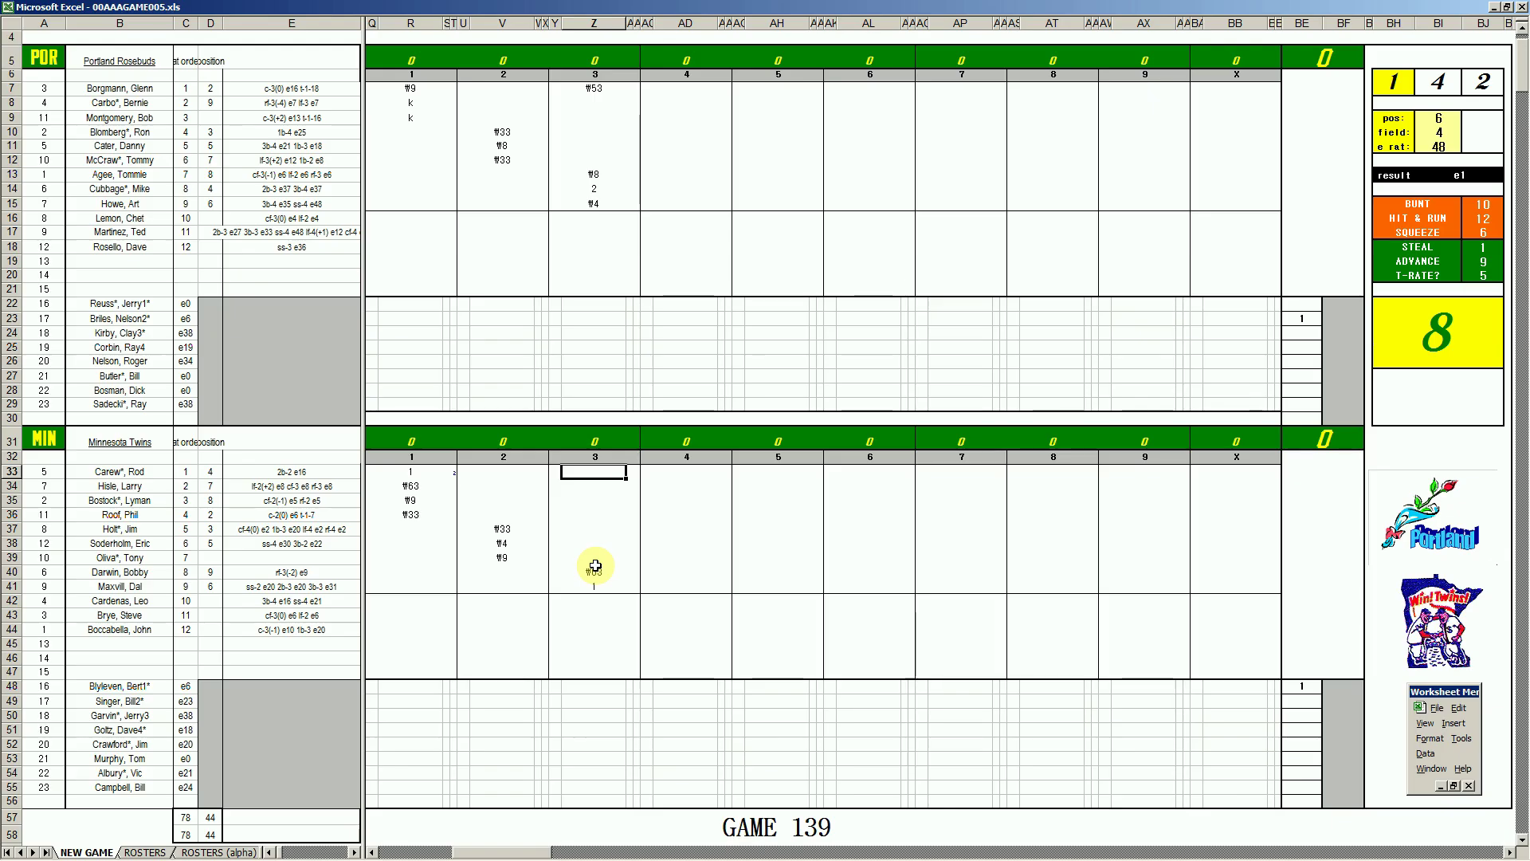
type("2")
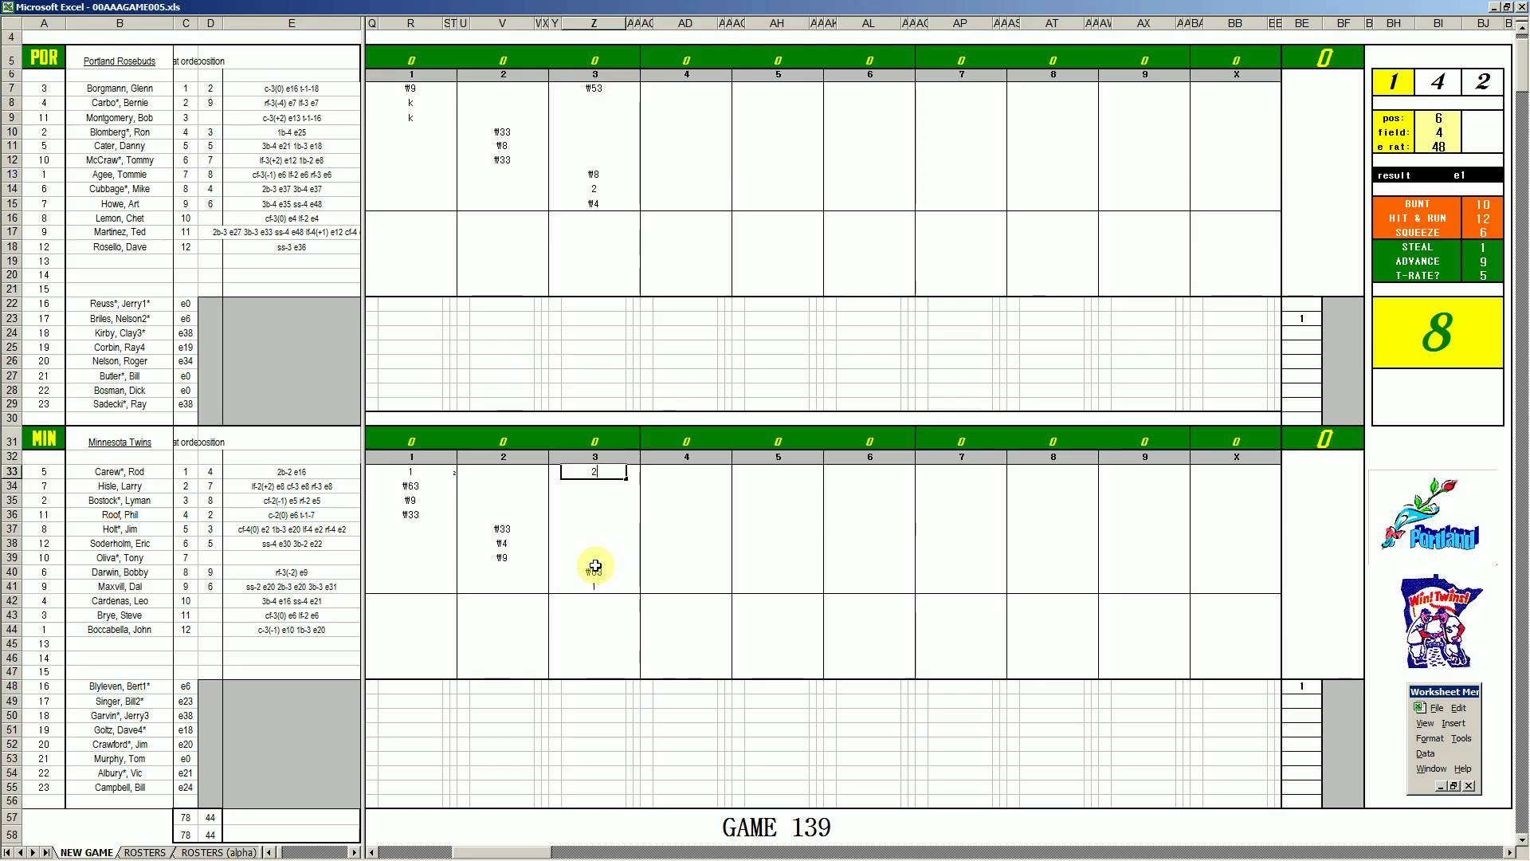
key("Return")
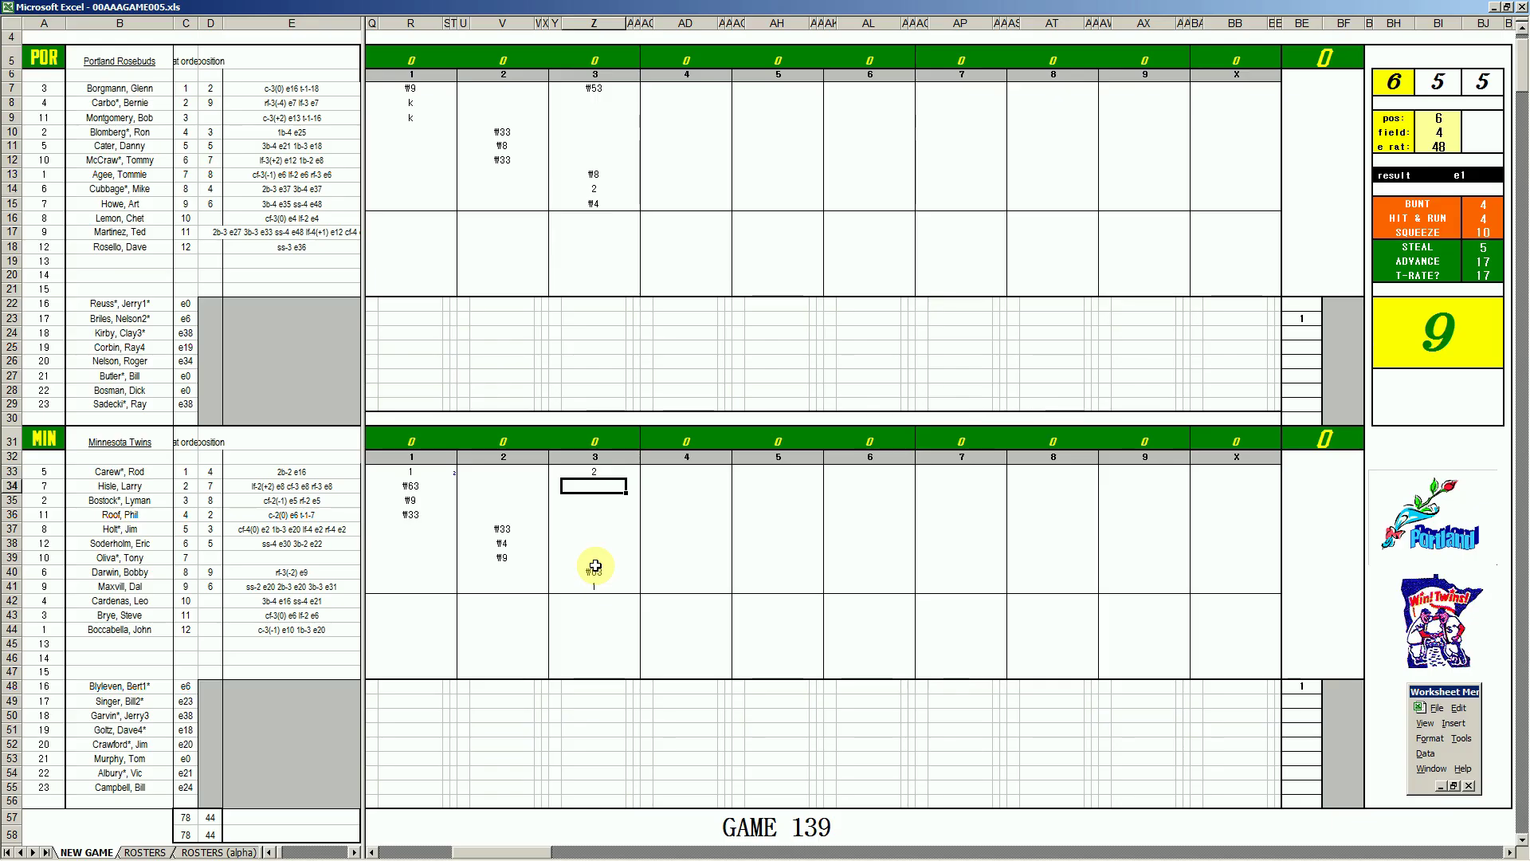
- Set the fielding lookup to position 8, field rating 3 and error rating 6
type("8")
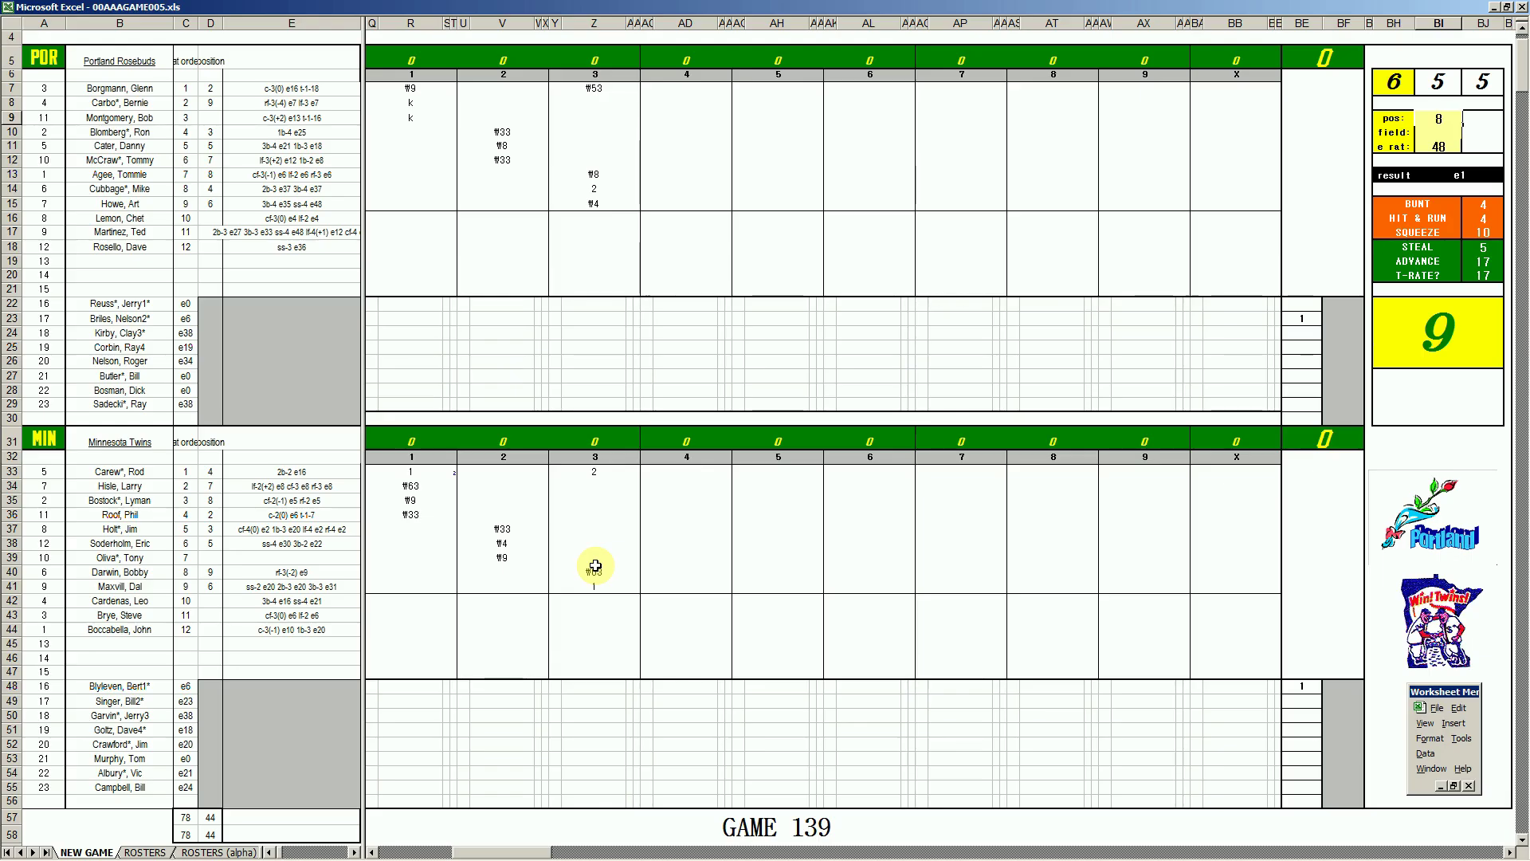
key("Return")
type("3")
key("Return")
key("Return")
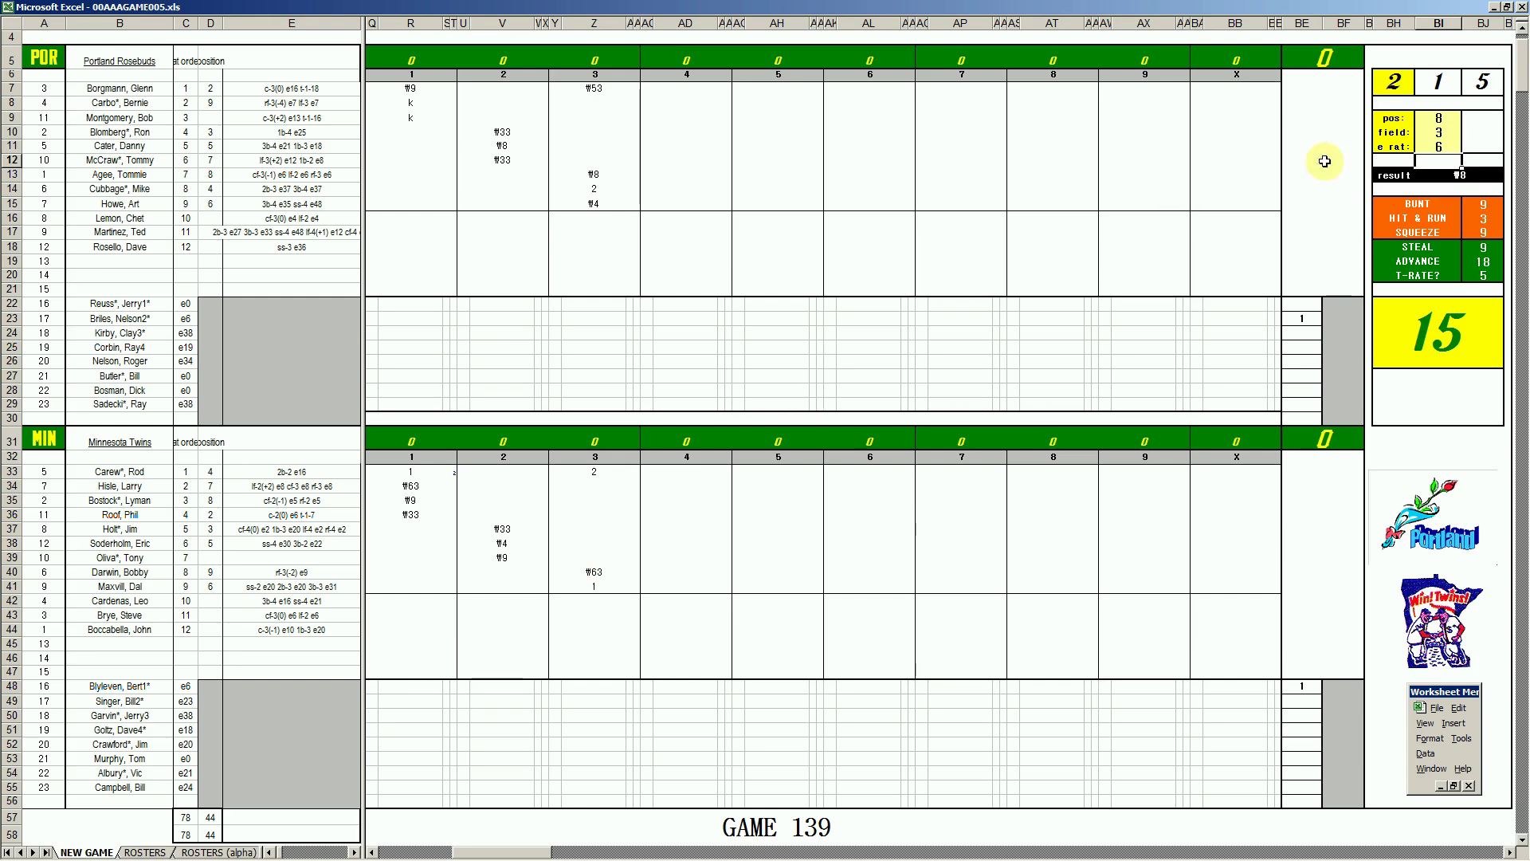
- Enter ₩8 for both Minnesota's second and third batters in the third inning
left_click(605, 483)
type("#8")
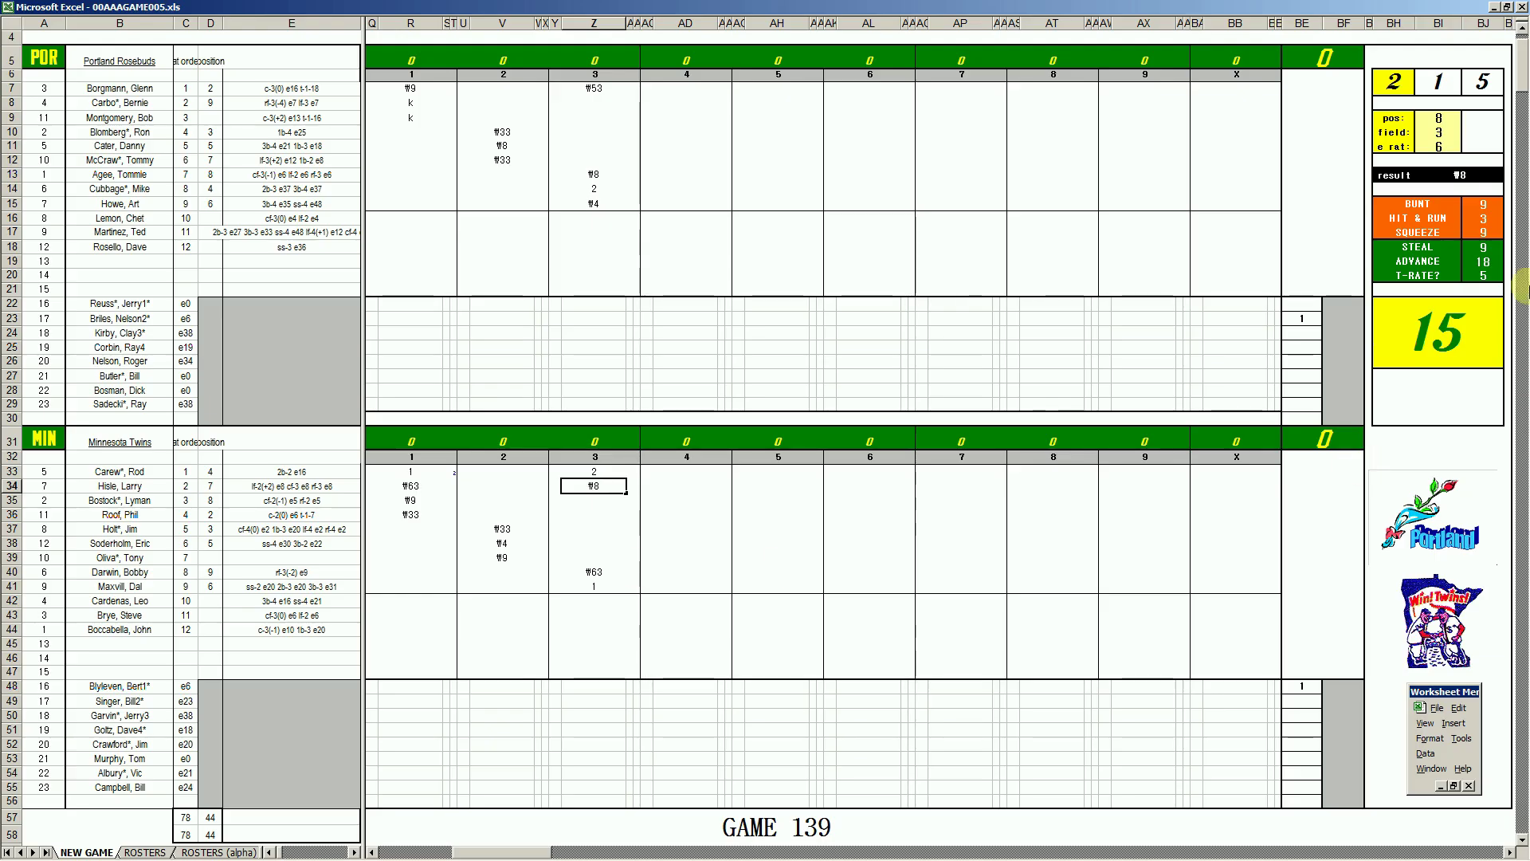
key("Return")
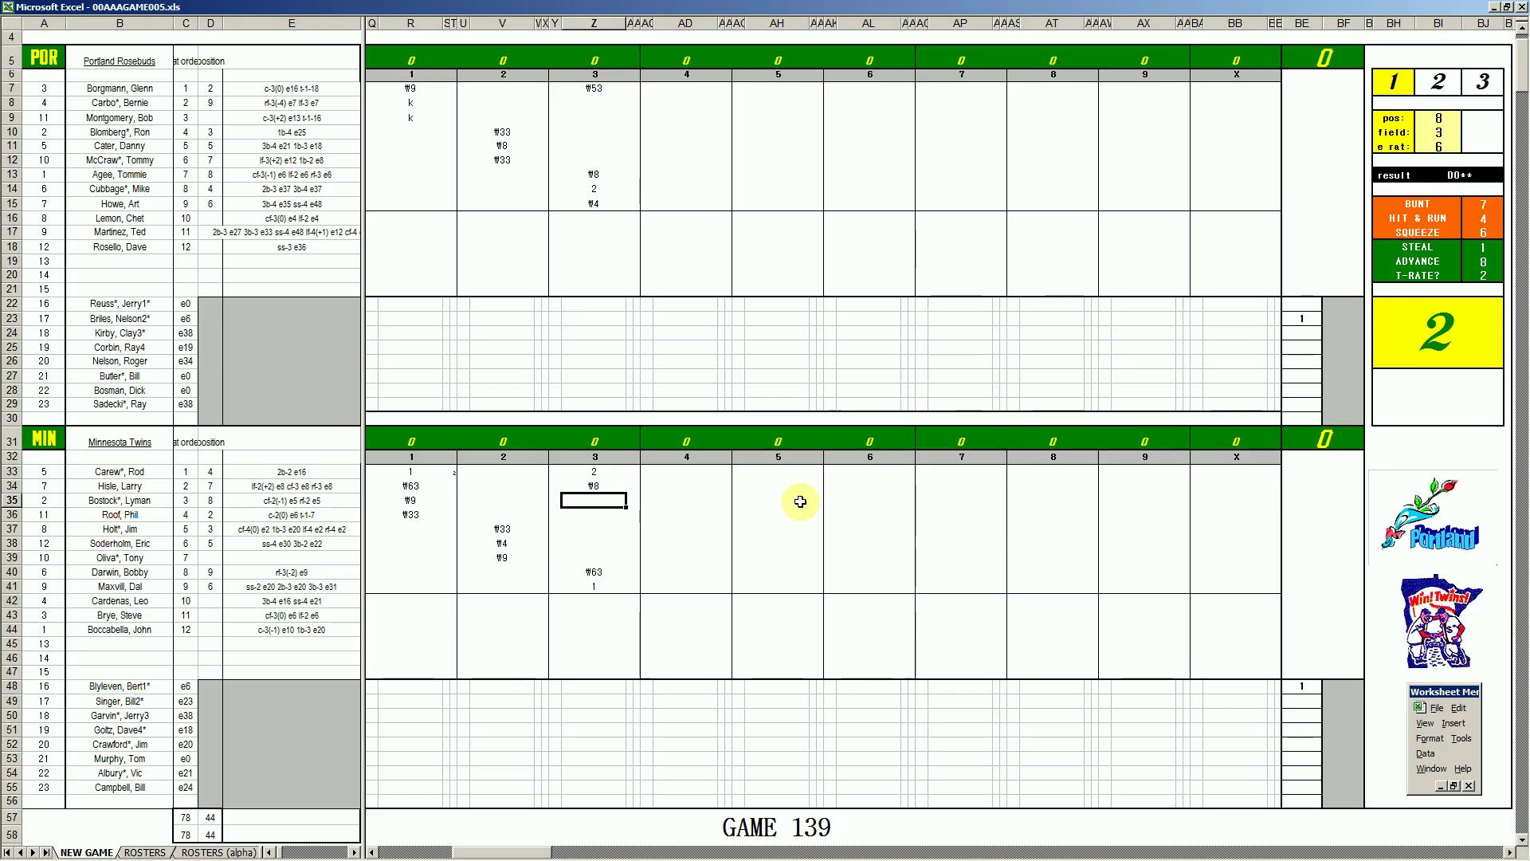
type("\\8")
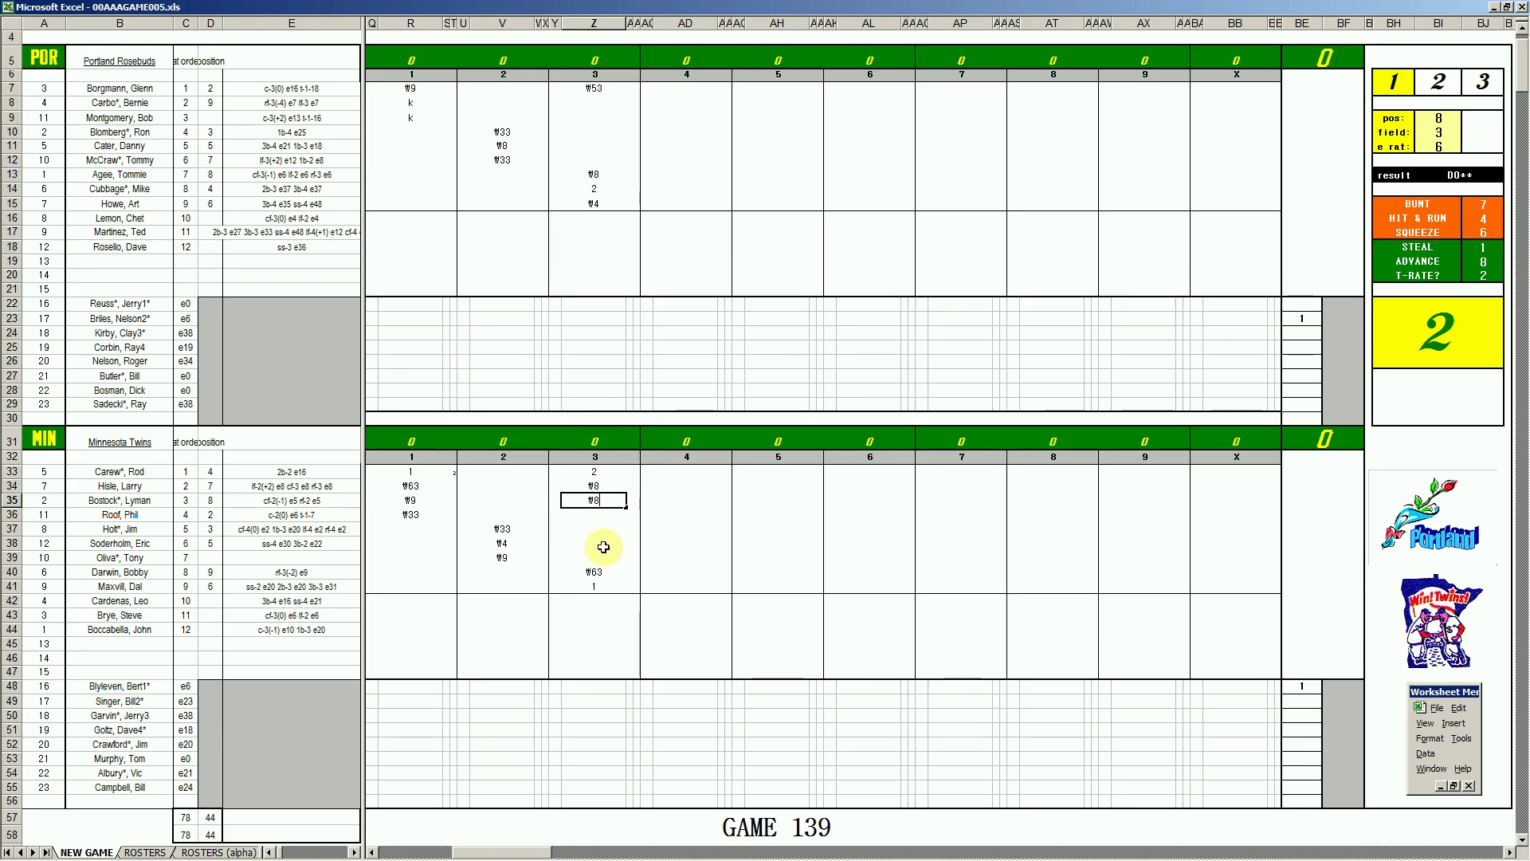
- Enter k, 1, ₩43 and ₩8 for Portland's second through fifth batters in the fourth inning
left_click(685, 103)
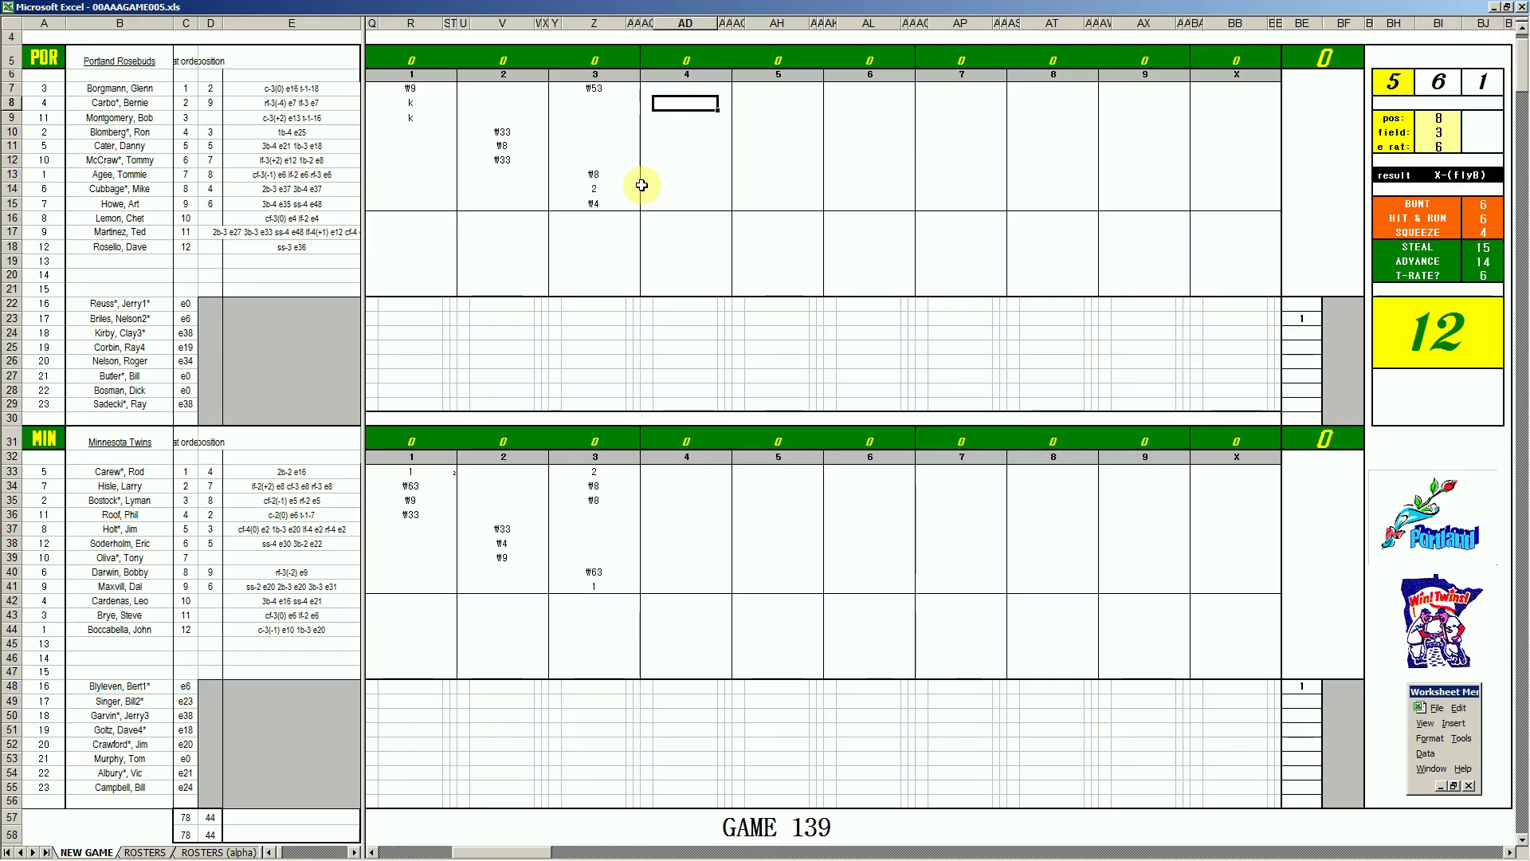
type("k")
key("Return")
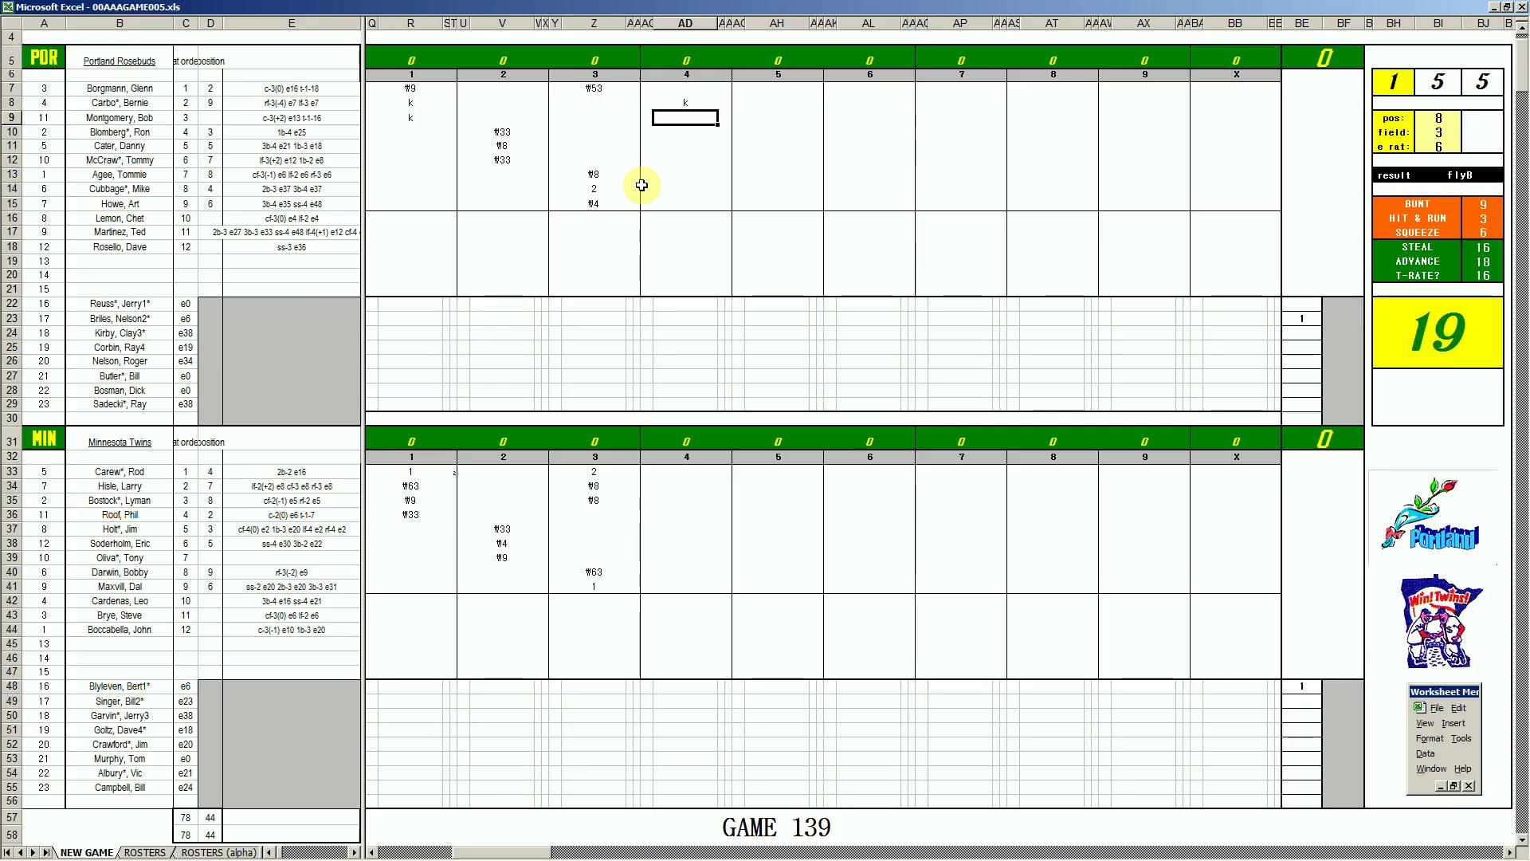
type("1")
key("Return")
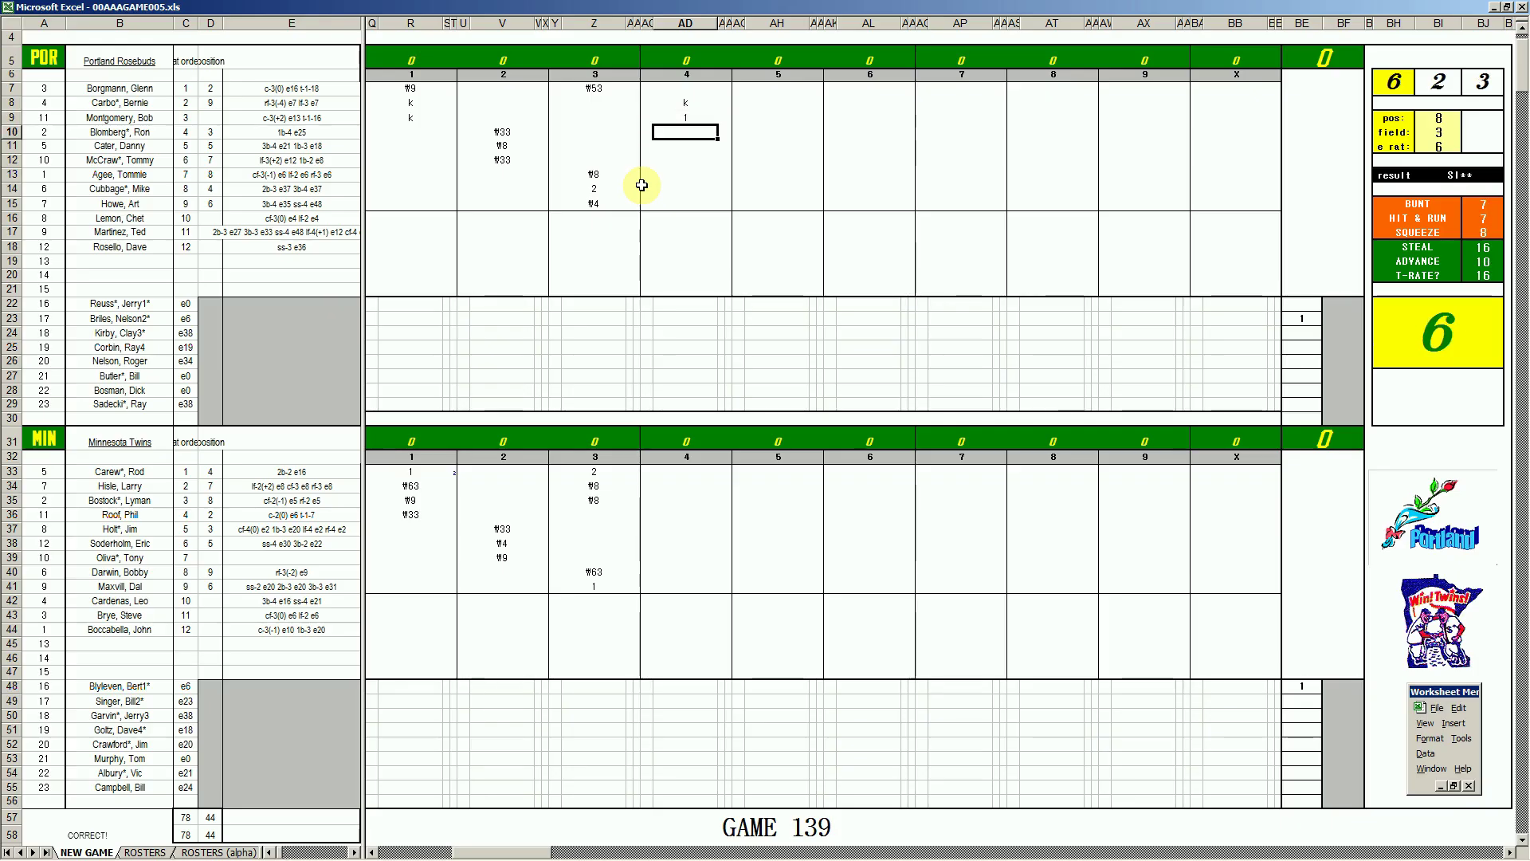
type("#43")
key("Return")
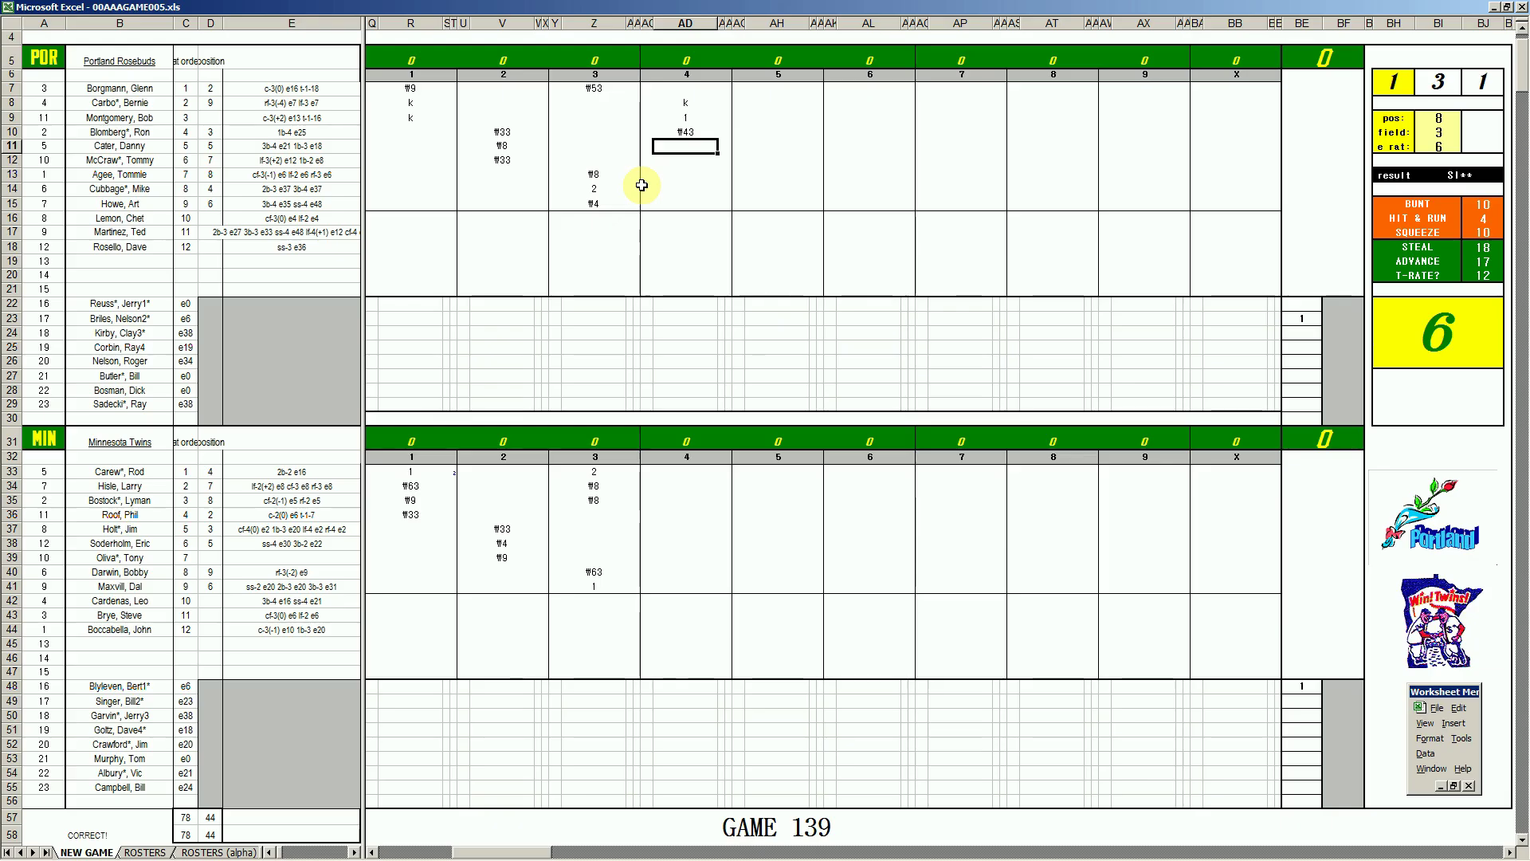
type("#8")
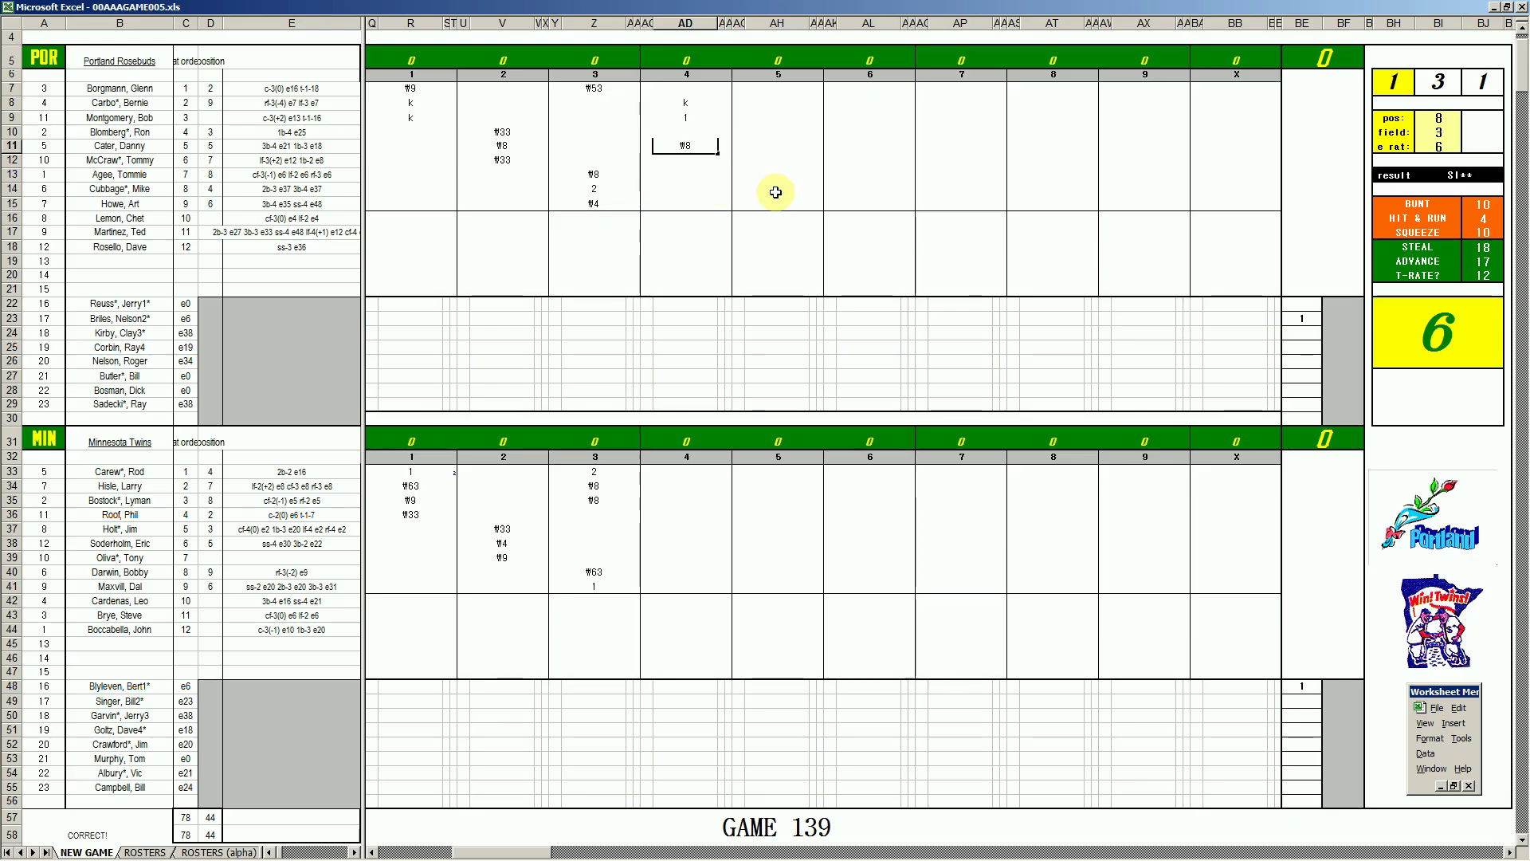
- Enter k, ₩33 and ₩8 for Minnesota's fourth, fifth and sixth batters in the fourth inning
left_click(671, 516)
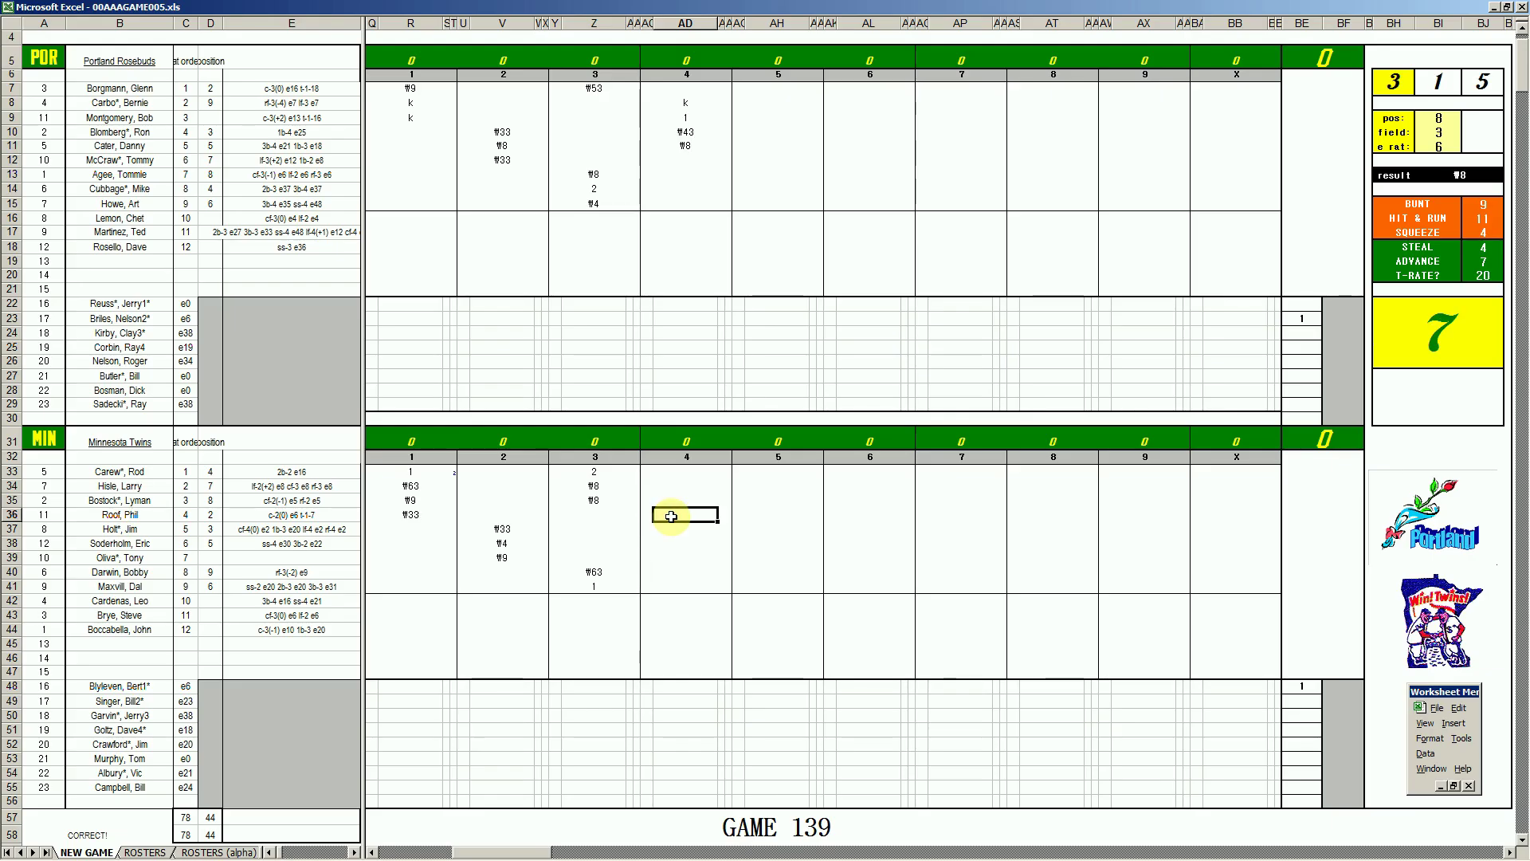
type("k")
key("Return")
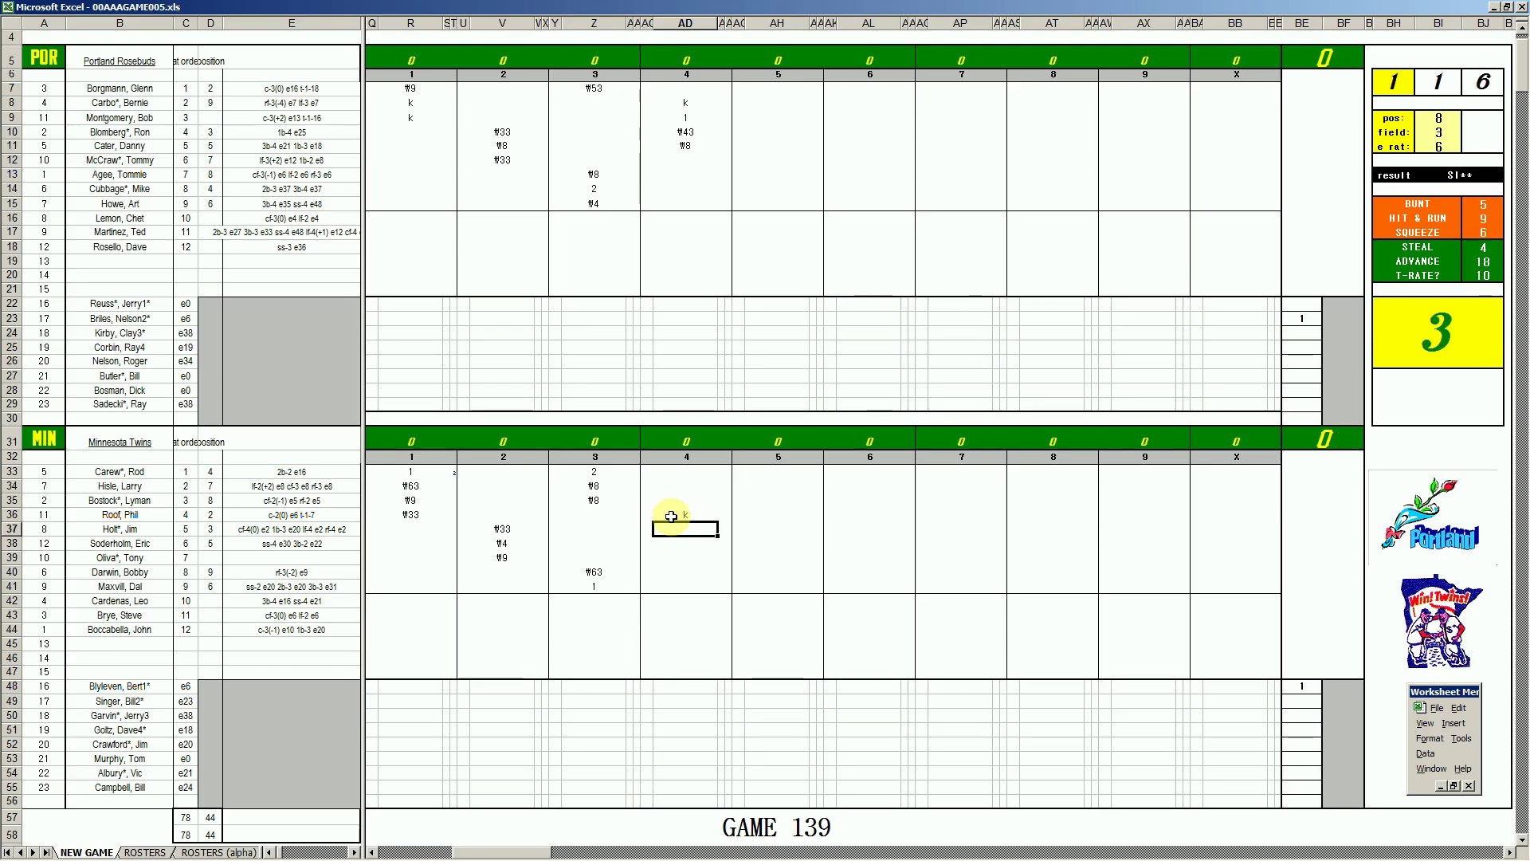
type("#33")
key("Return")
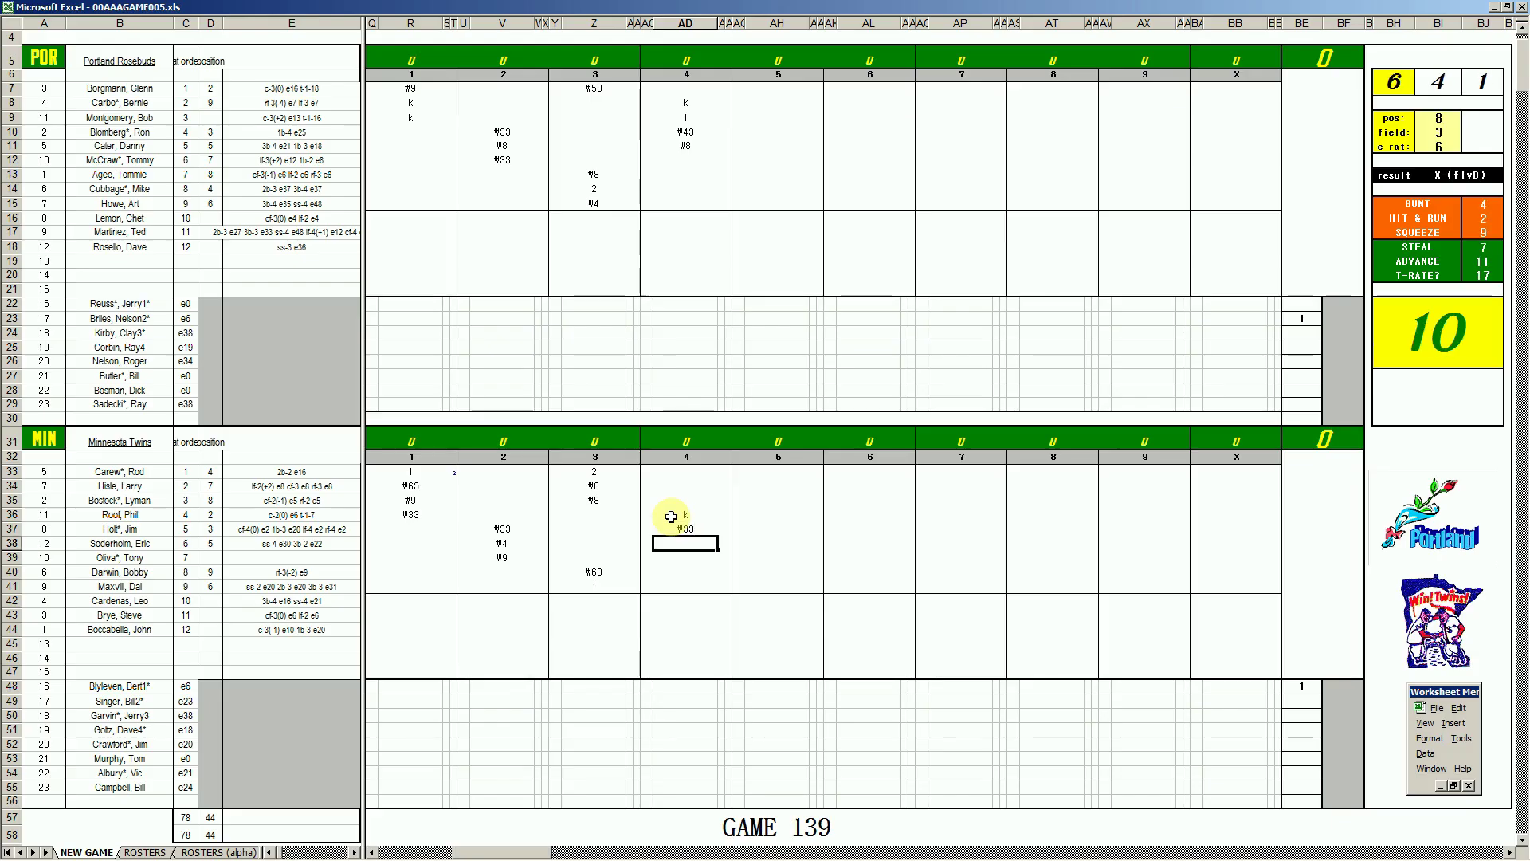
type("#8")
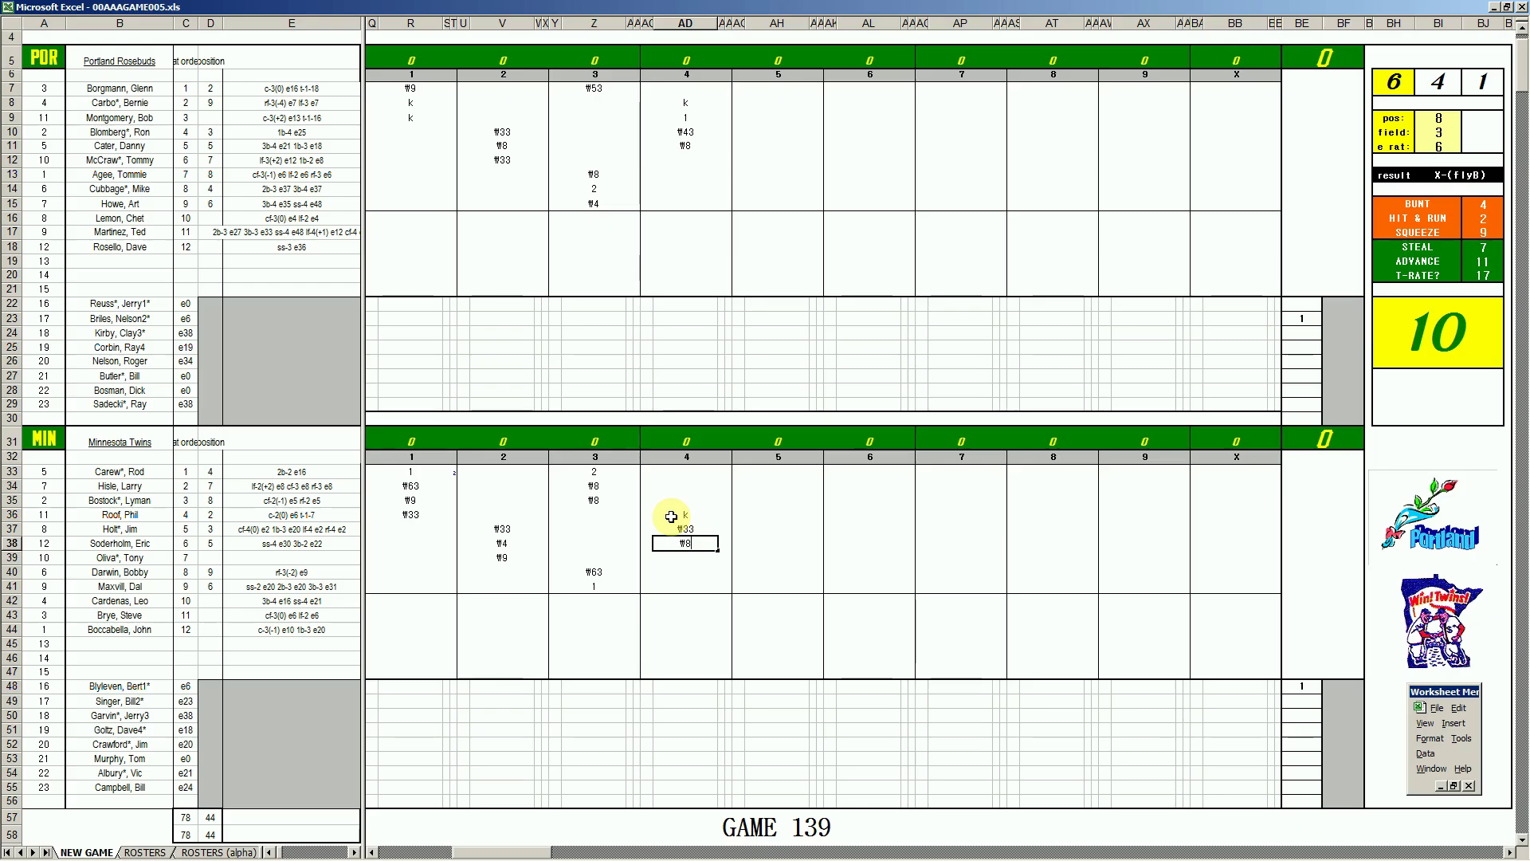
- Enter 2 and ₩7 for Portland's sixth and seventh batters in the fifth inning
left_click(746, 161)
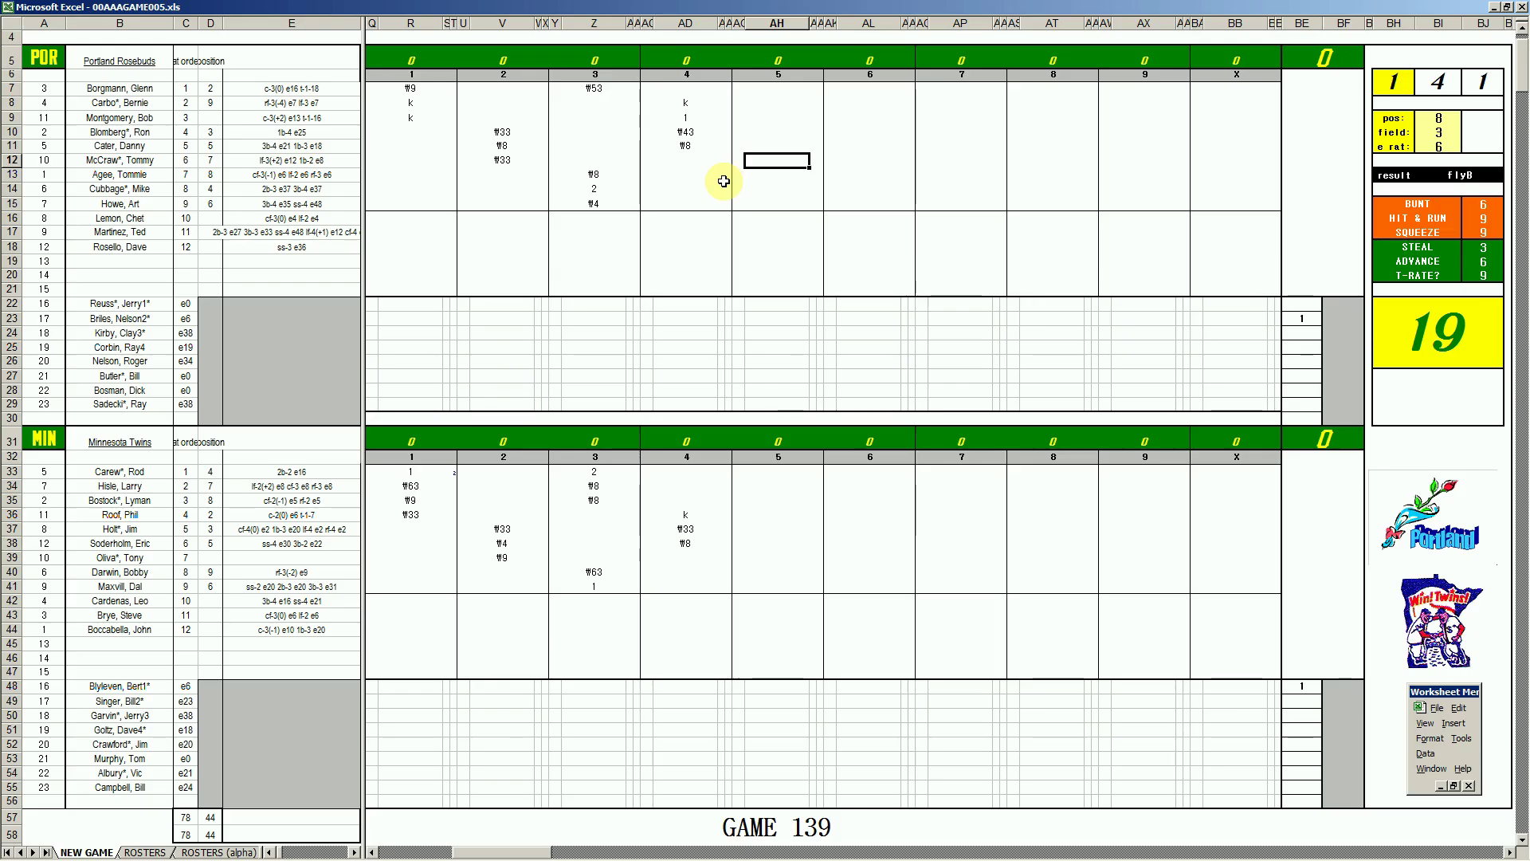
type("2")
key("Return")
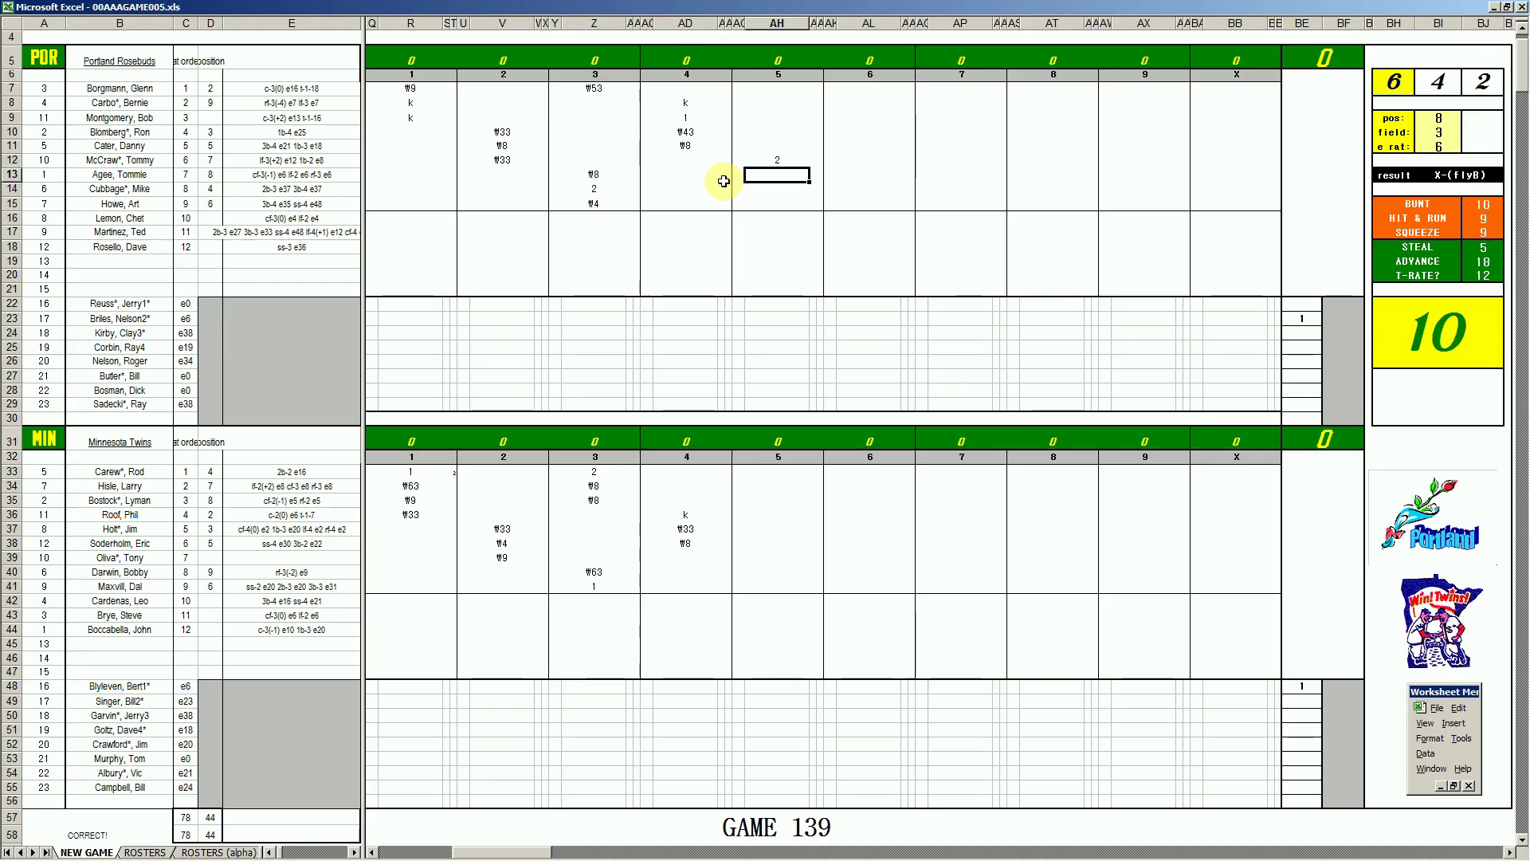
type("\\7")
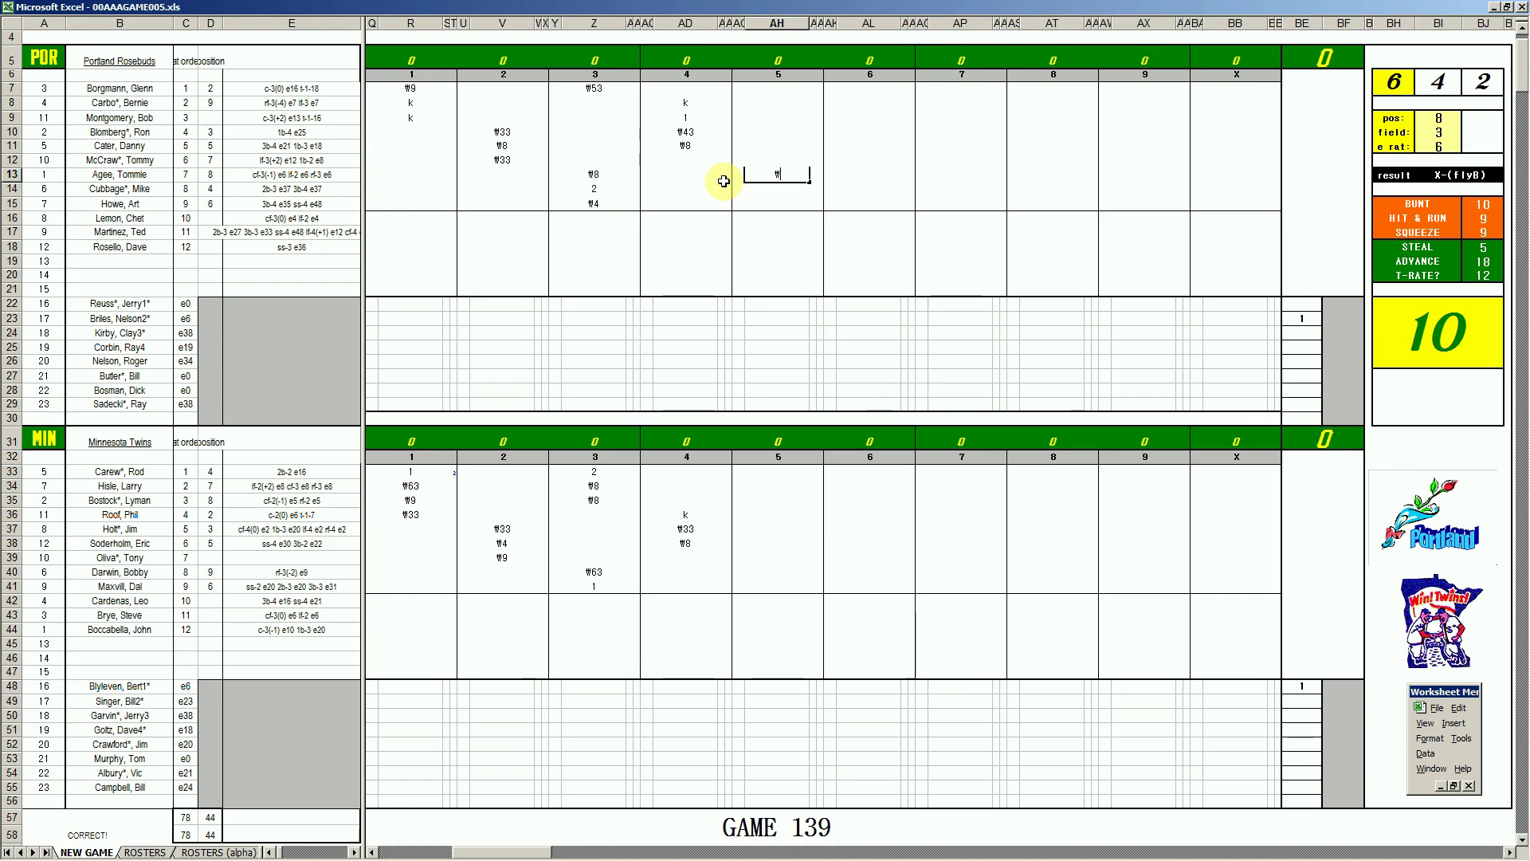
key("Return")
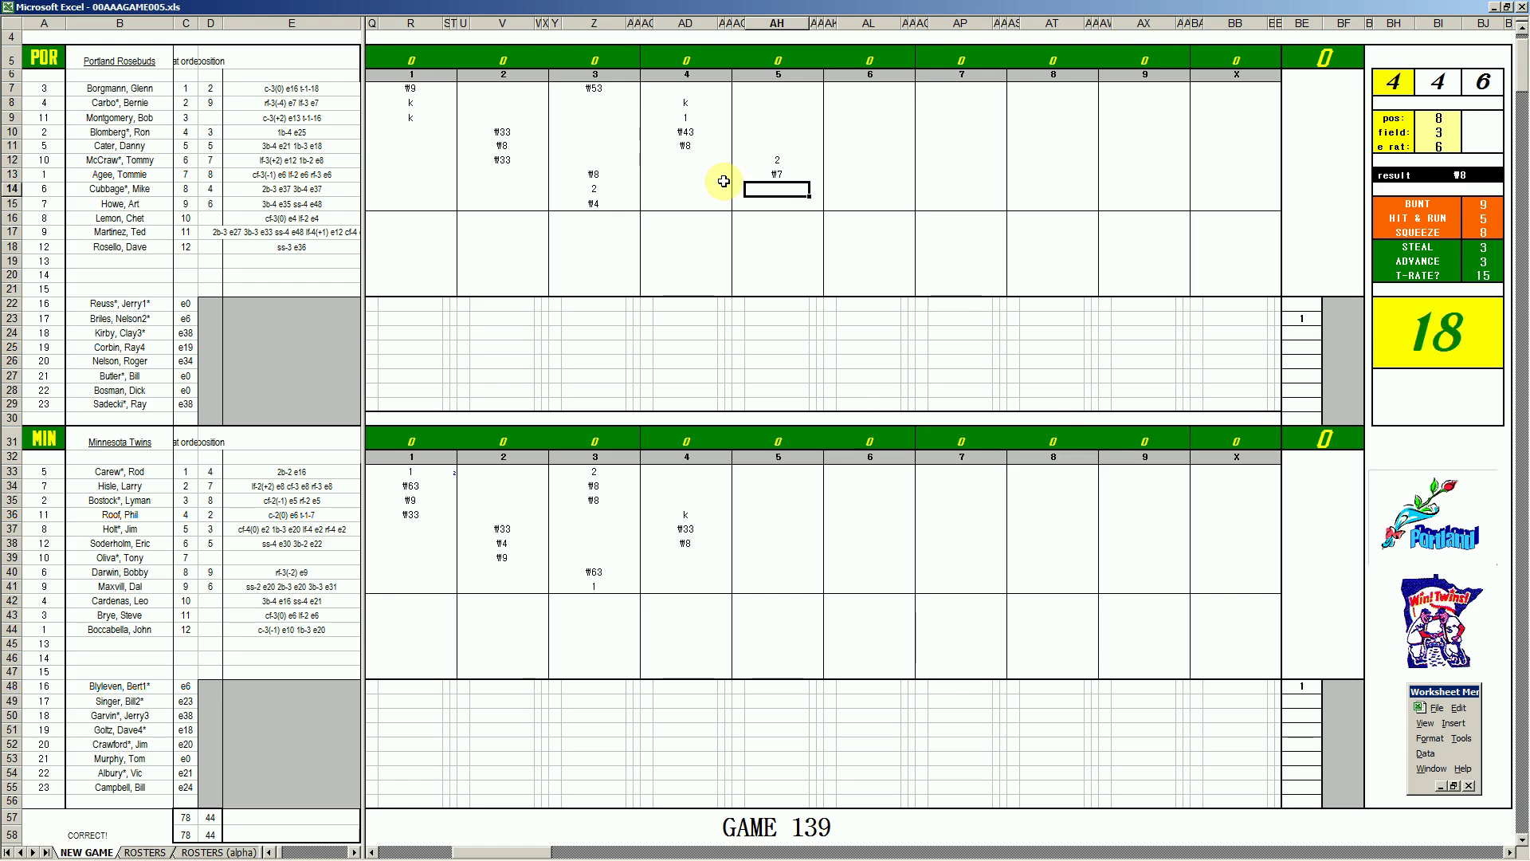
- Set the fielding lookup to position 8, field rating 2 and error rating 5
key("ctrl+m")
type("8")
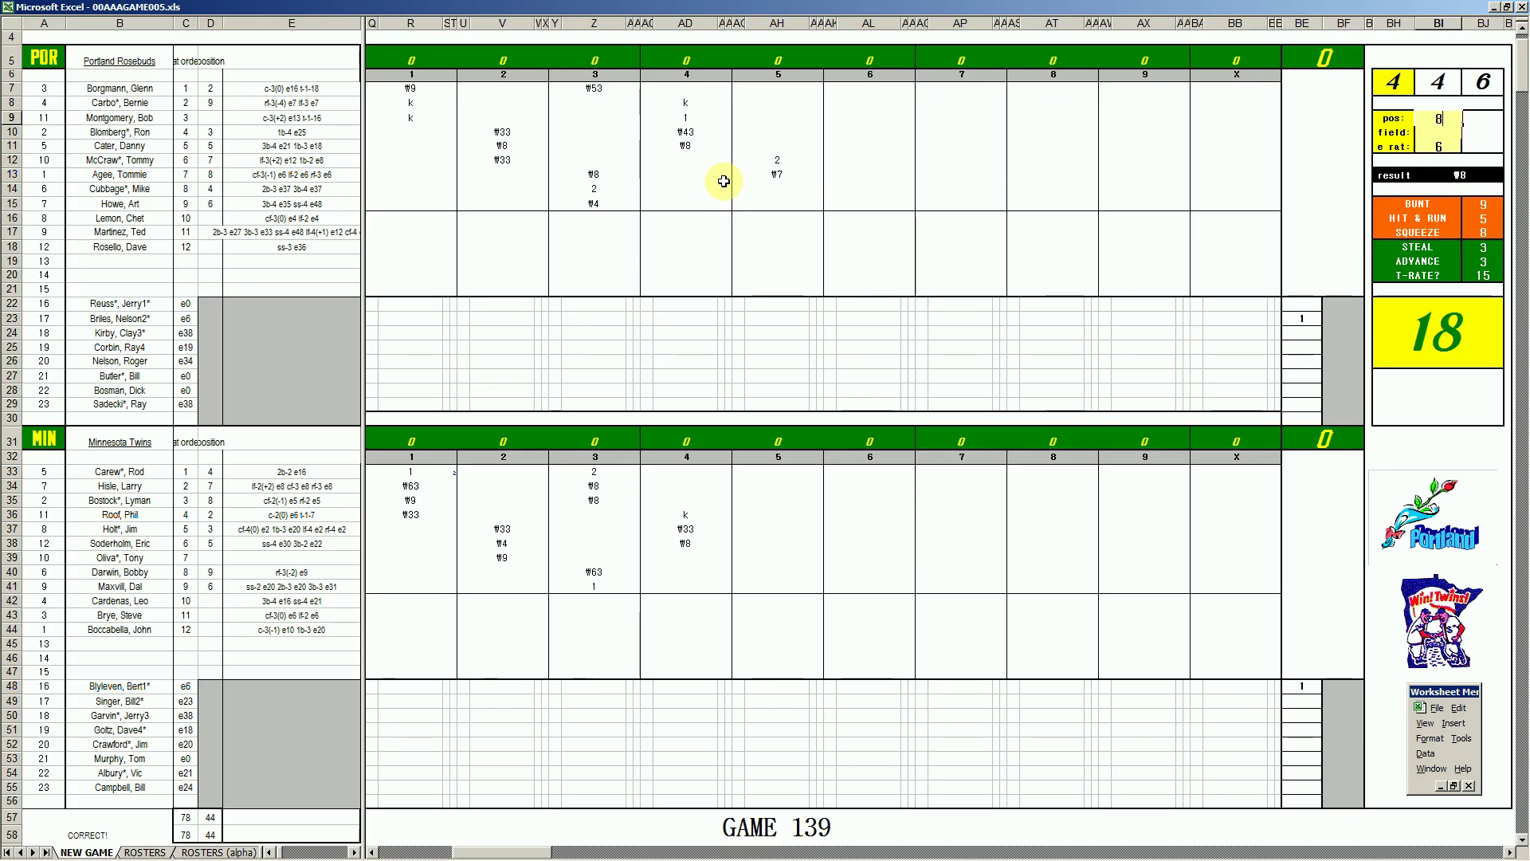
key("Return")
type("2")
key("Return")
type("5")
key("Return")
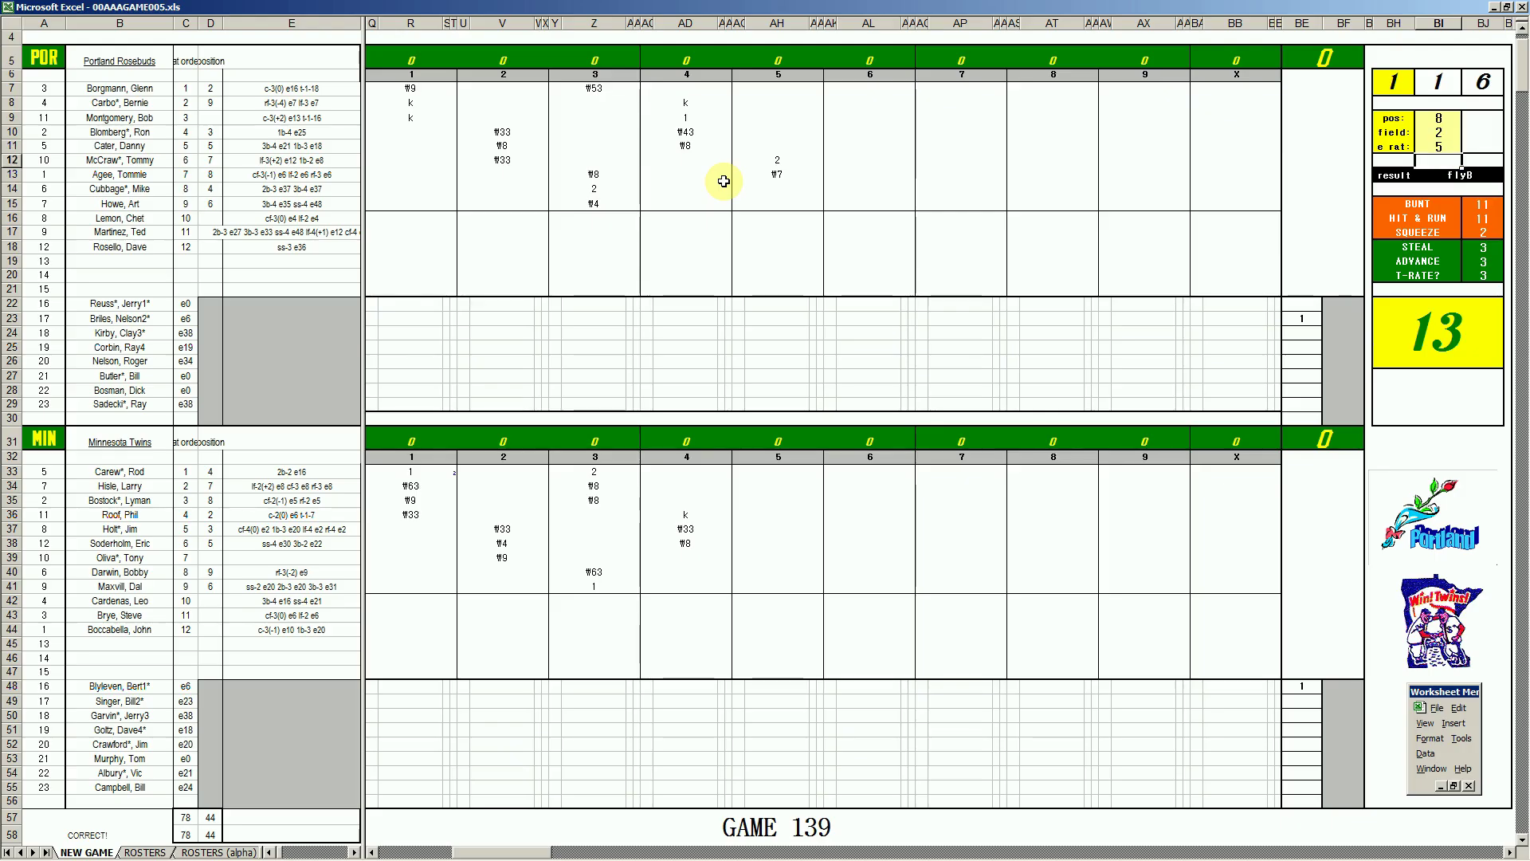
- Enter ₩8 and k for Portland's eighth and ninth batters in the fifth inning
left_click(789, 188)
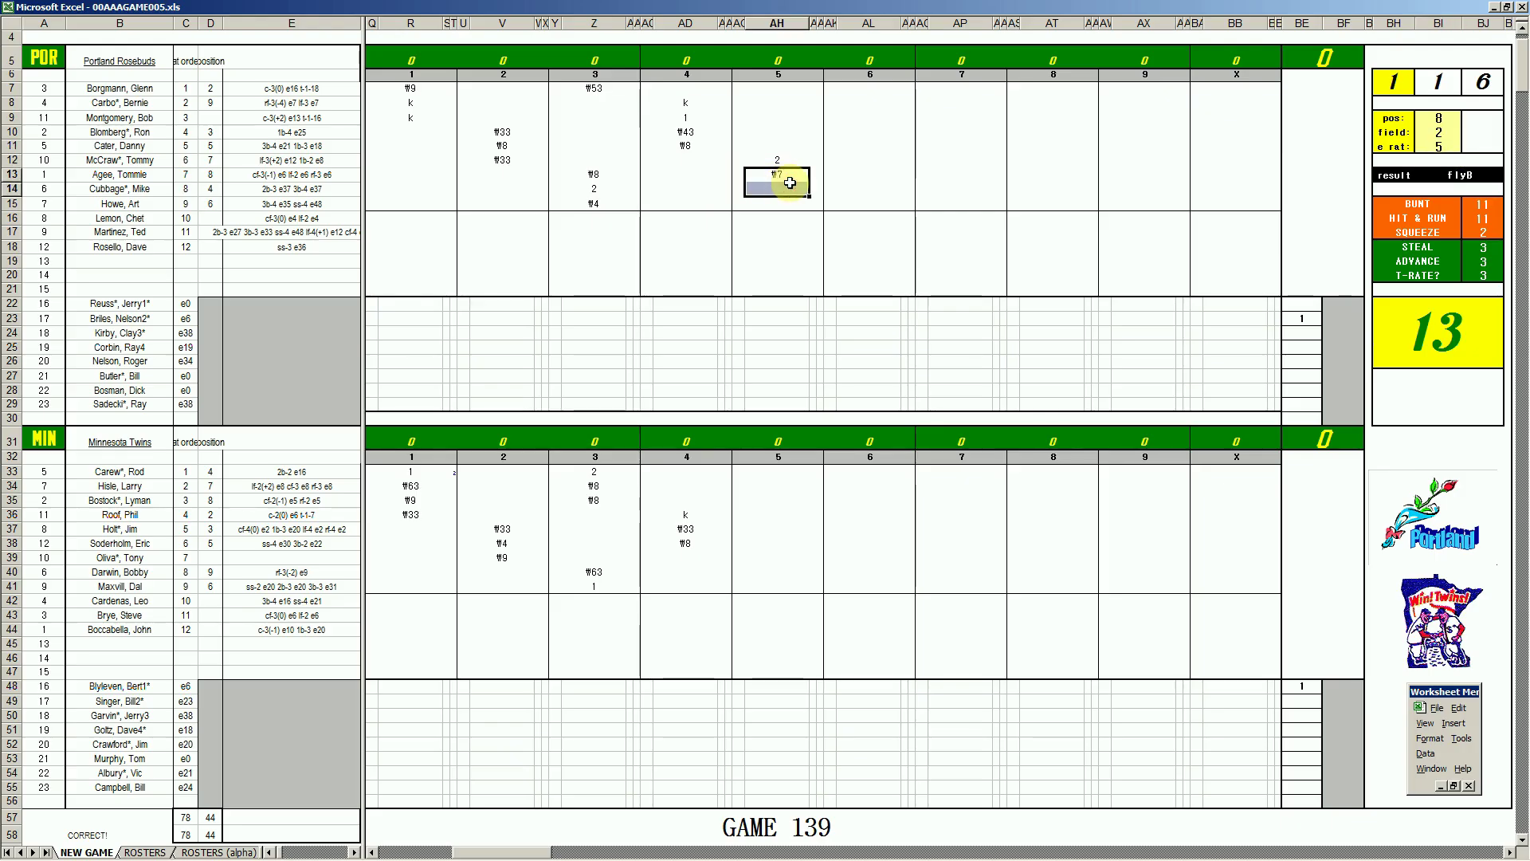
type("\\8")
key("Return")
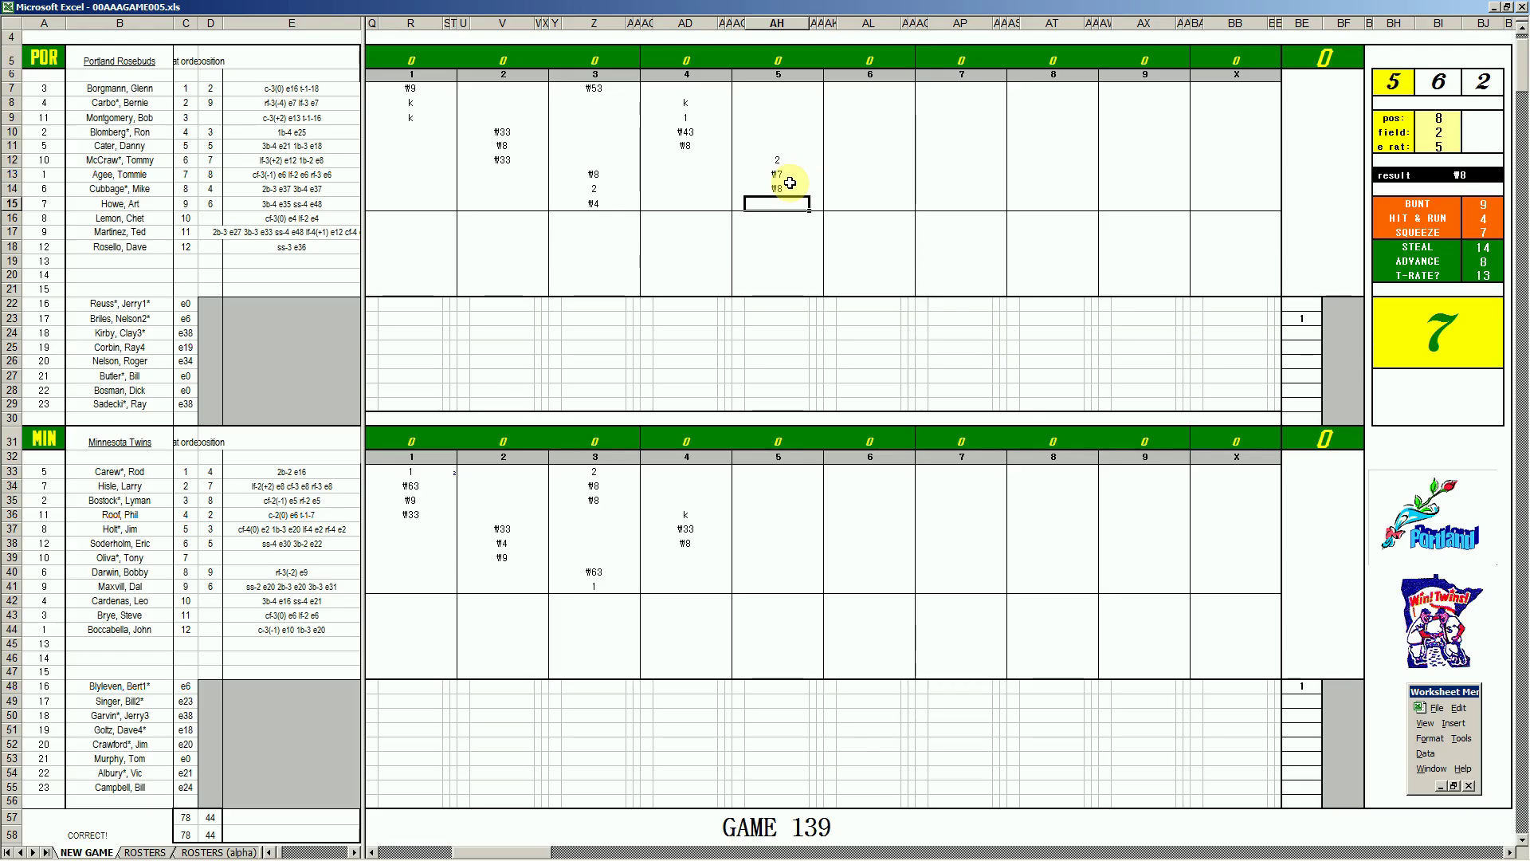
type("k")
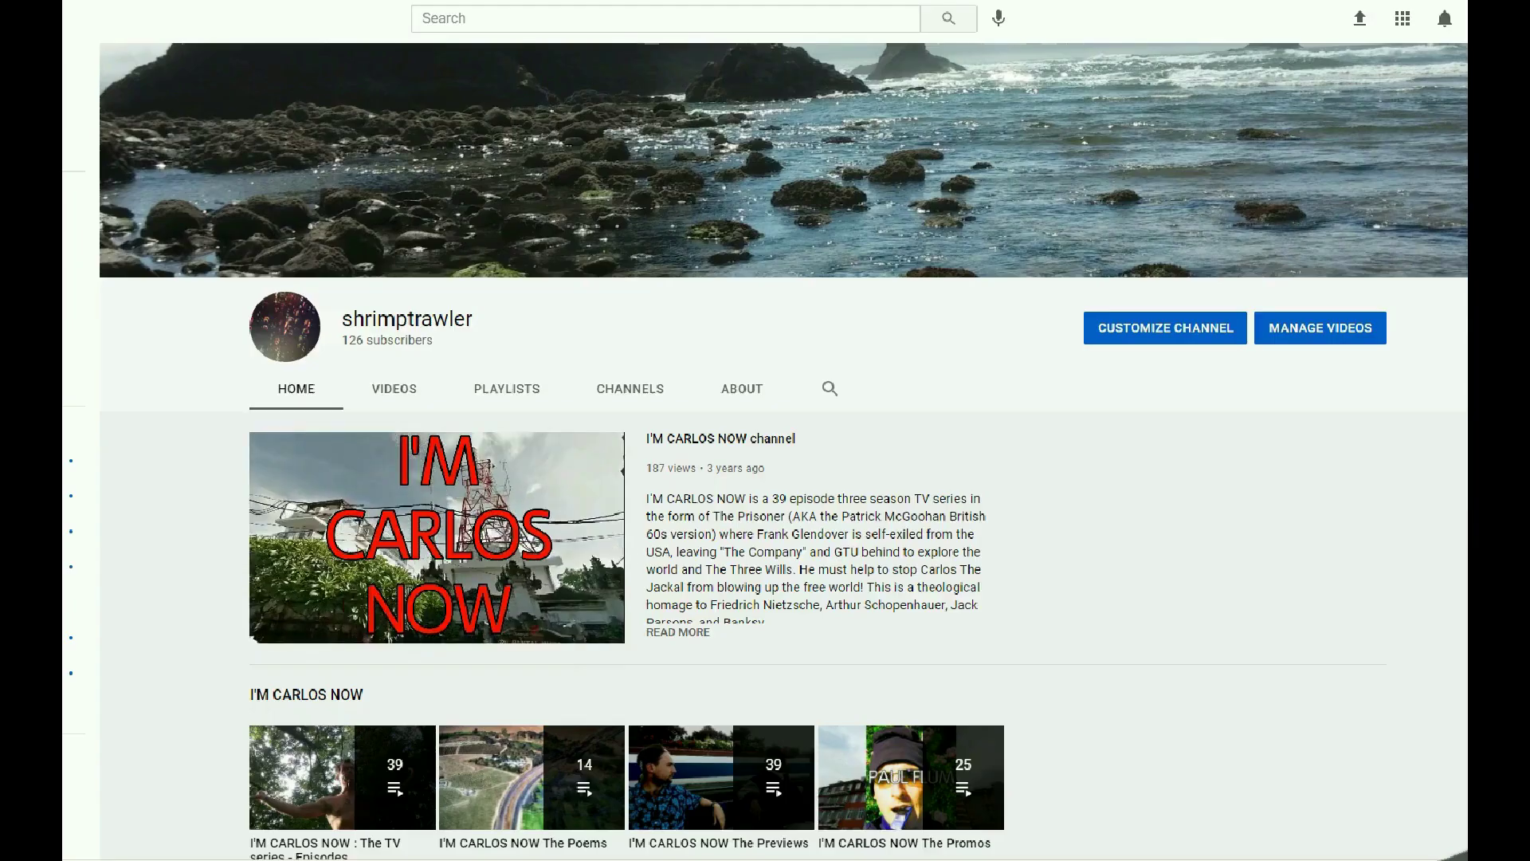
scroll(782, 452, "down", 4)
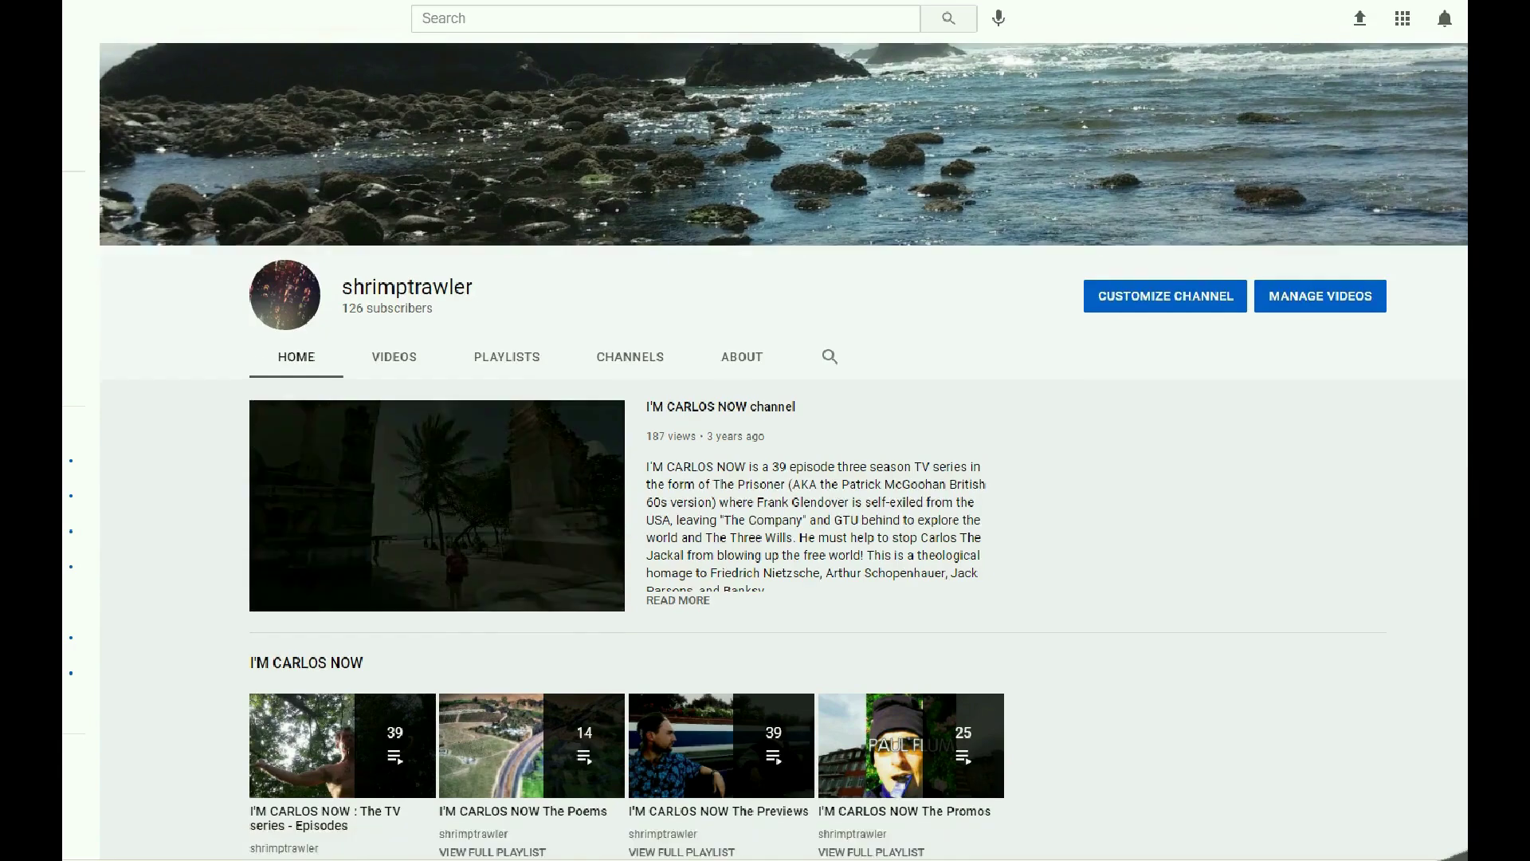
scroll(782, 452, "down", 5)
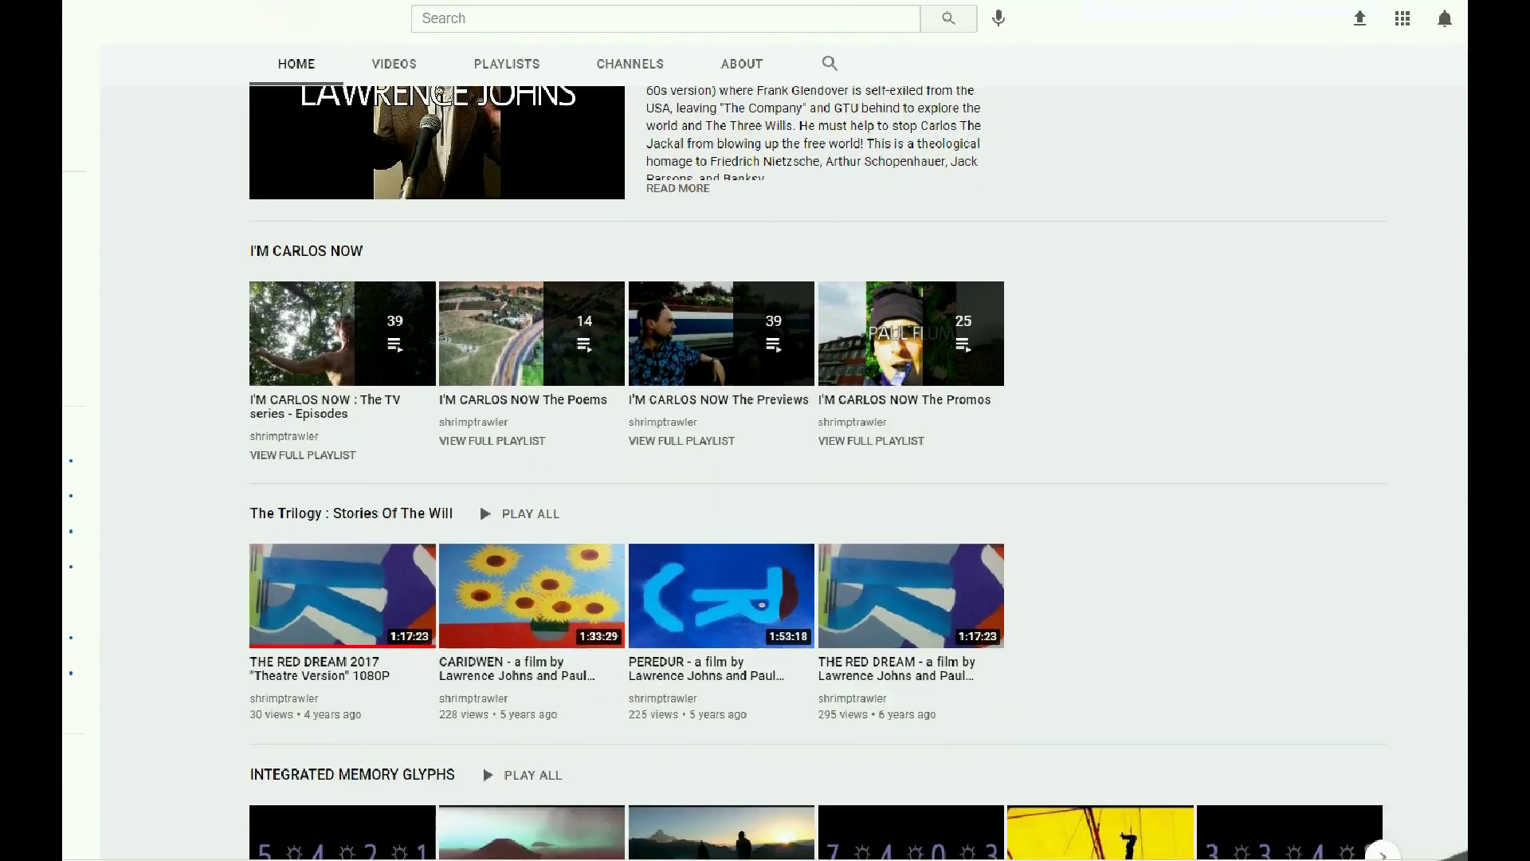
scroll(783, 451, "down", 1)
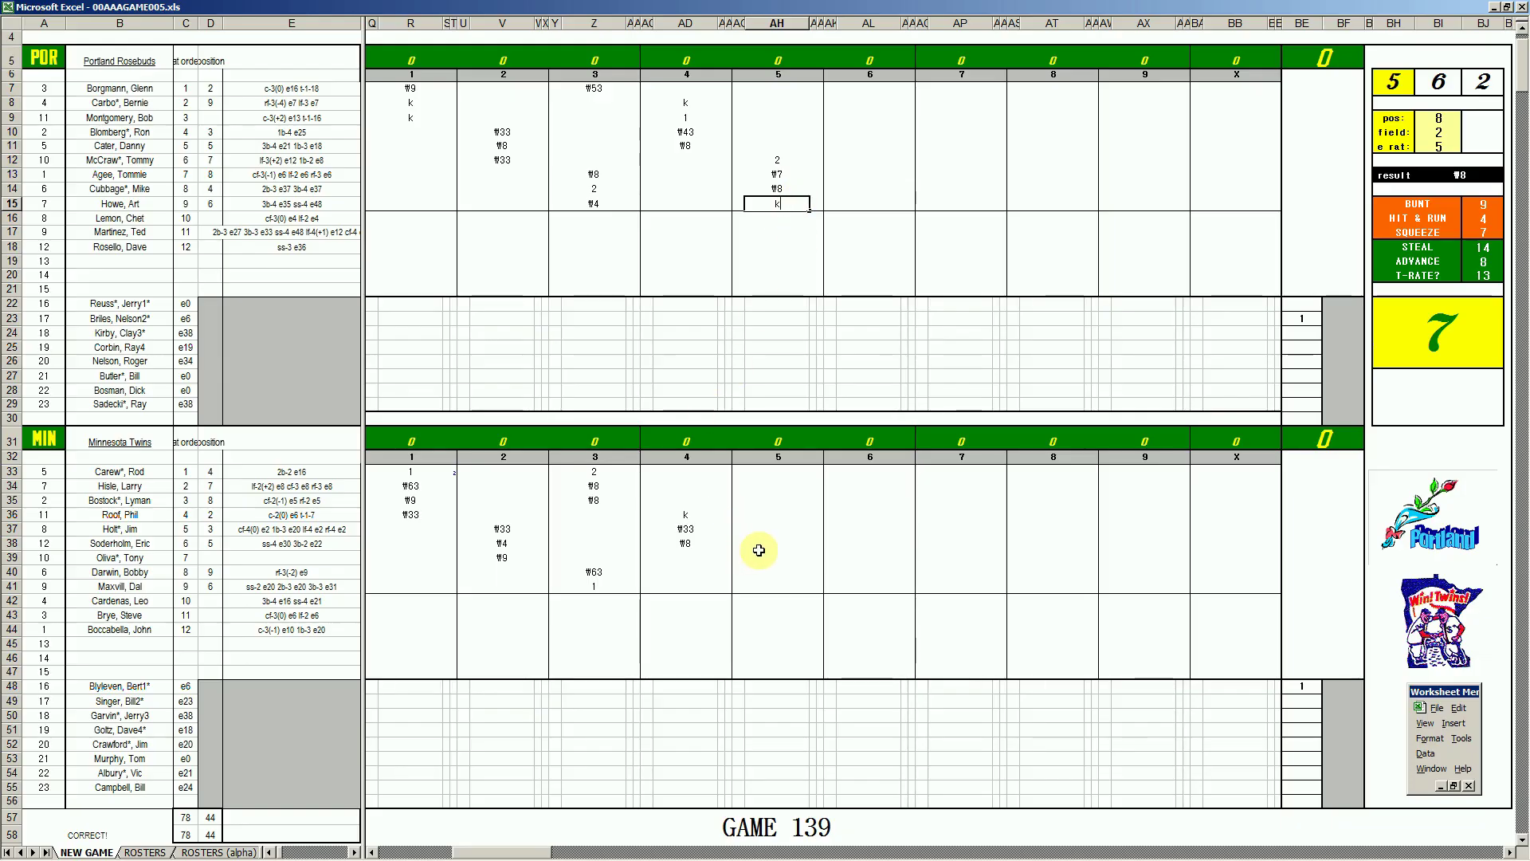
- Enter ₩43, k and ₩7 for Minnesota's seventh, eighth and ninth batters in the fifth inning
left_click(752, 556)
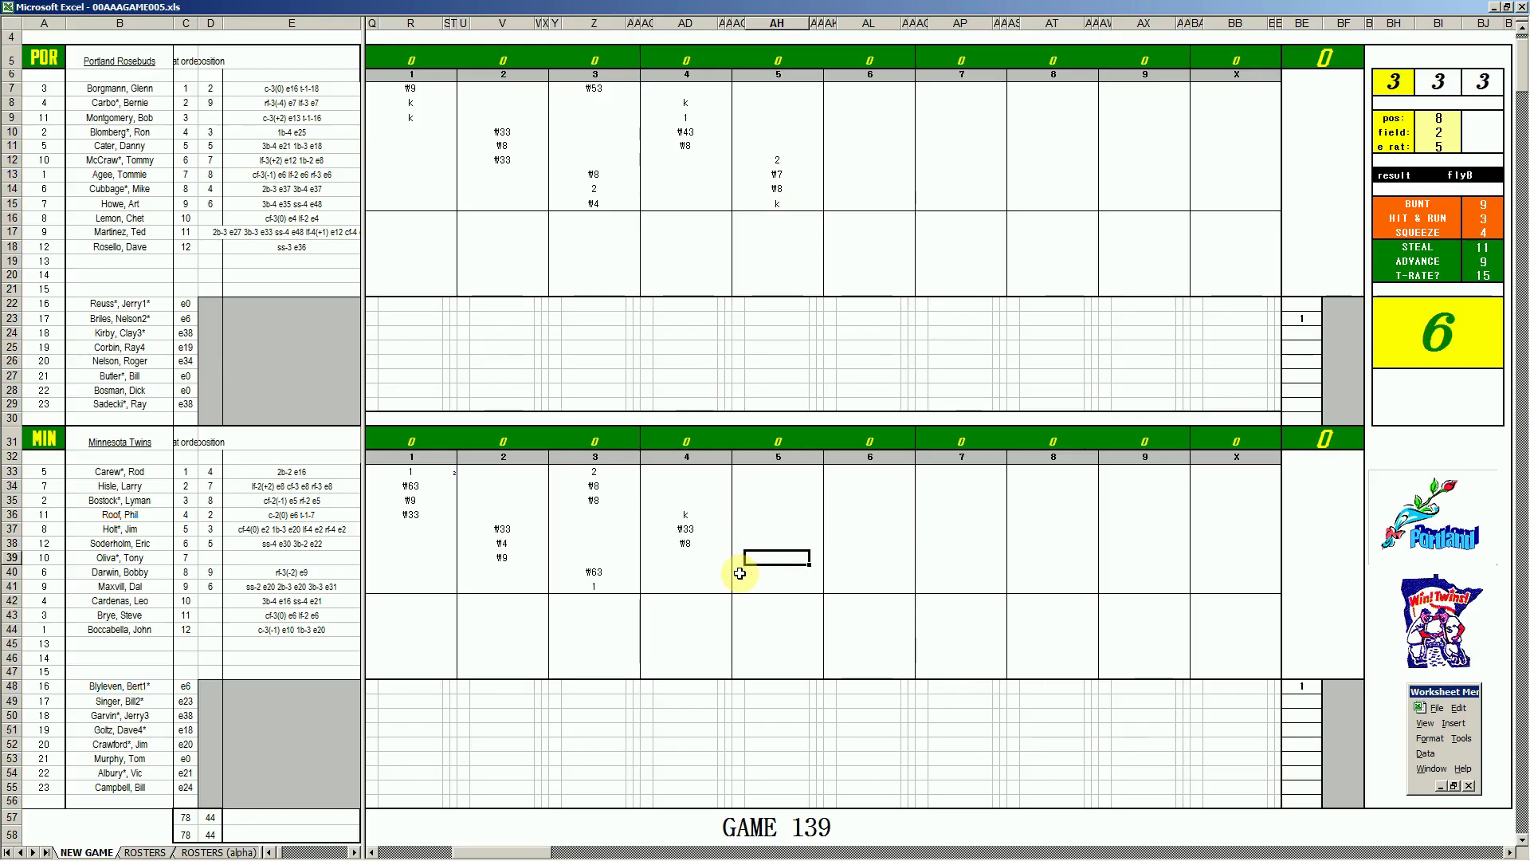
type("#43")
key("Return")
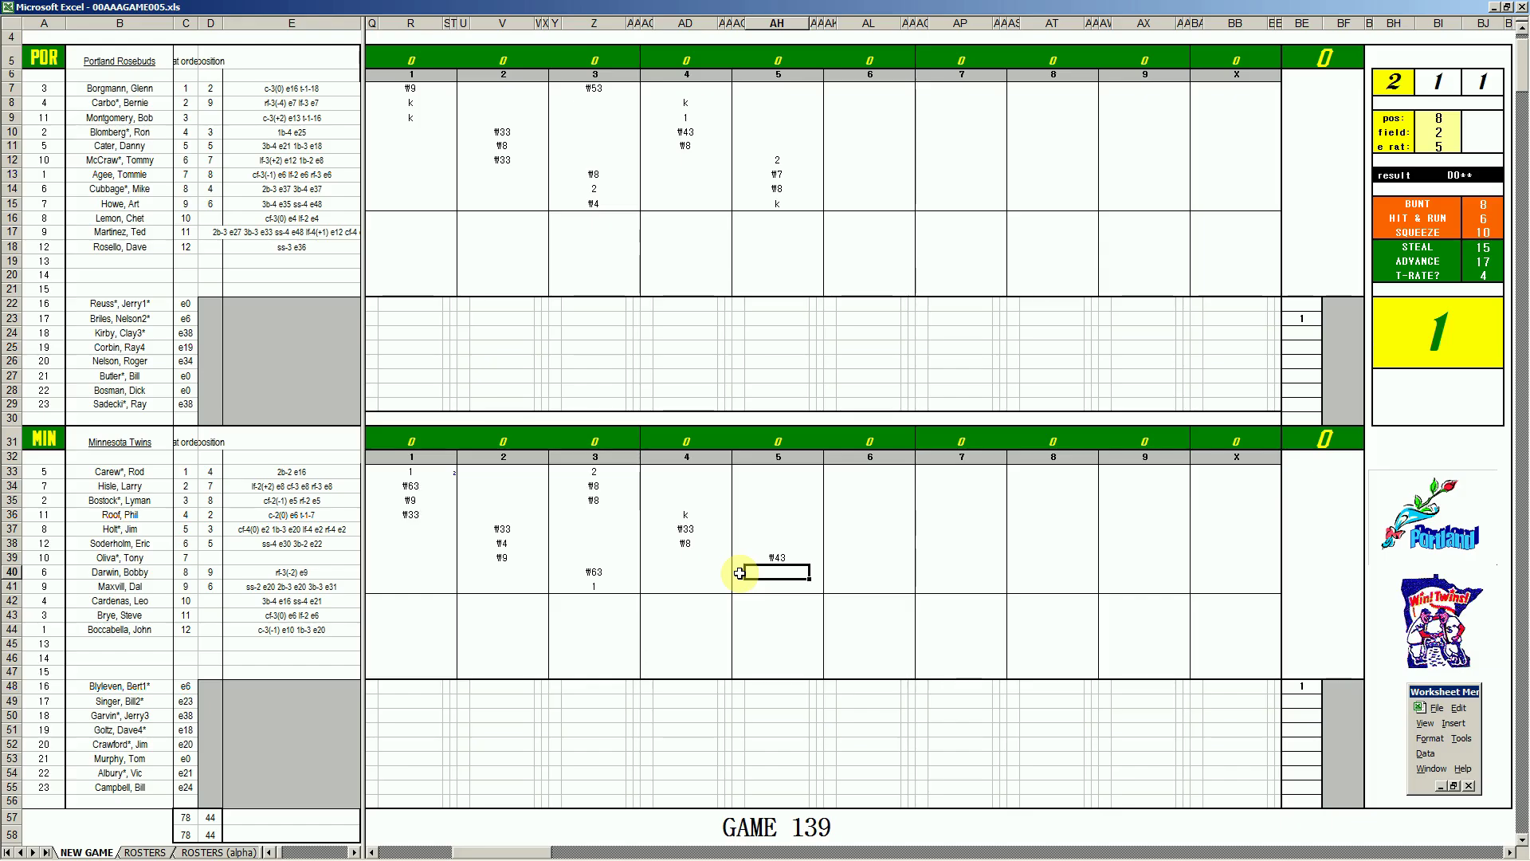
type("k")
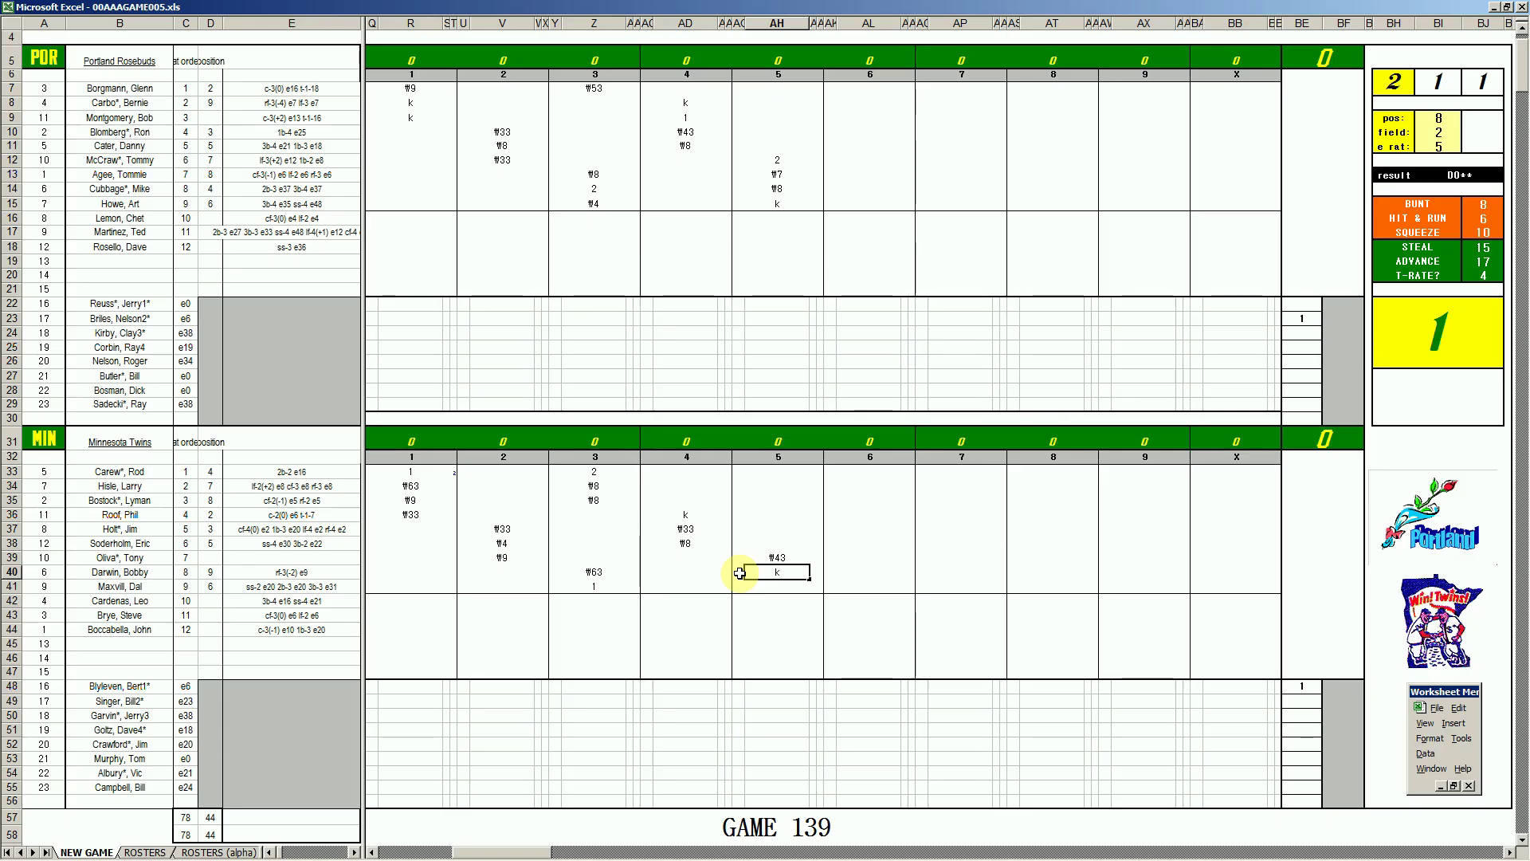
key("Return")
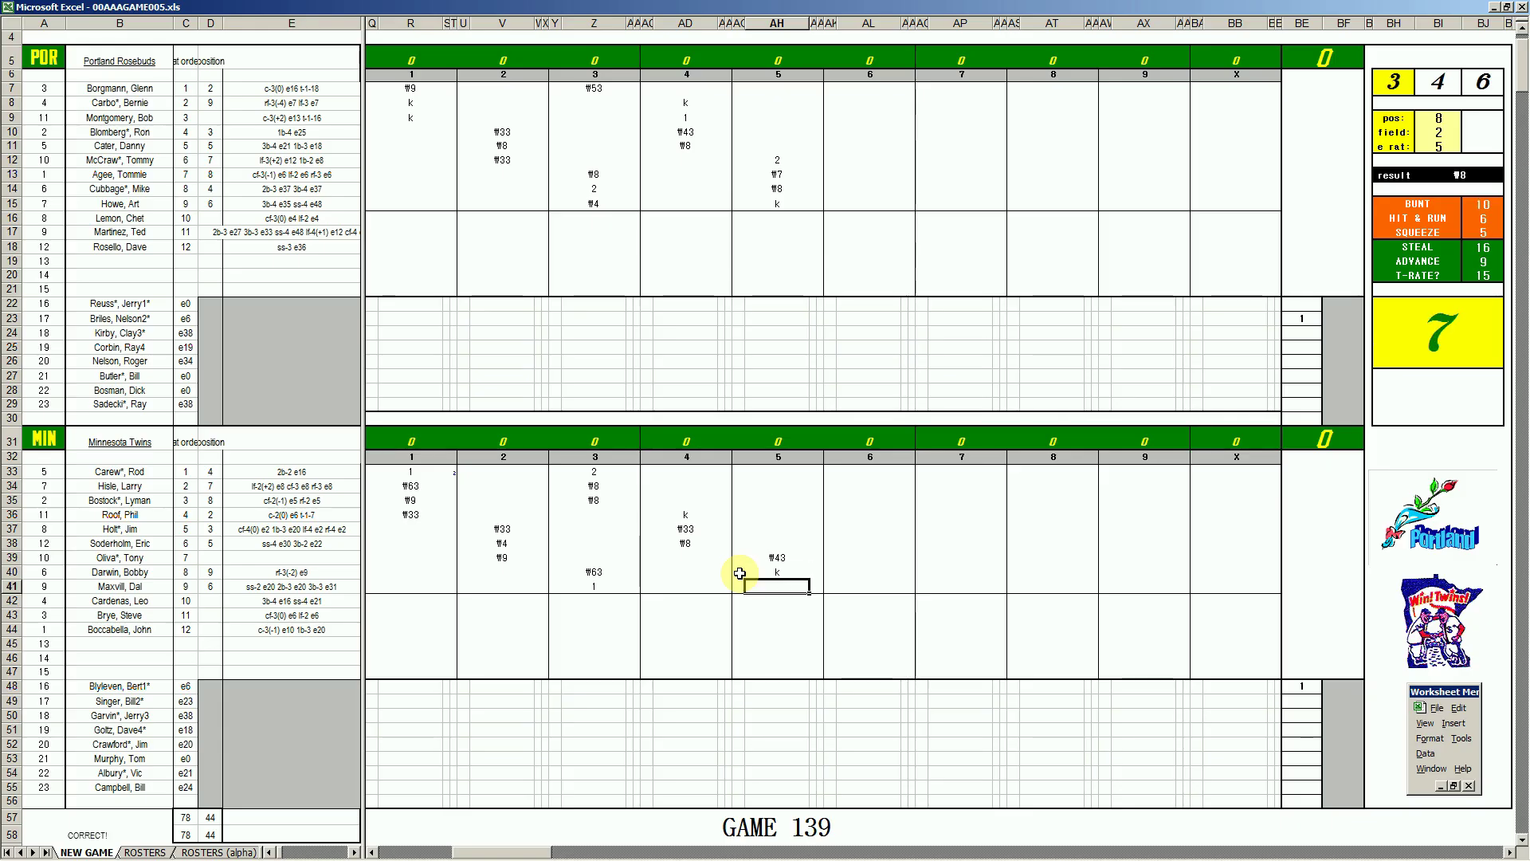
type("#7")
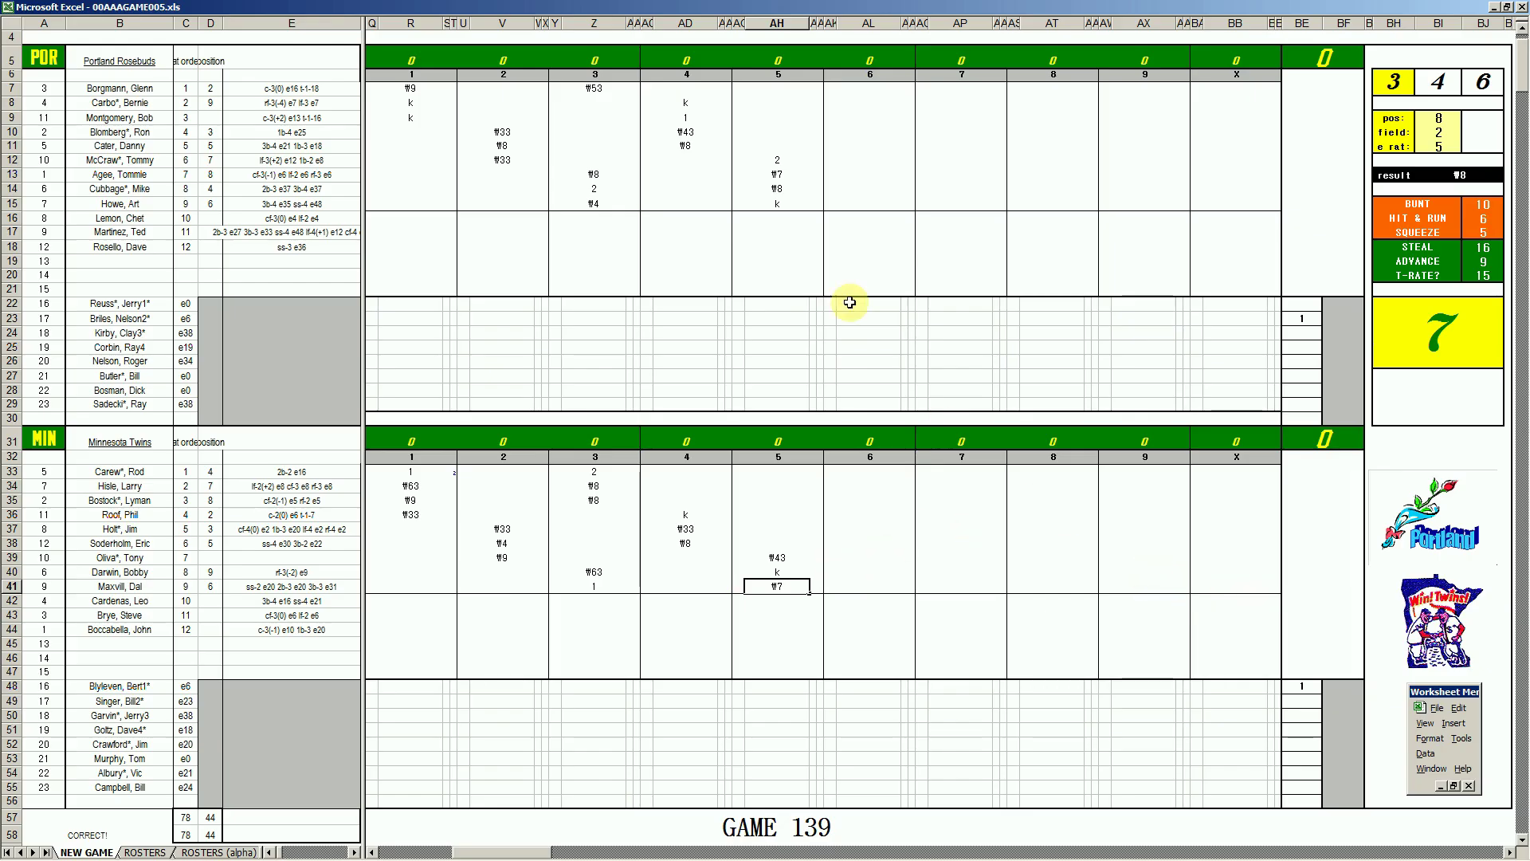
- Enter 8 and ₩163 for Portland's leadoff and second batters in the sixth inning
left_click(873, 90)
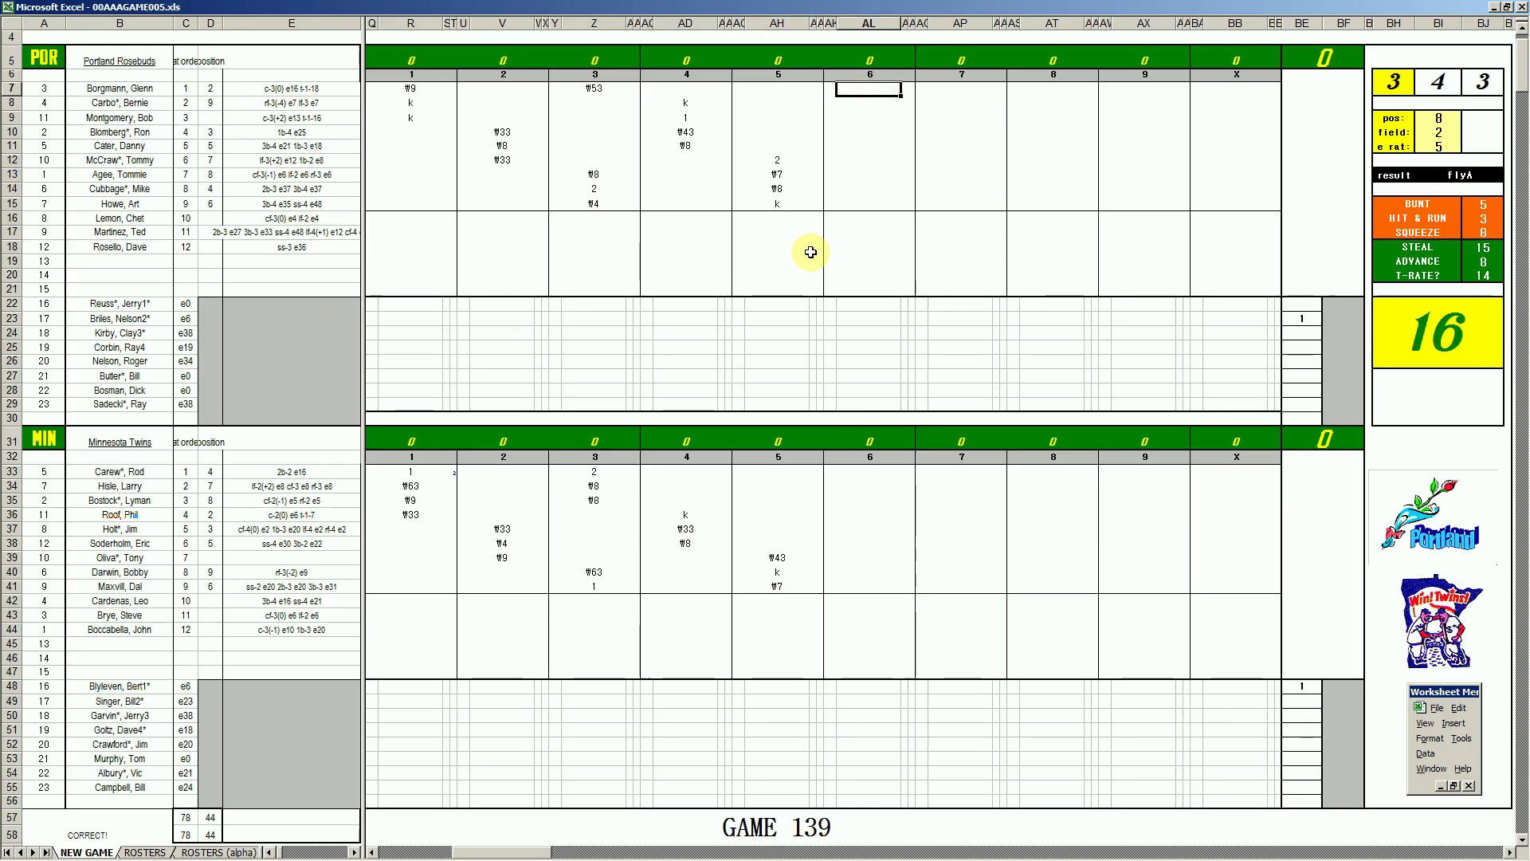
type("8")
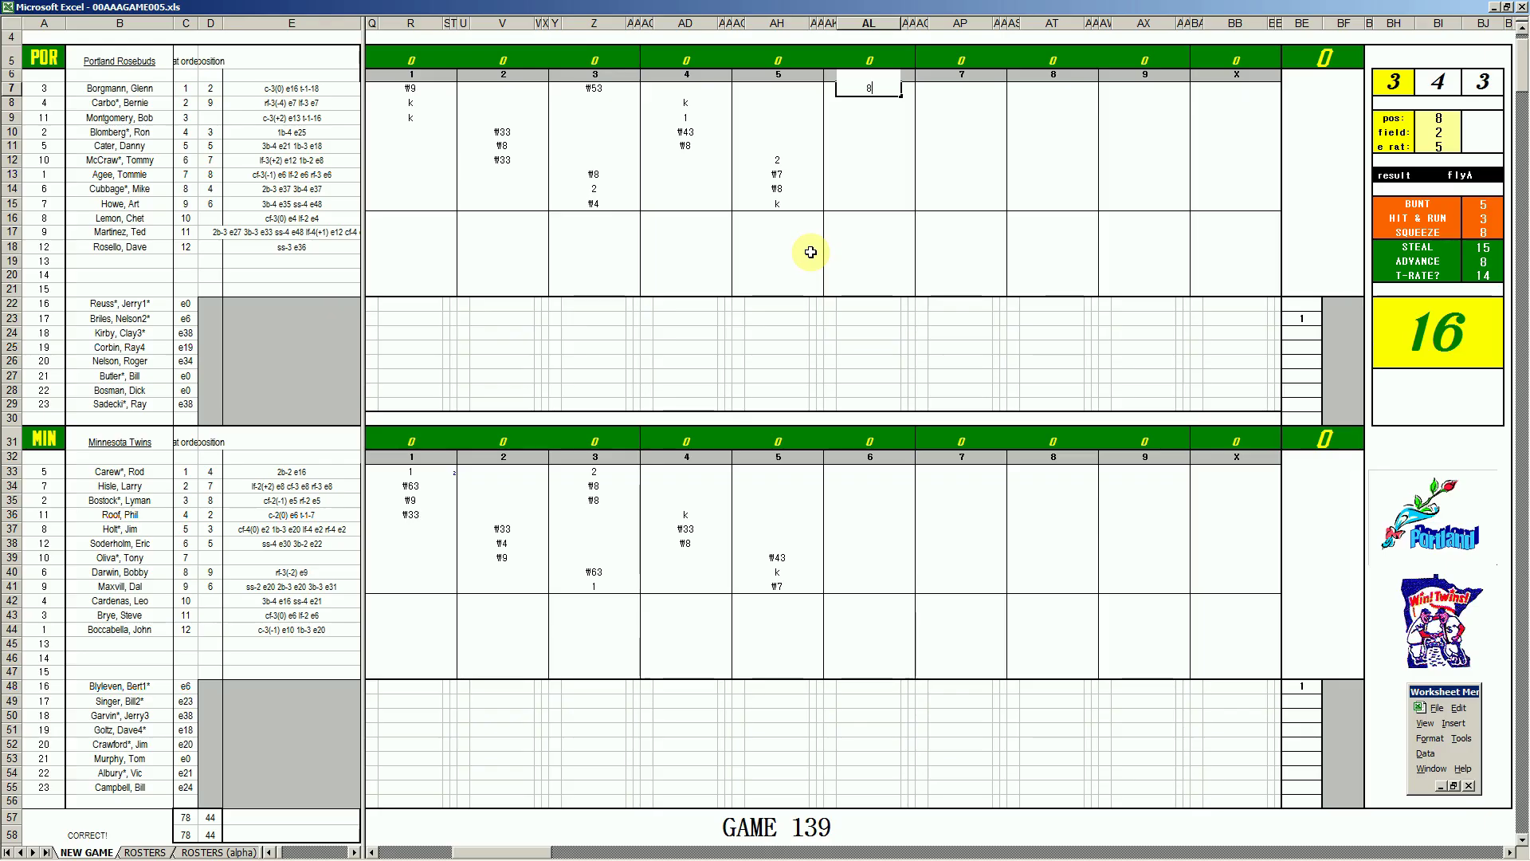
key("Return")
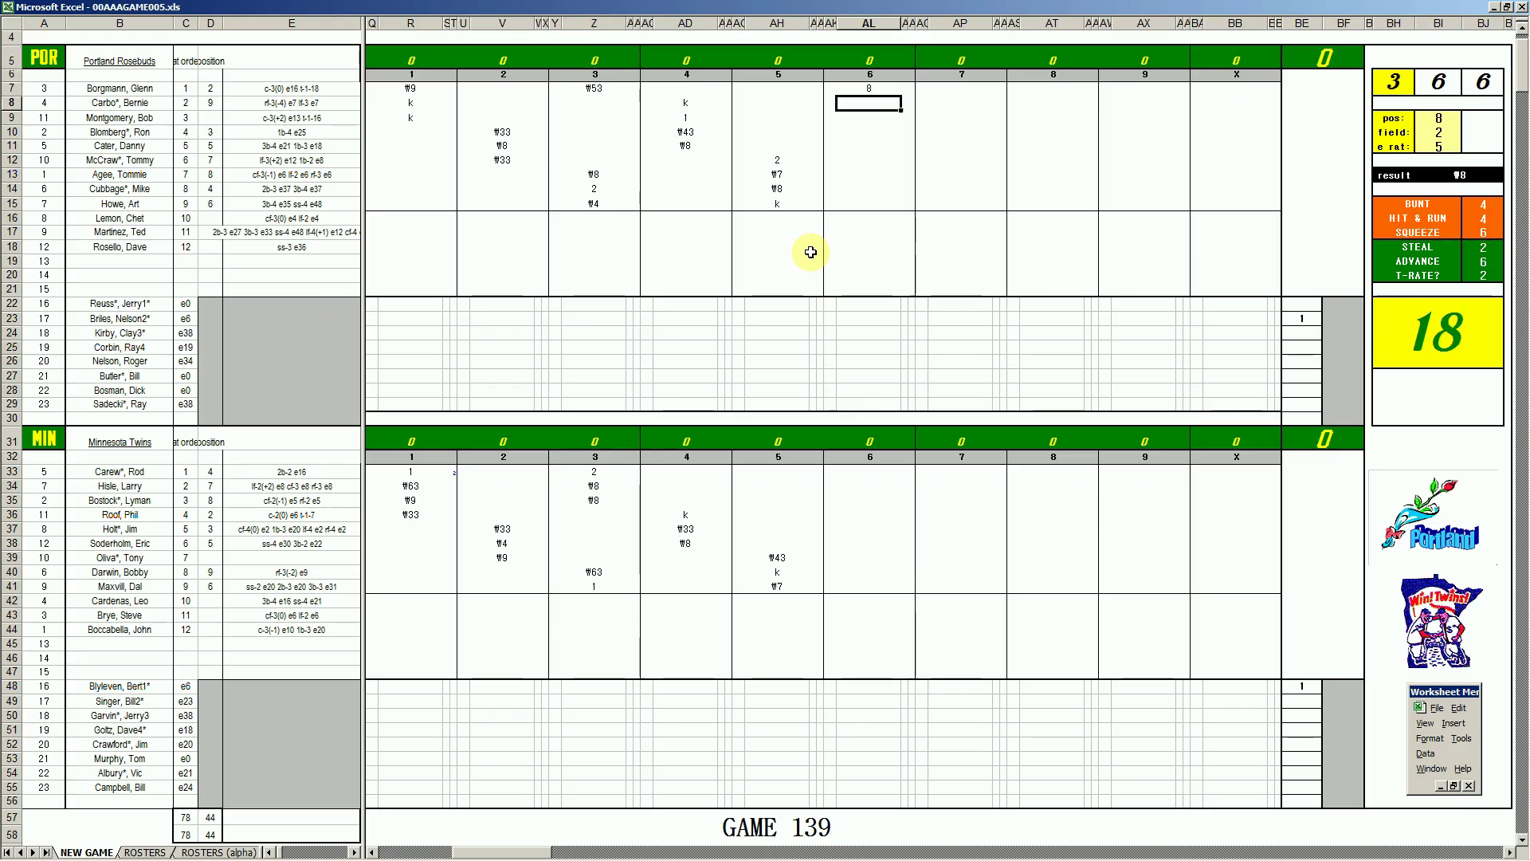
type("#163")
key("Return")
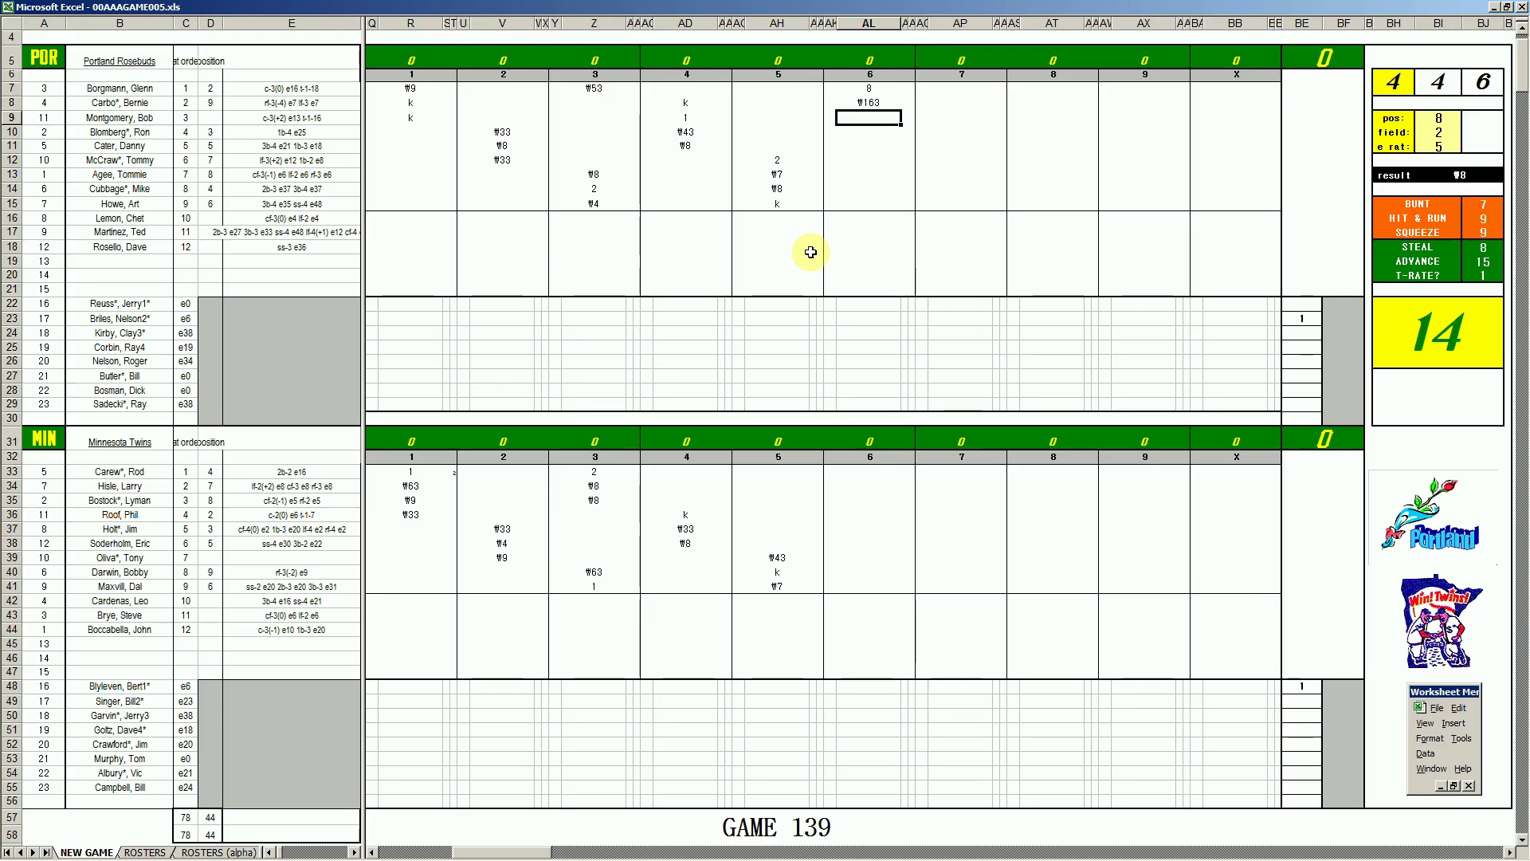
- Set the fielding lookup to position 5 with error rating 22, and enter ₩53 for Portland's third batter in the sixth inning
key("ctrl+Right")
type("5")
key("Return")
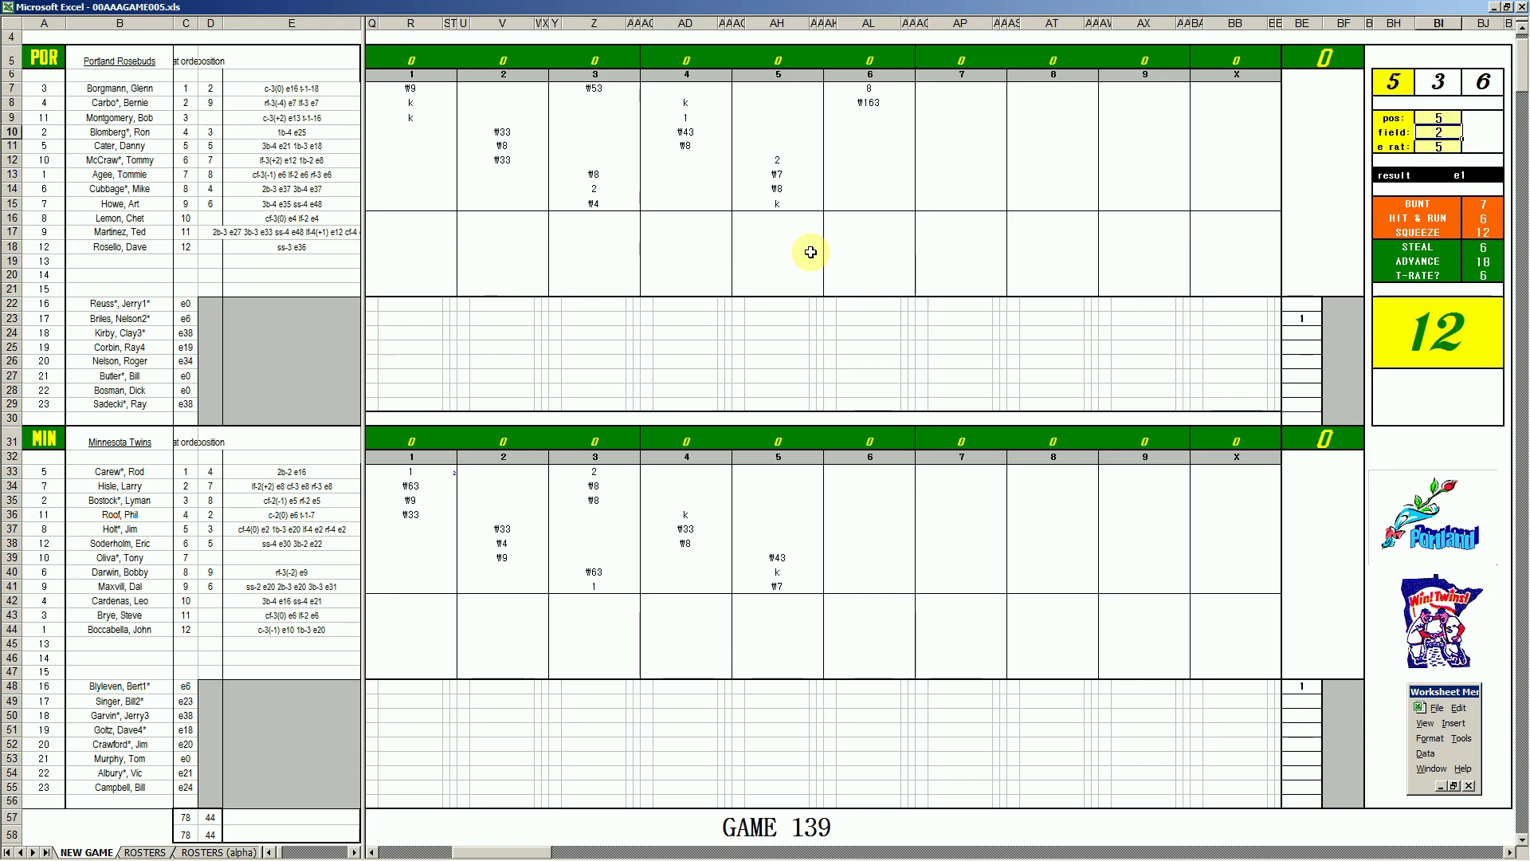
key("Return")
type("22")
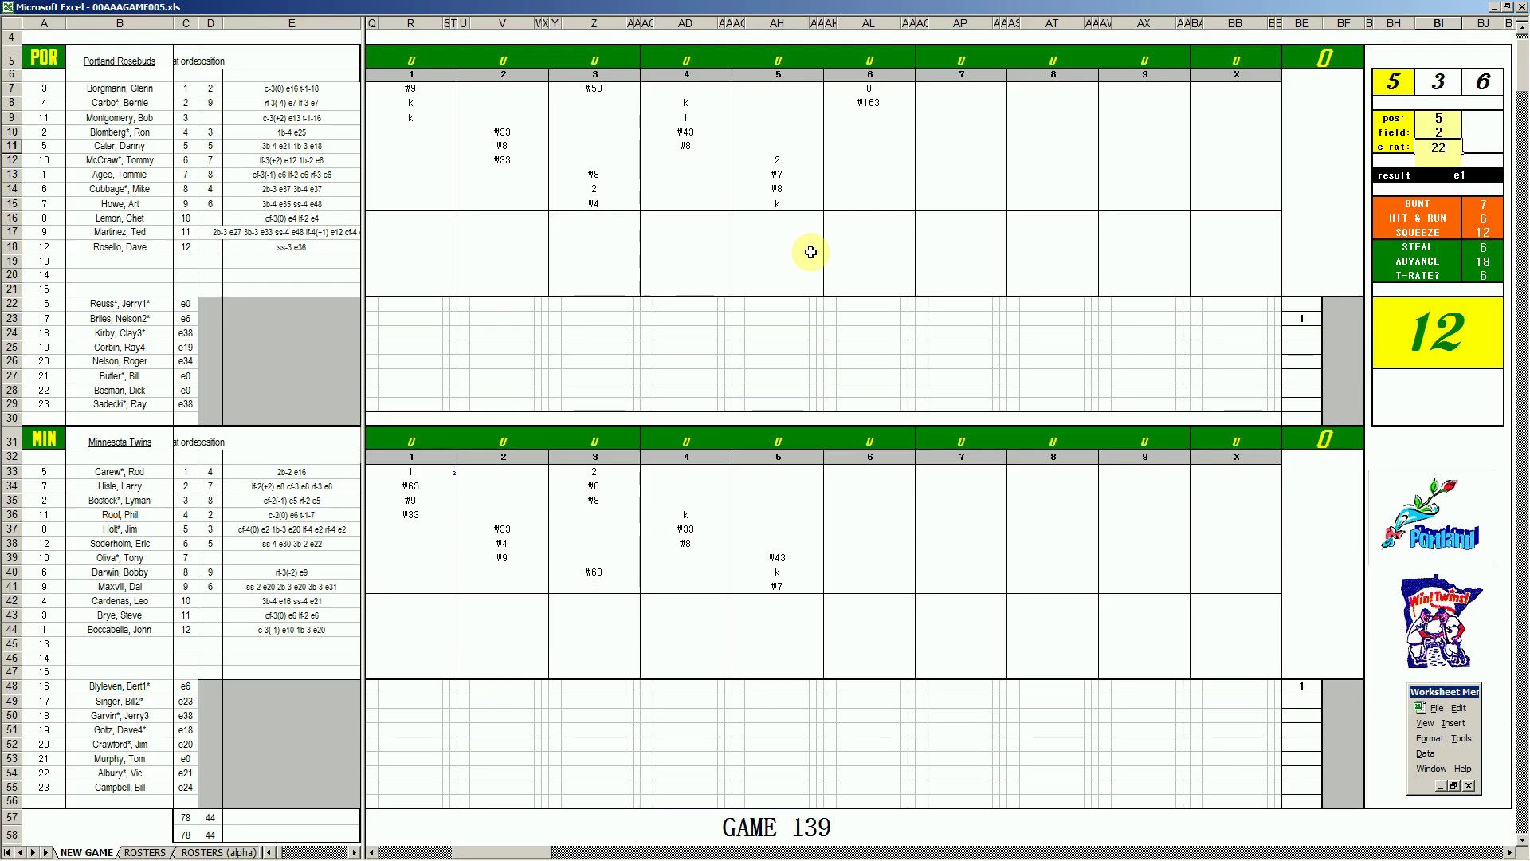
key("Return")
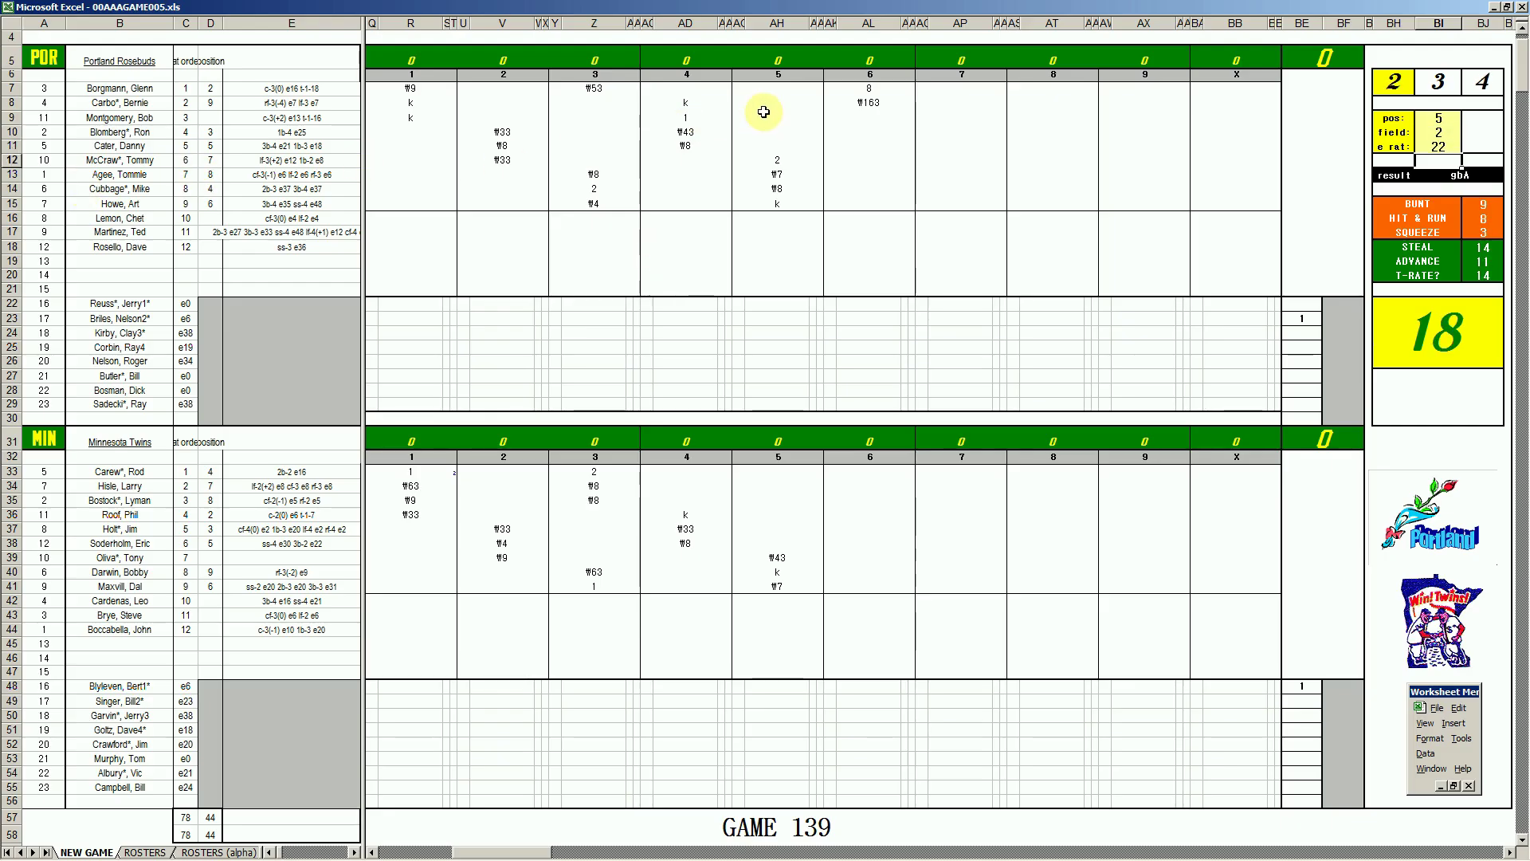
left_click(867, 114)
type("#53")
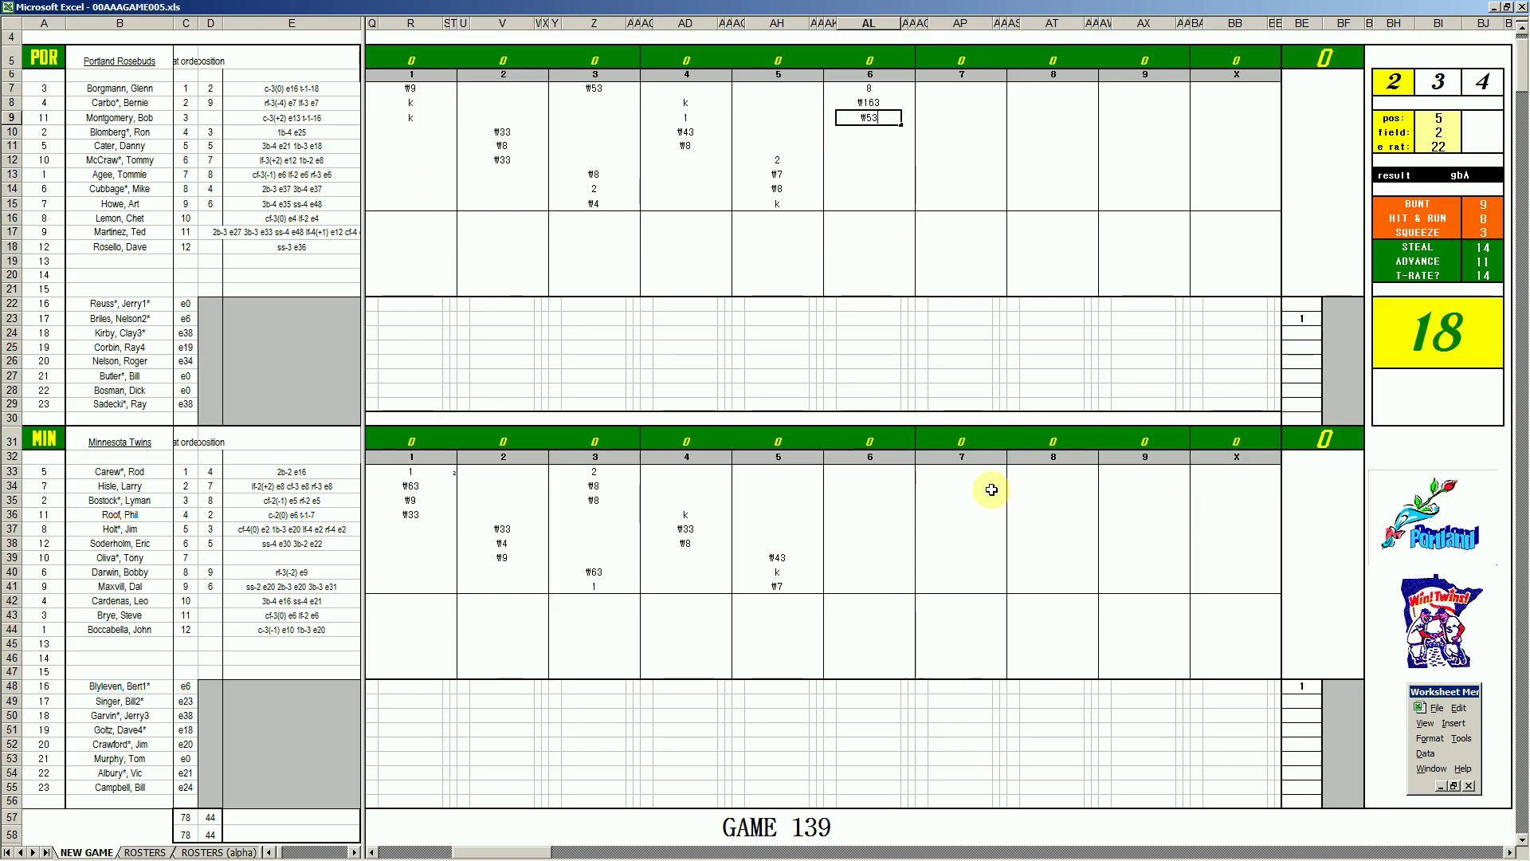
- Enter 1 for Minnesota's leadoff batter in the sixth inning
left_click(869, 476)
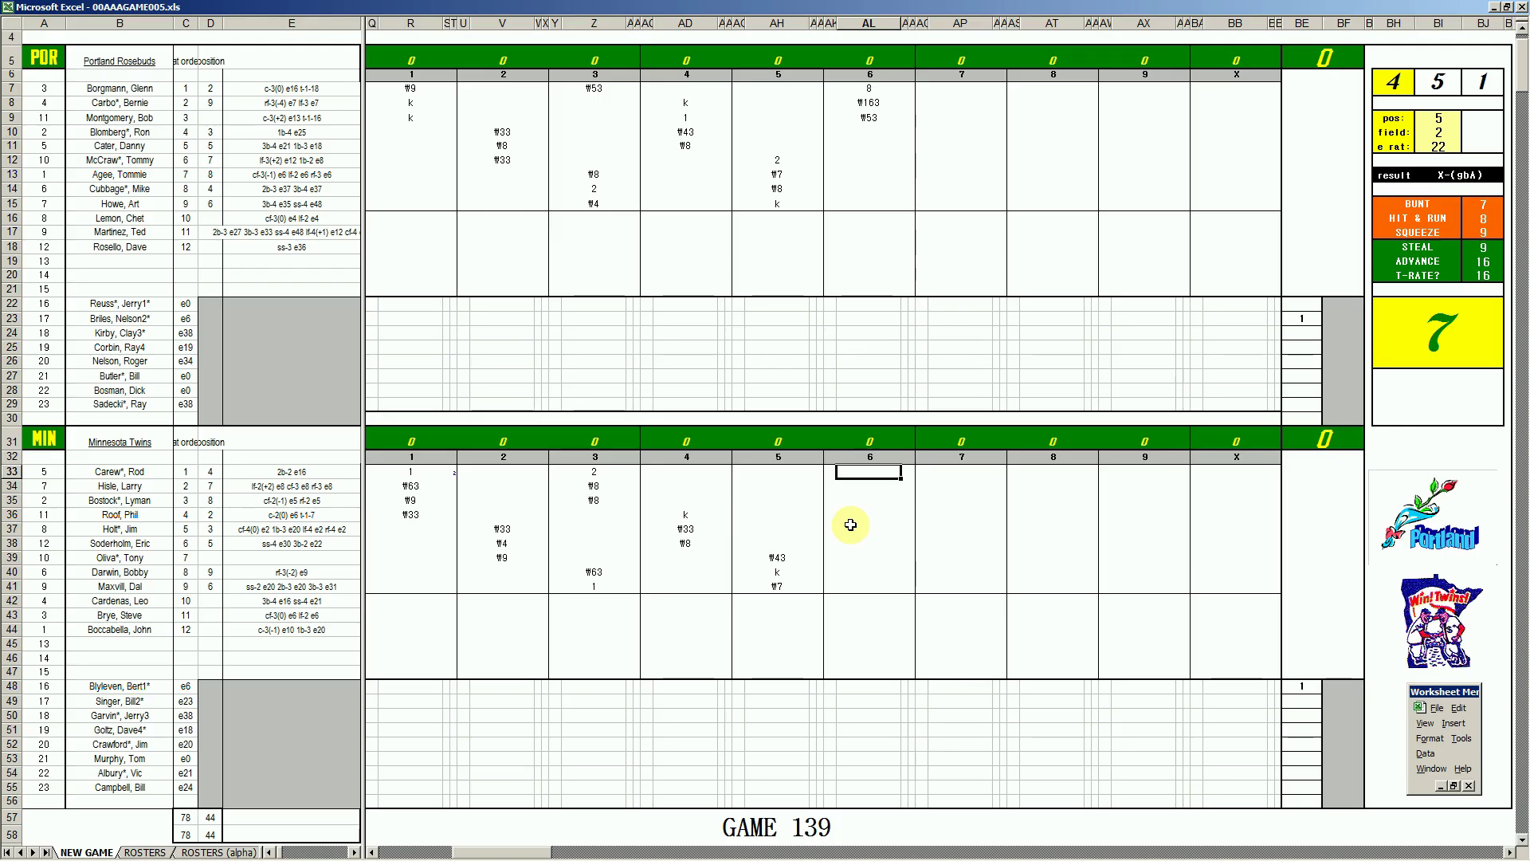
type("1")
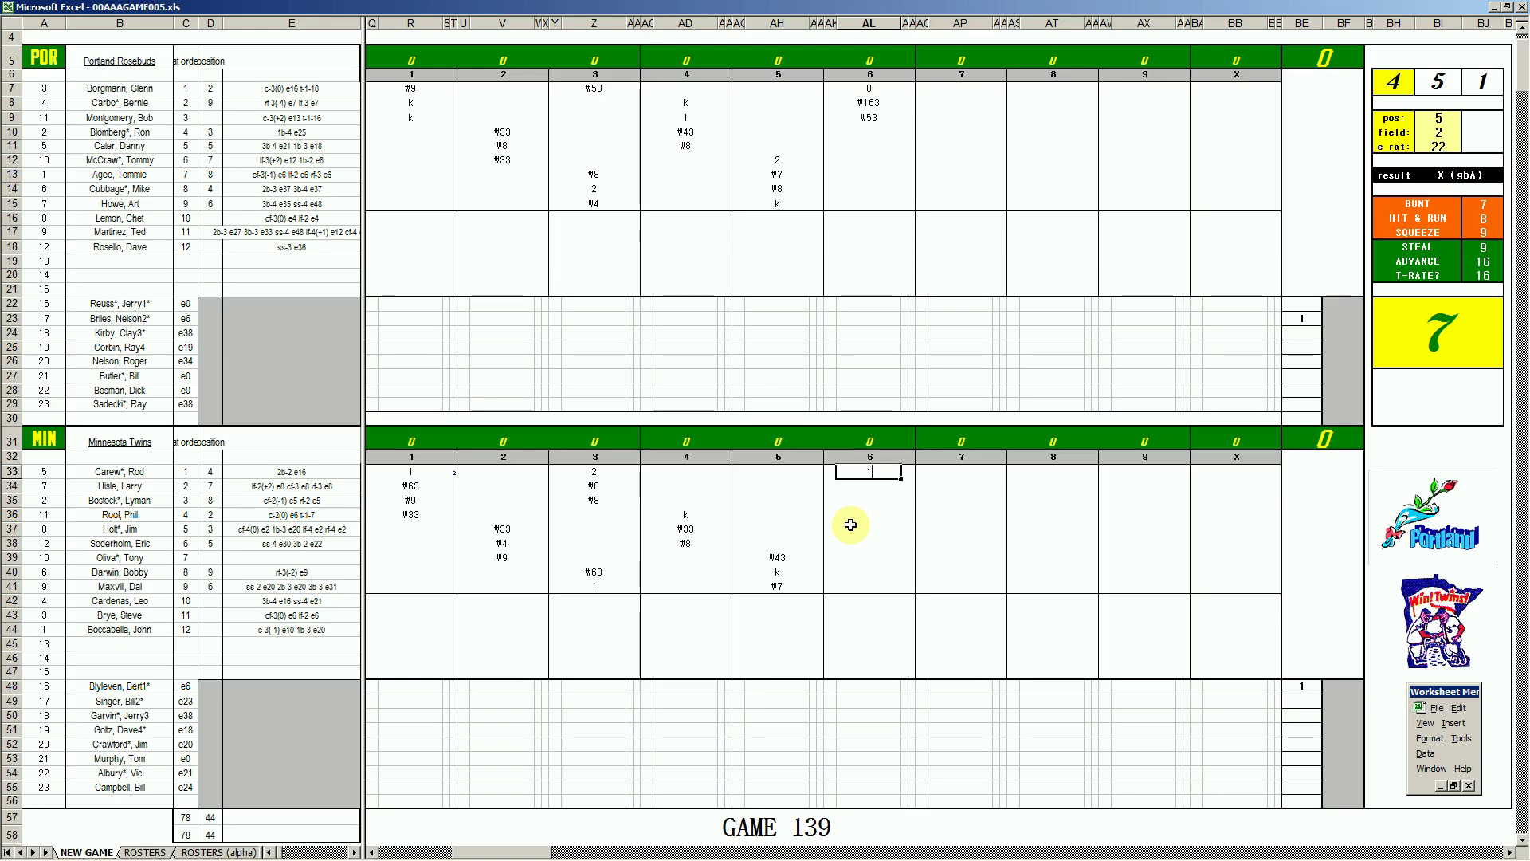
key("Return")
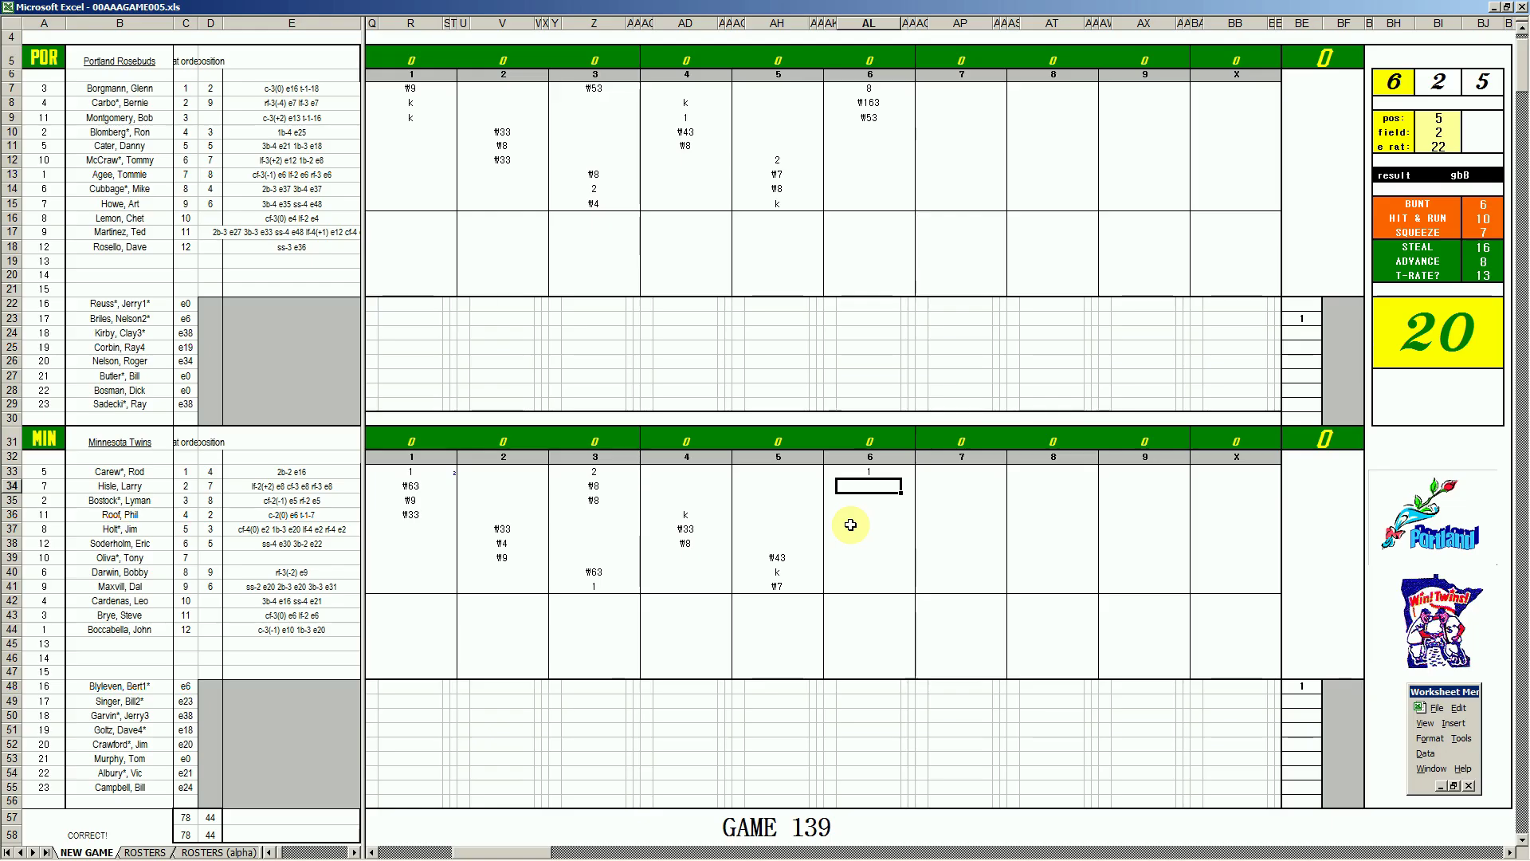
- Enter s on Minnesota's first pitcher row under the sixth inning, and 1 for Minnesota's second batter in that inning
key("Down")
key("Down")
key("Down")
key("Down")
key("Down")
key("Down")
key("Down")
key("Down")
key("Down")
key("Down")
key("Down")
key("Down")
key("Down")
key("Down")
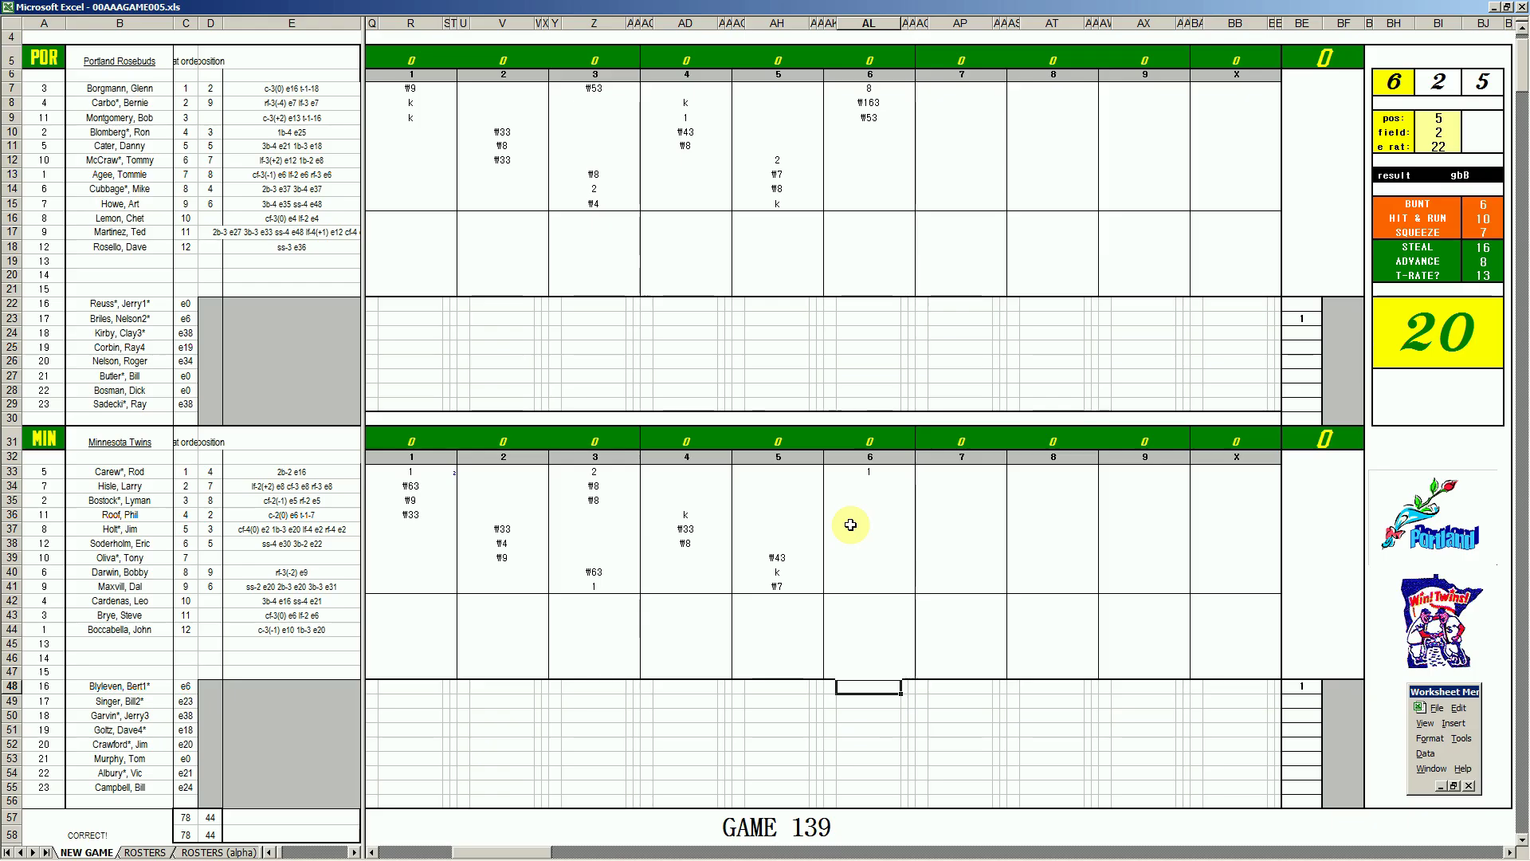
type("s")
key("Return")
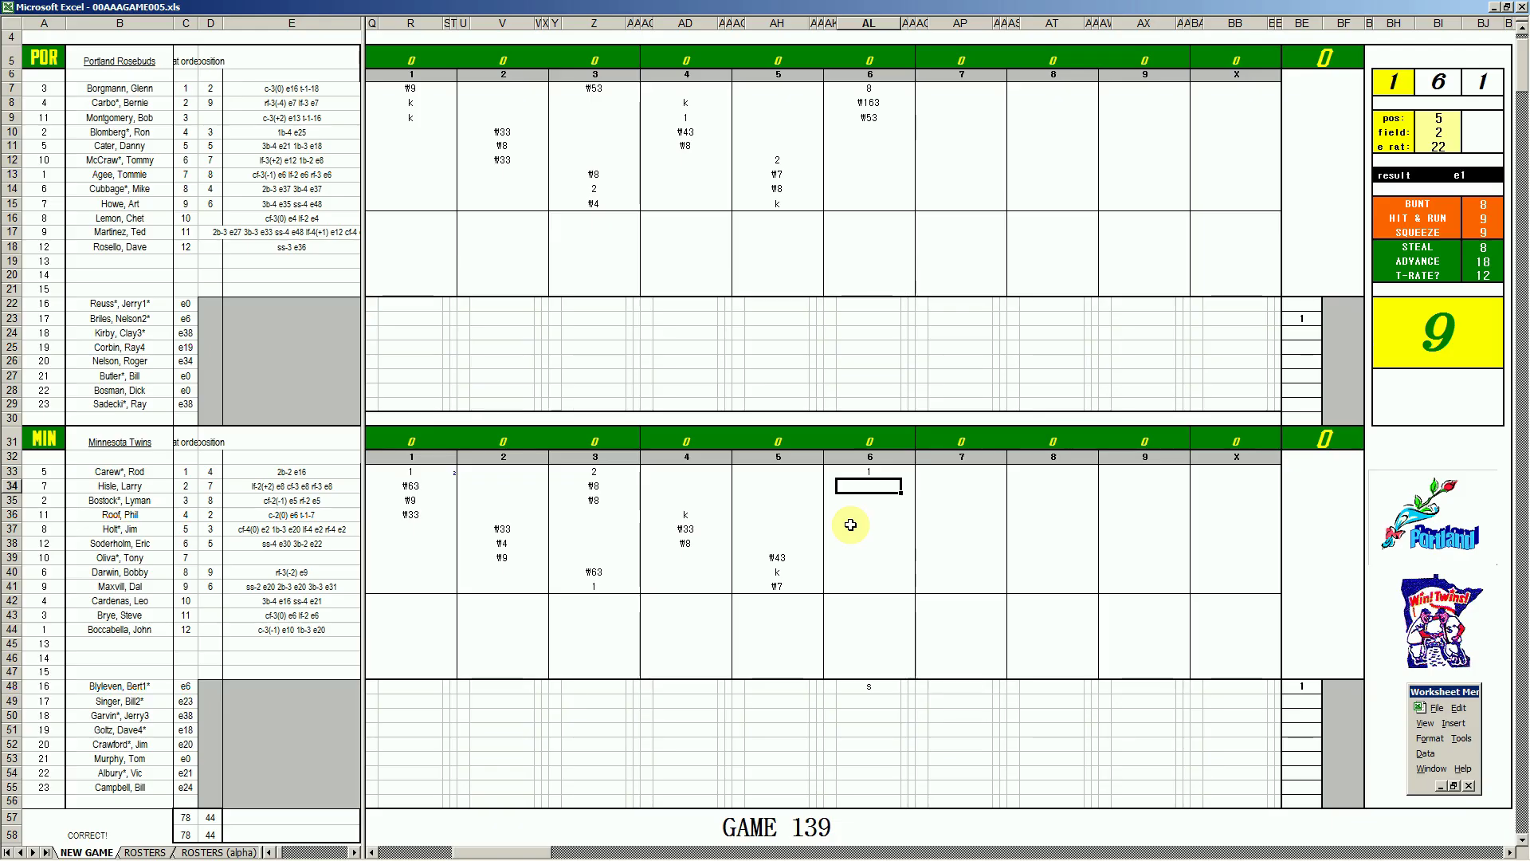
type("1")
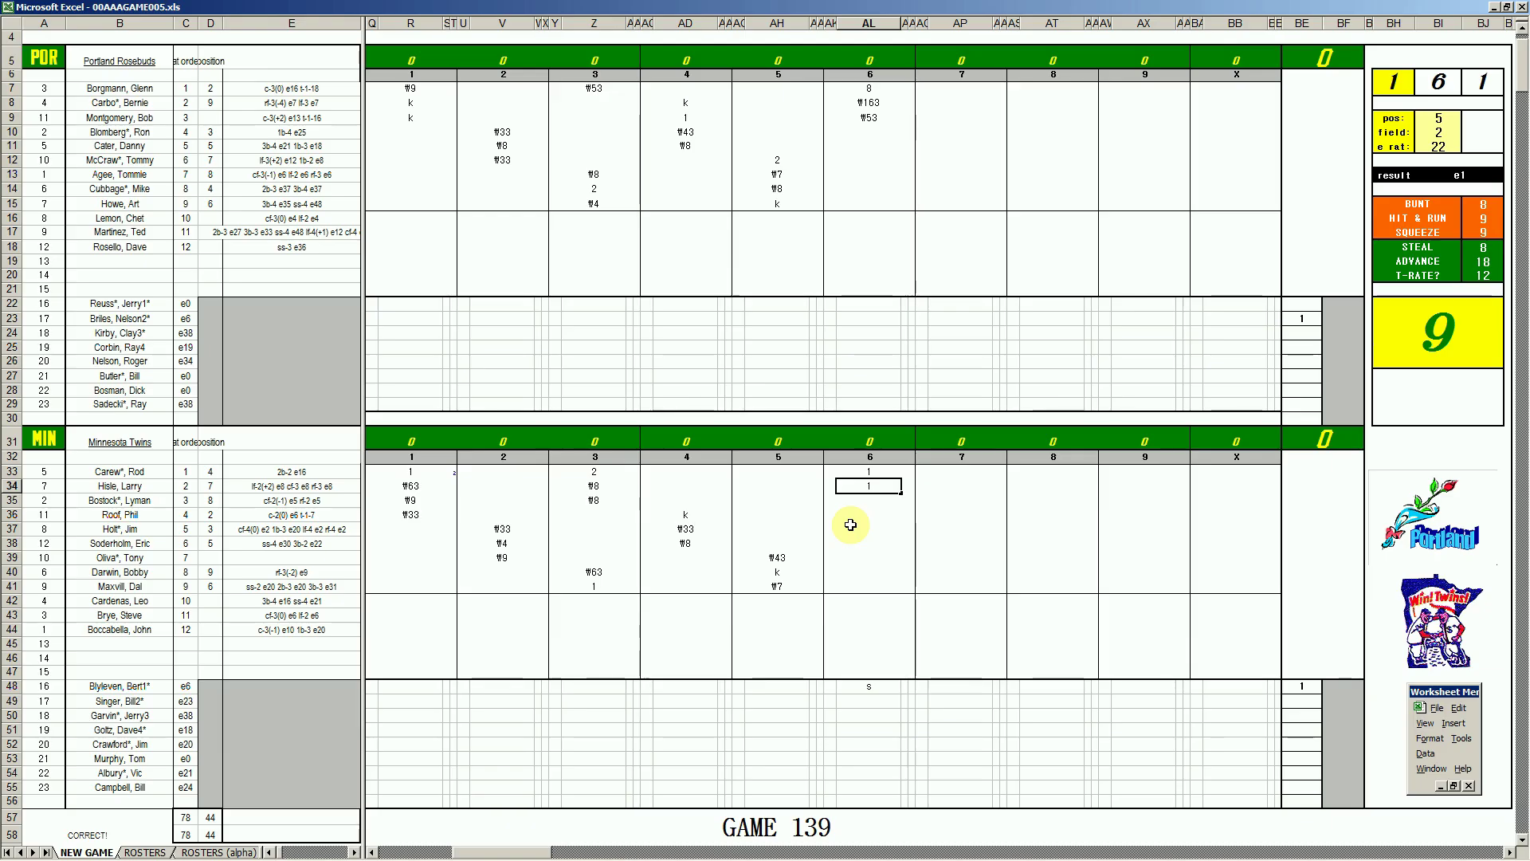
- Record the side-column mark beside Minnesota's second batter in the sixth inning
key("Return")
key("Up")
key("Right")
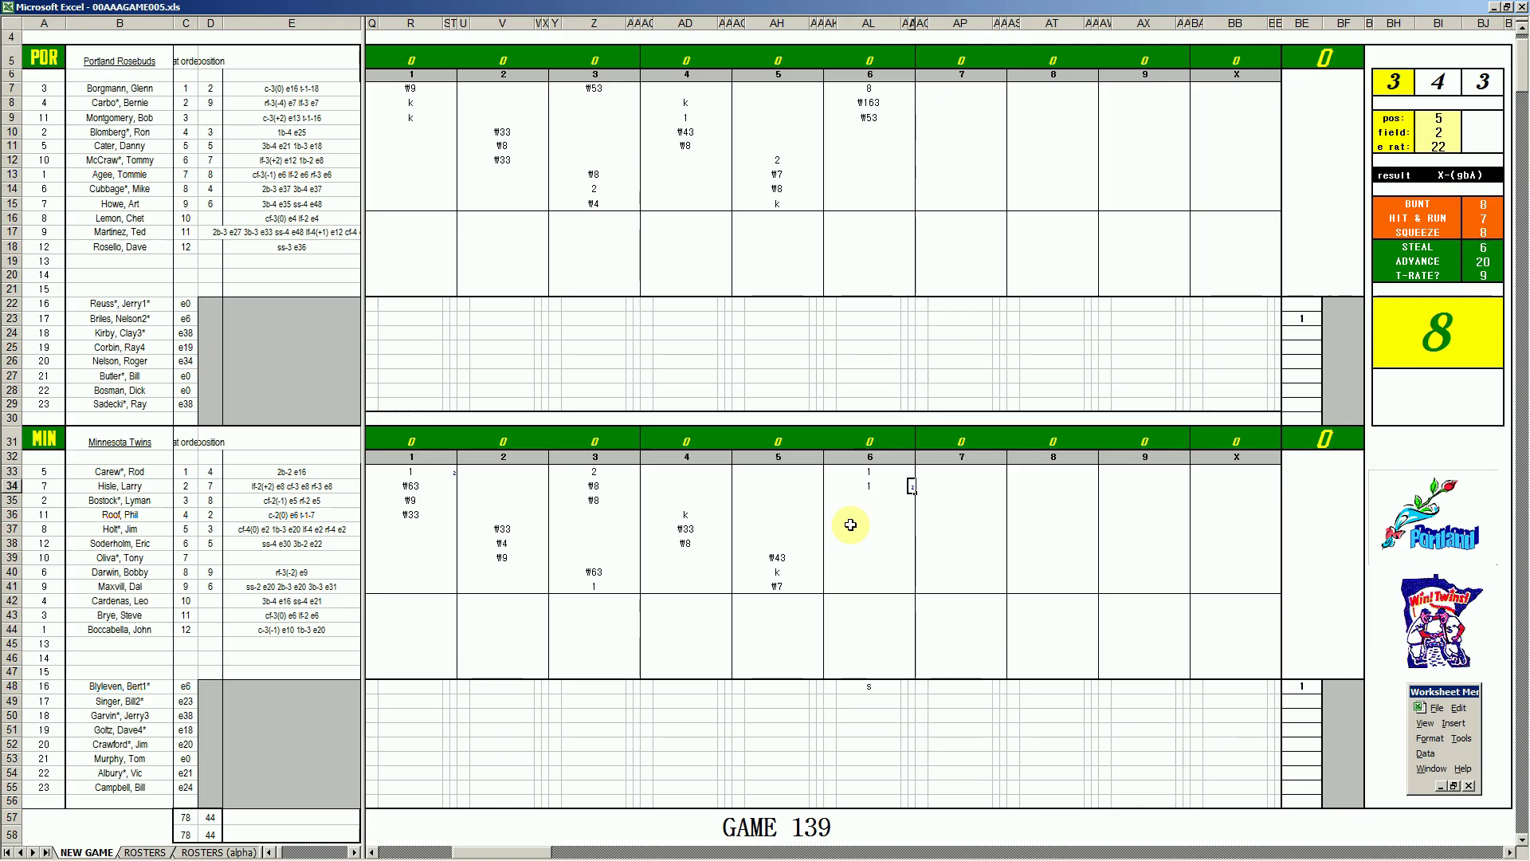
key("Return")
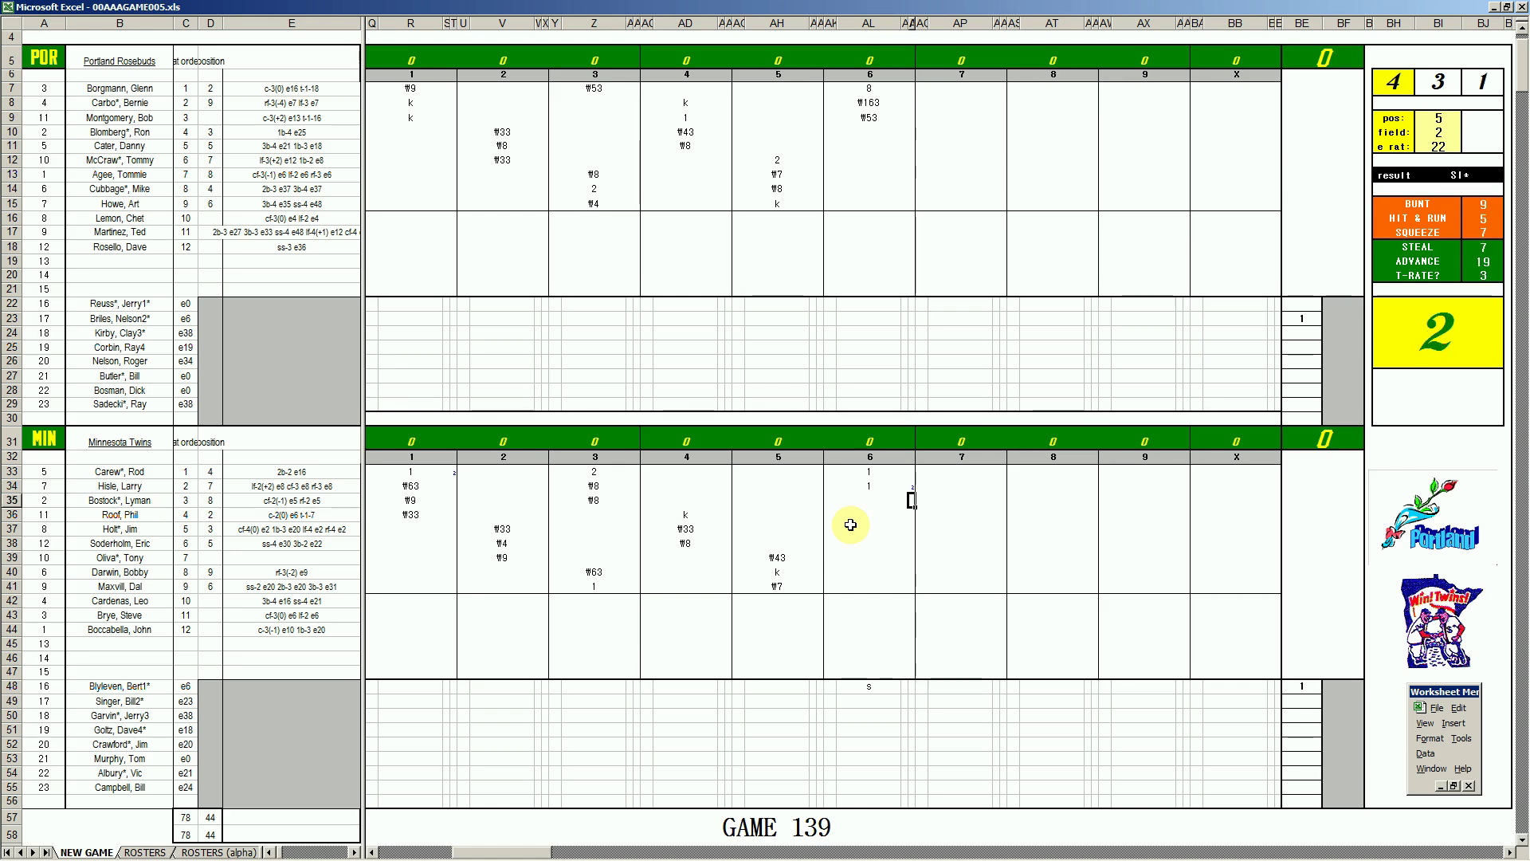
key("Left")
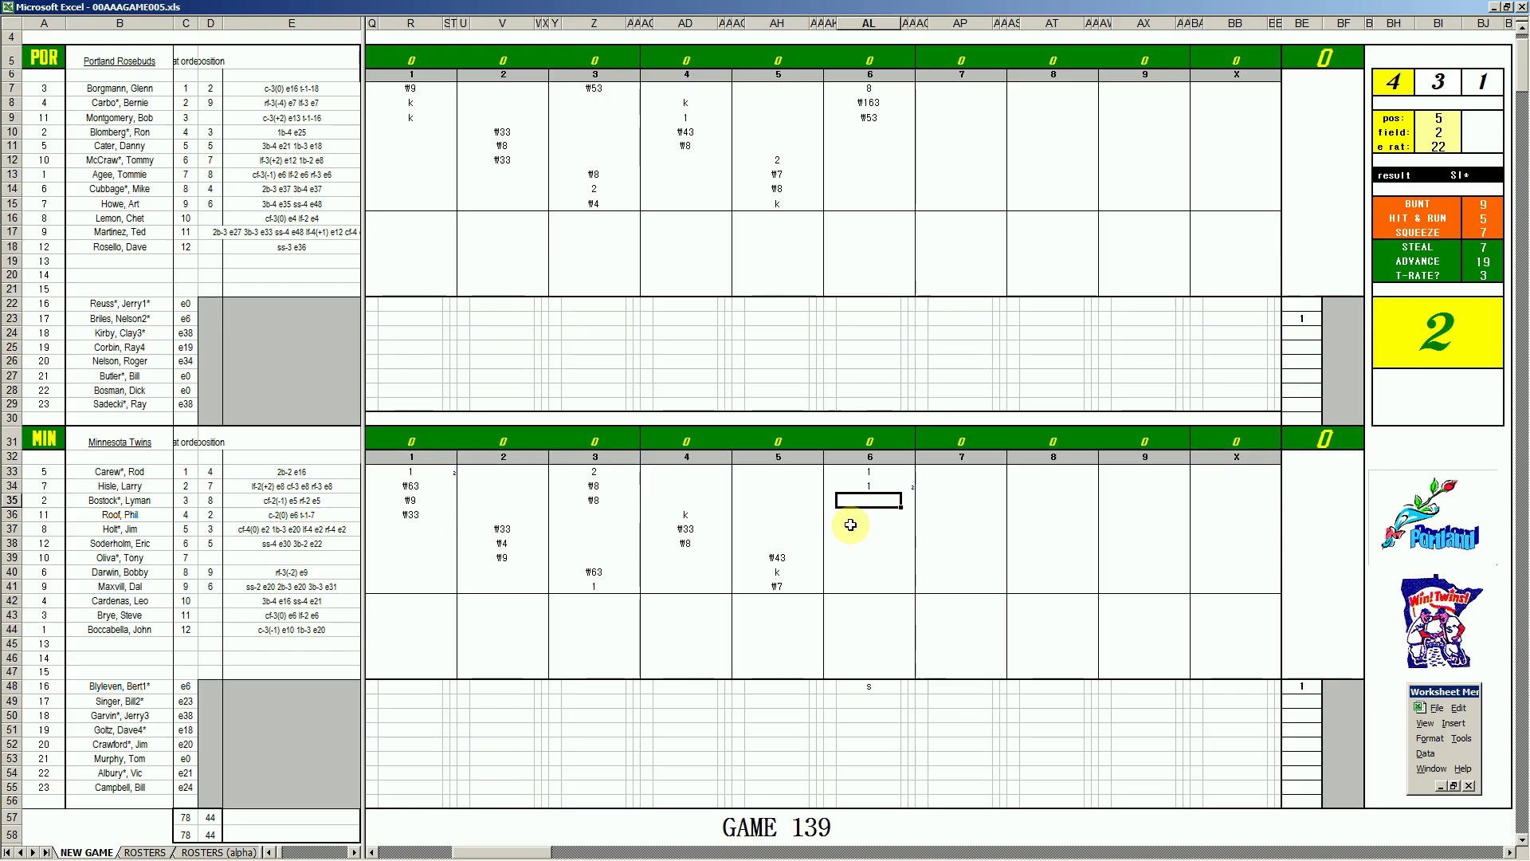
- Set the fielding lookup to position 8 with field rating 3 and error rating 6
key("Tab")
type("8")
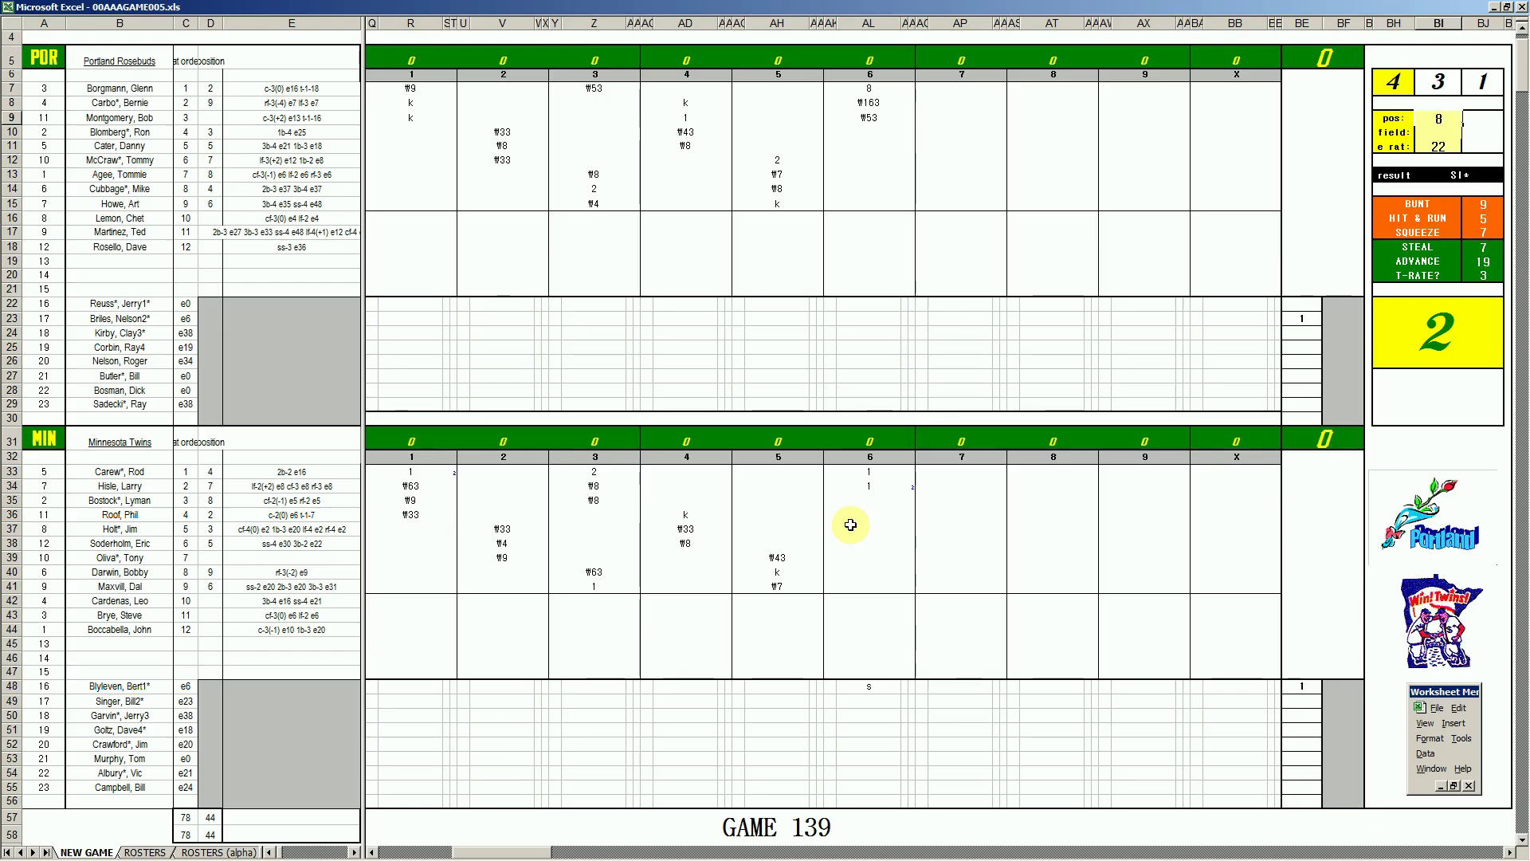
key("Return")
key("Return")
key("Return")
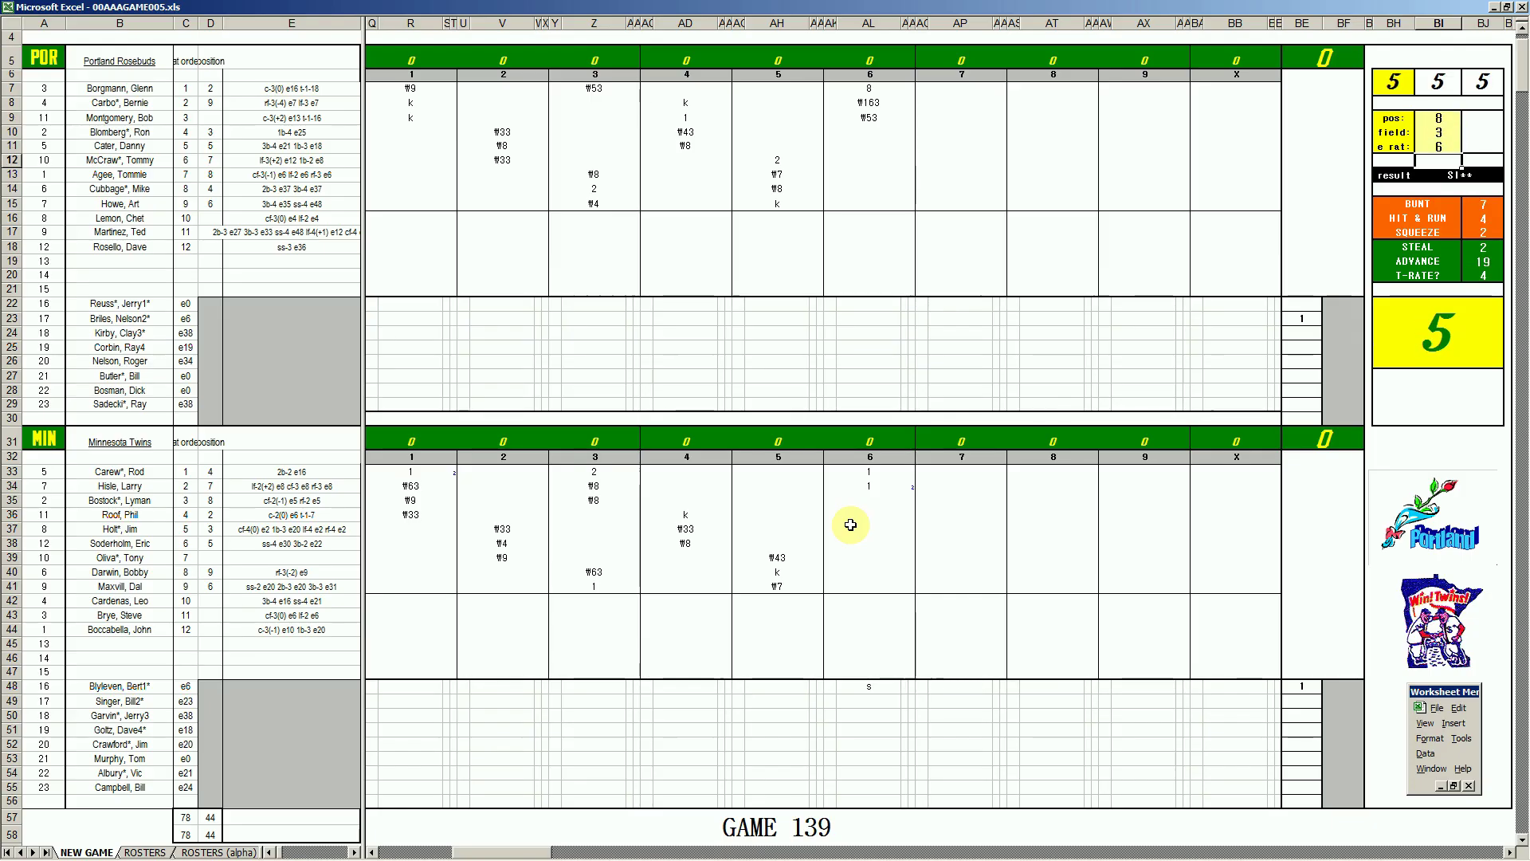
- Enter 1 for Minnesota's third batter in the sixth inning and credit the second batter with a run of 1
left_click(869, 501)
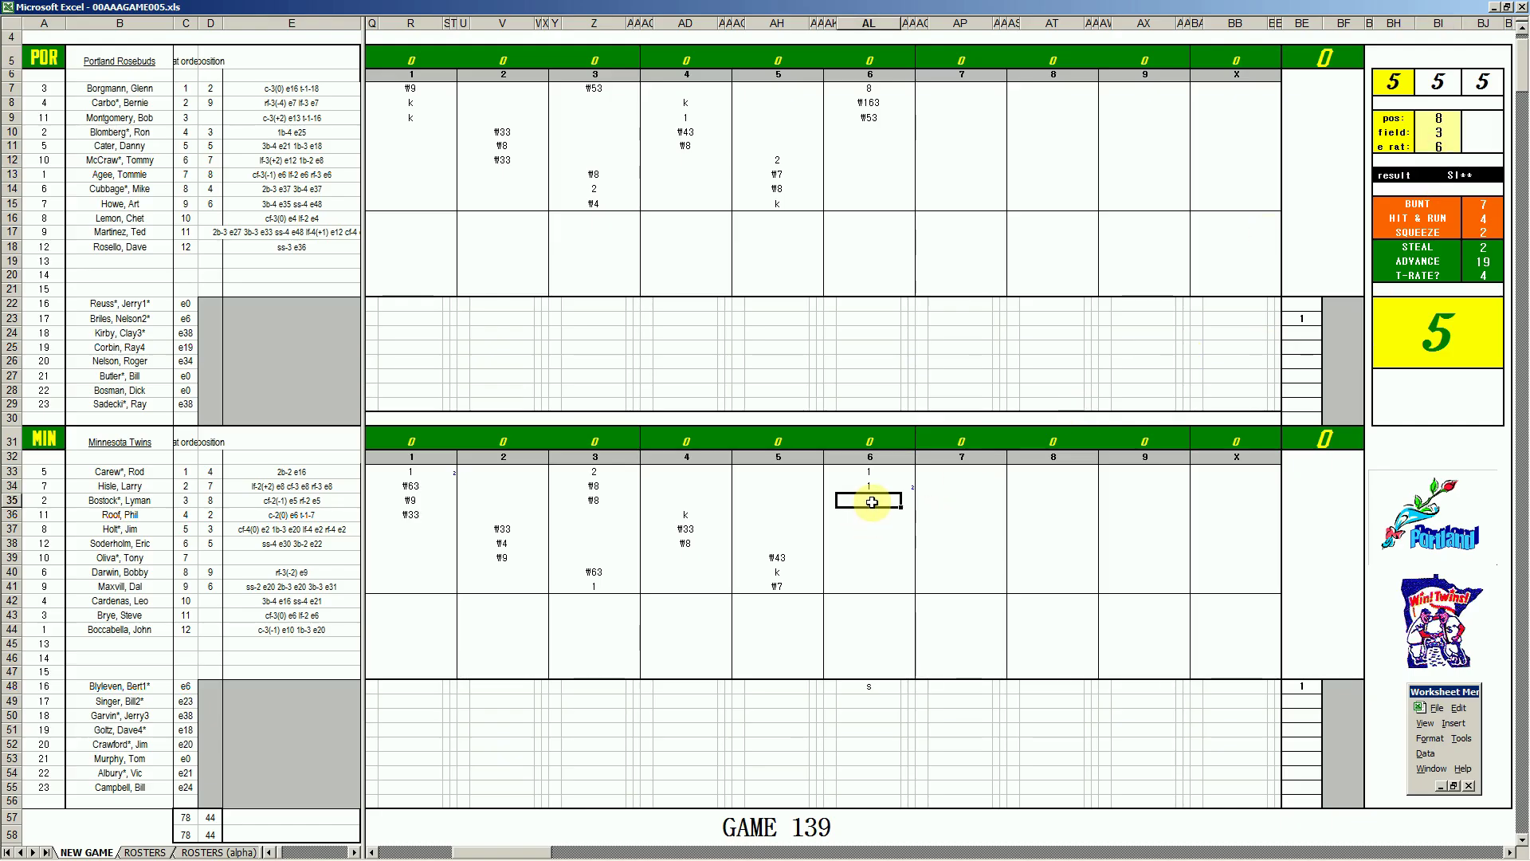
type("1")
key("Return")
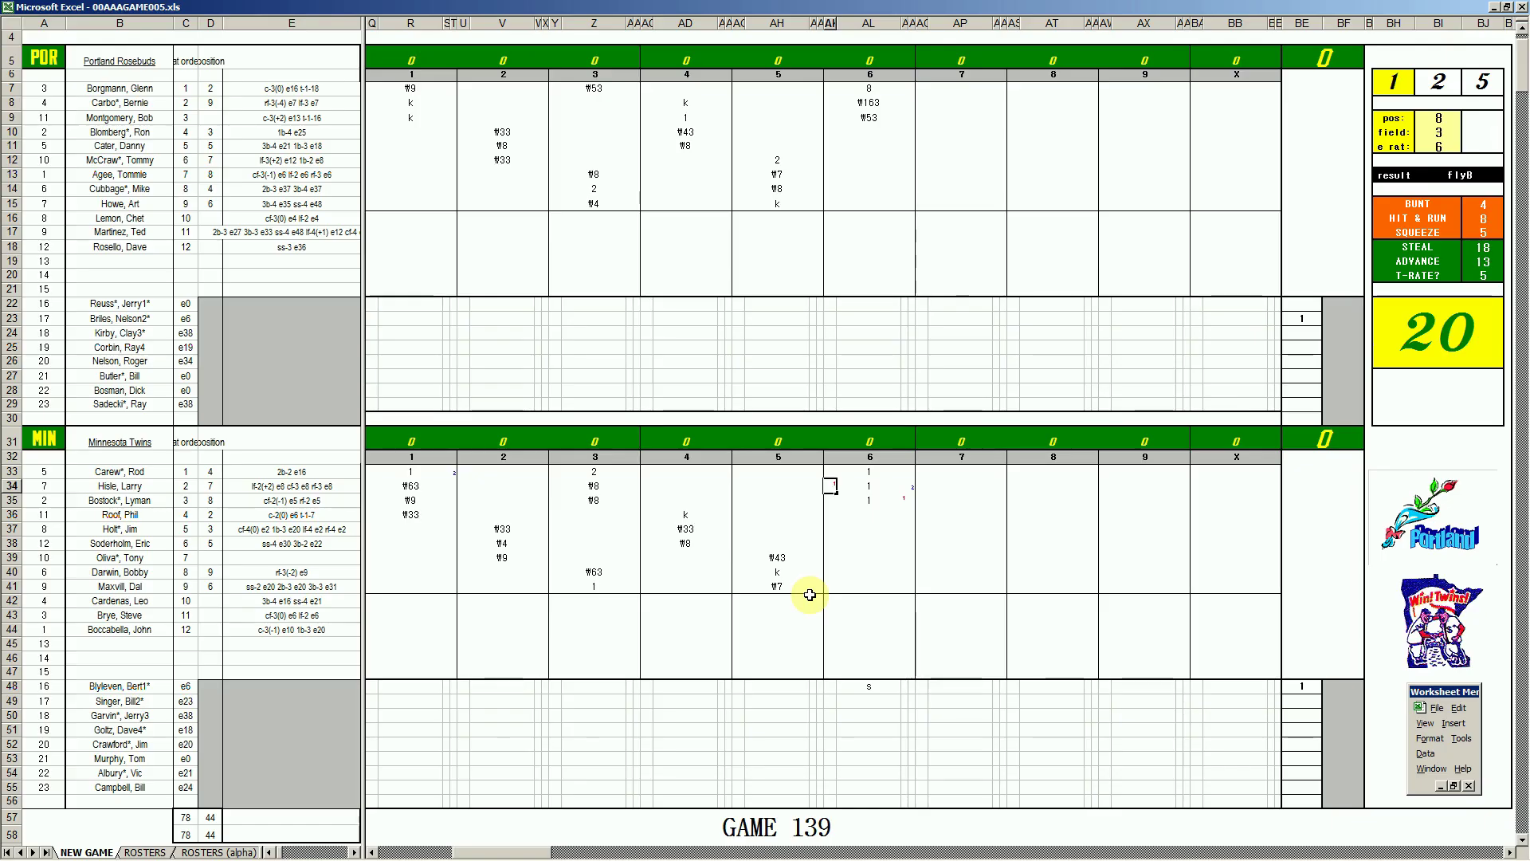
type("1")
key("Return")
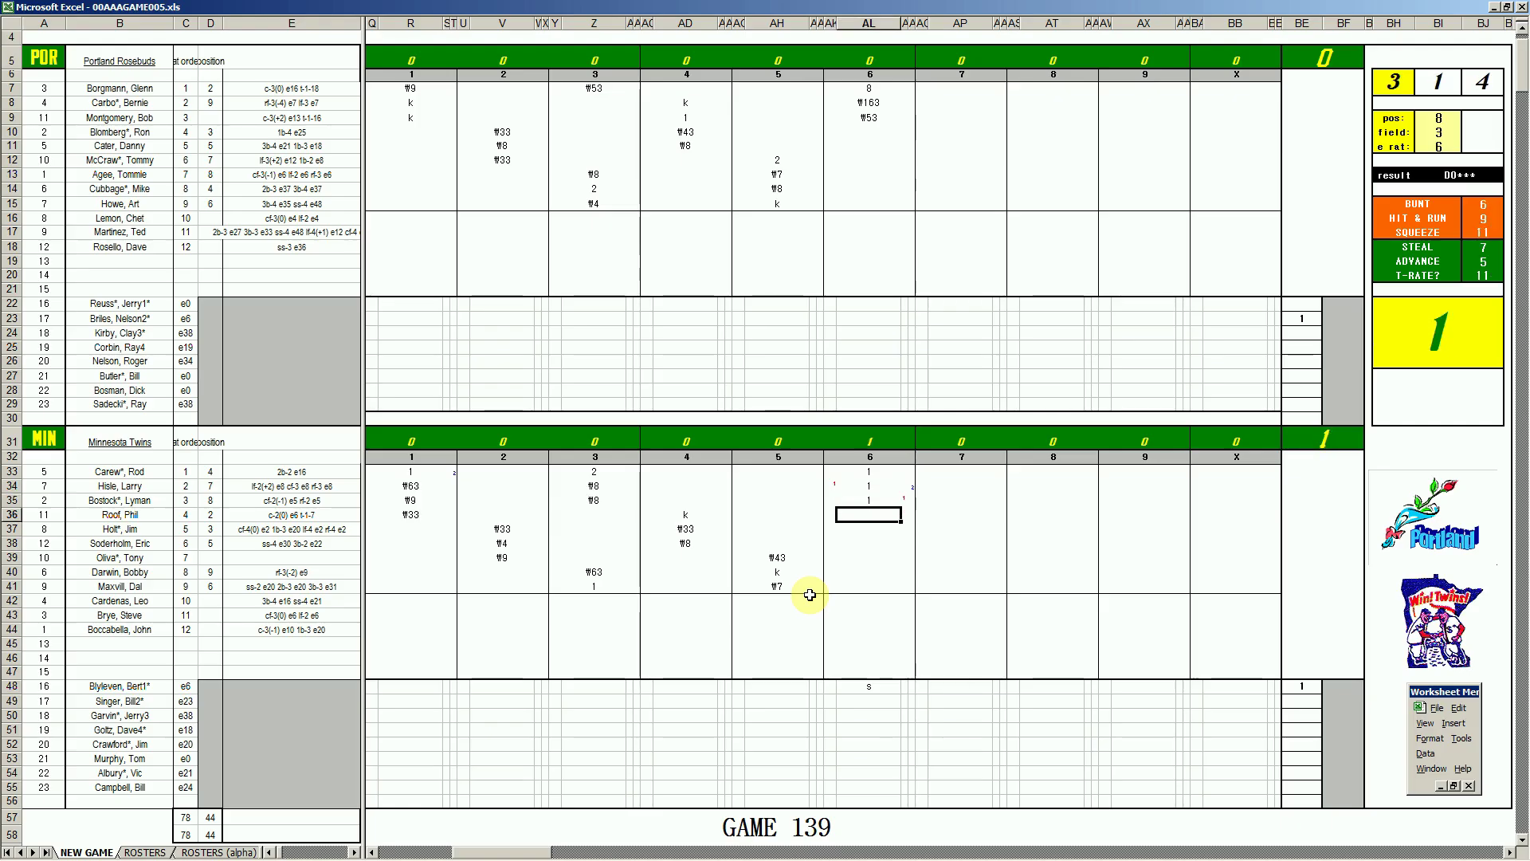
- Enter k for Minnesota's fourth batter in the sixth inning and record the side-column mark beside the third batter
type("k")
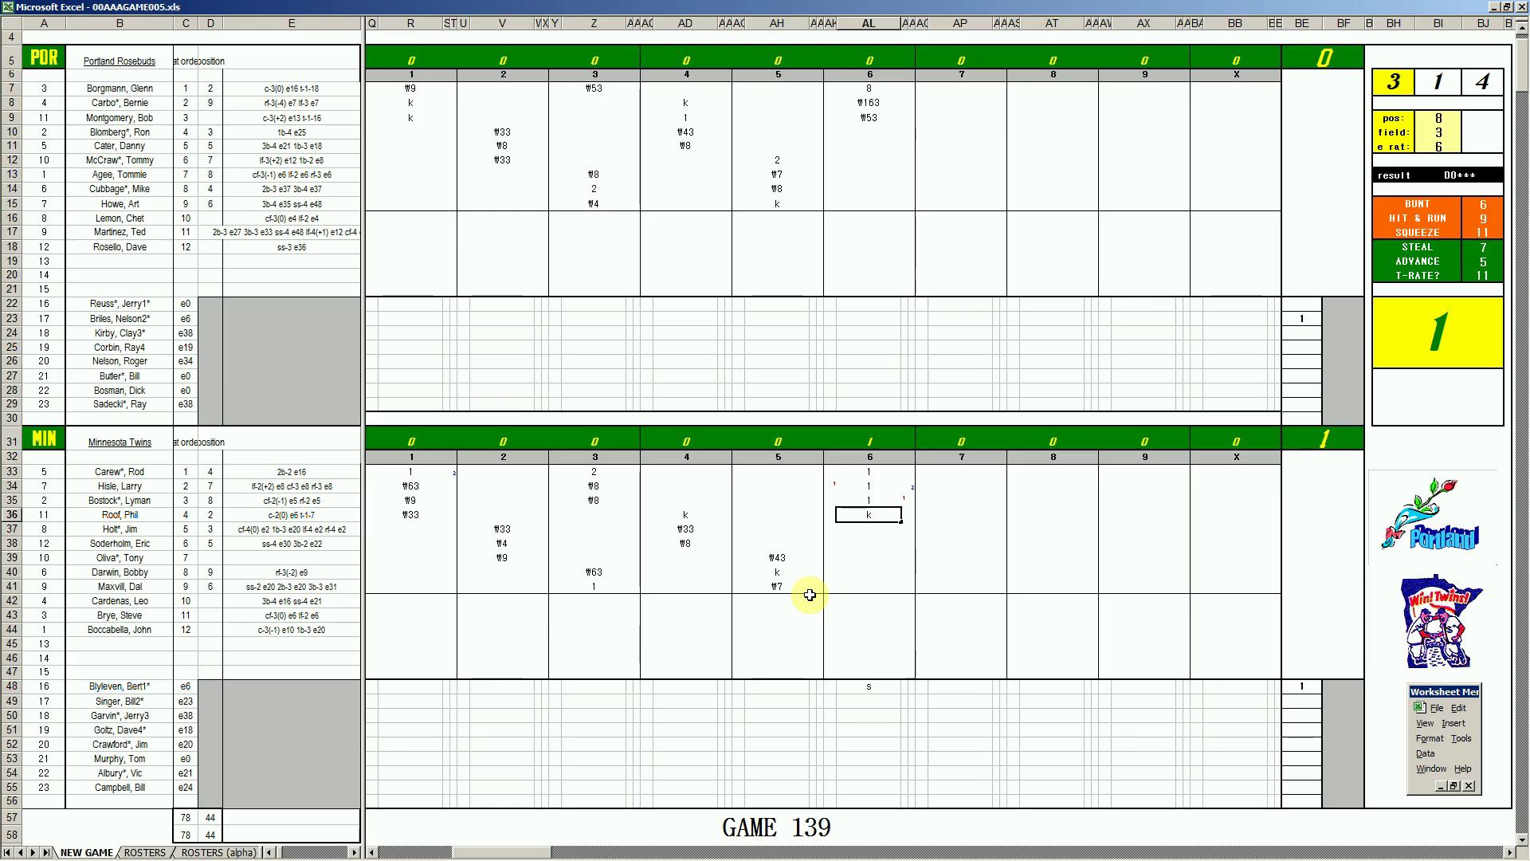
key("Return")
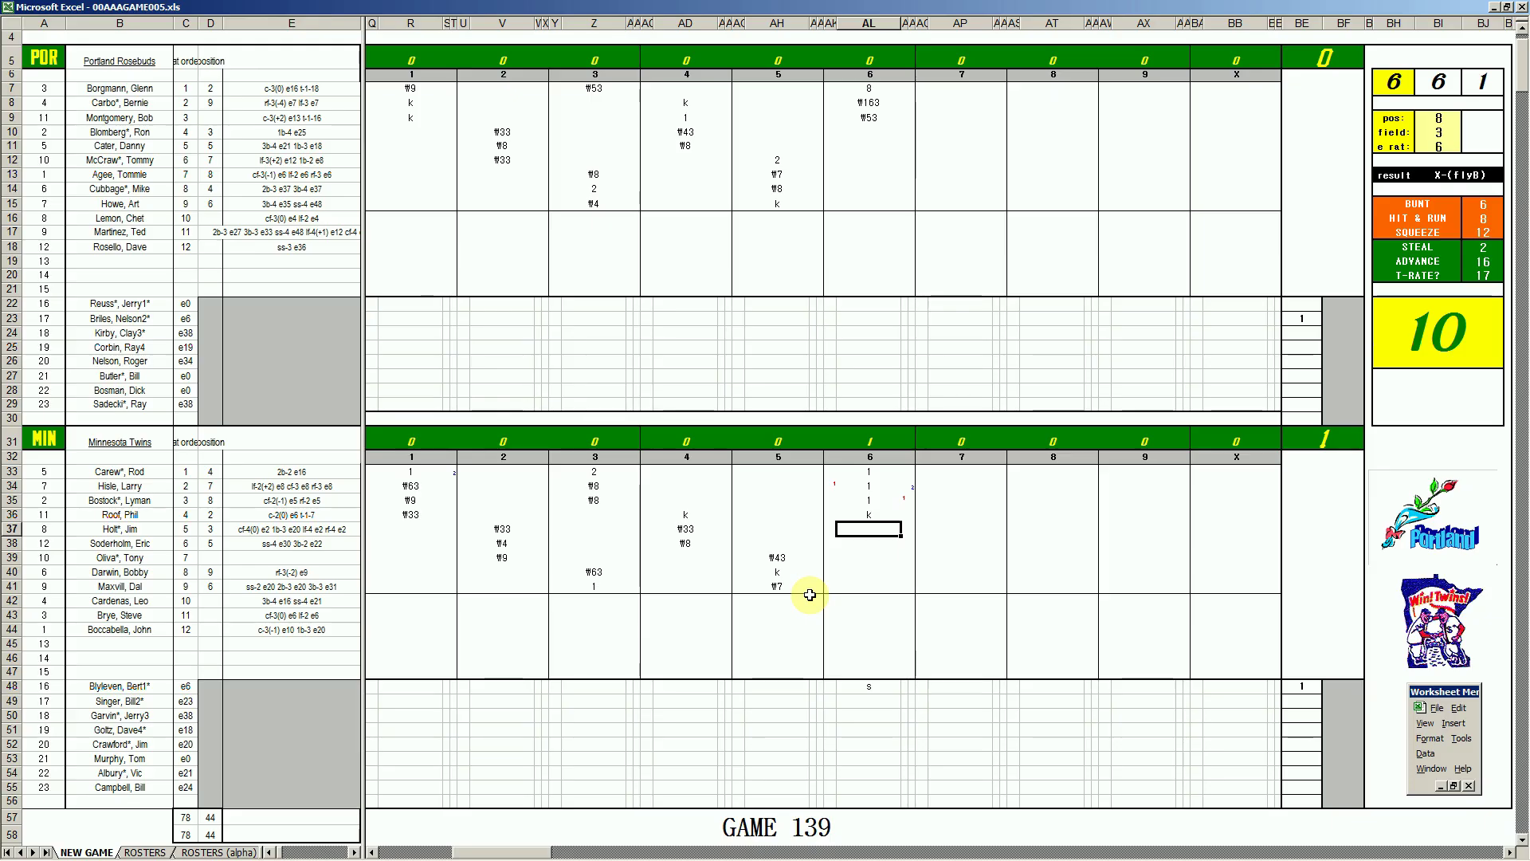
key("Up")
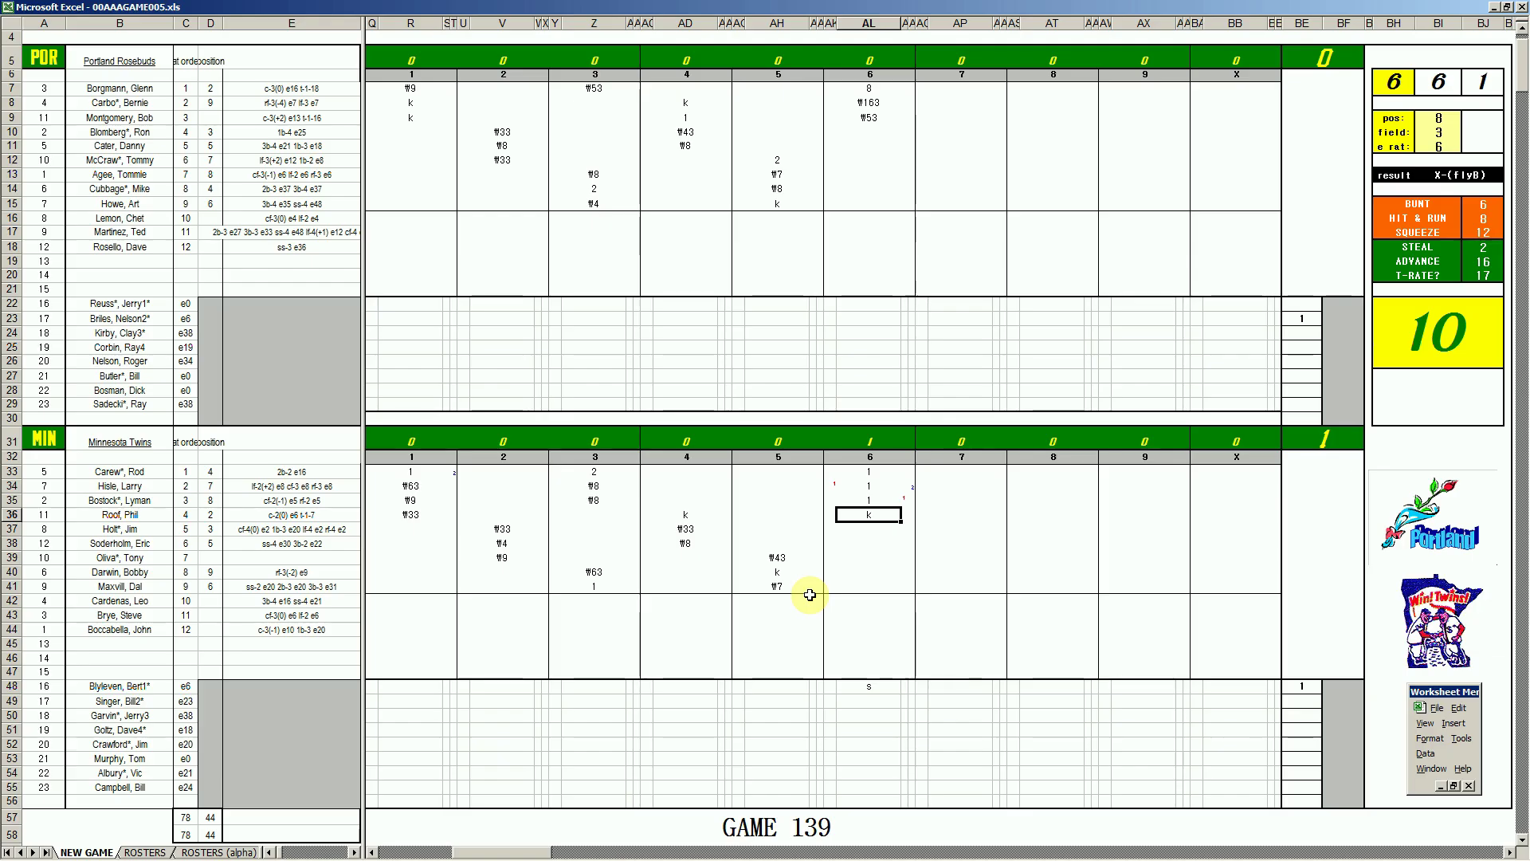
key("Up")
key("Right")
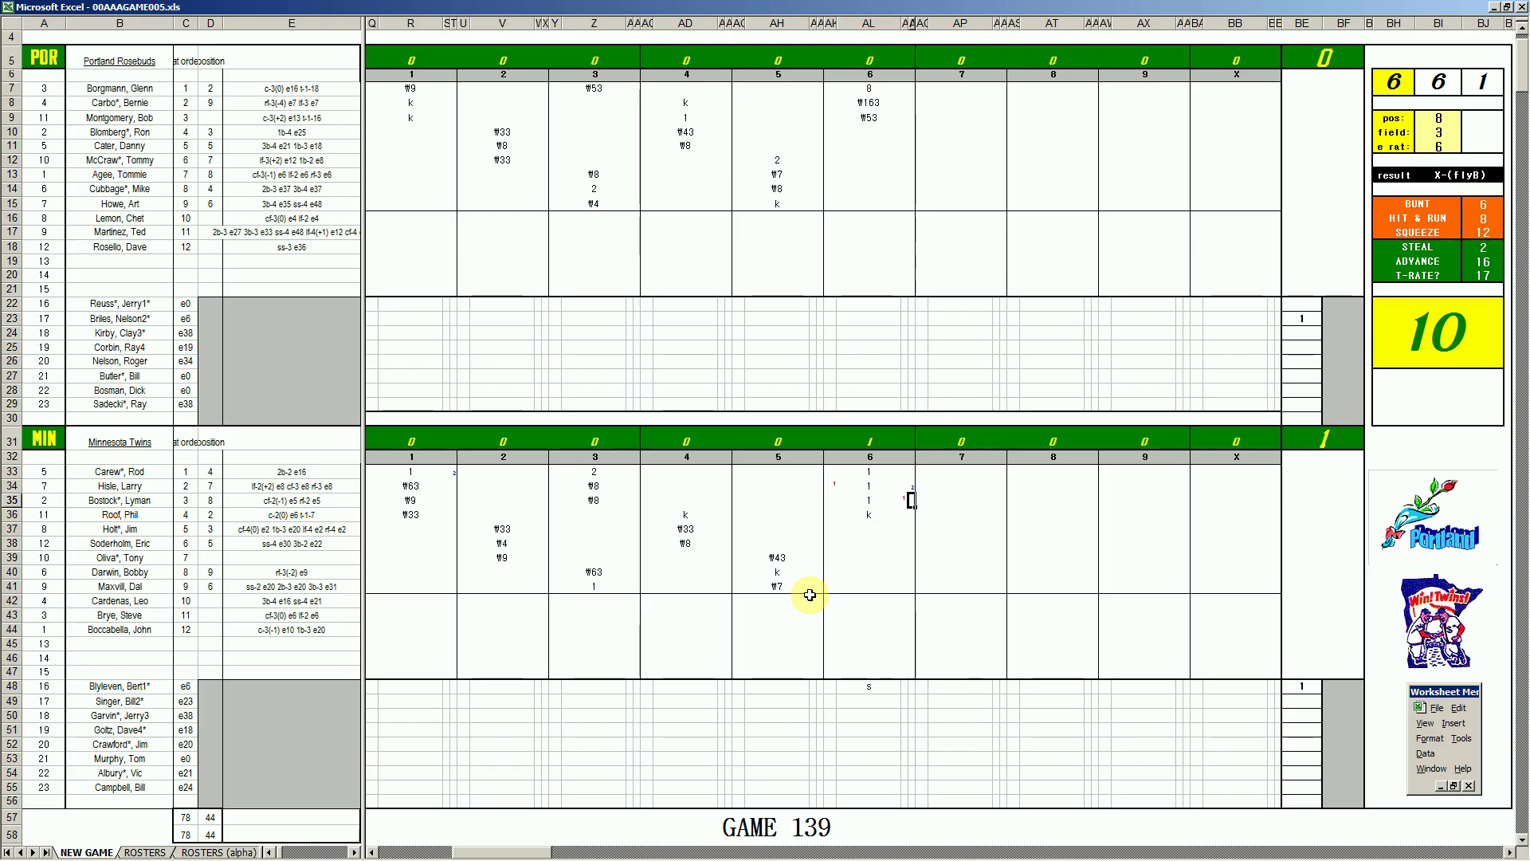
key("Left")
- Enter e2 on Minnesota's second pitcher row under the sixth inning
key("Down")
key("Down")
key("Down")
key("Down")
key("Down")
key("Down")
key("Down")
key("Down")
key("Down")
key("Down")
key("Down")
key("Down")
key("Down")
key("Down")
key("Down")
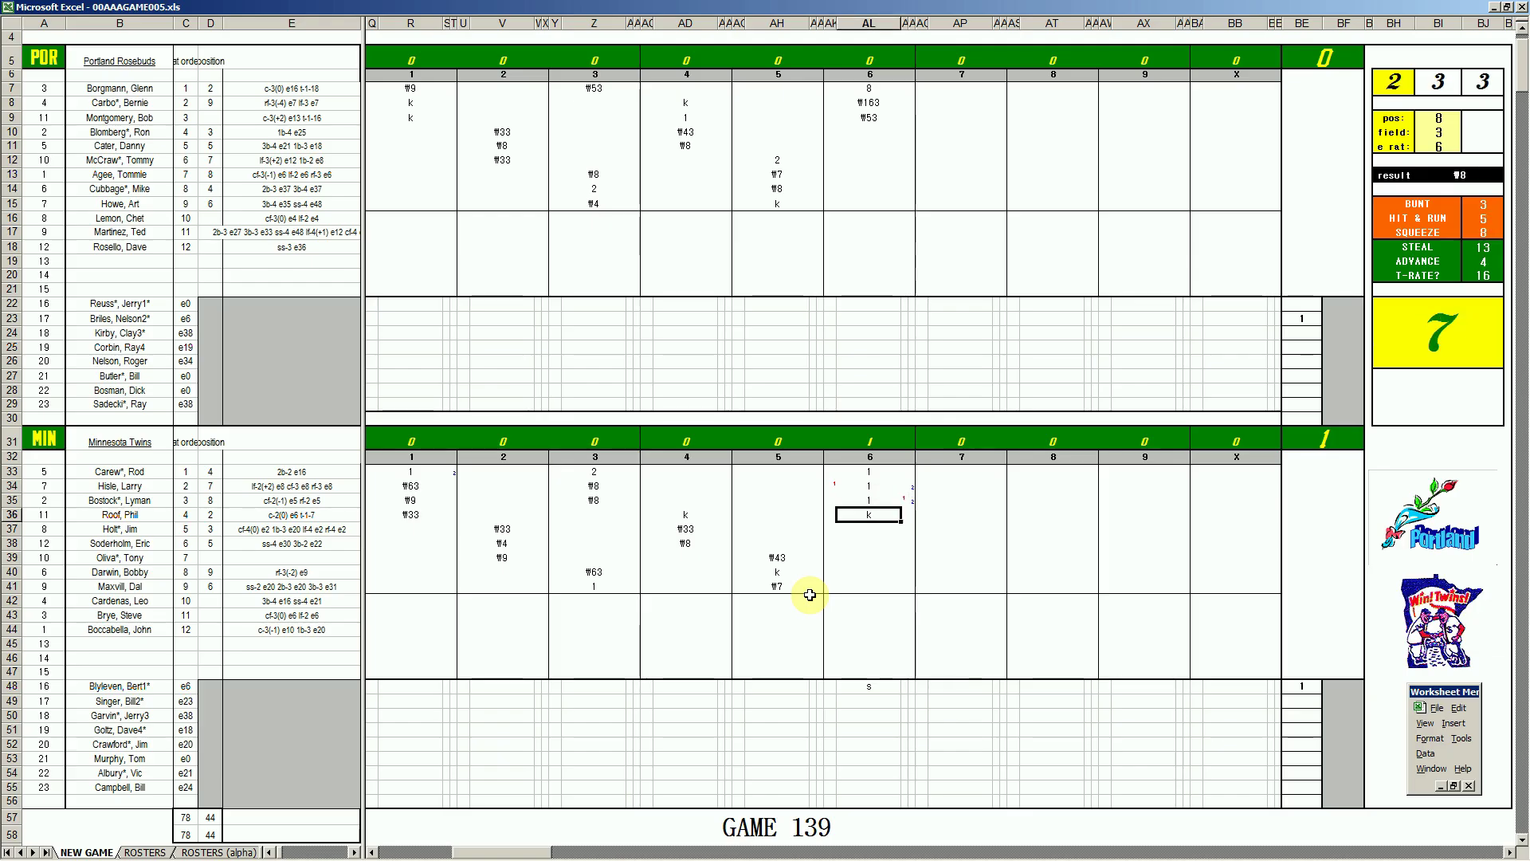
key("Up")
type("e2")
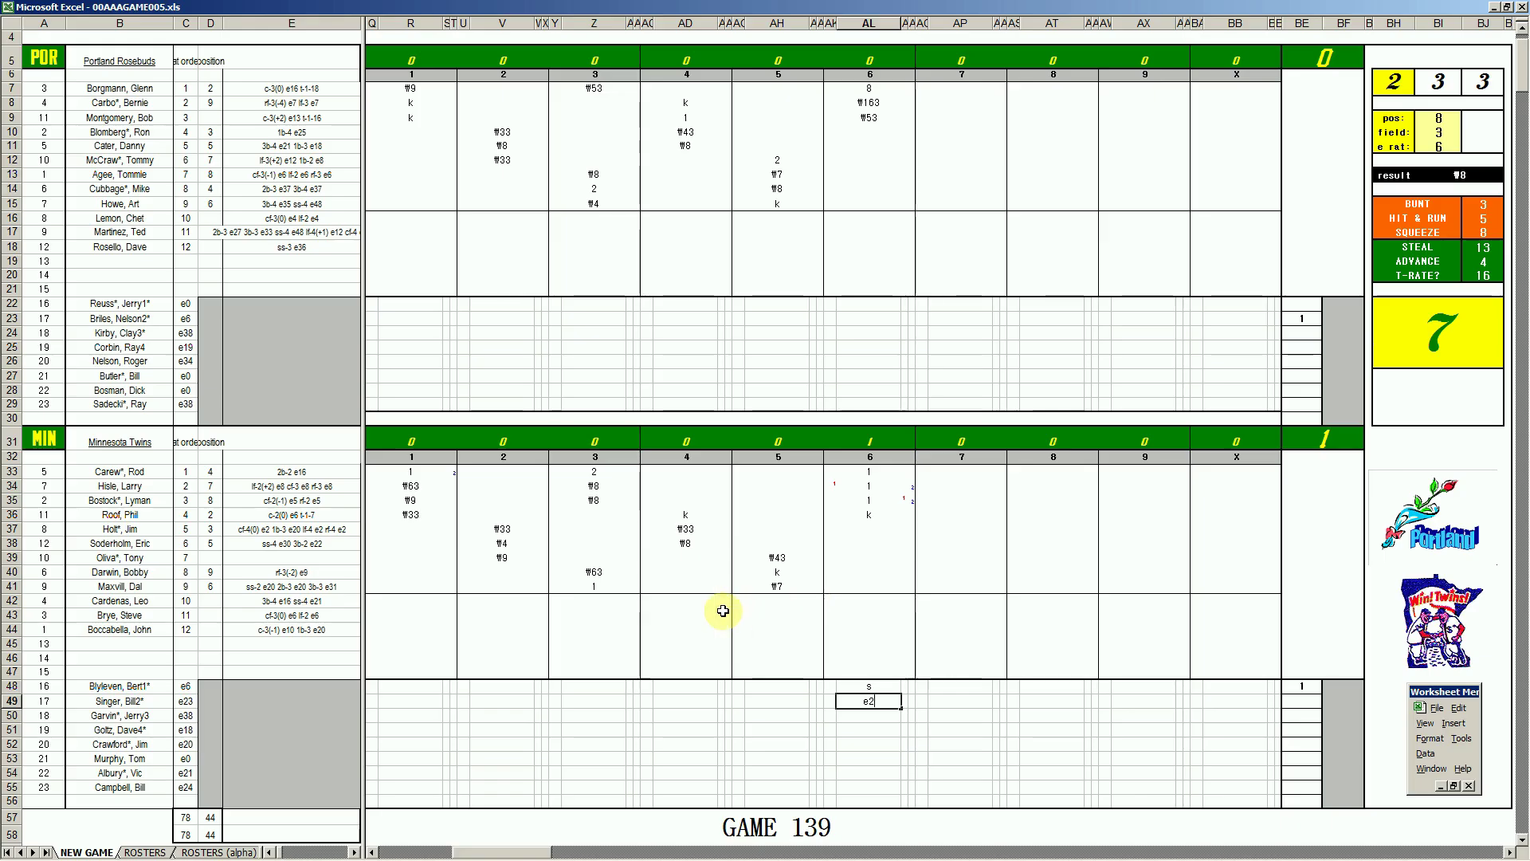
- Roll the dice and enter 1 with its side mark for Minnesota's fifth batter in the sixth inning
left_click(876, 529)
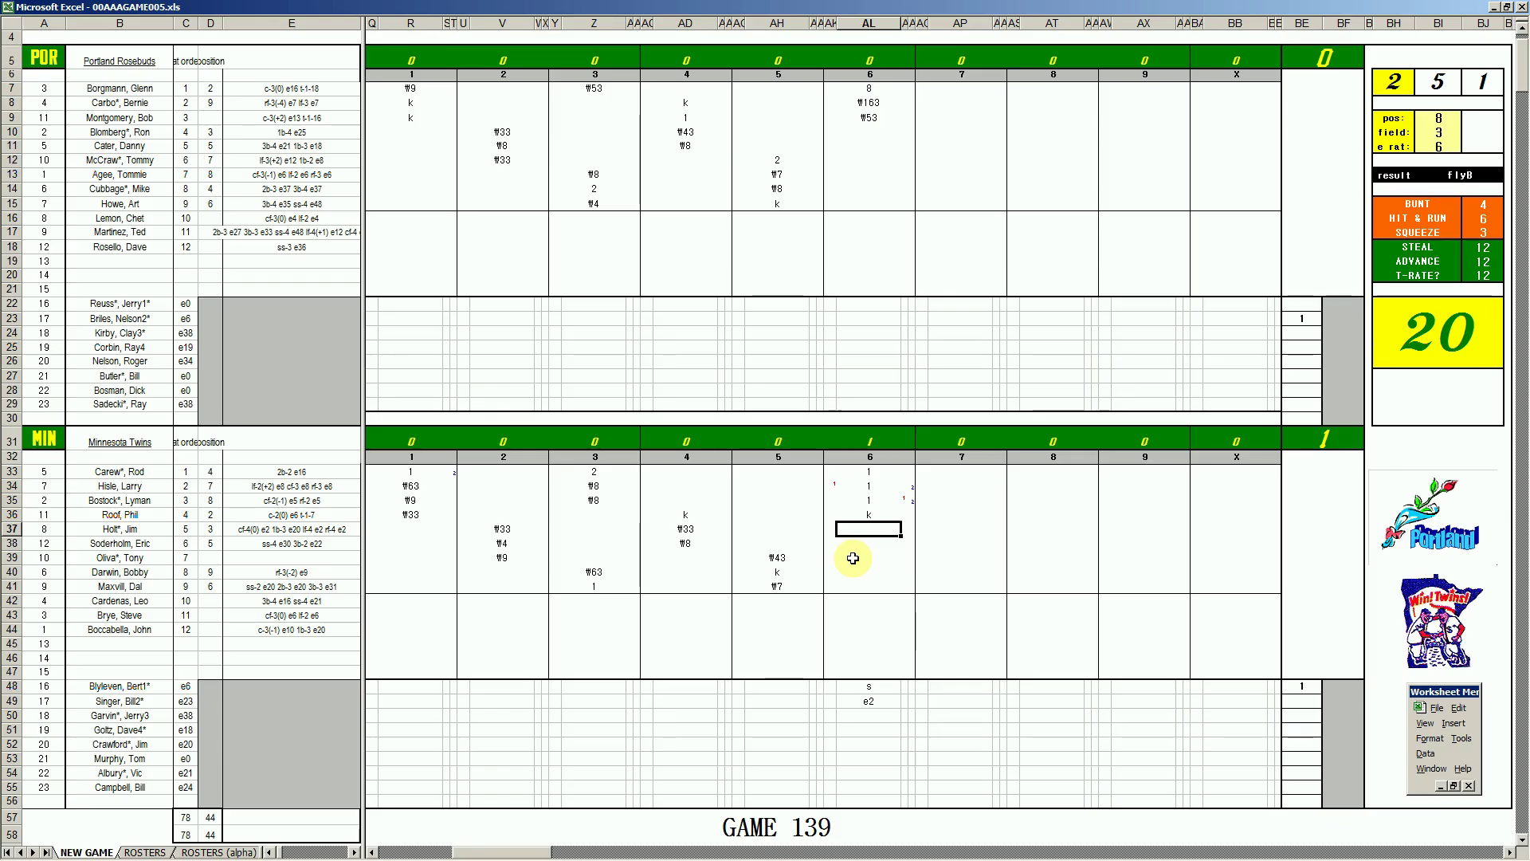
key("F9")
key("F9")
type("1")
key("Return")
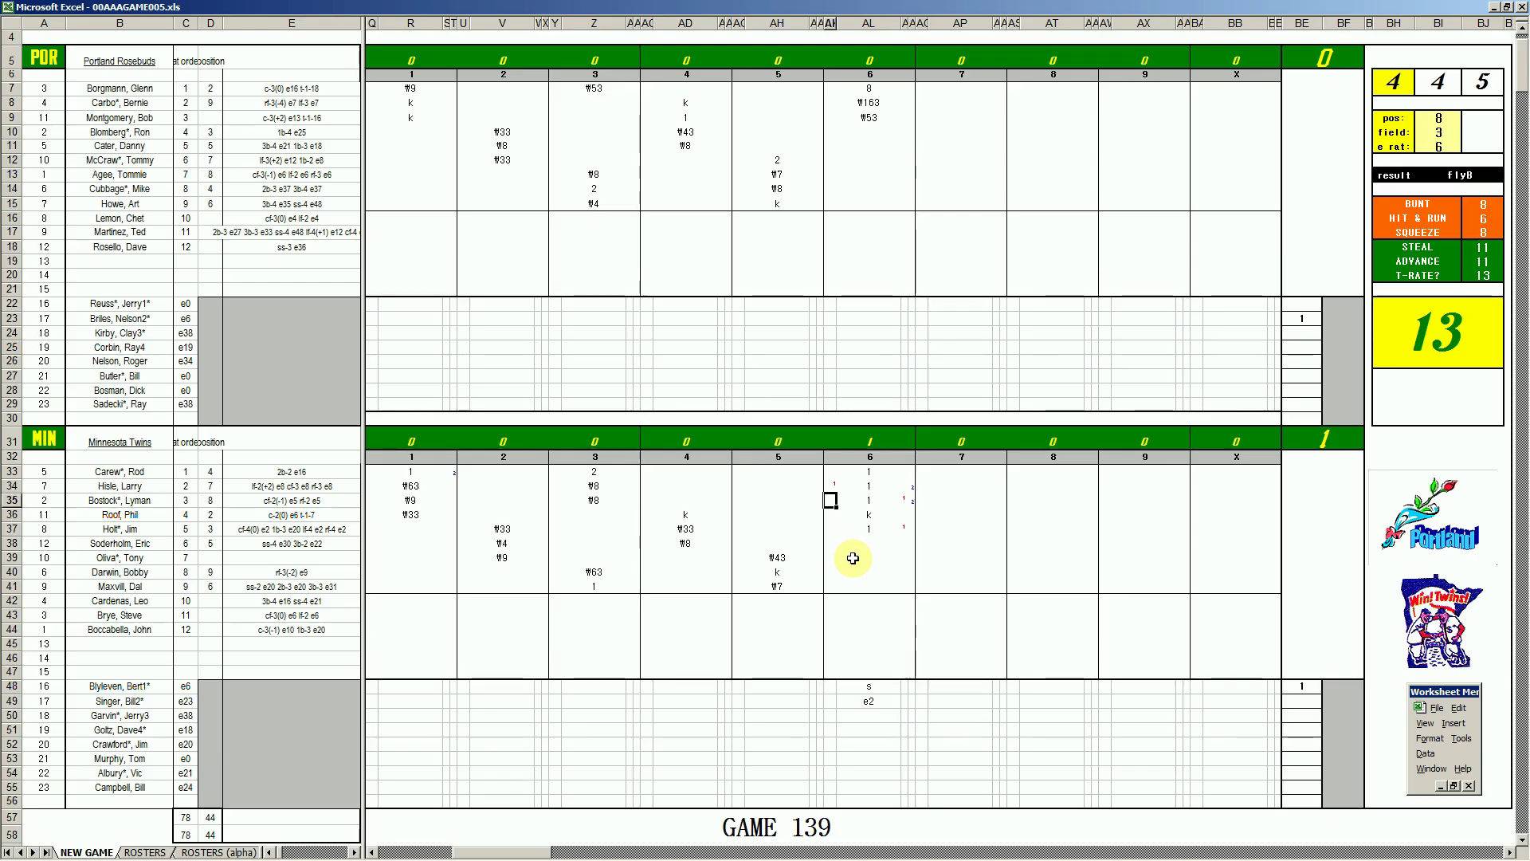
- Credit Minnesota's third batter with a run of 1 in the sixth inning, and enter ₩9 for the sixth batter
type("1")
key("Right")
key("F9")
key("Down")
key("Down")
key("Down")
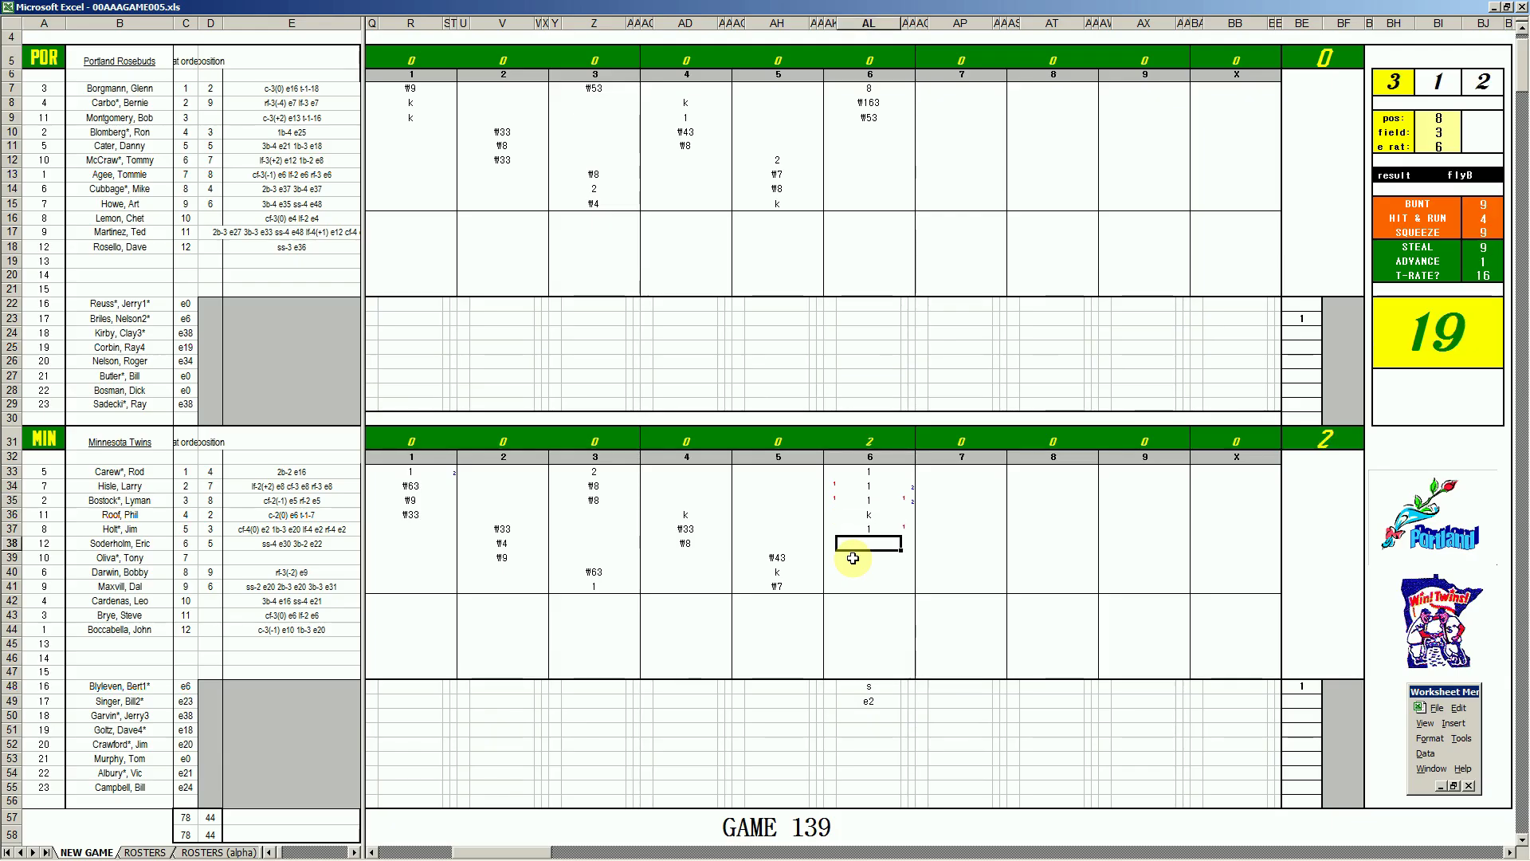
type("#9")
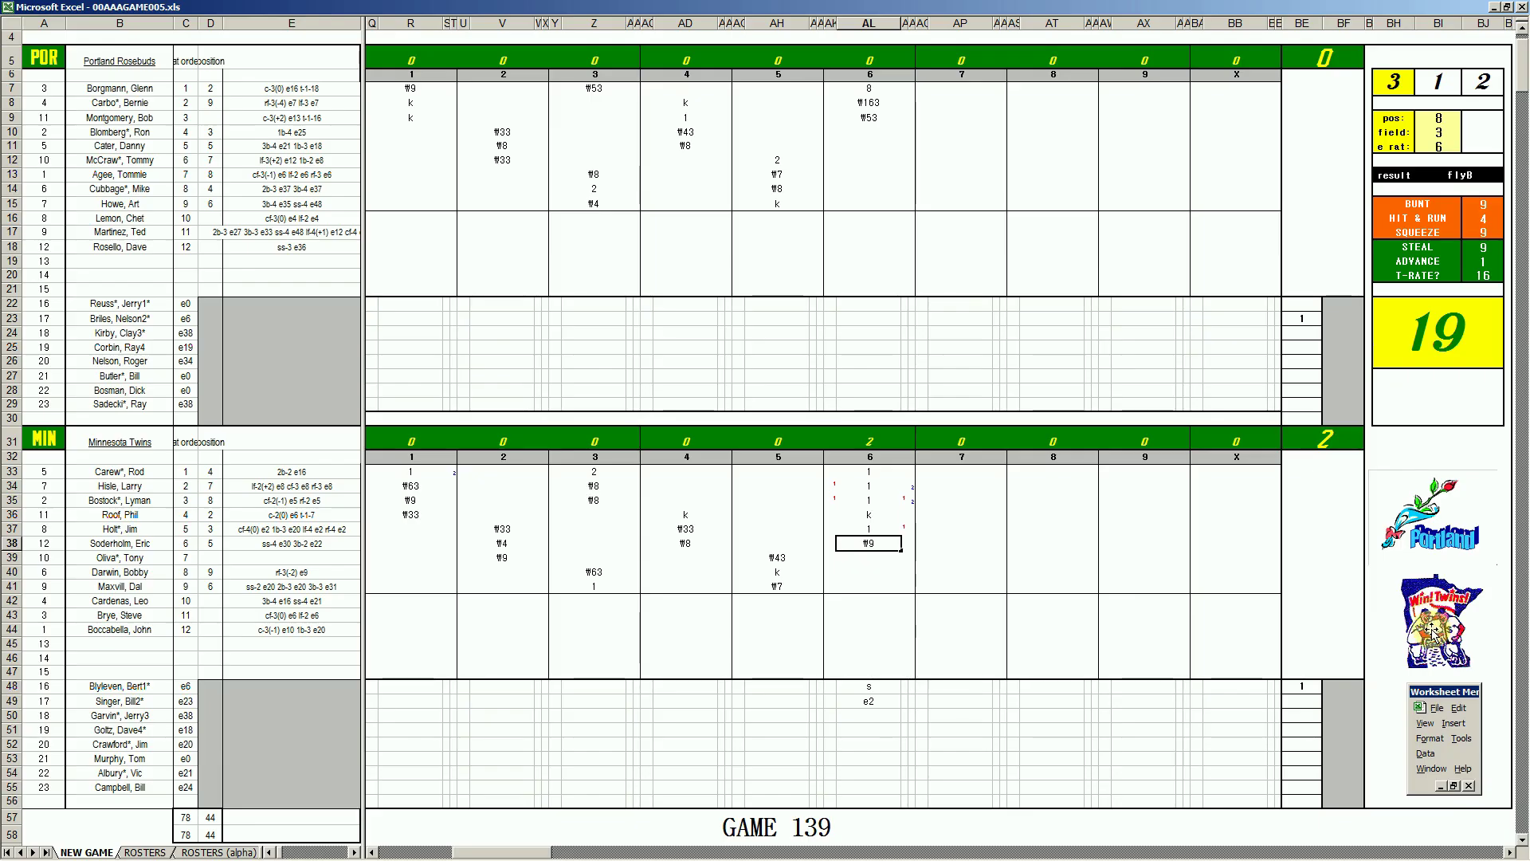
- Enter k, 2, ₩9 and ₩63 for Portland's fourth through seventh batters in the seventh inning
left_click(947, 134)
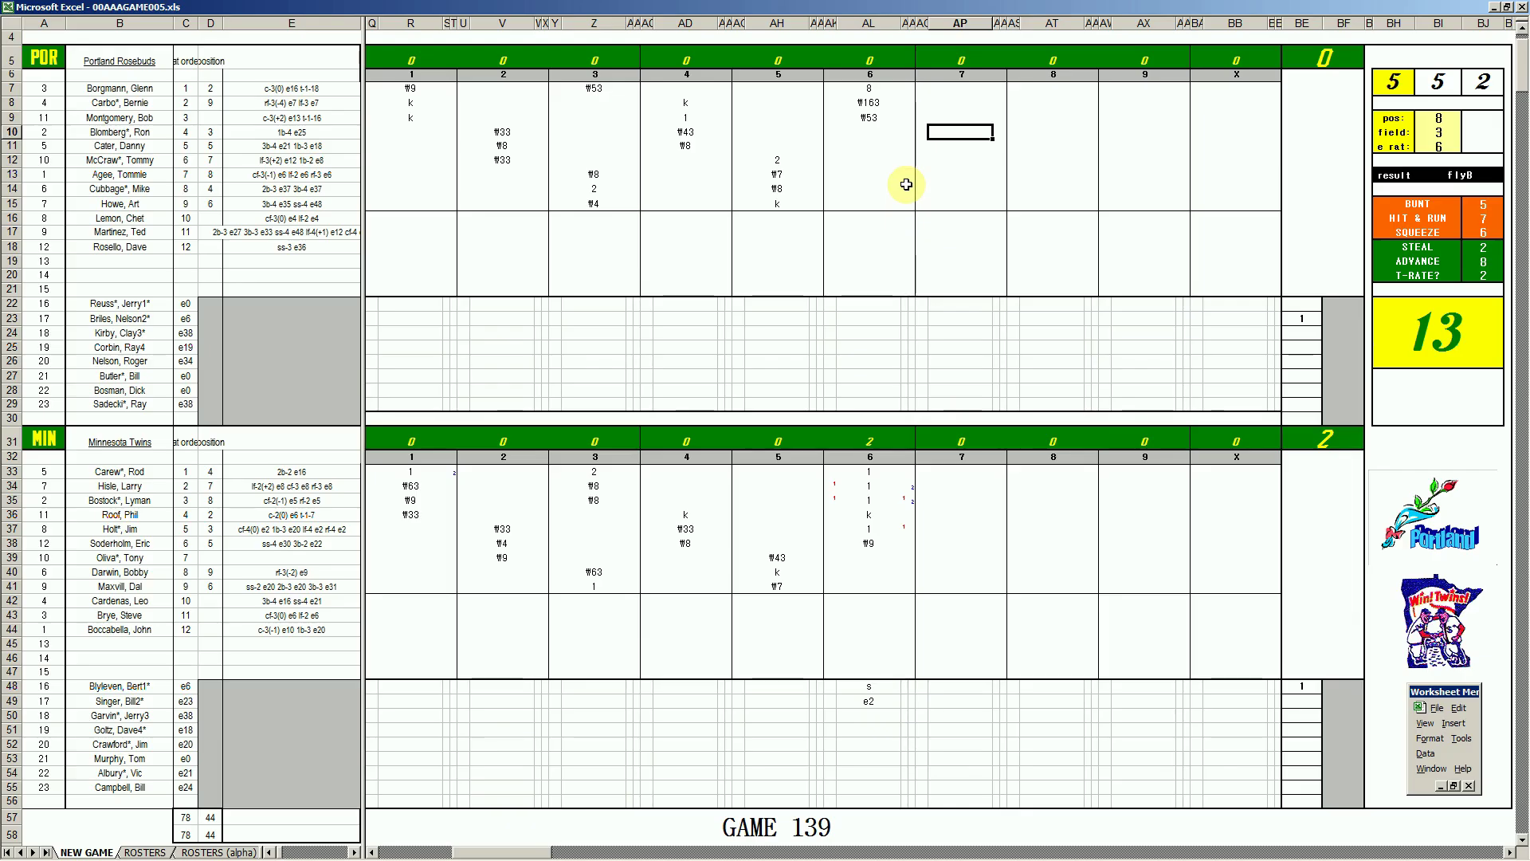
type("k")
key("Return")
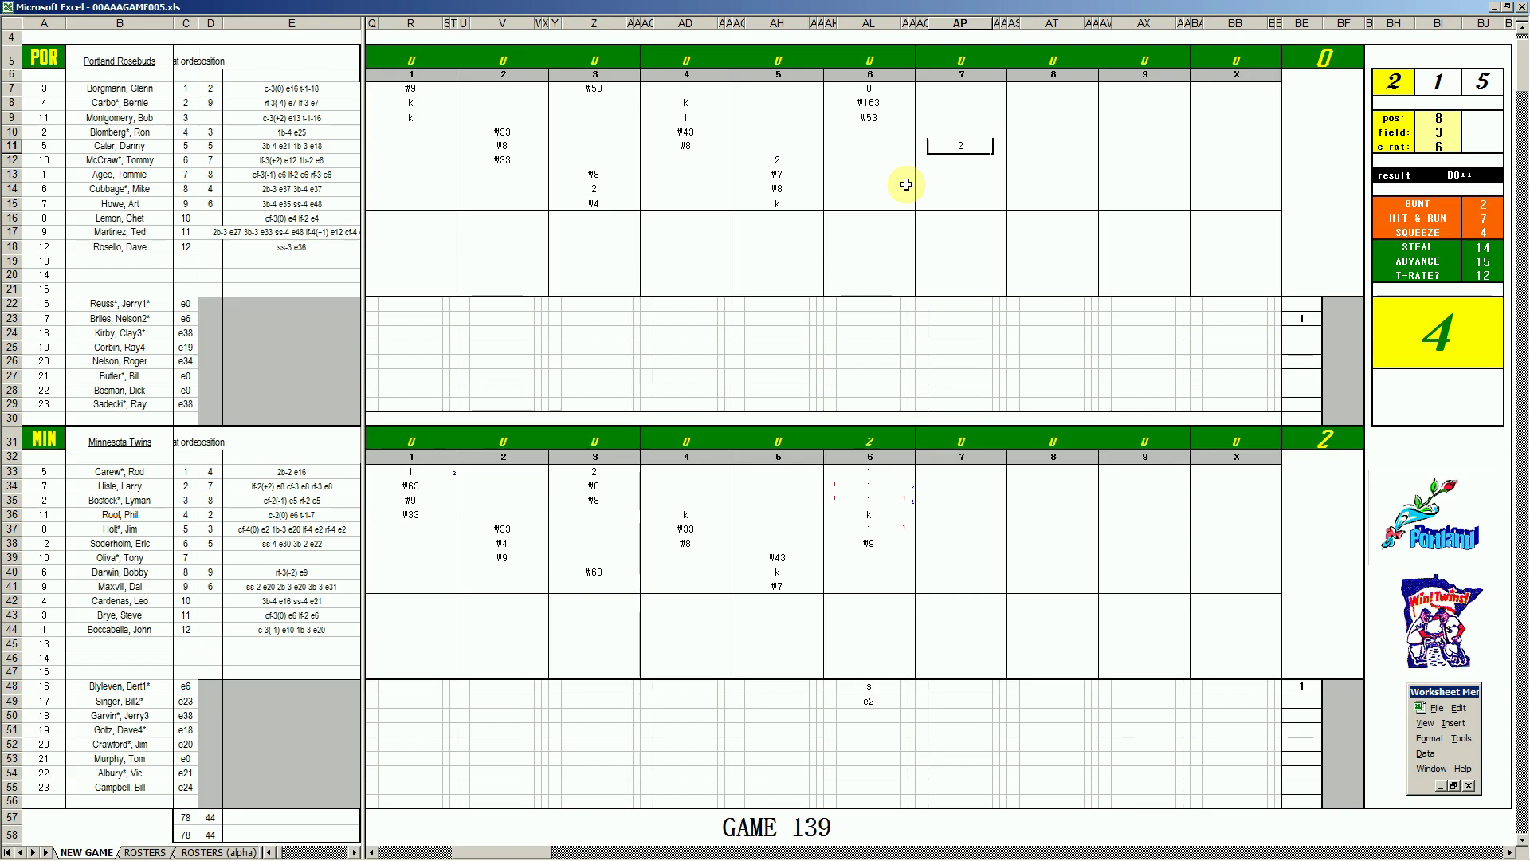
key("Return")
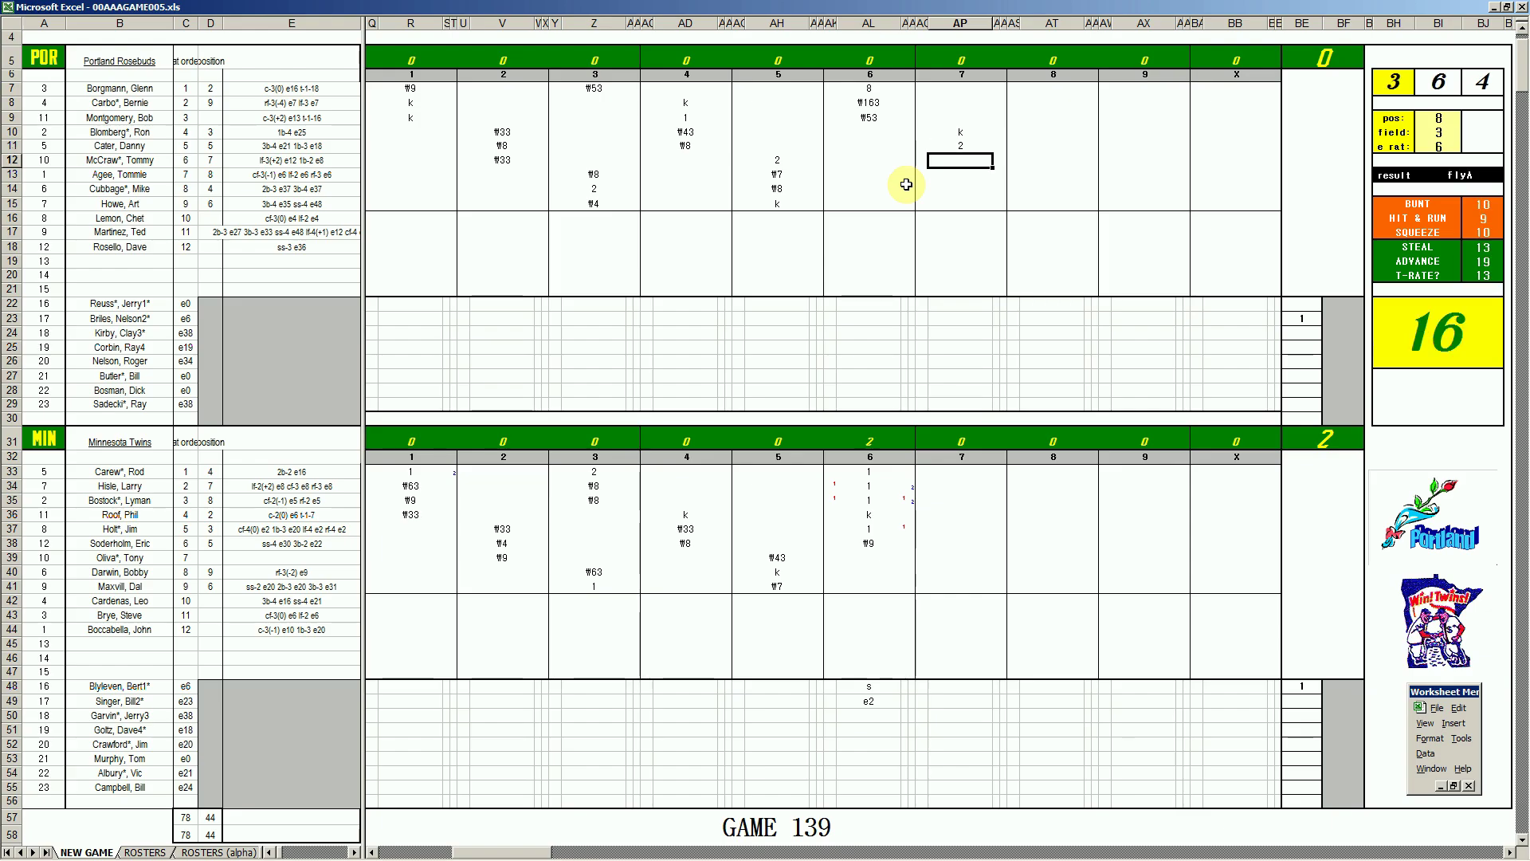
type("#9")
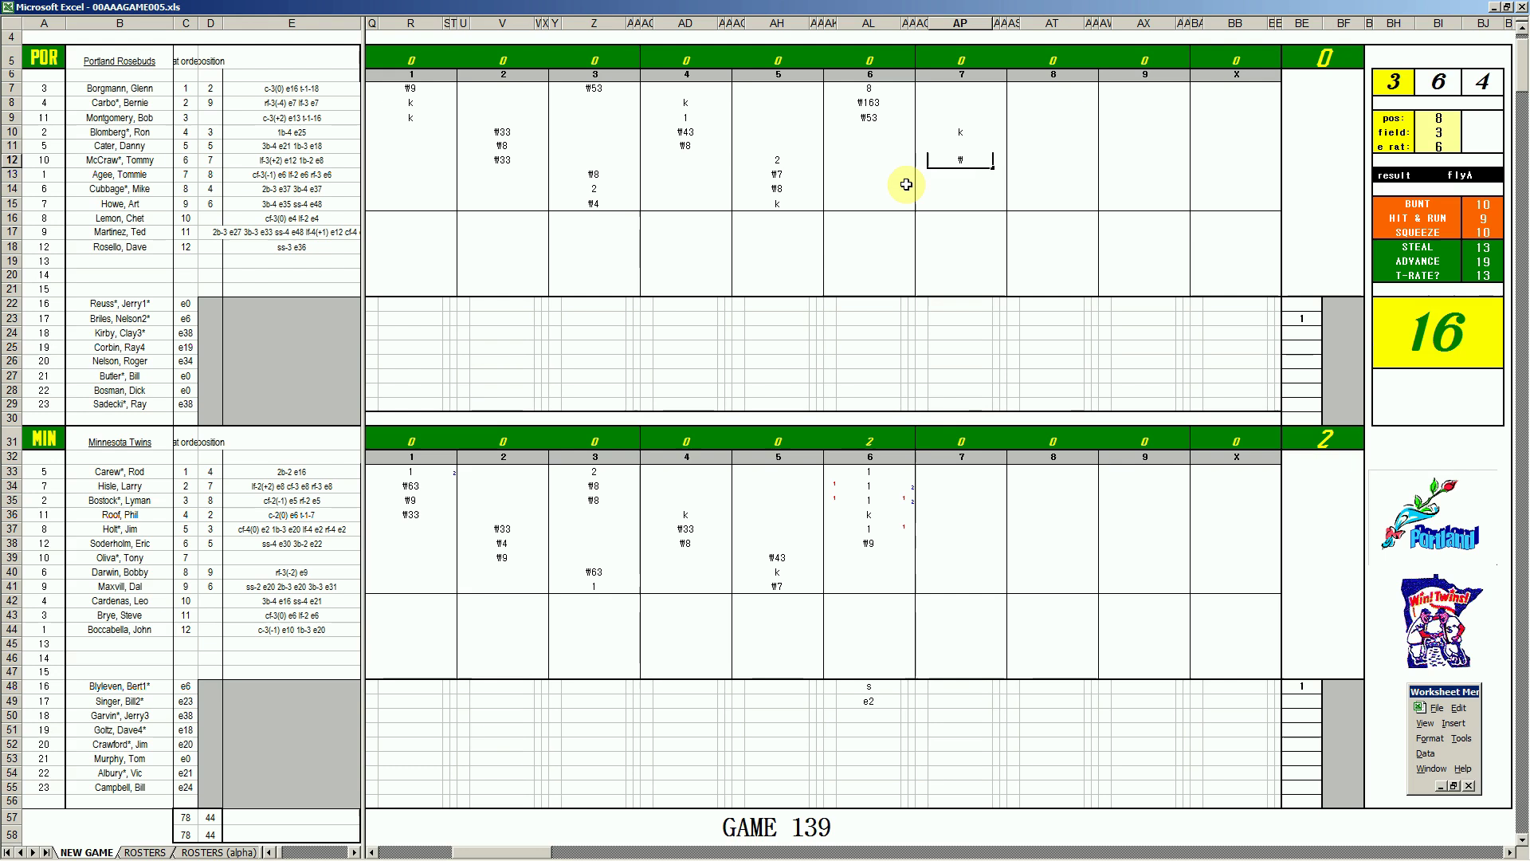
key("Return")
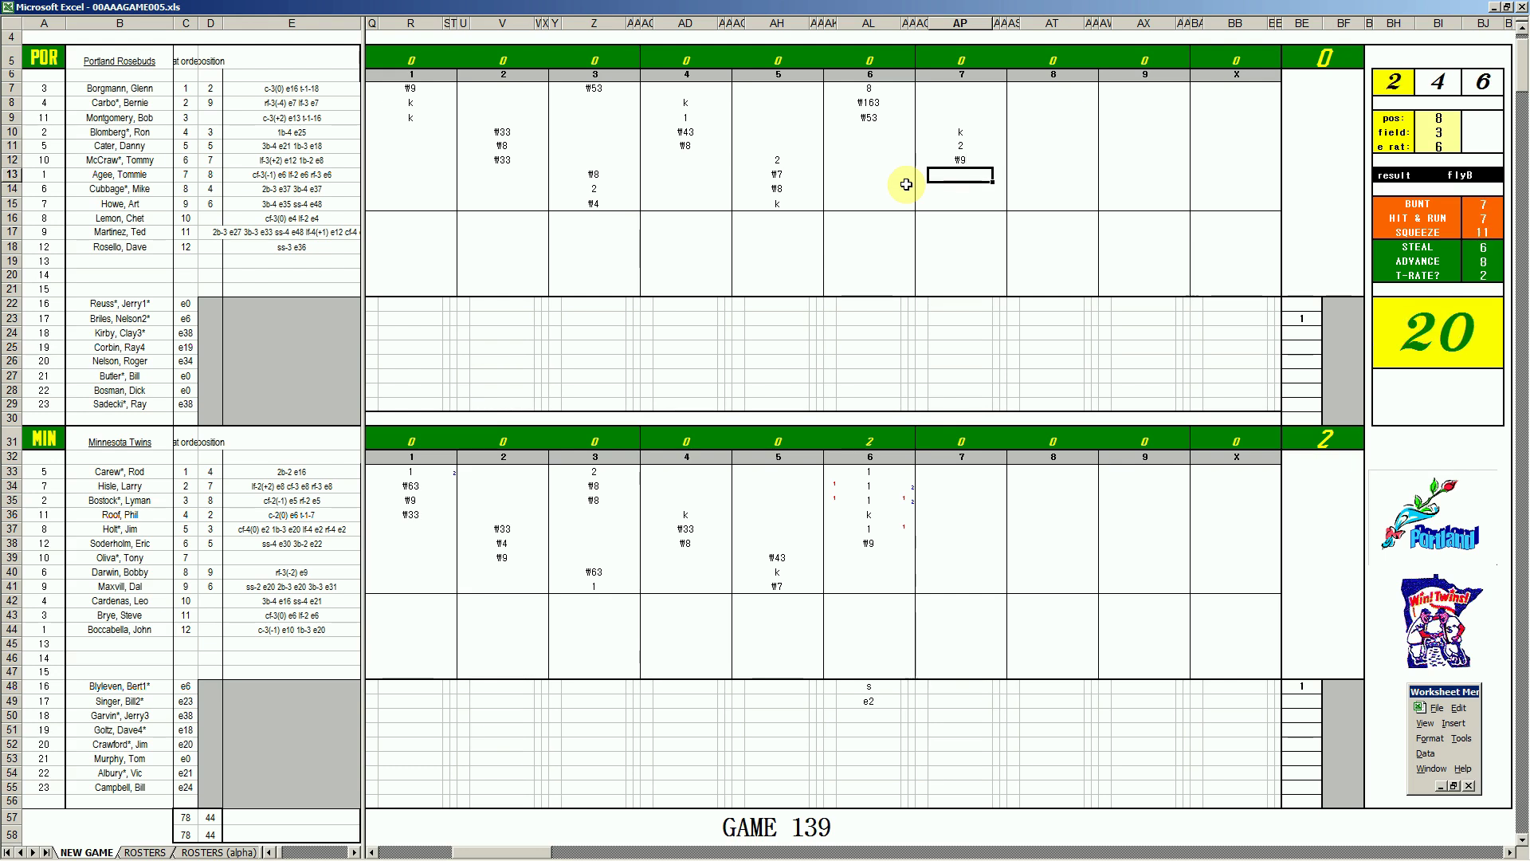
type("#63")
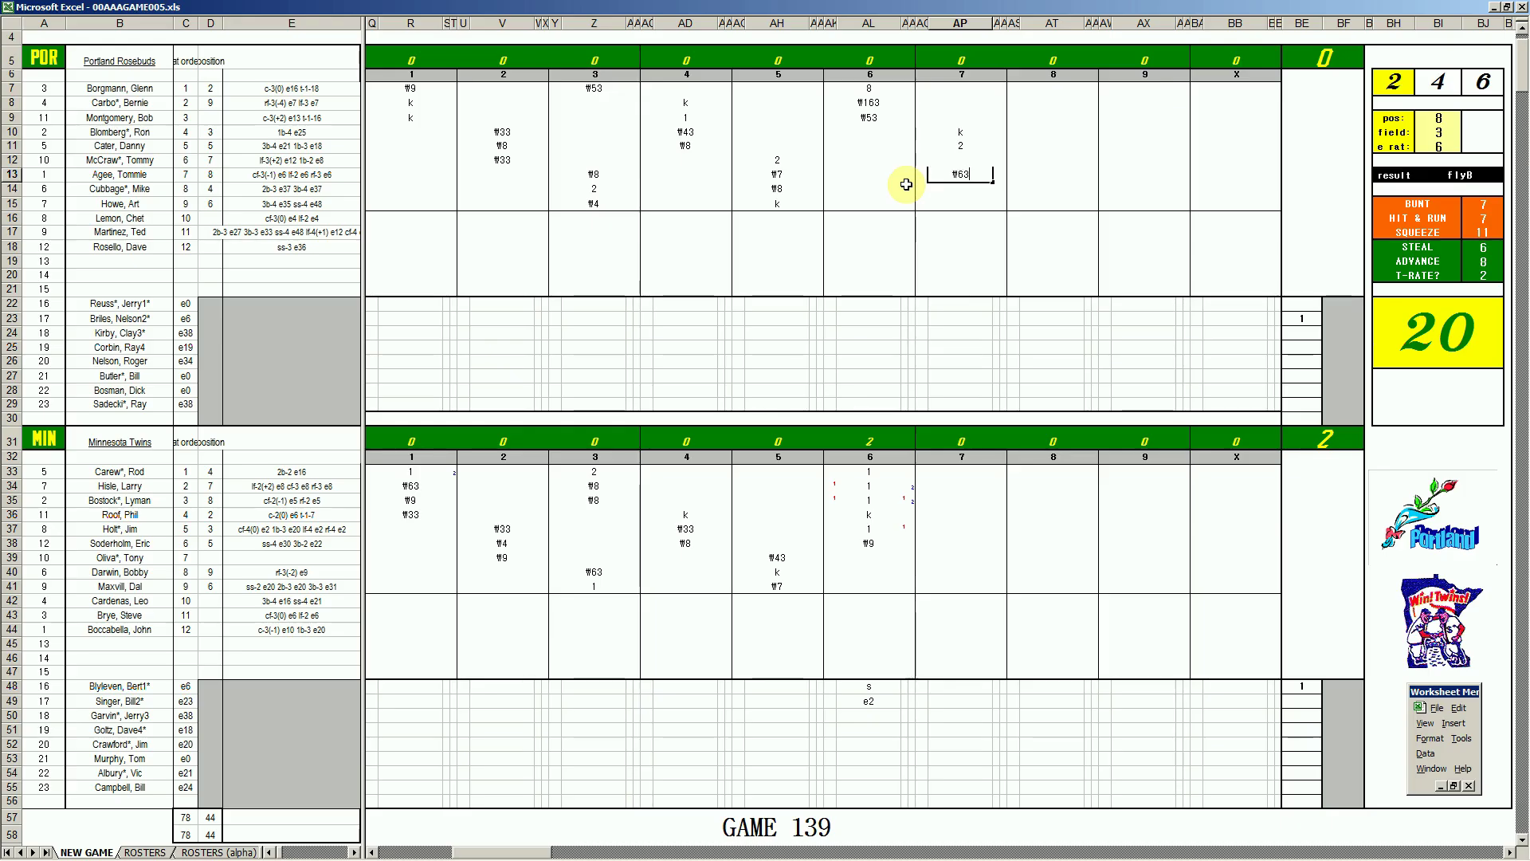
- Switch to the Spotify web player, read the artist details for Motherlode, and return to the 00AAAGAME005.xls scoresheet
left_click(151, 851)
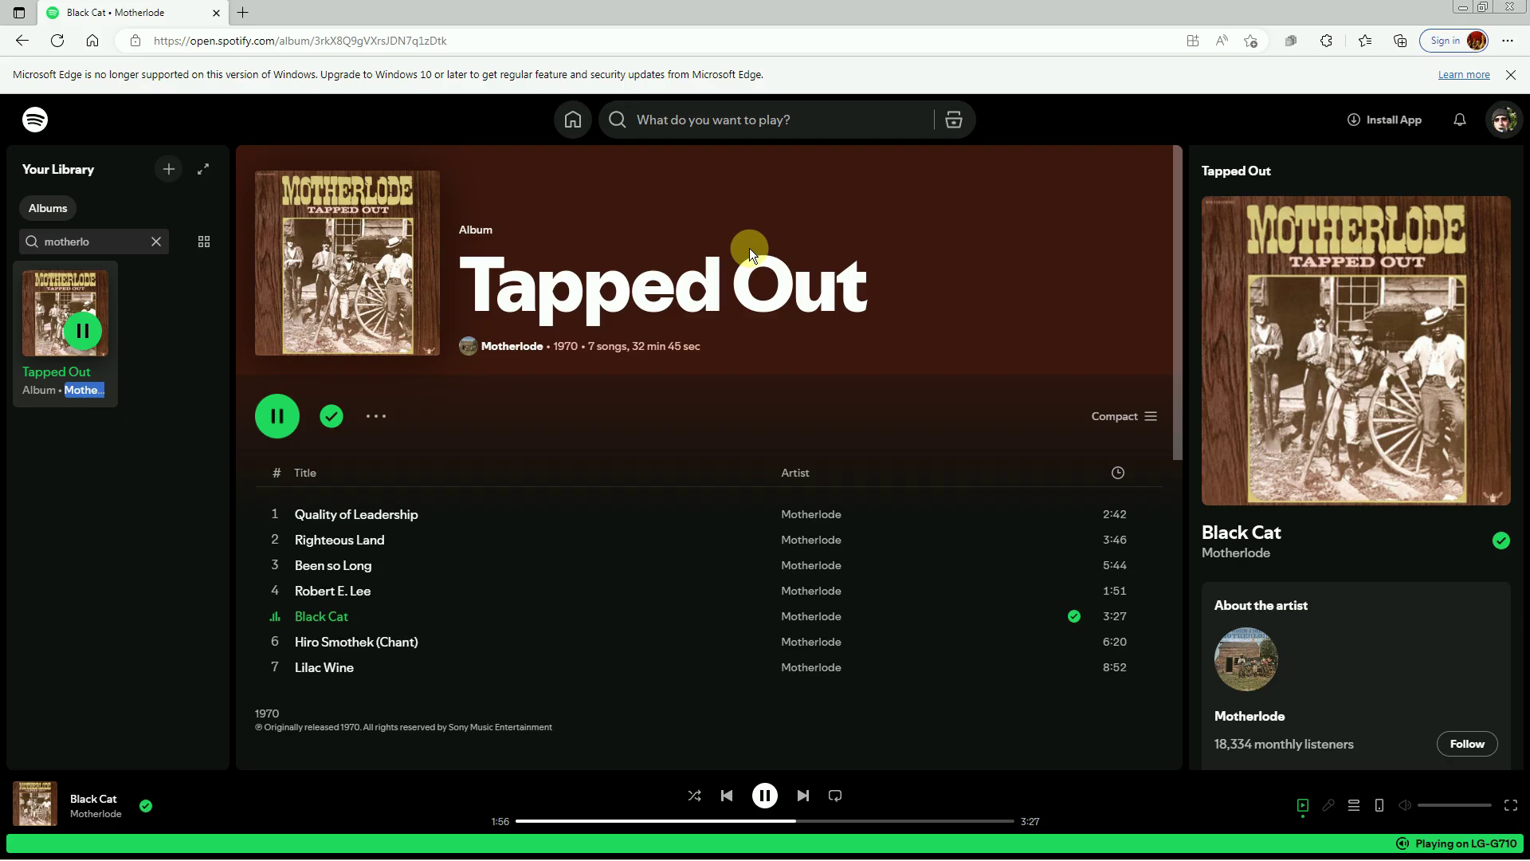
left_click(1289, 615)
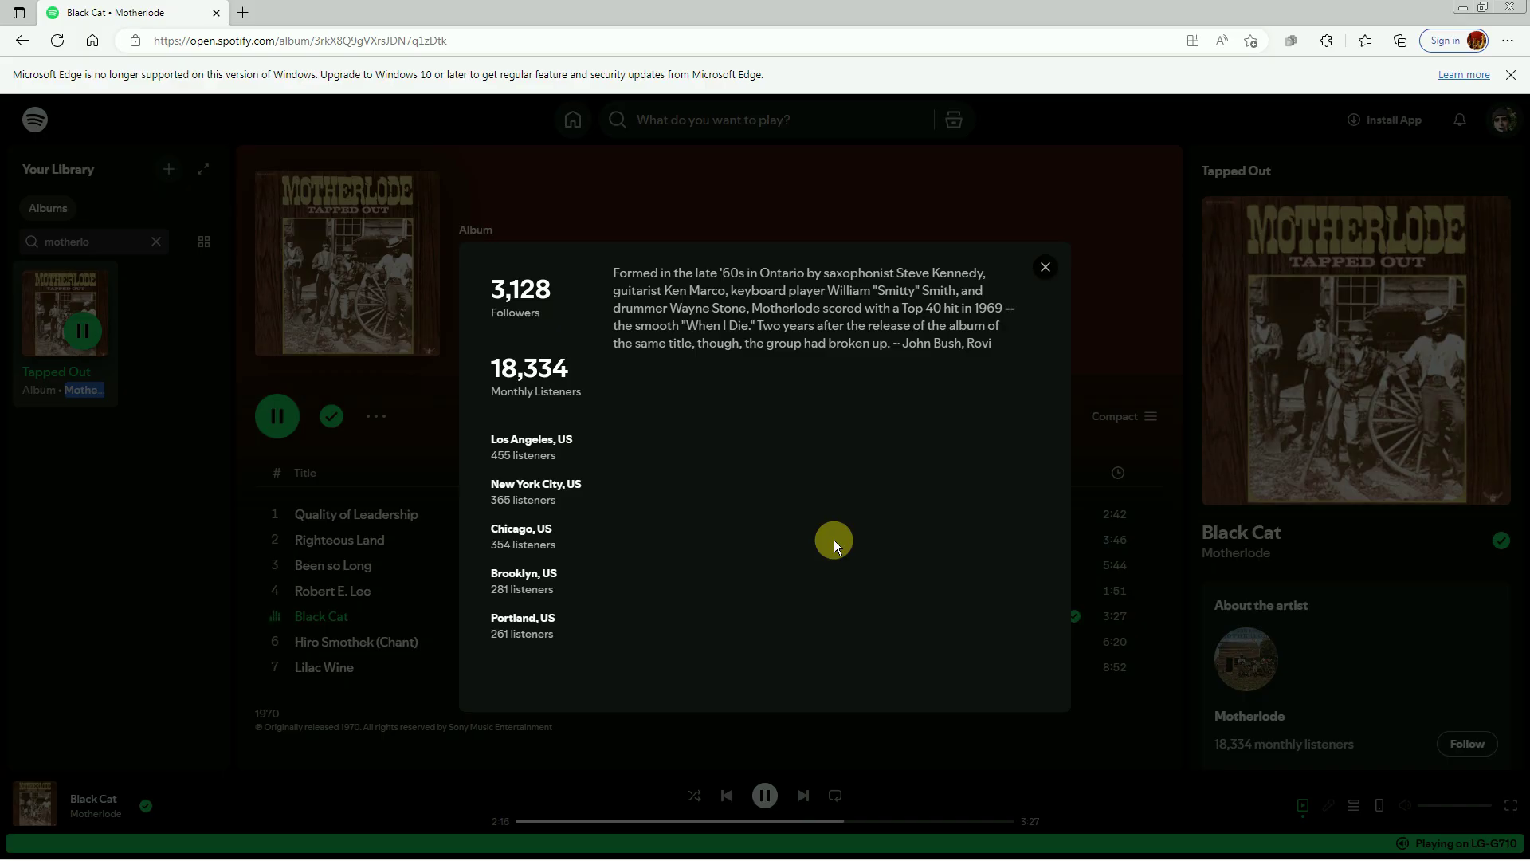
left_click(1044, 275)
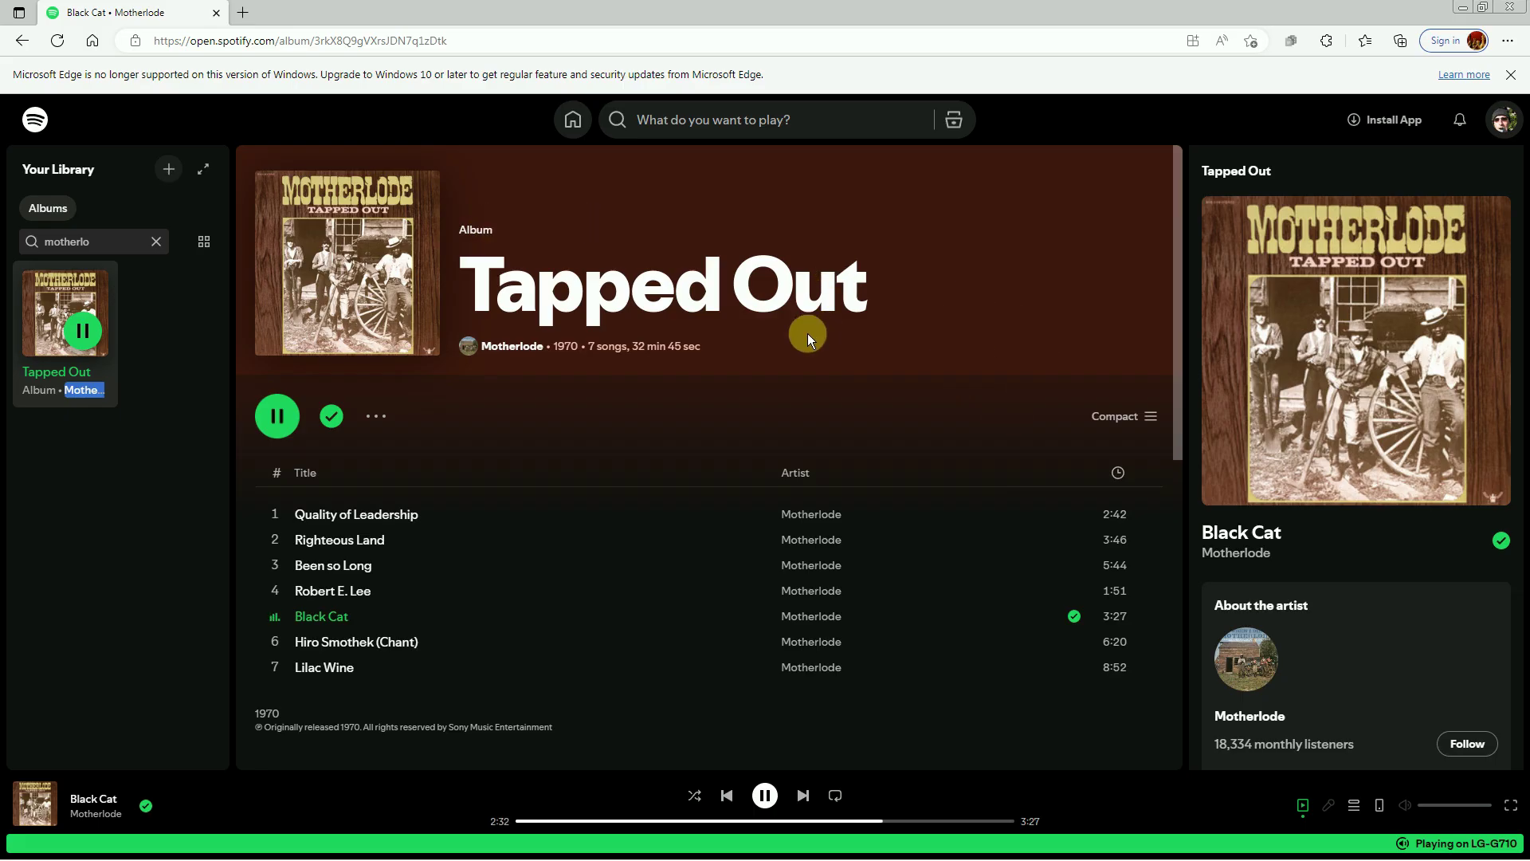
mouse_move(510, 854)
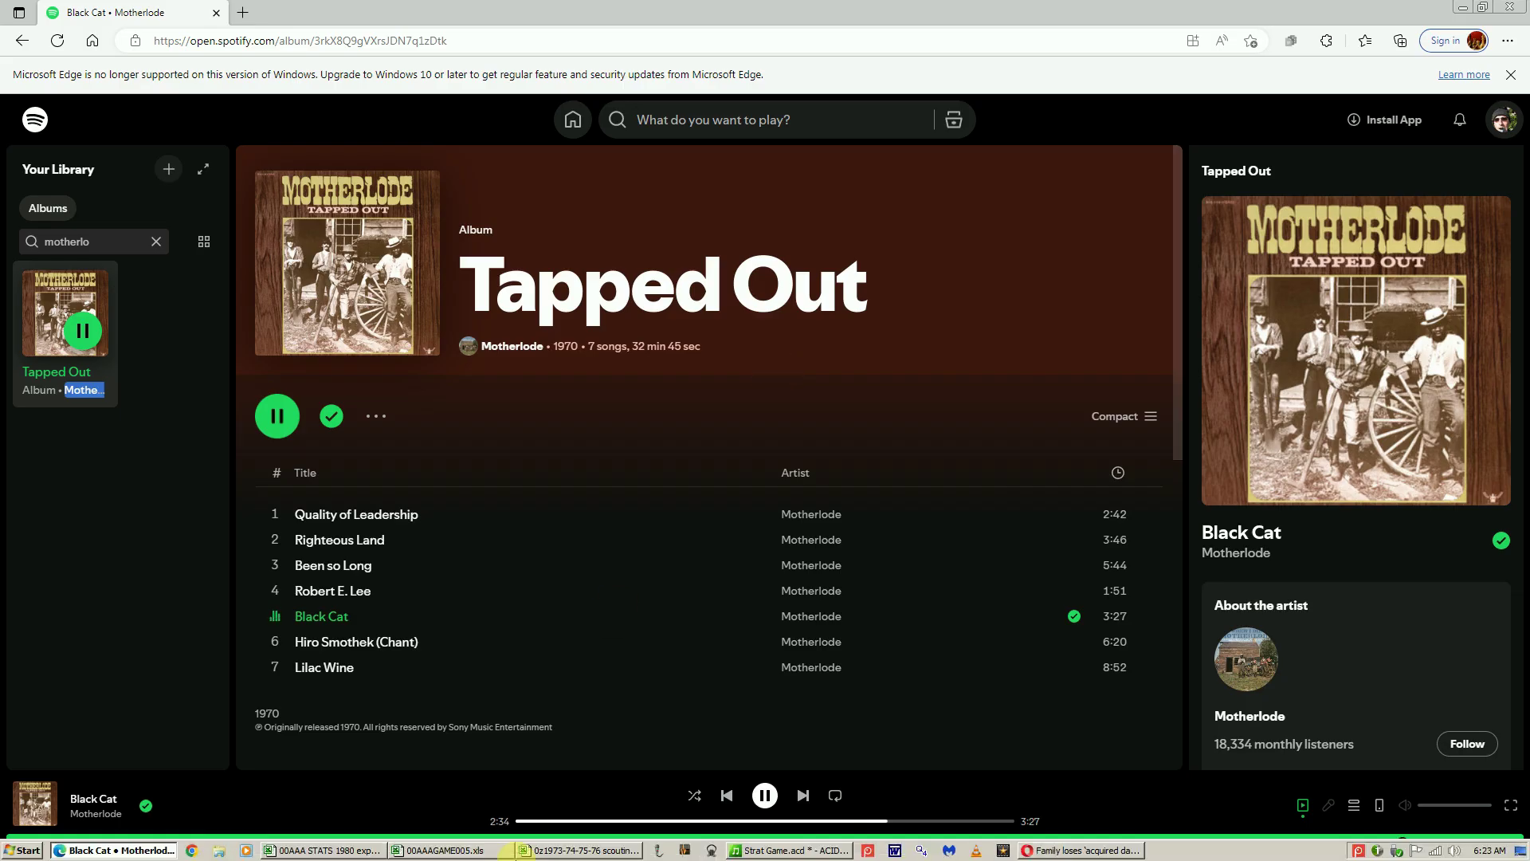
left_click(465, 850)
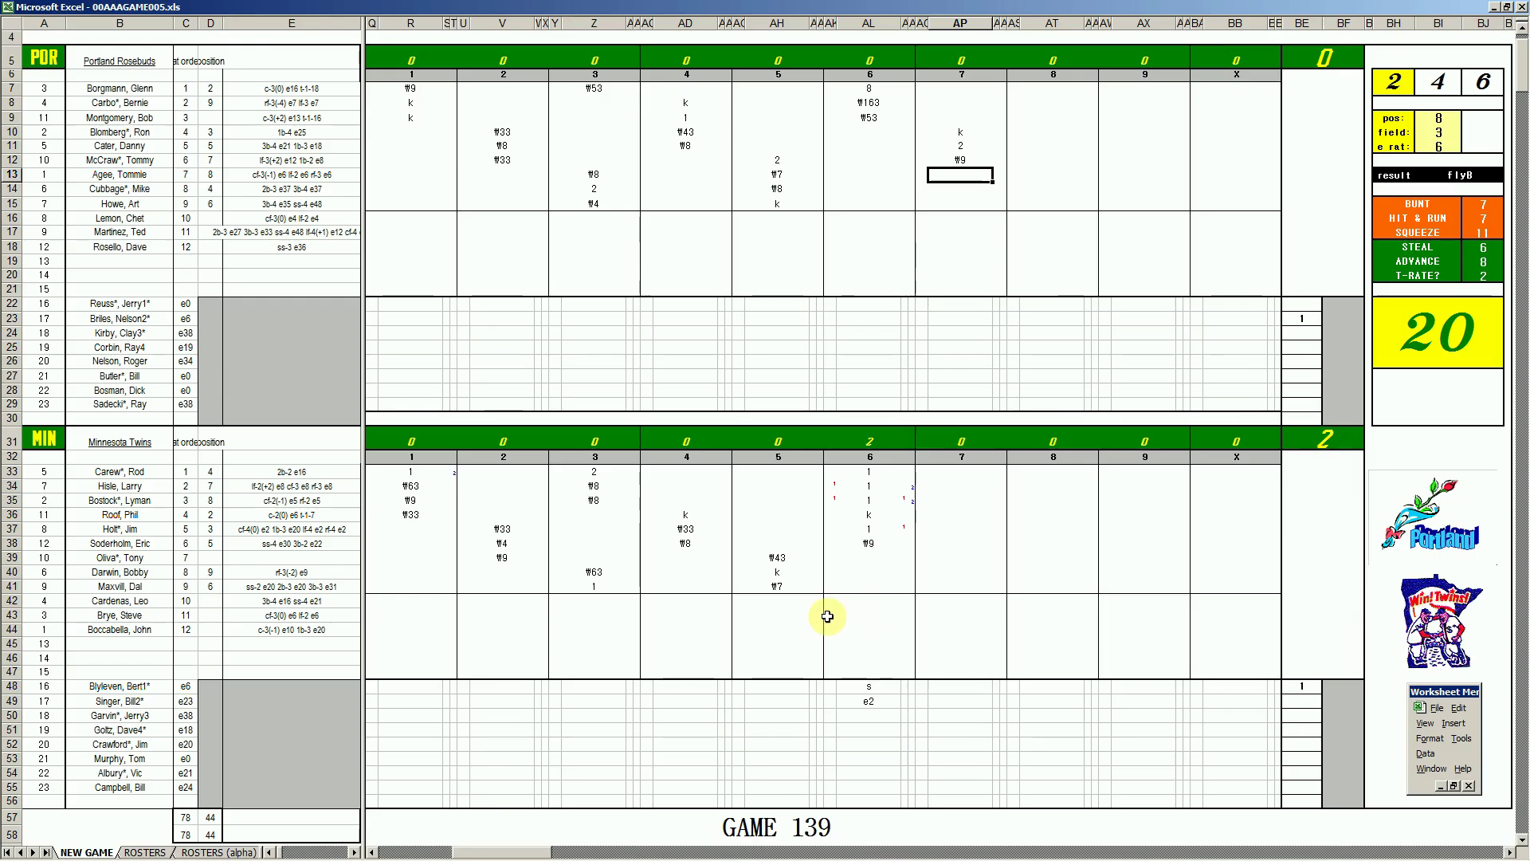
- Enter 8 for Minnesota's seventh batter in the seventh inning
left_click(934, 558)
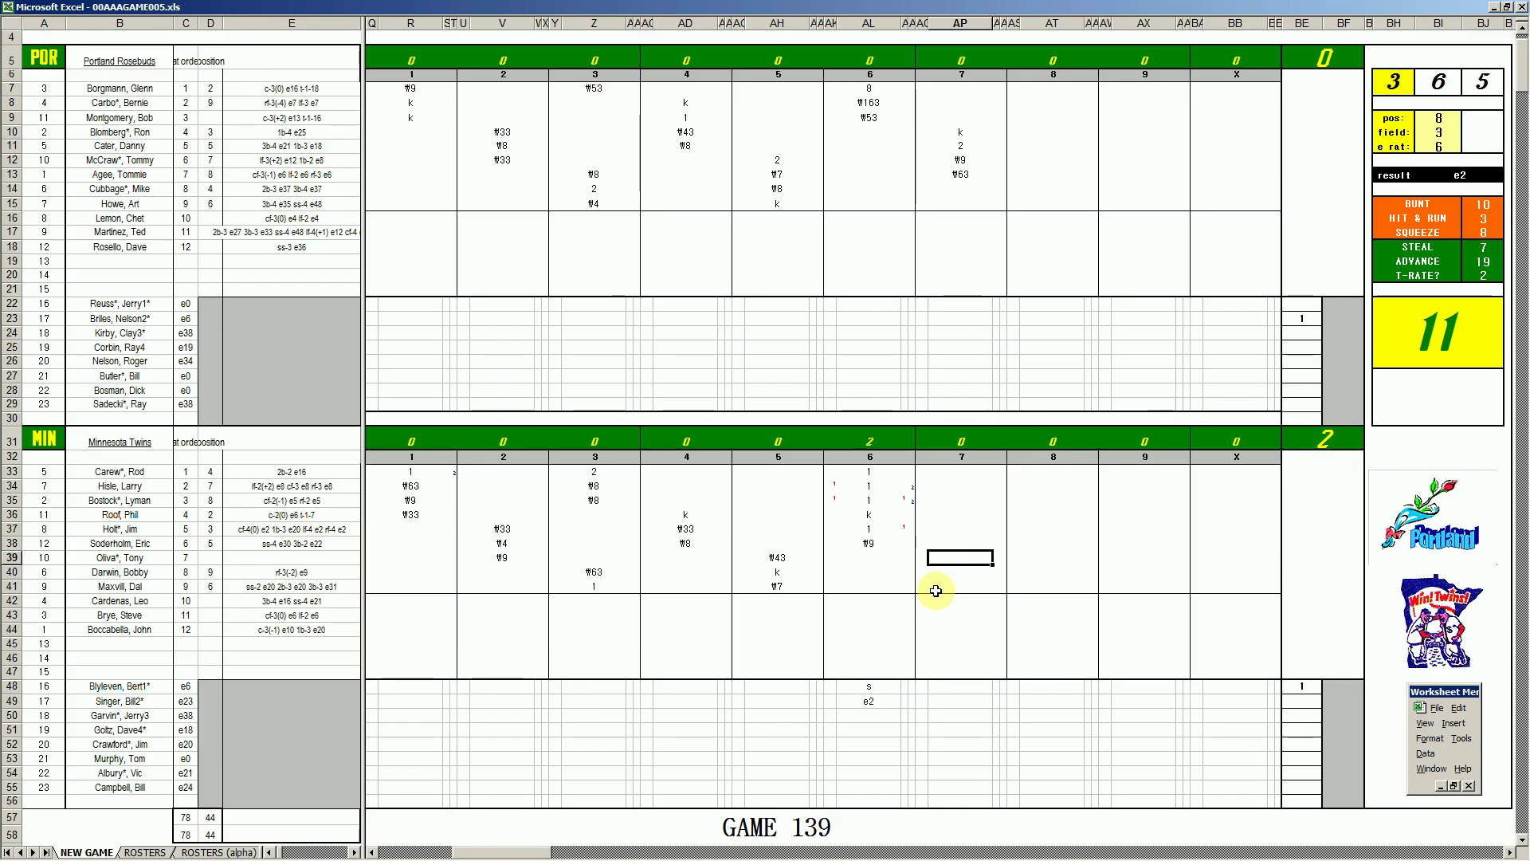
type("8")
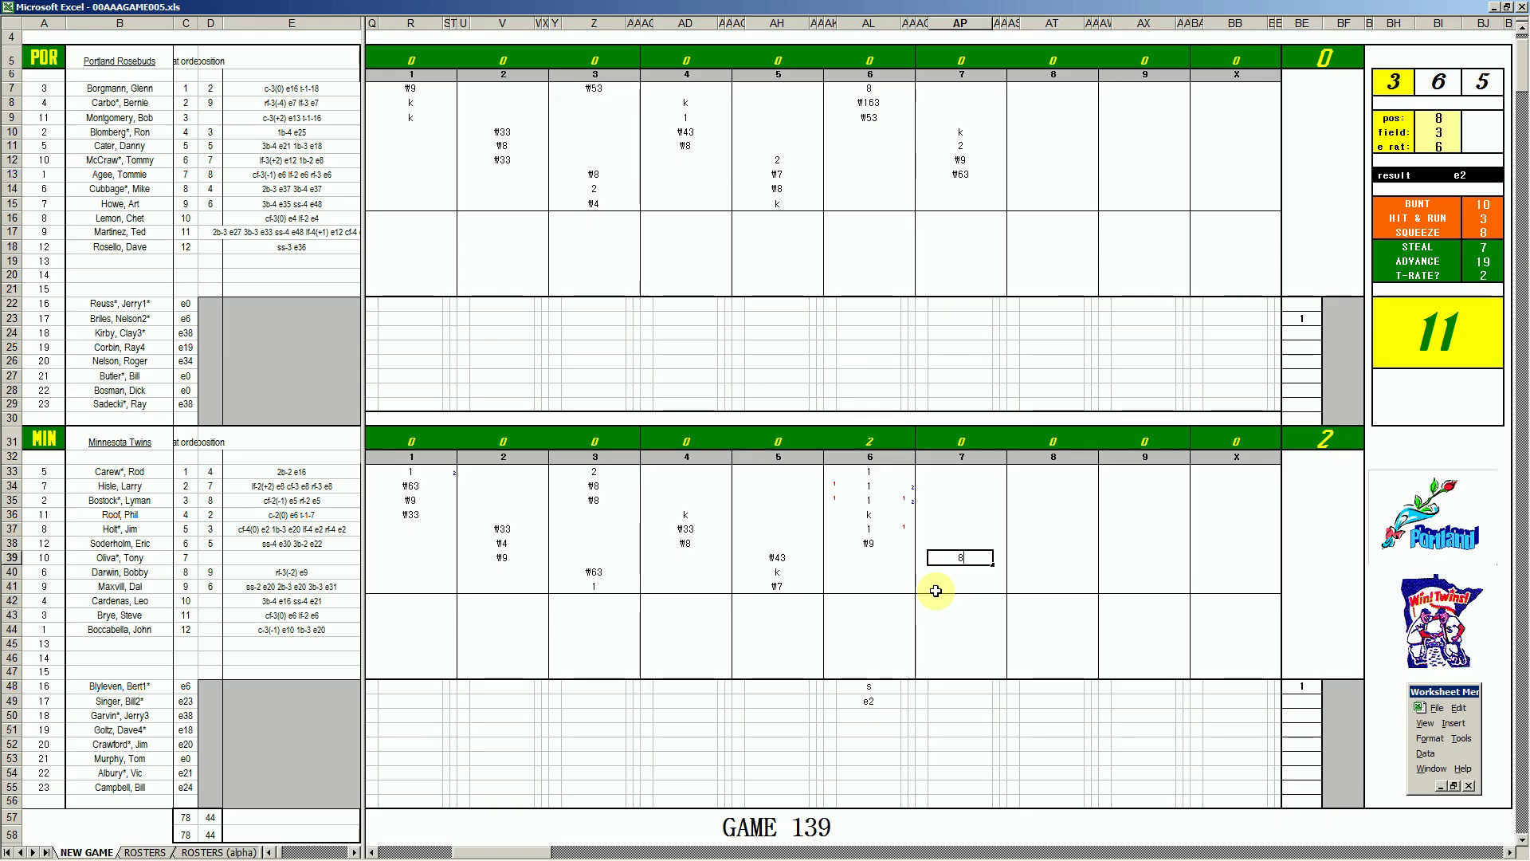
key("Return")
- Enter 1 for Minnesota's substitute in lineup slot 11 and 9 for the ninth batter in the seventh inning
key("Return")
key("Return")
key("Return")
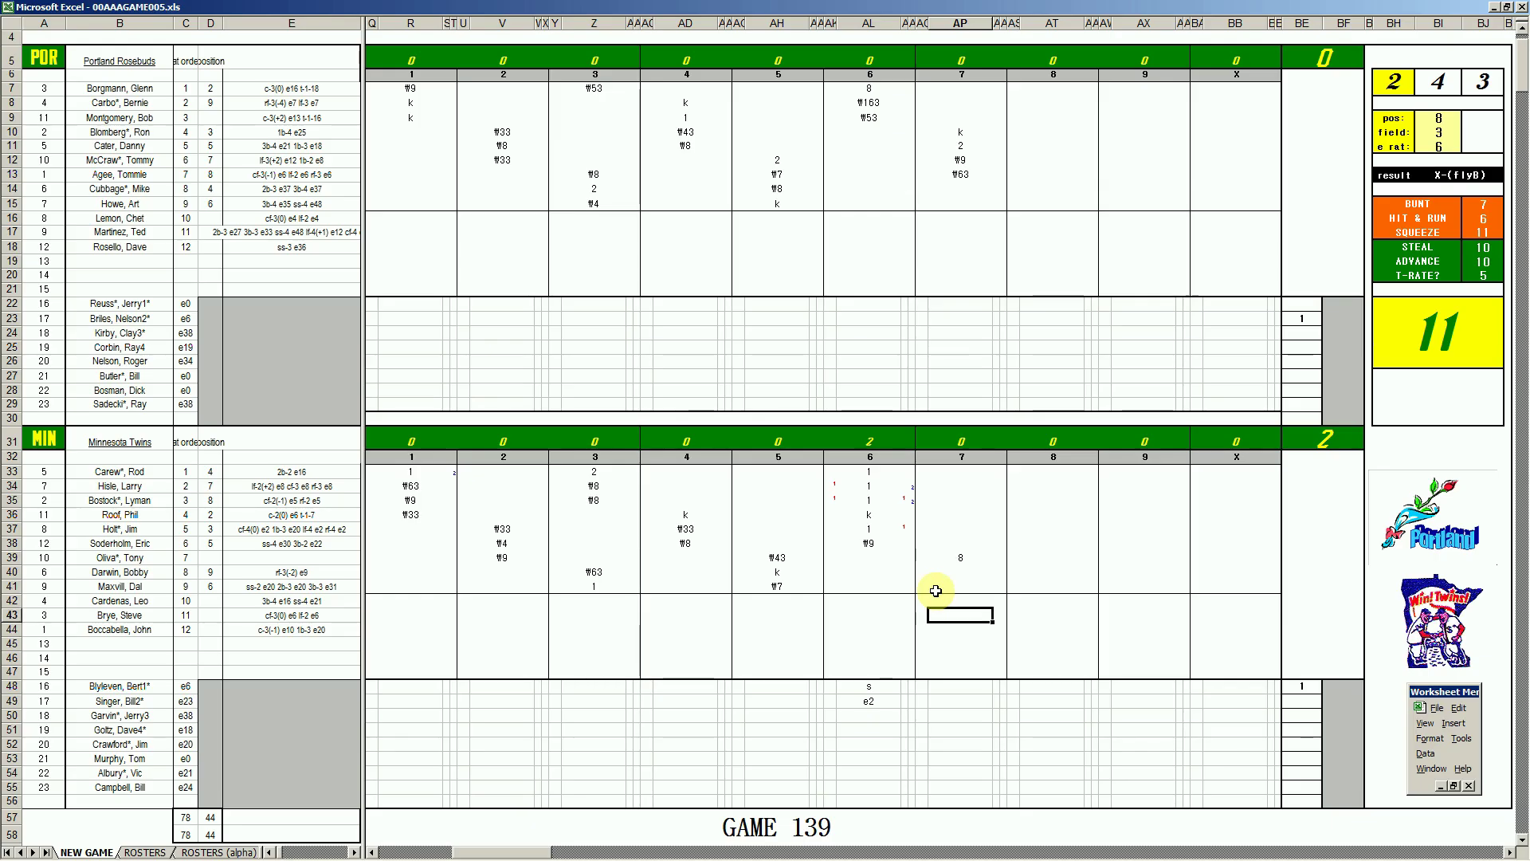
type("1")
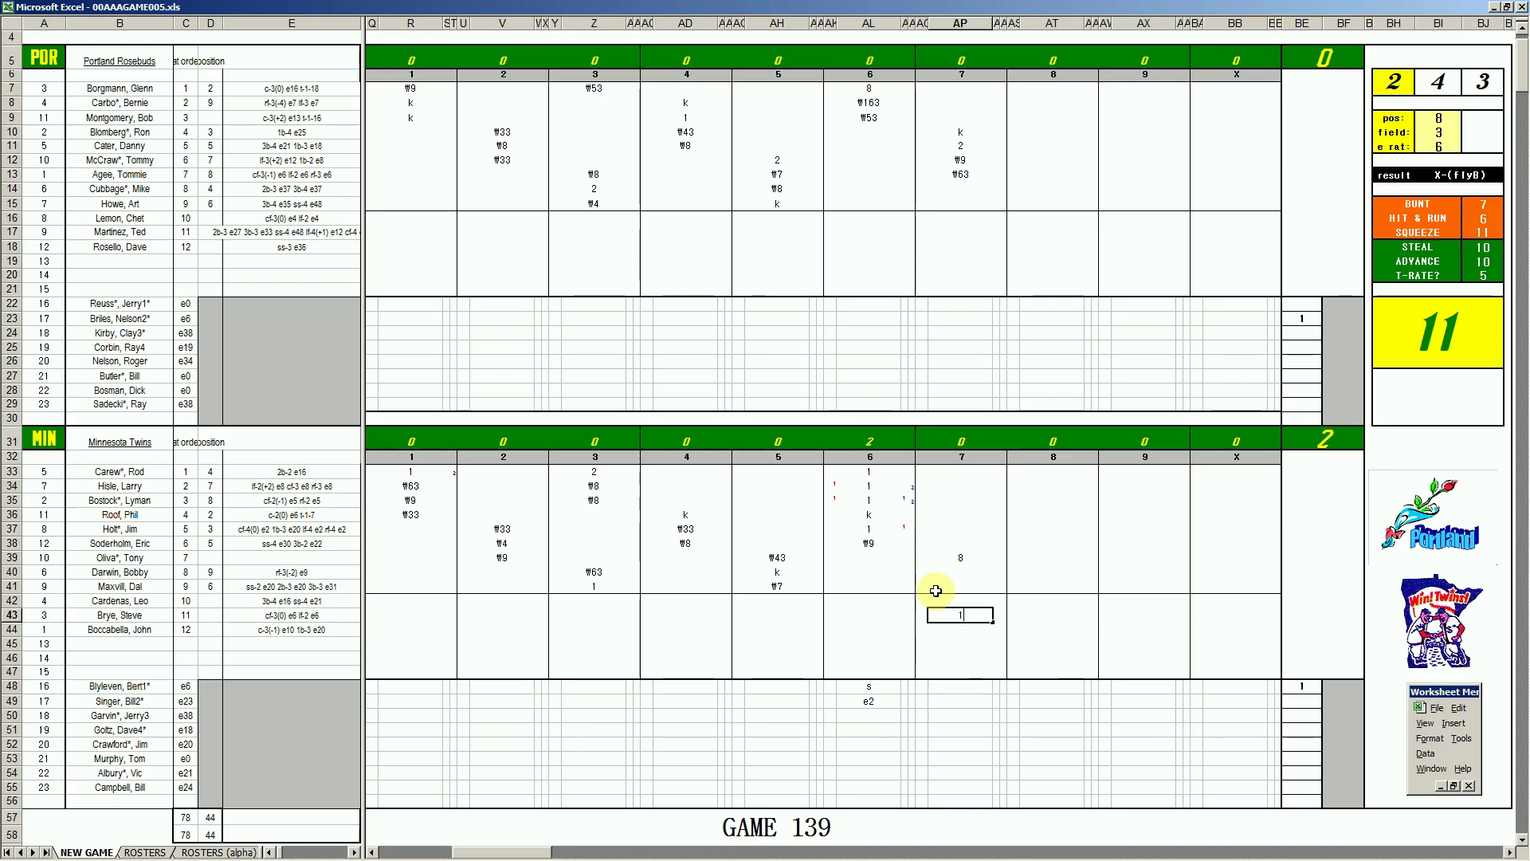
key("Up")
key("Up")
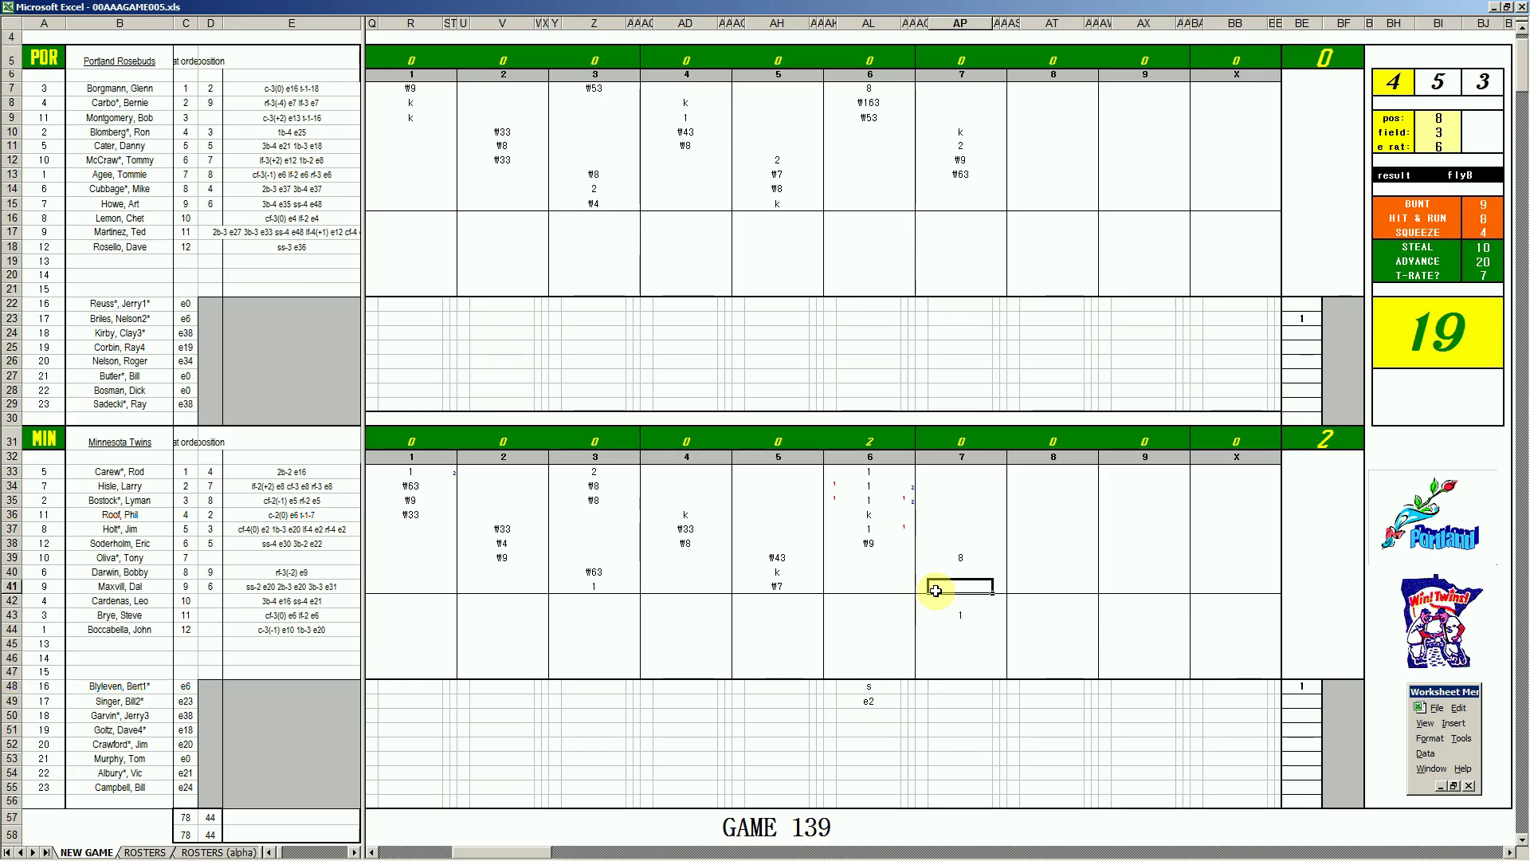
type("9")
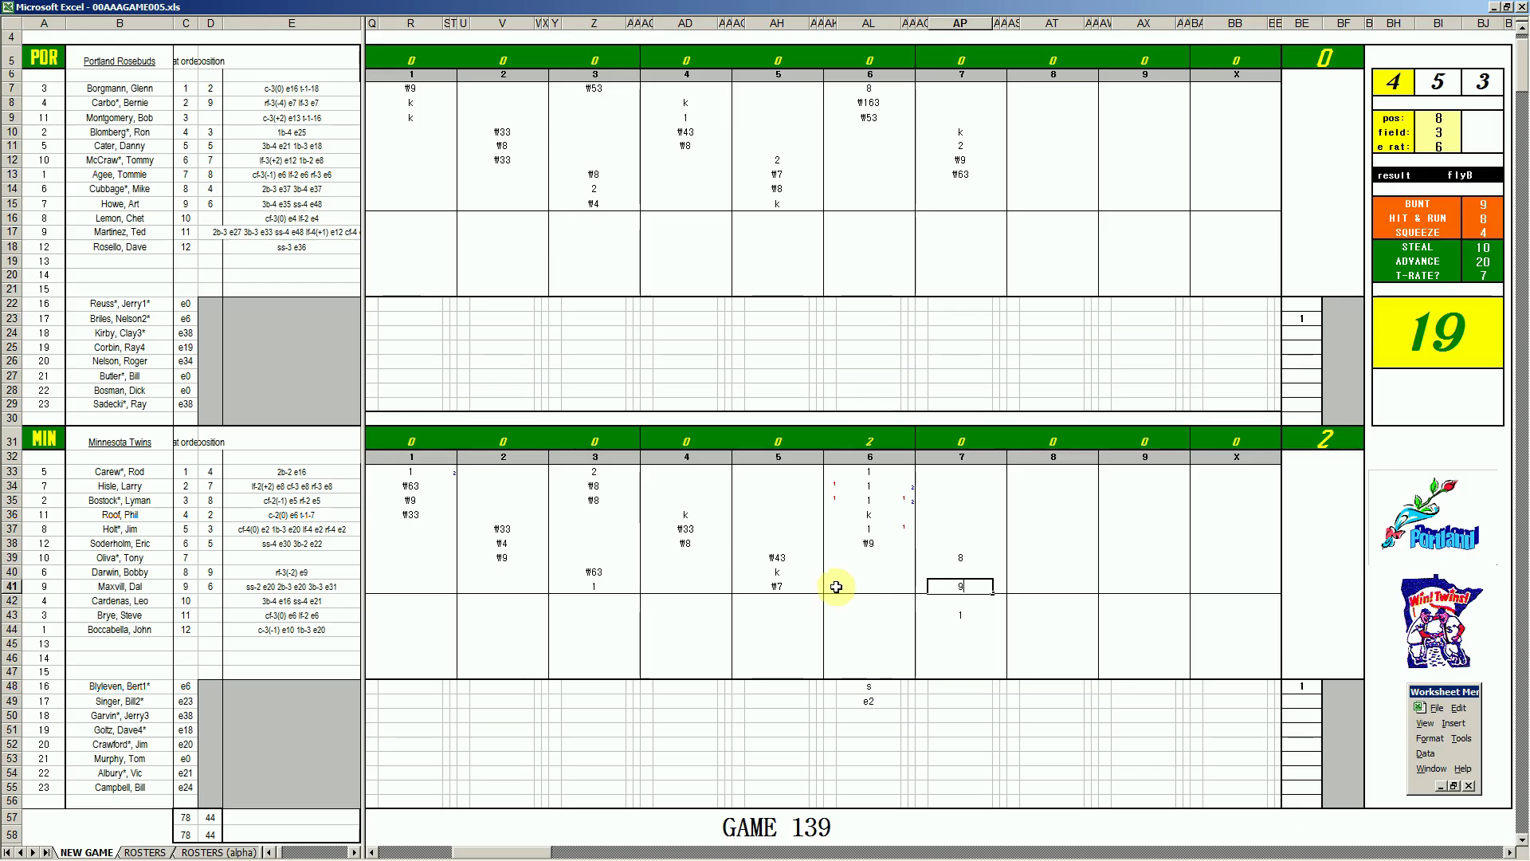
- Enter 1 for Minnesota's leadoff batter in the seventh inning and fill in the narrow stat cell beside that result
left_click(960, 473)
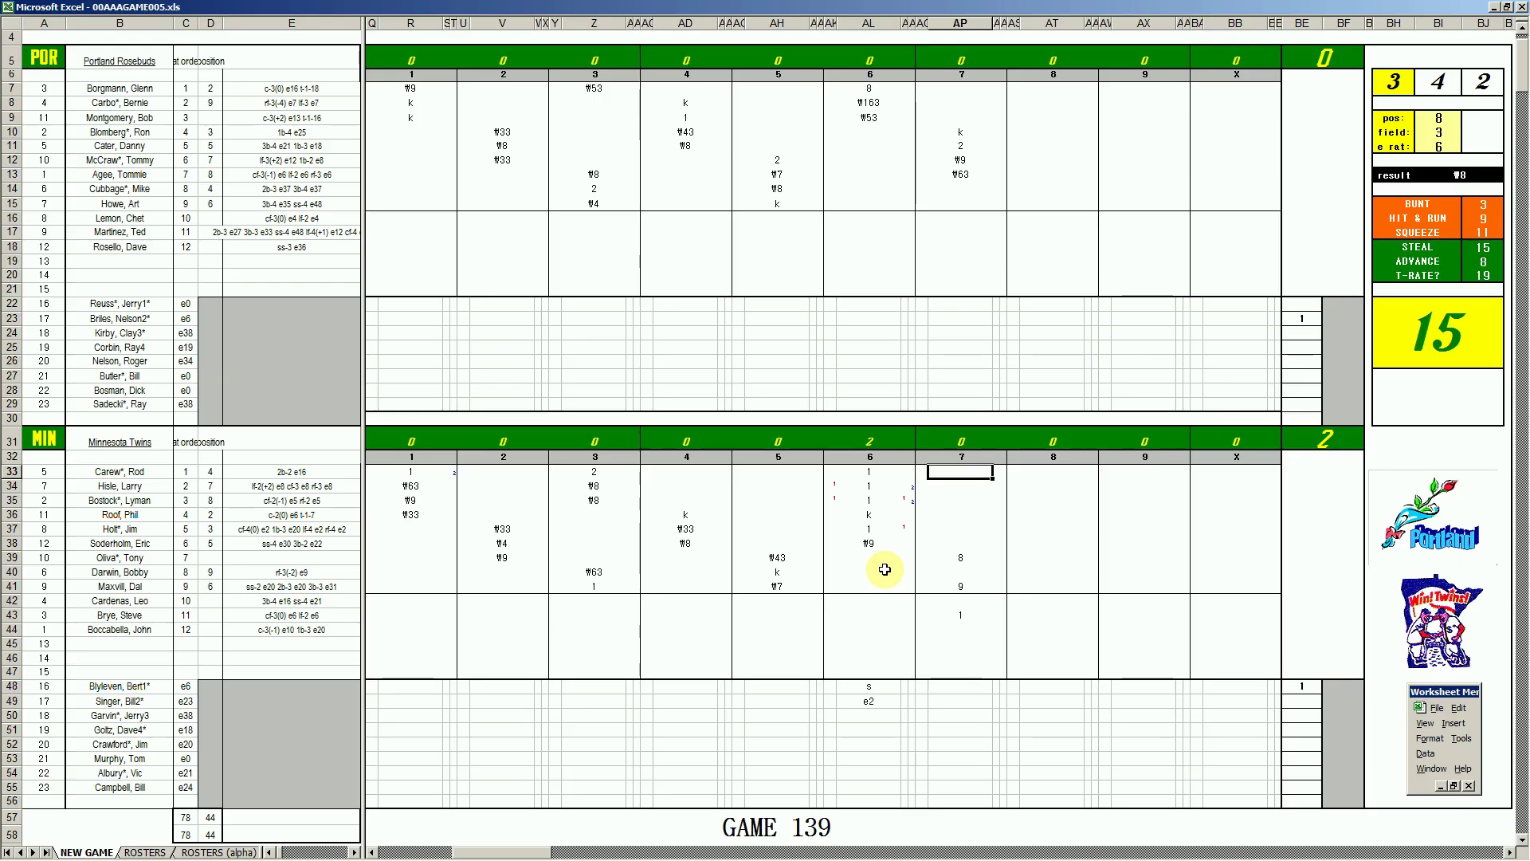
type("1")
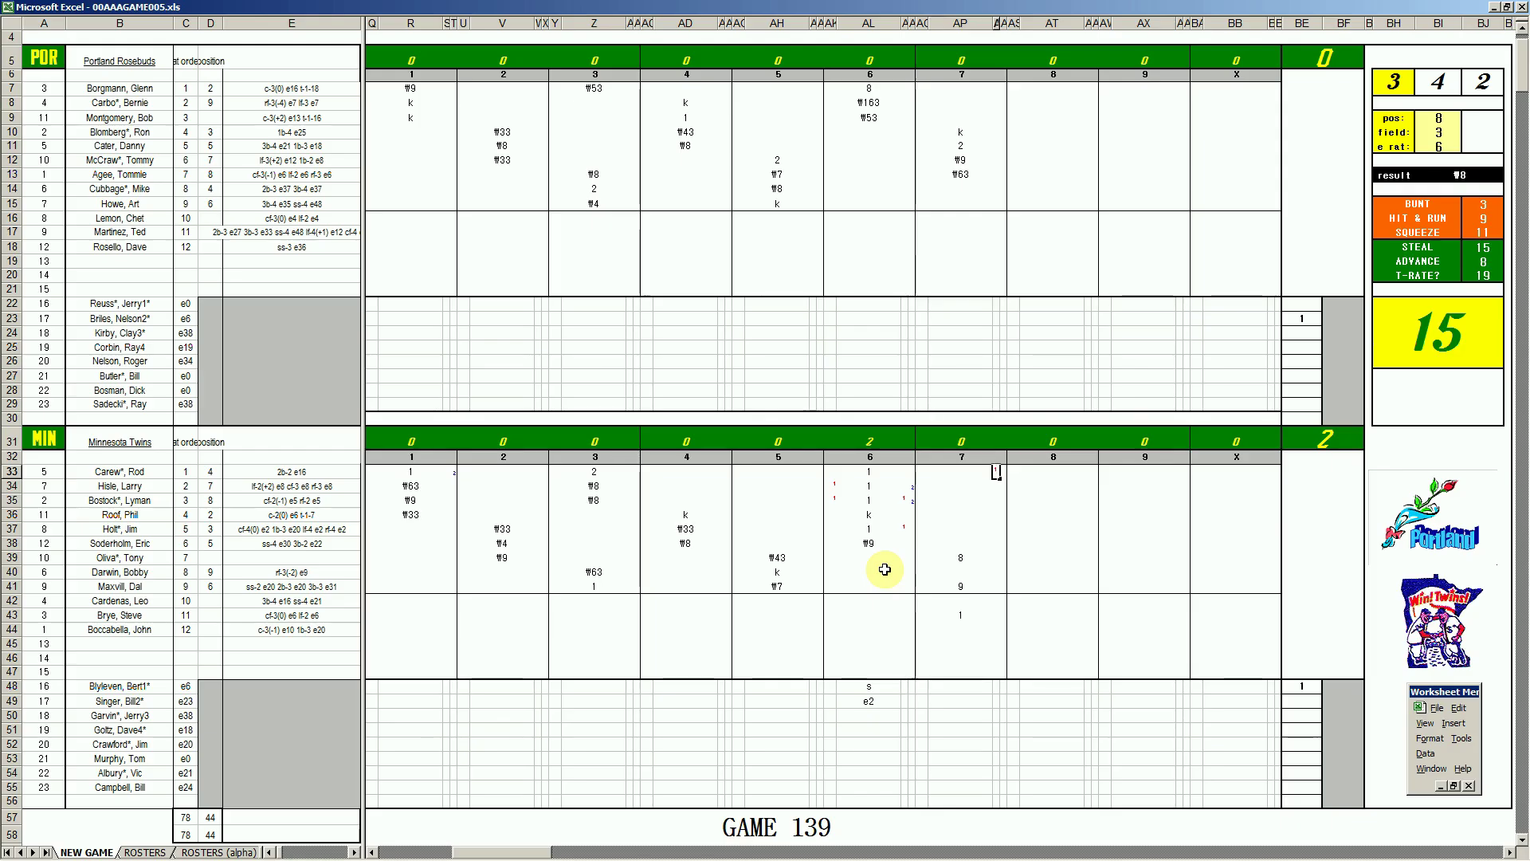
key("Return")
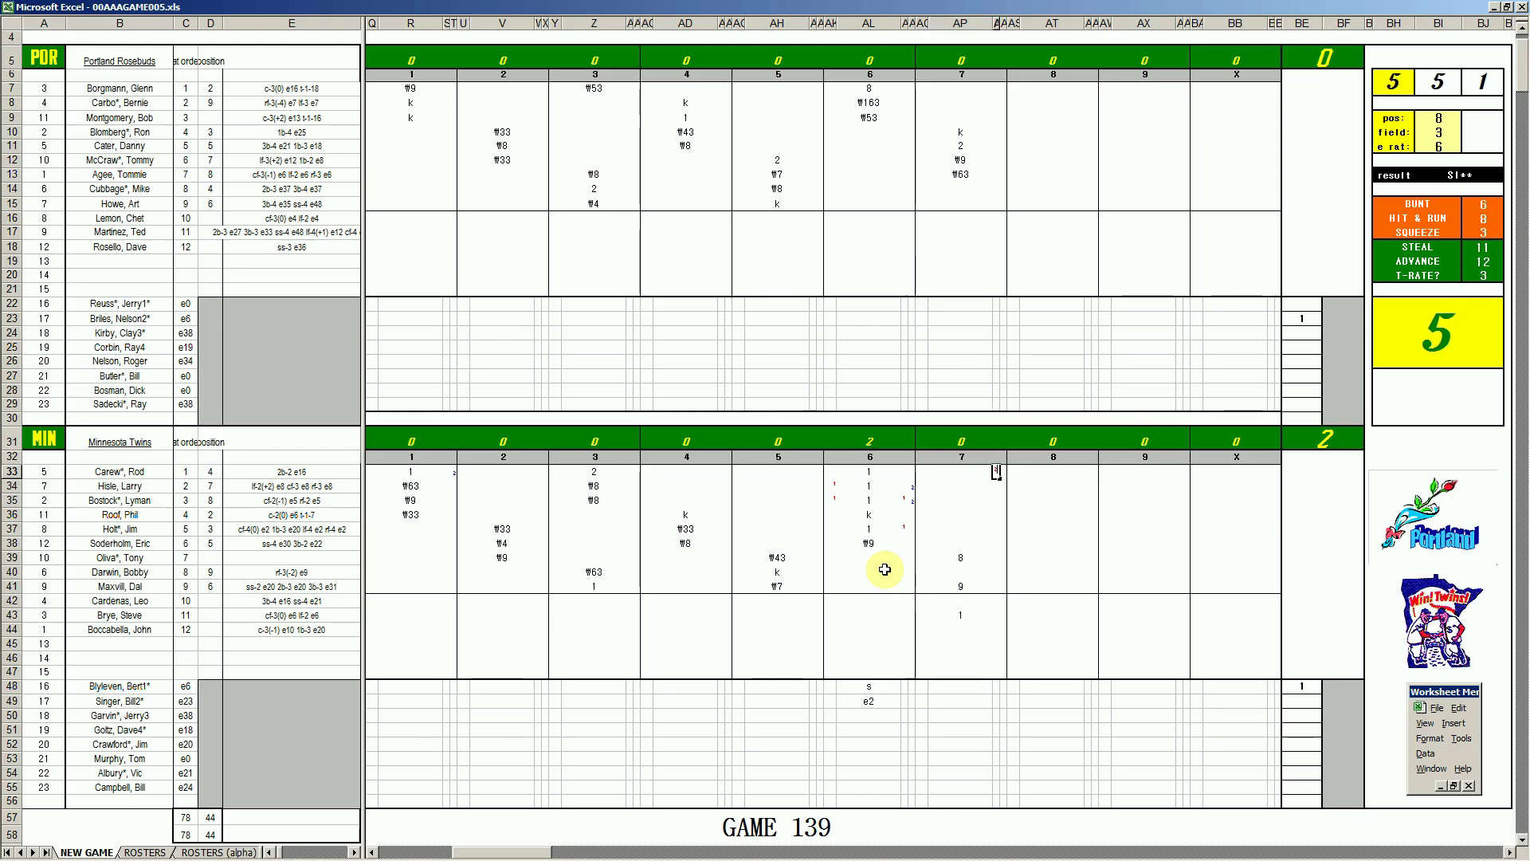
- Mark 1 run scored in the seventh inning for Minnesota's seventh batter and for the substitute in lineup slot 11
key("Down")
key("Down")
key("Down")
key("Down")
key("Down")
key("Down")
key("Down")
key("Down")
key("Down")
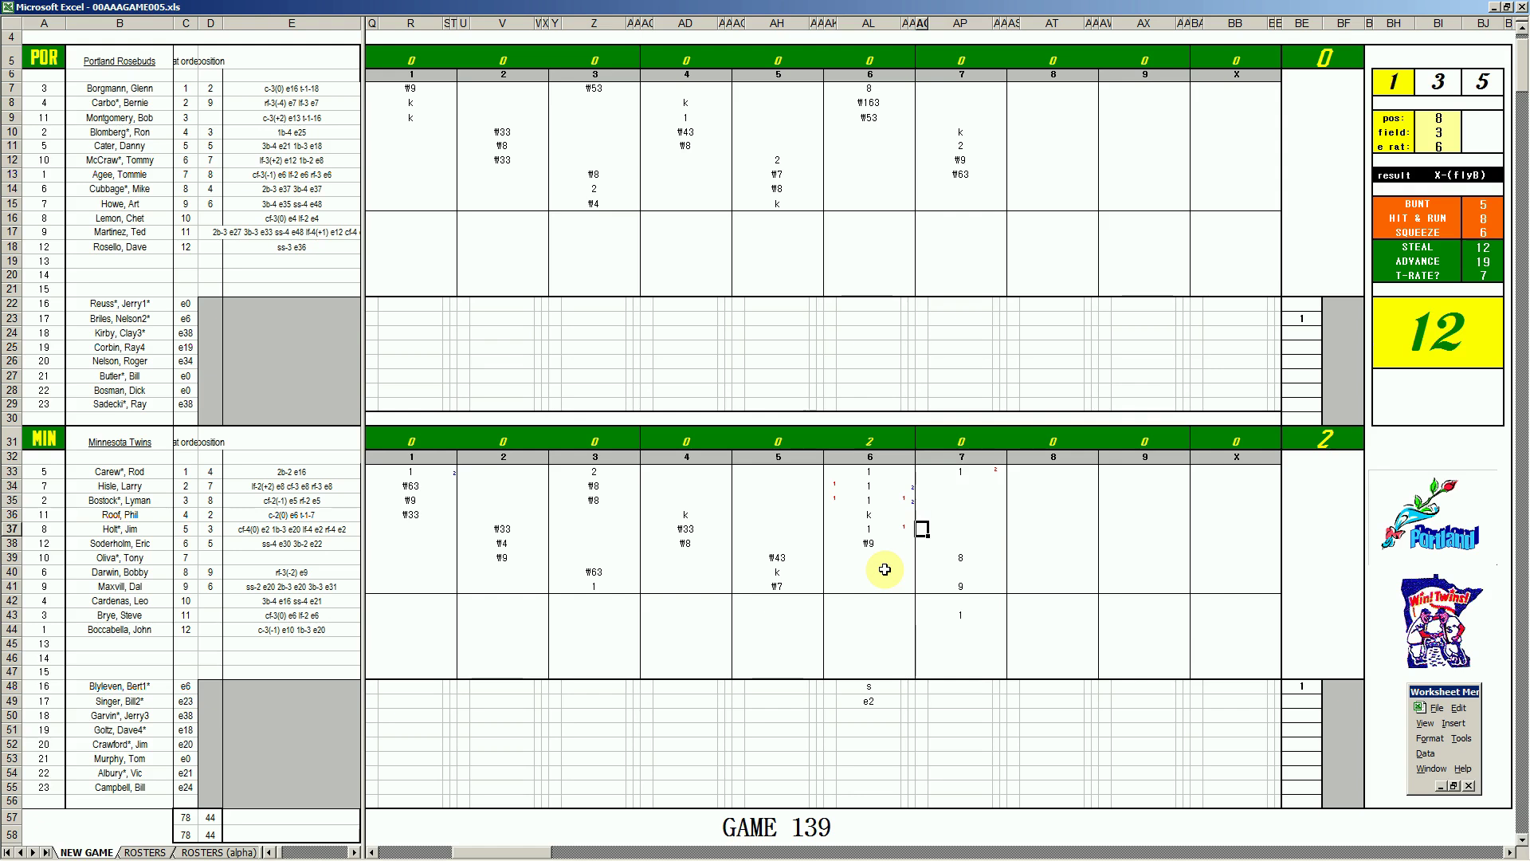
type("1")
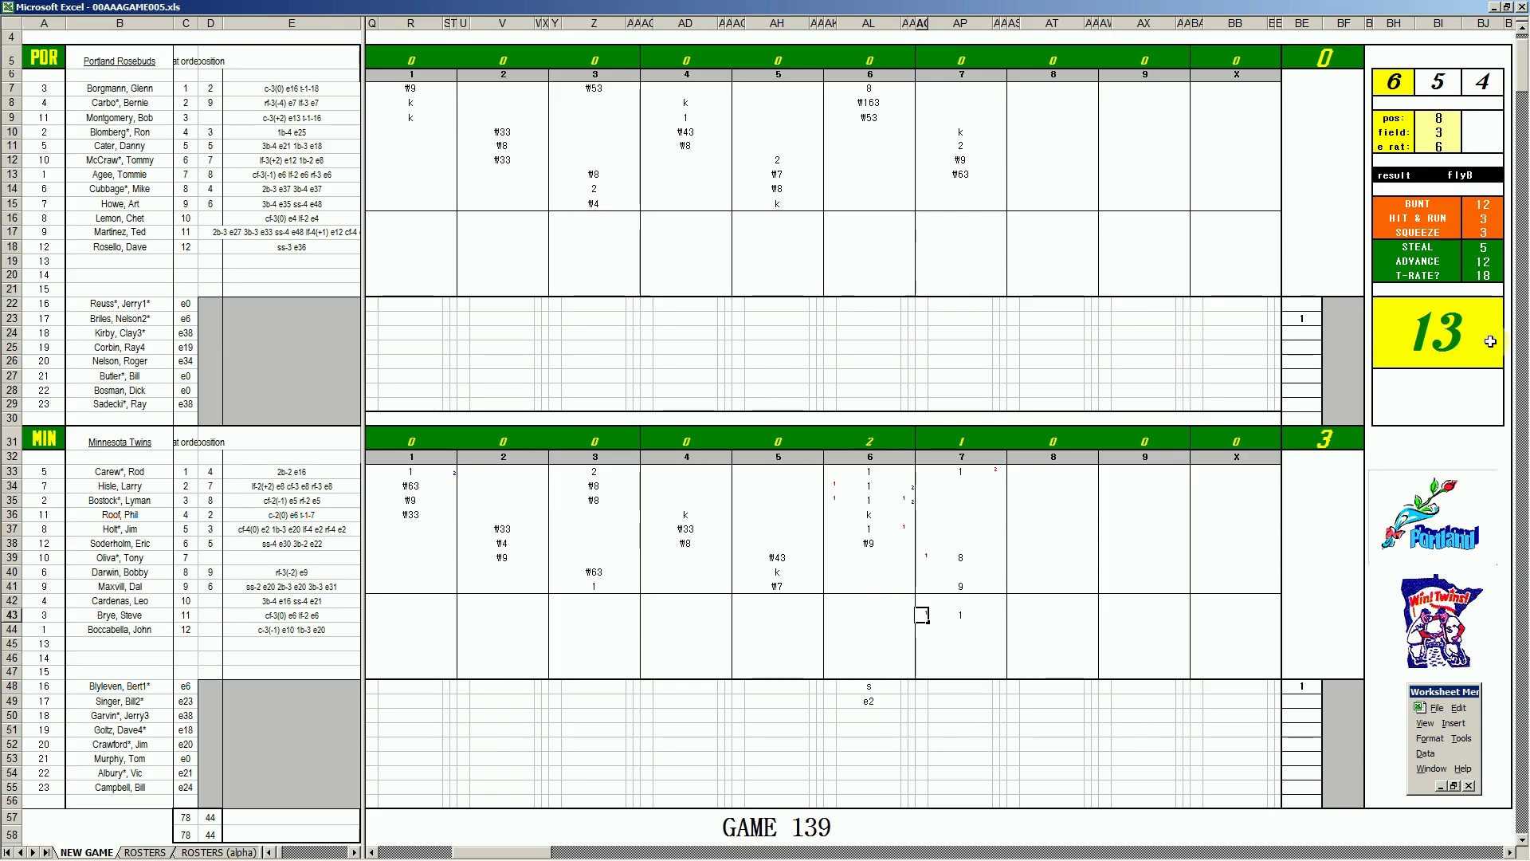
- Record 6 1/3 innings pitched in BF23 for Portland's starting pitcher in row 23
left_click(1339, 318)
type("1/3")
key("Return")
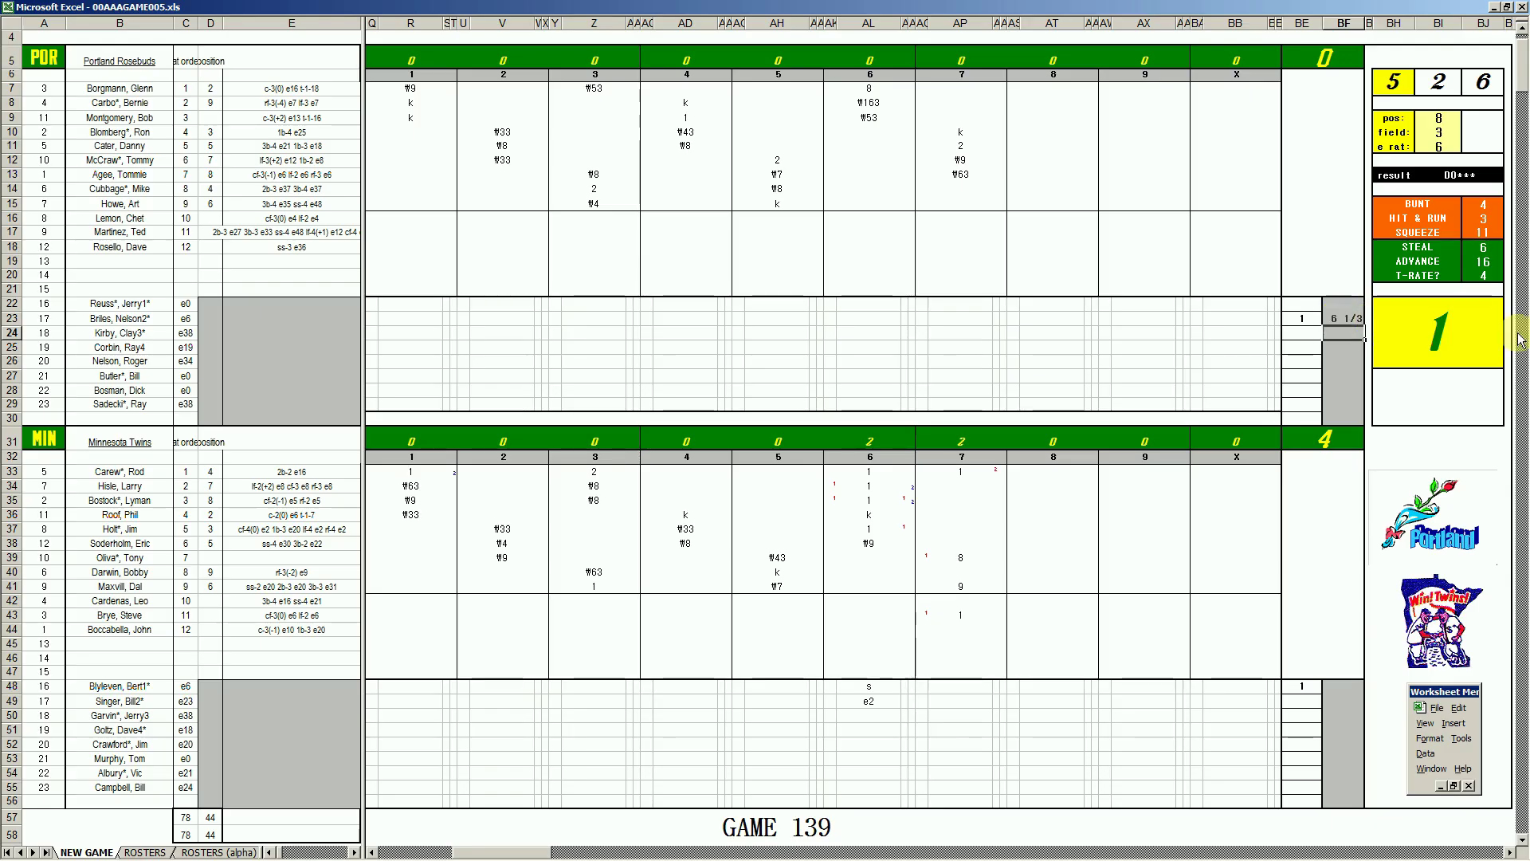
- Bring in Portland's relief pitcher in row 27 by entering 7 in column BE and lh in the seventh-inning cell
key("Left")
key("Down")
key("Down")
key("Down")
type("7")
key("Return")
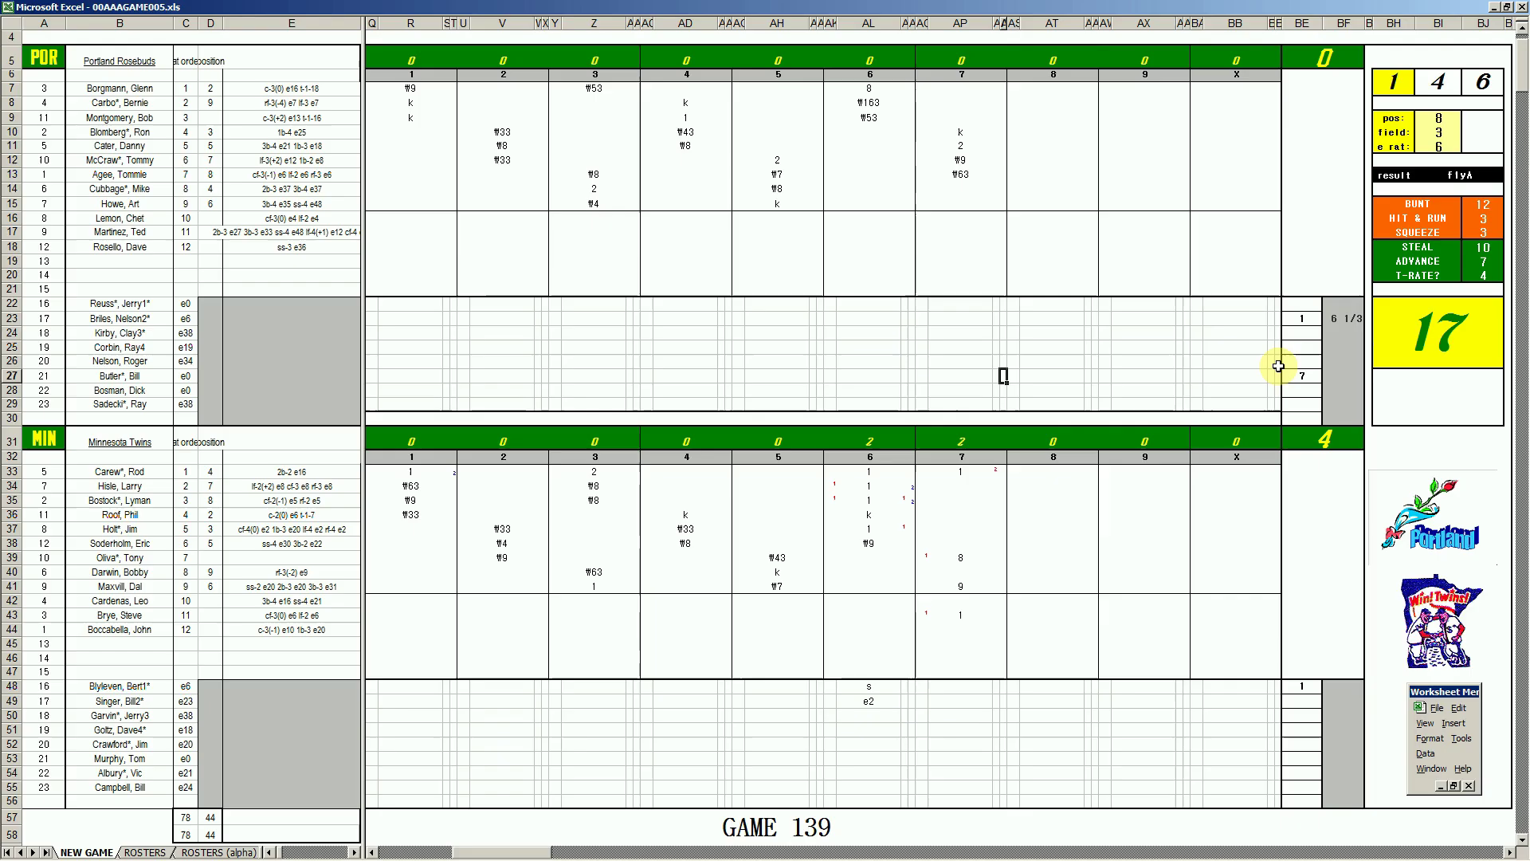
key("Left")
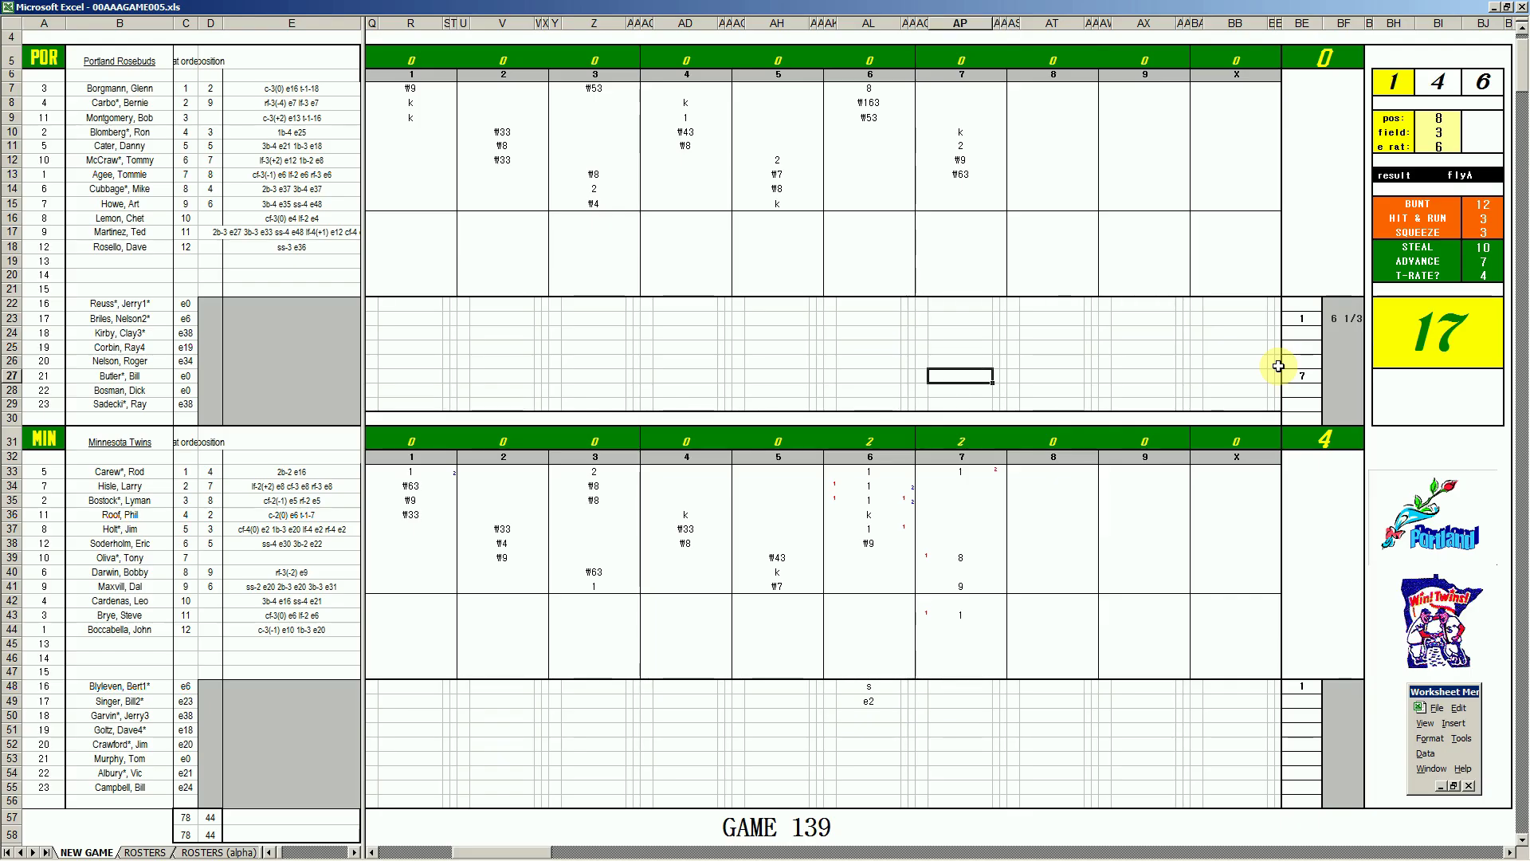
type("lh")
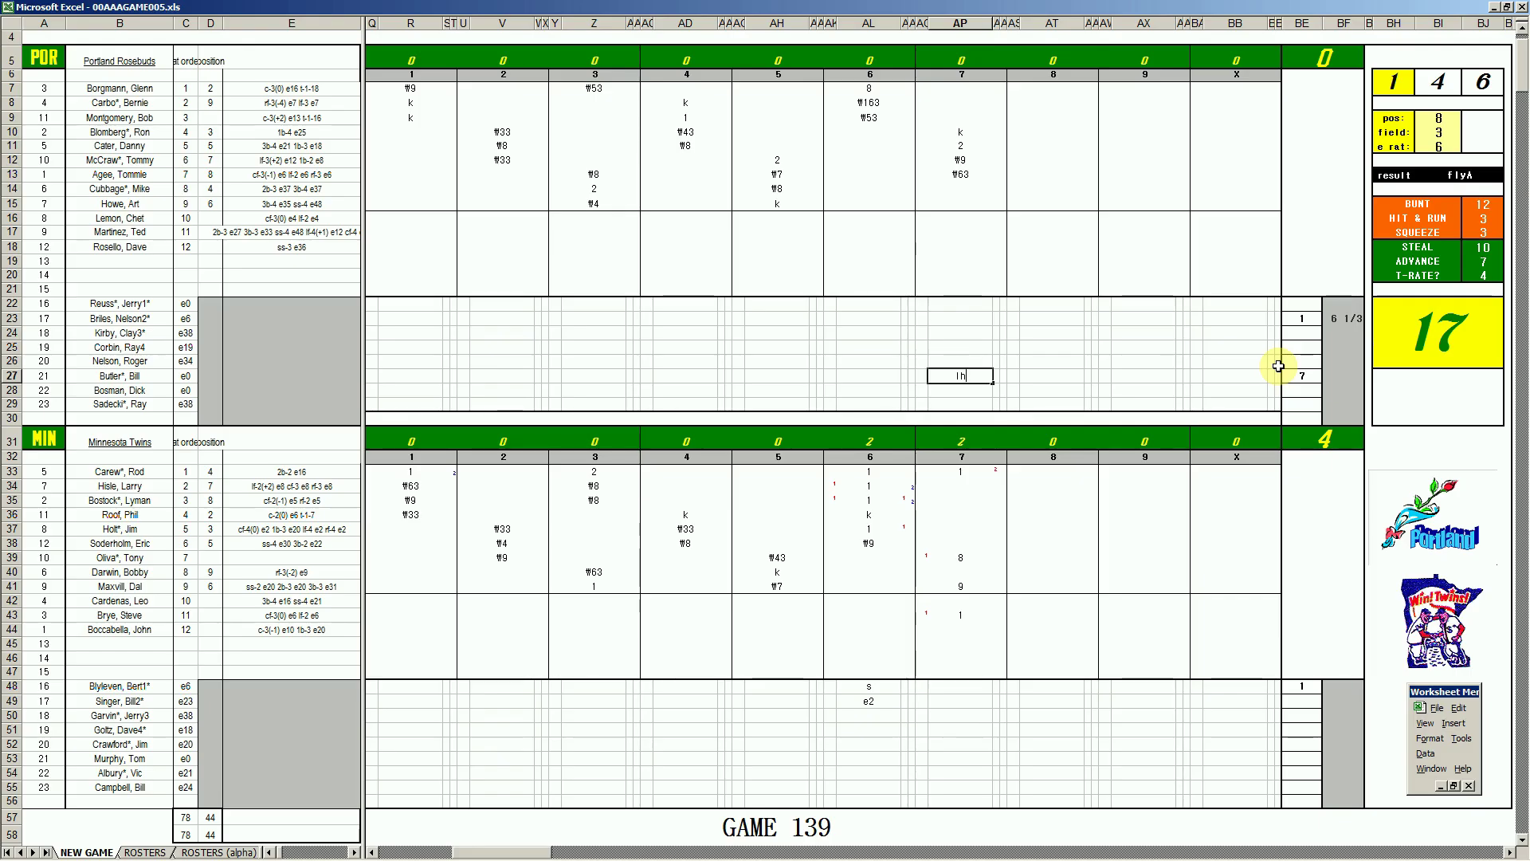
key("Return")
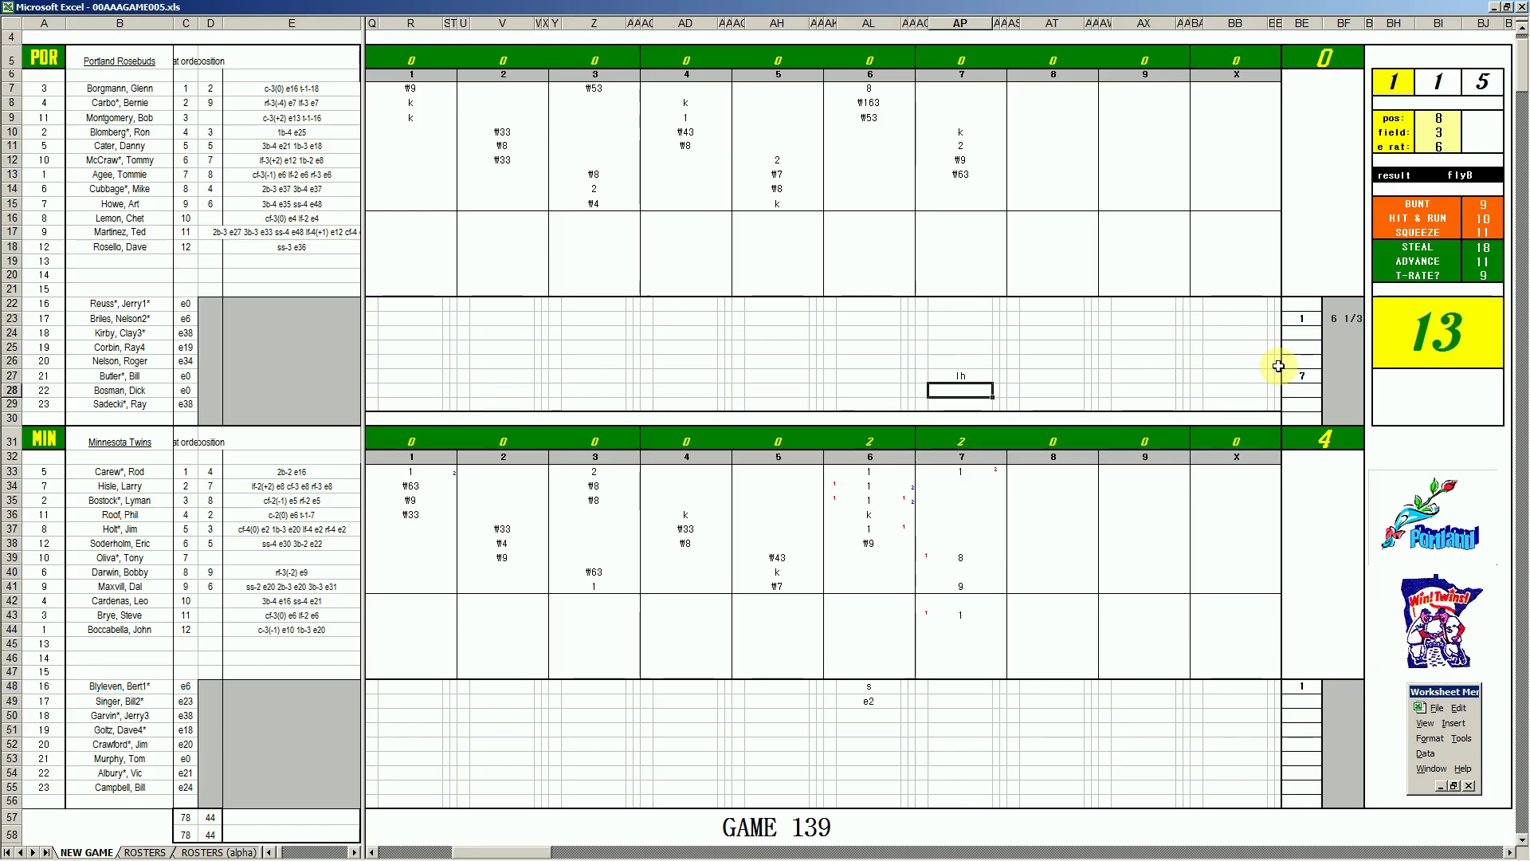
- Enter ss in the seventh-inning cell of Minnesota's first listed pitcher, row 48
left_click(972, 686)
type("ss")
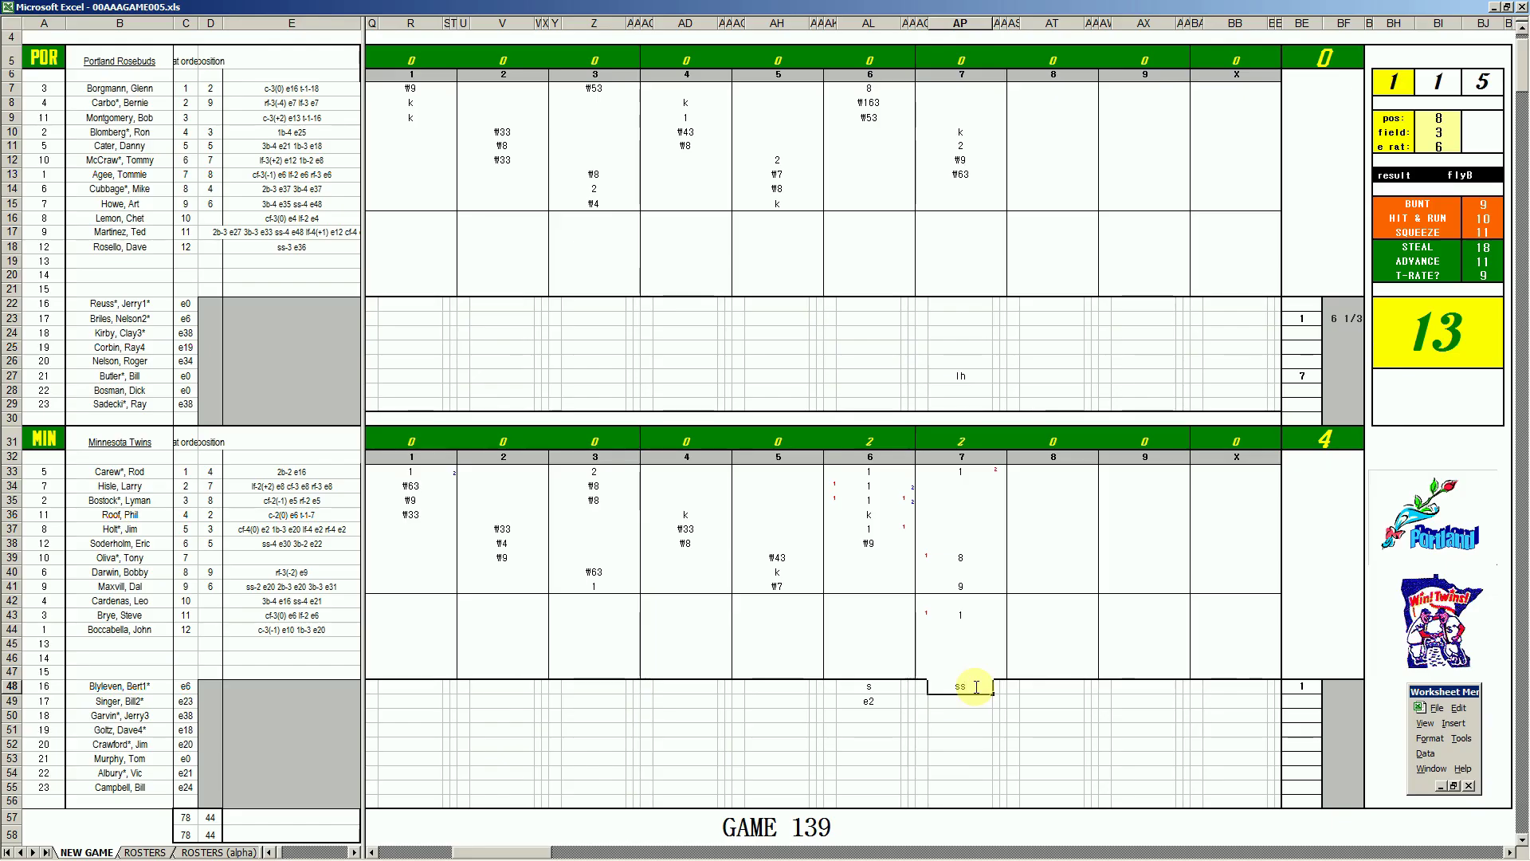
key("Return")
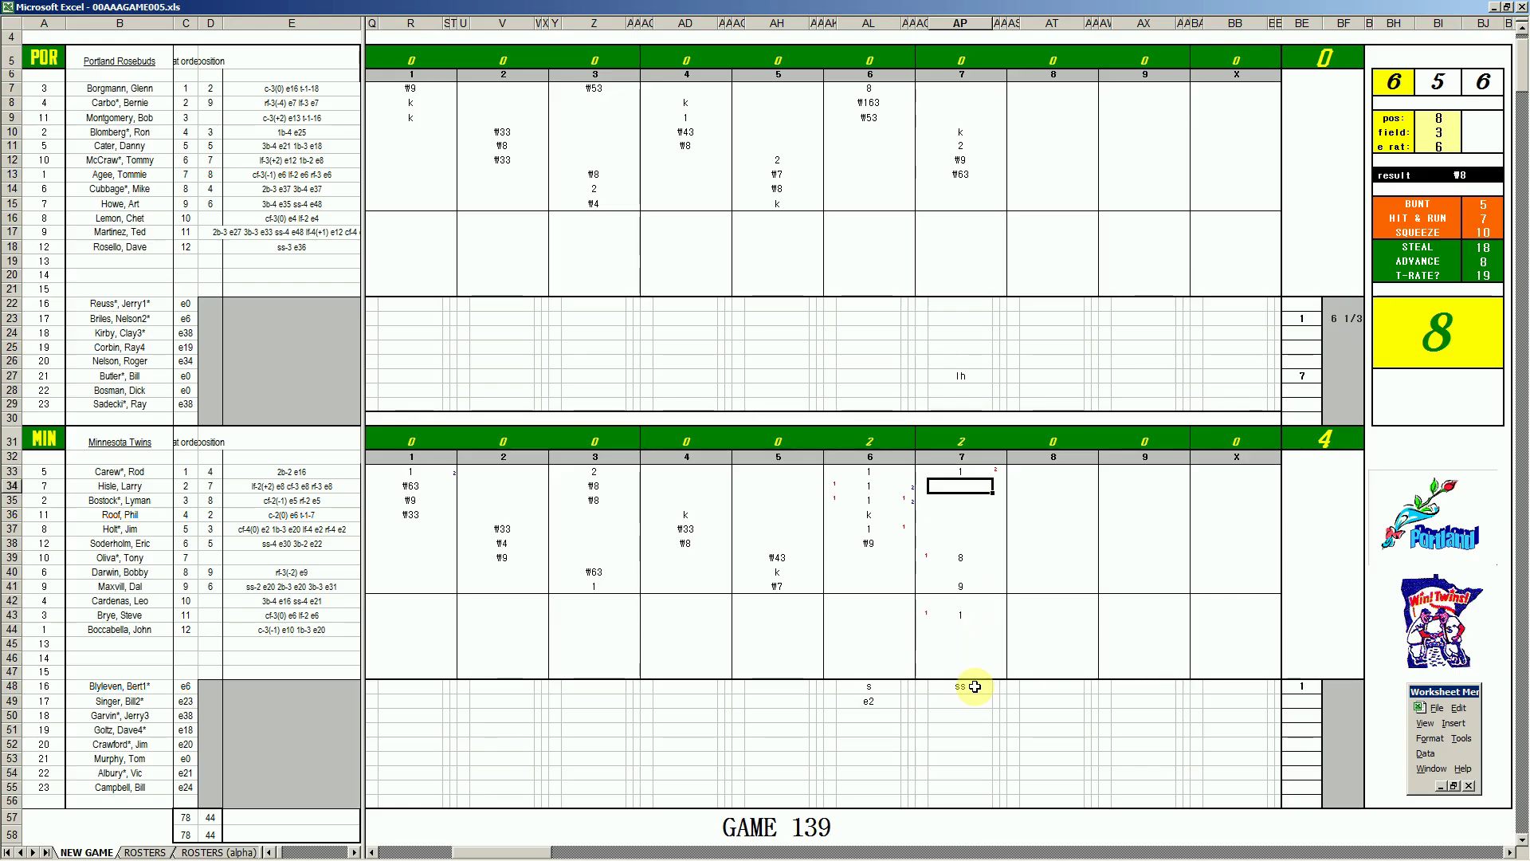
- Set the fielding lookup's pos value to 3 and its field value to 4
type("3")
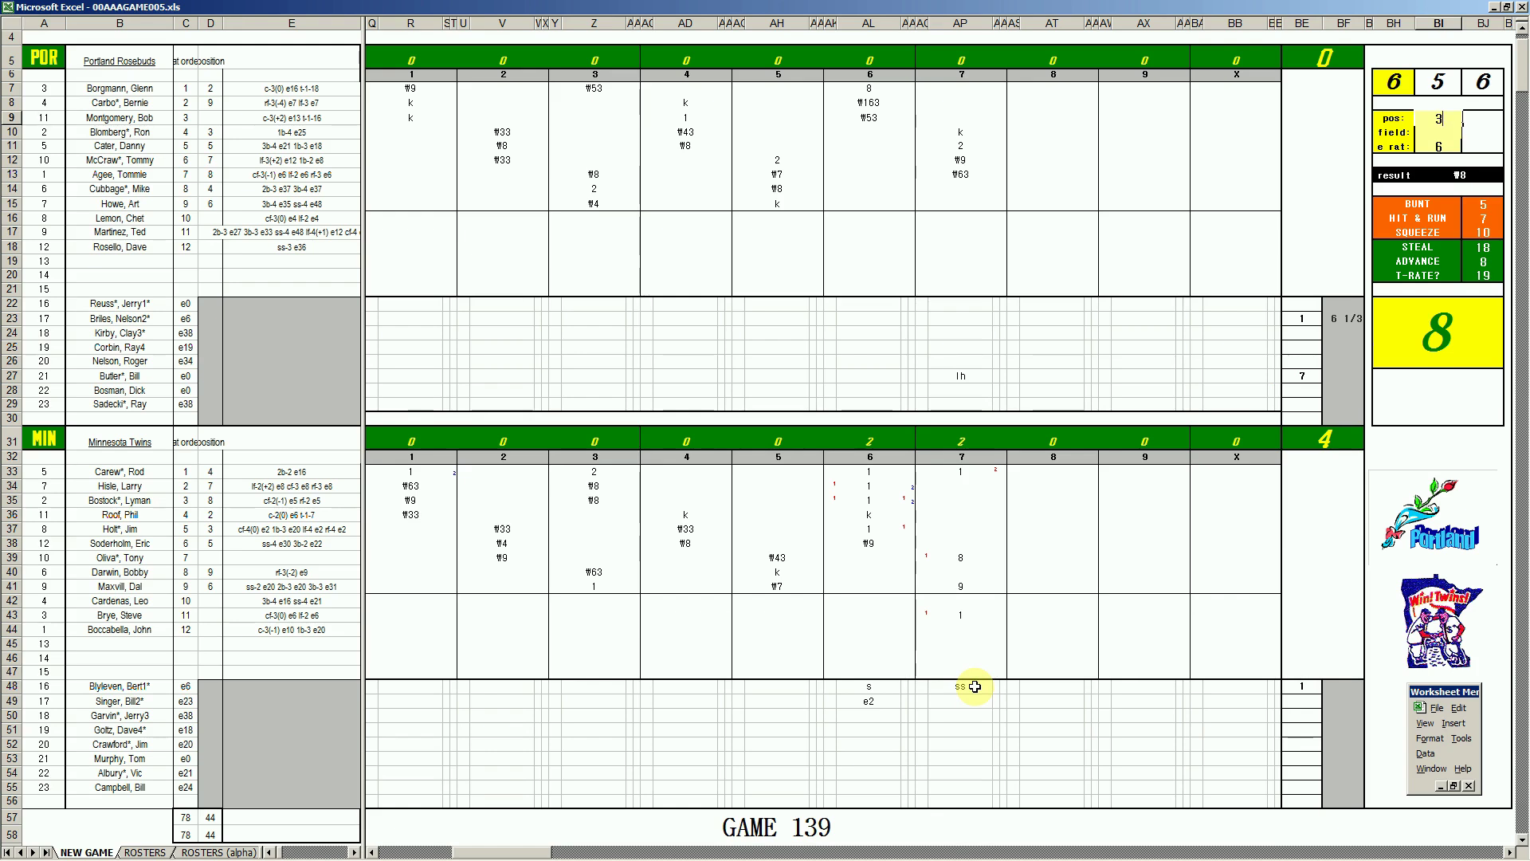
key("Return")
type("4")
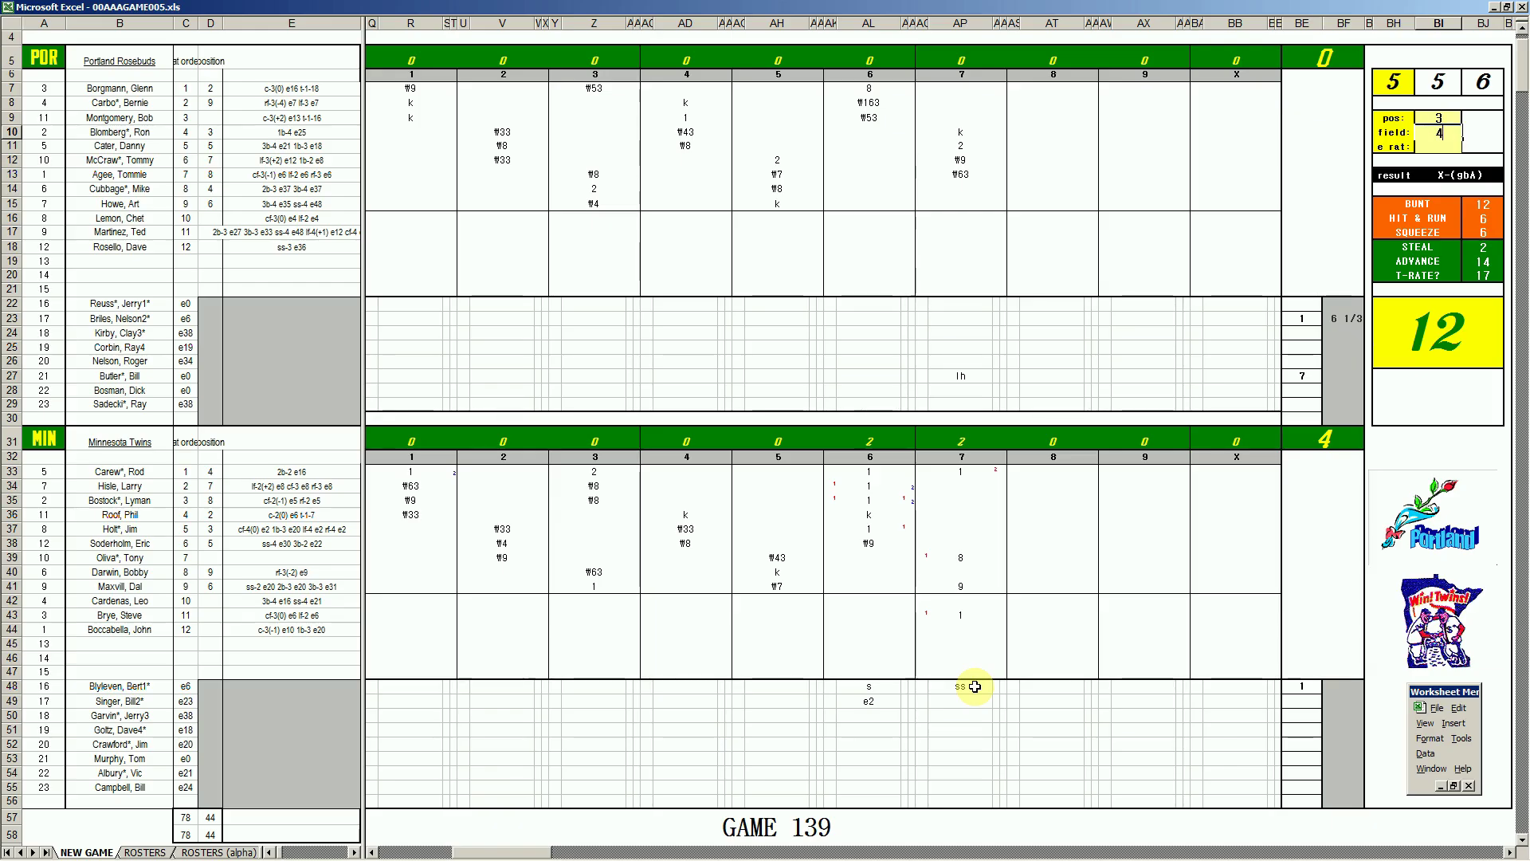
key("Return")
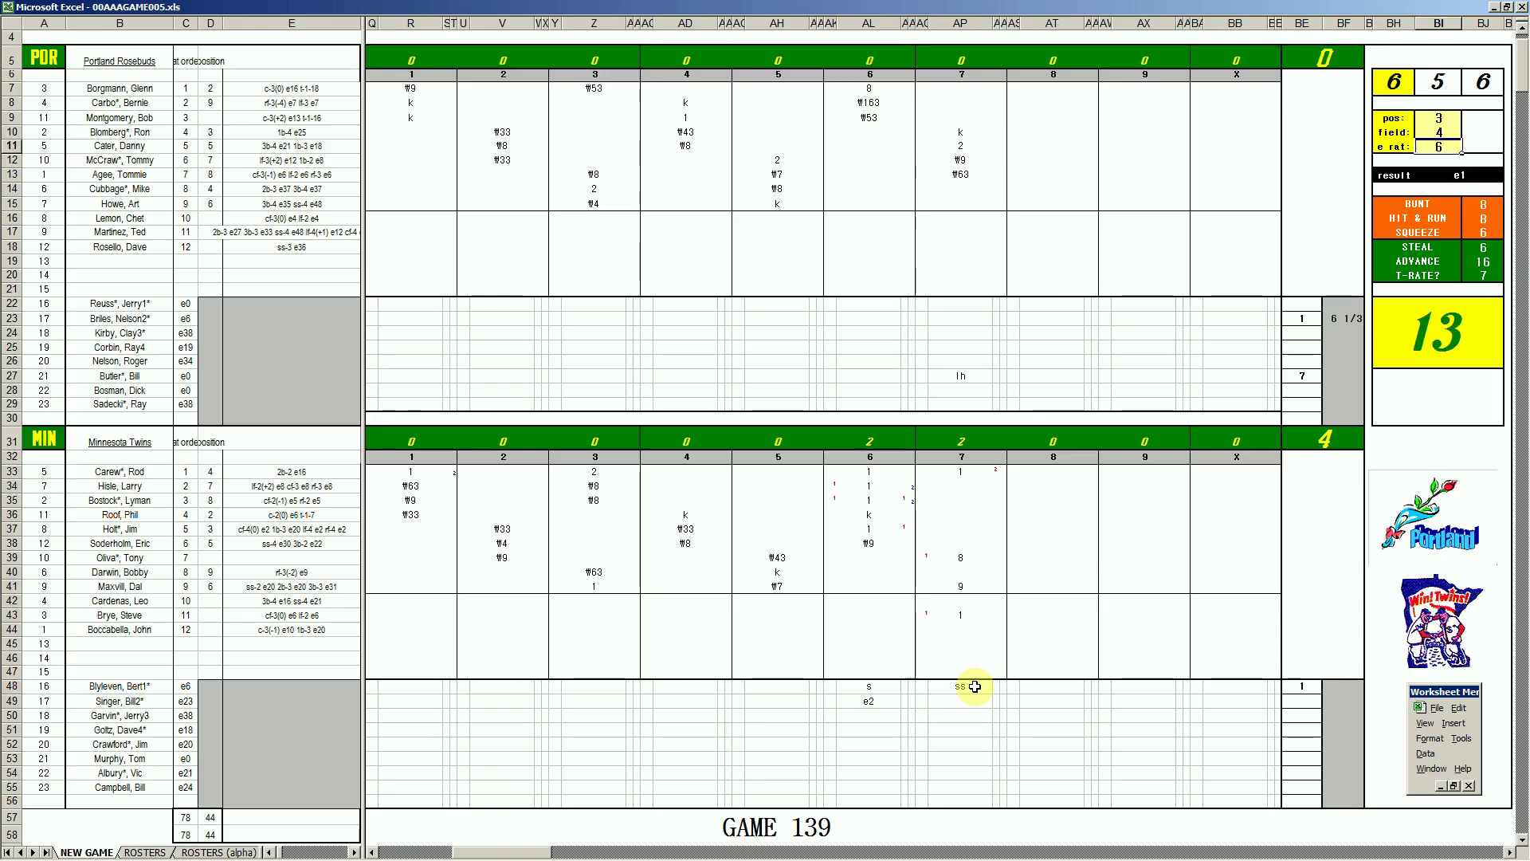
- Enter e3 as the seventh-inning result for Minnesota's second batter
left_click(959, 486)
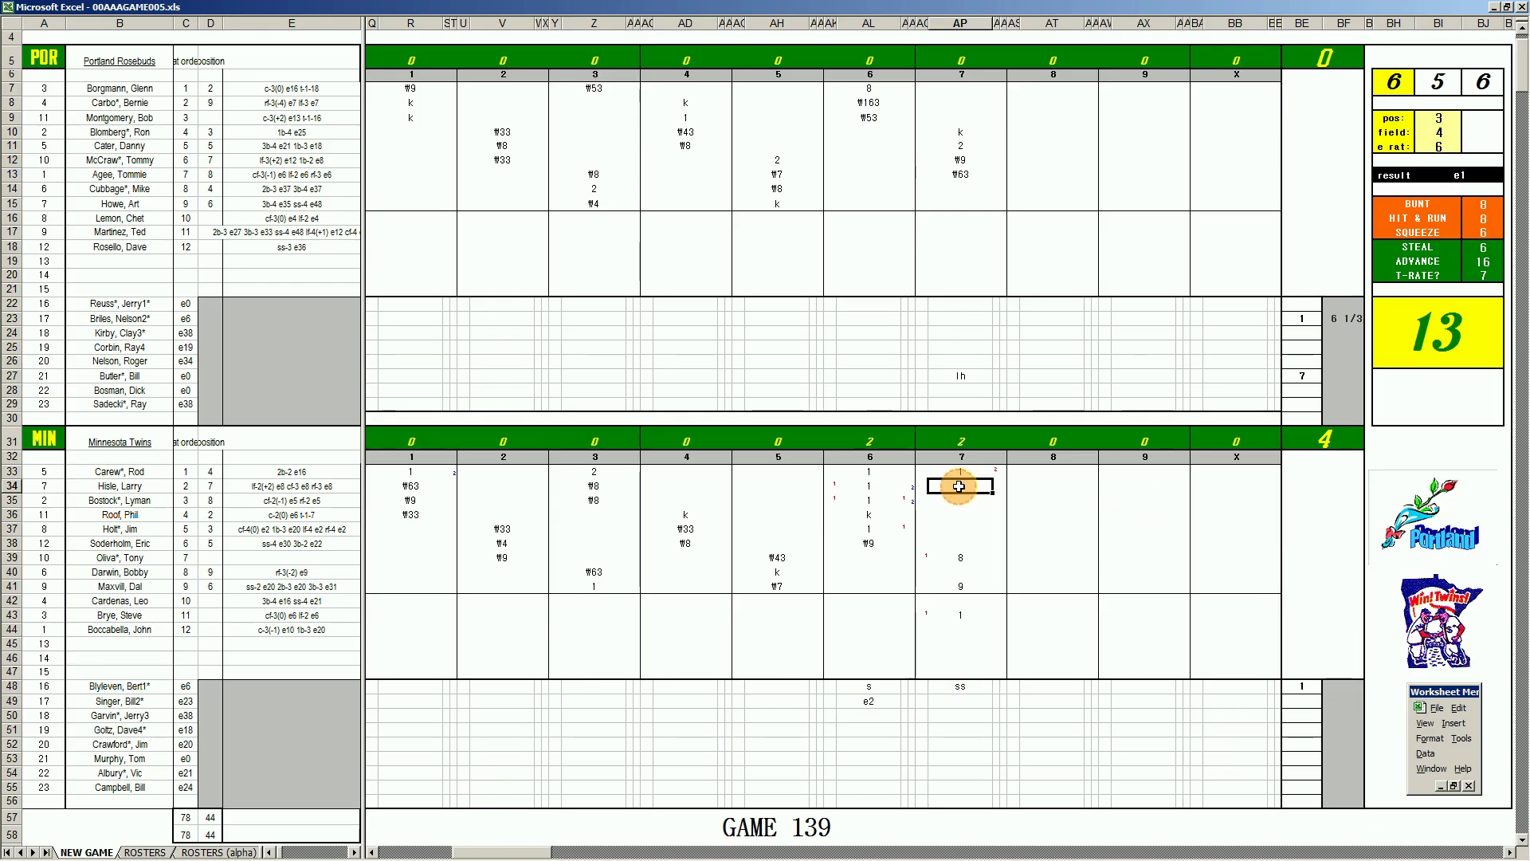
type("e3")
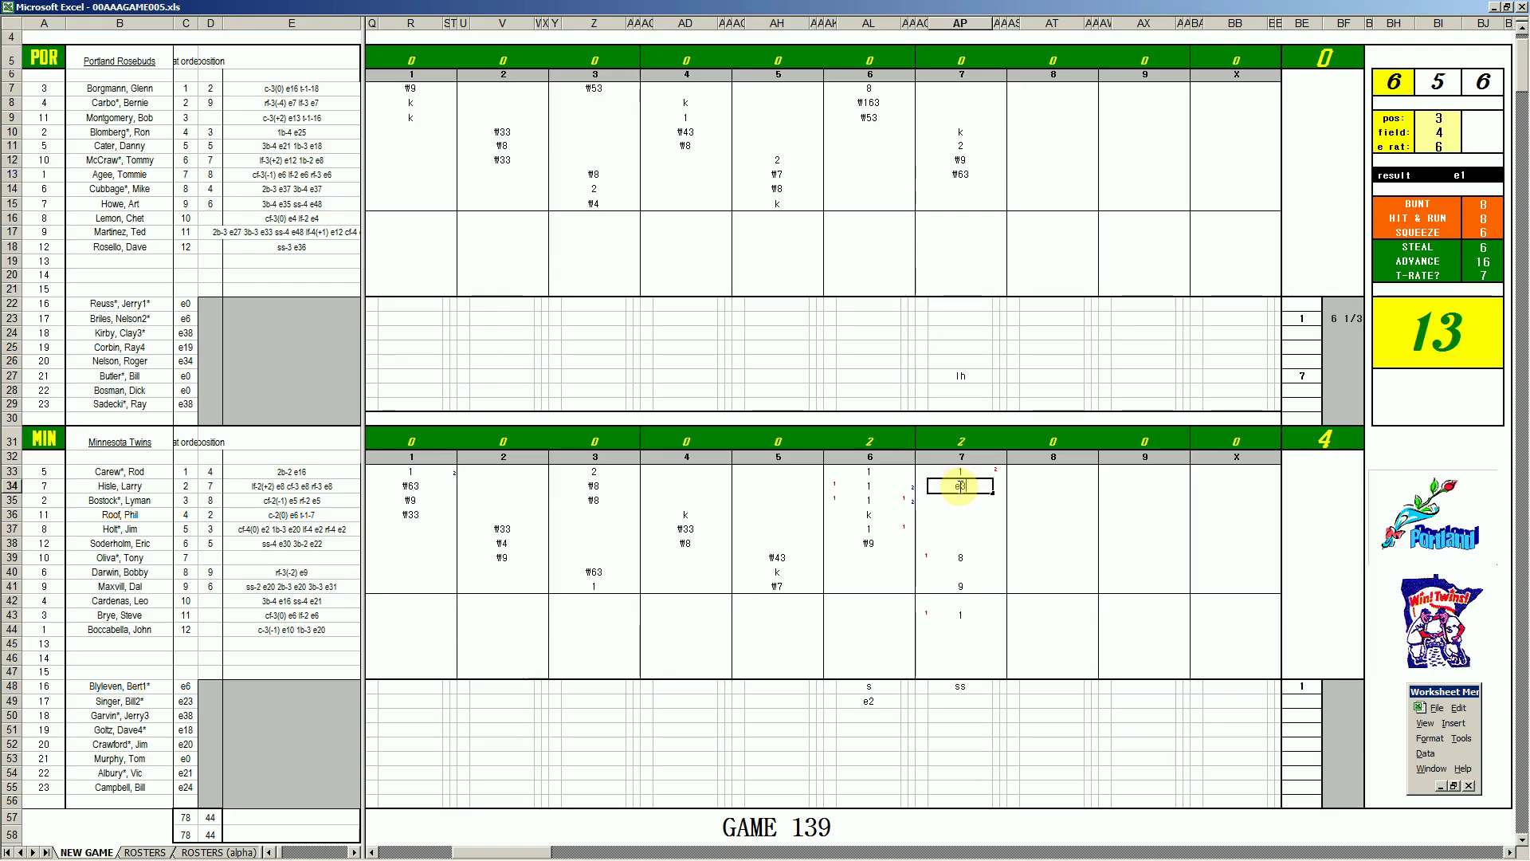
key("Return")
- Enter sss in the seventh-inning cell of Minnesota's second listed pitcher, row 49
key("Down")
key("Down")
key("Down")
key("Down")
key("Down")
key("Down")
key("Down")
key("Down")
key("Down")
key("Down")
key("Down")
key("Down")
key("Down")
key("Down")
type("sss")
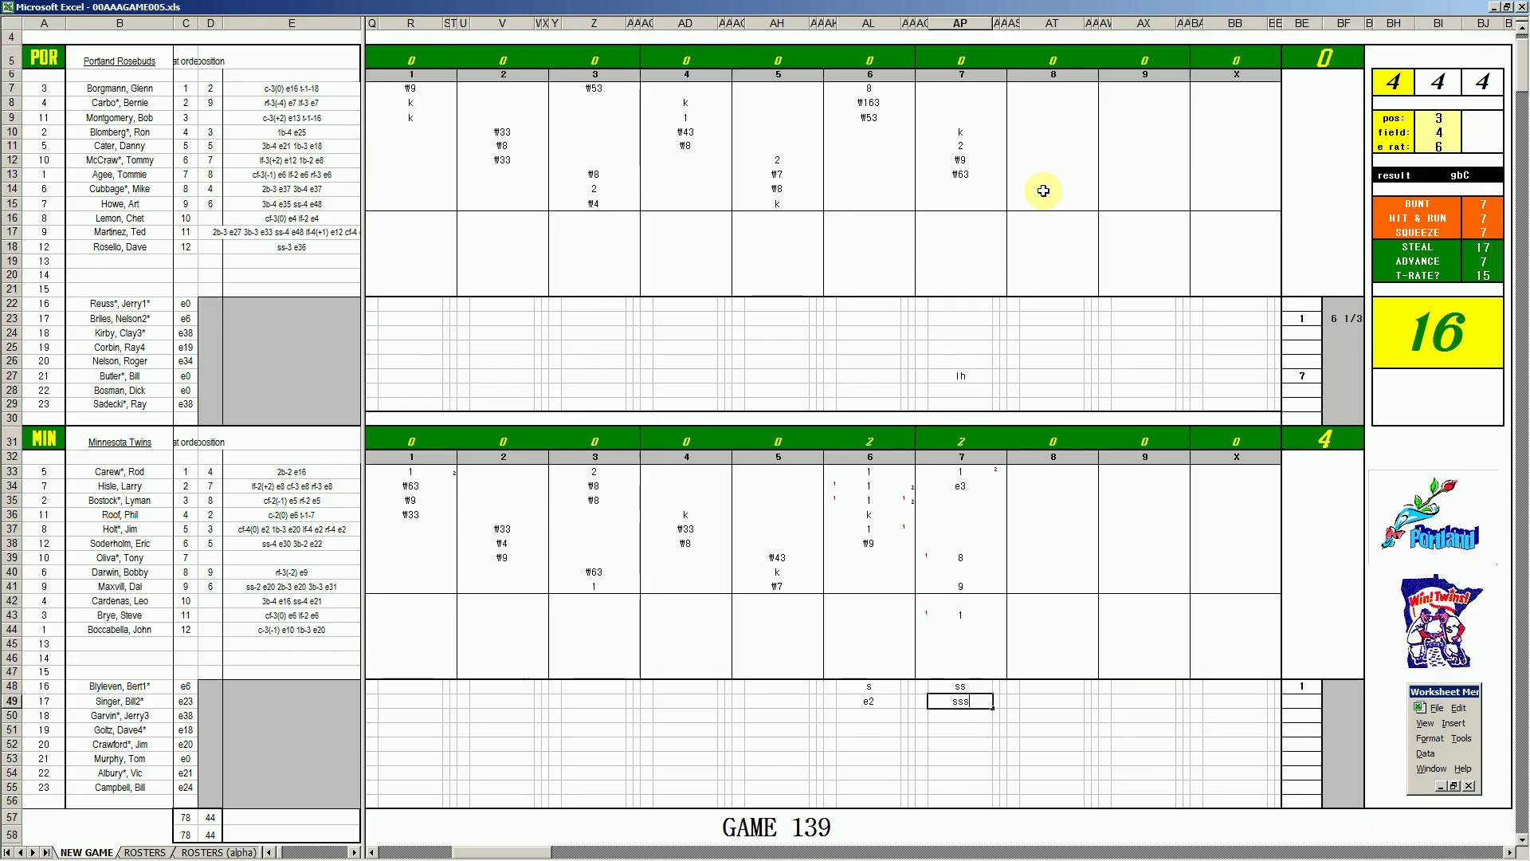
key("Return")
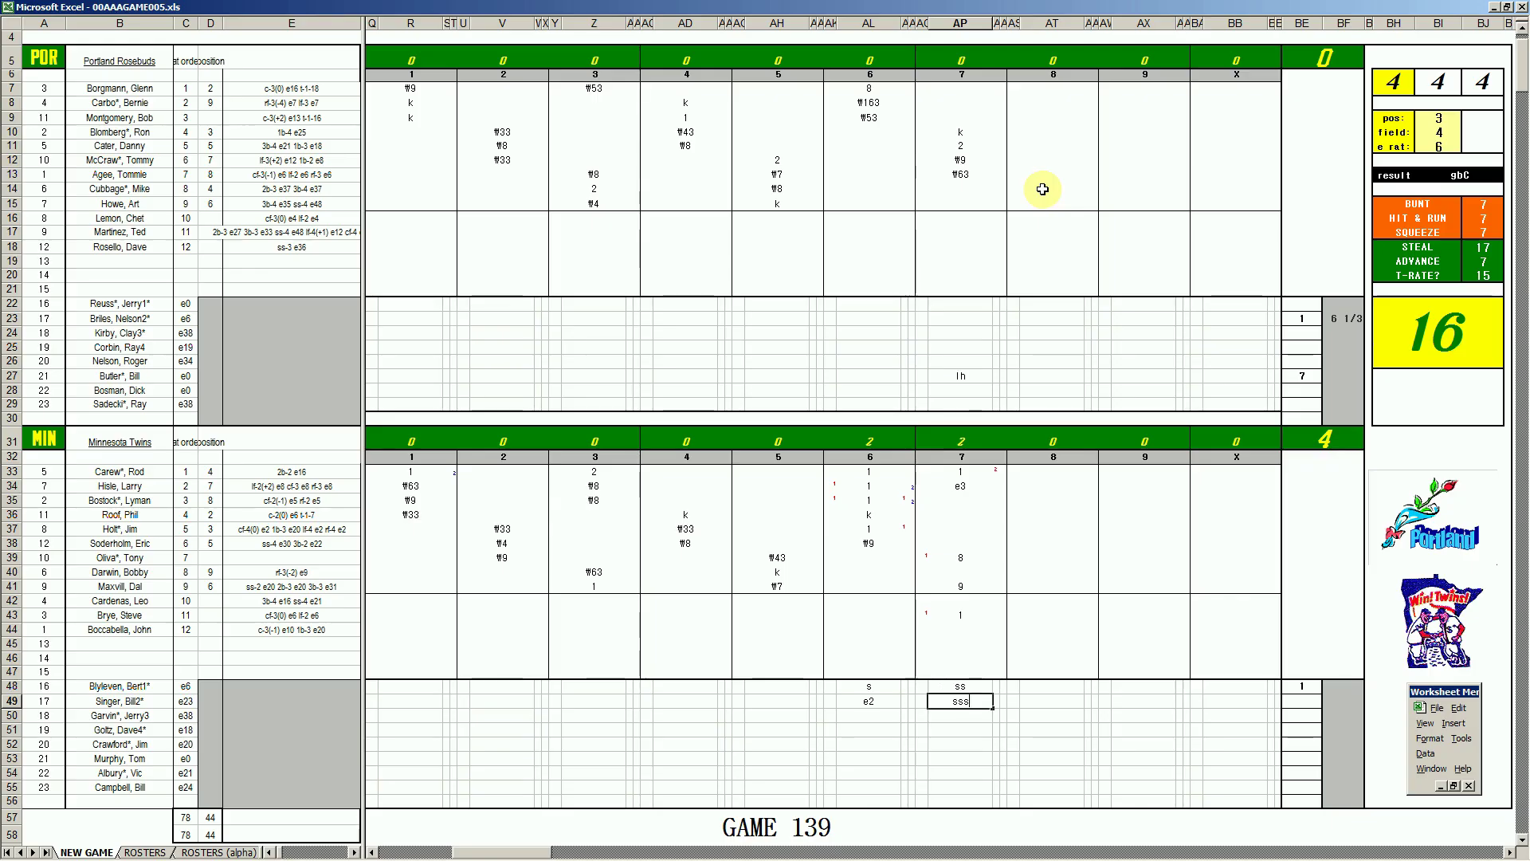
- Enter k, ₩4 and k for Portland's eighth, ninth and leadoff batters in the eighth inning
left_click(1042, 189)
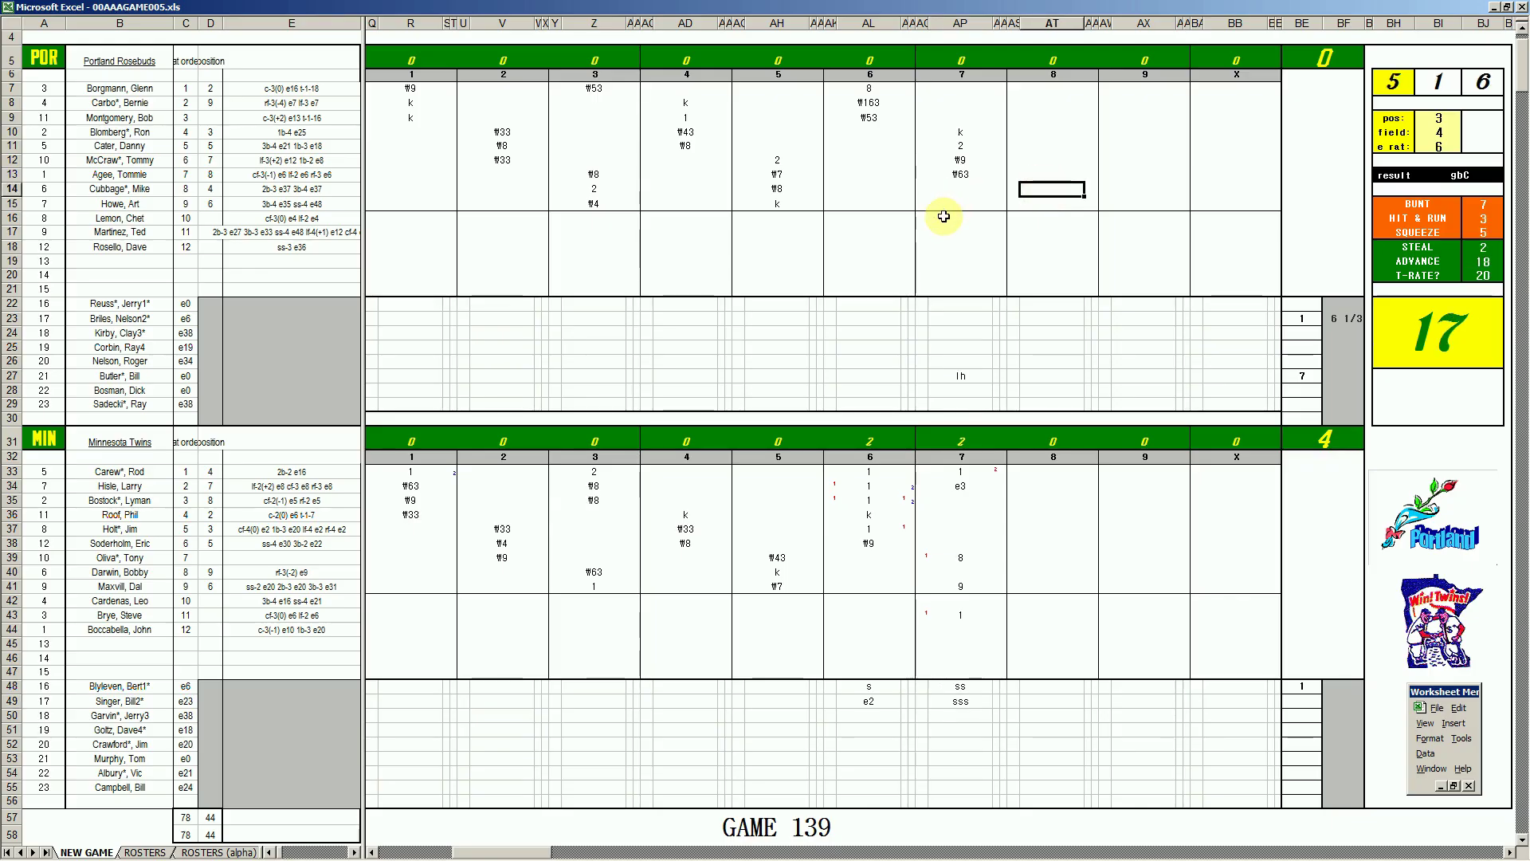
type("k")
key("Return")
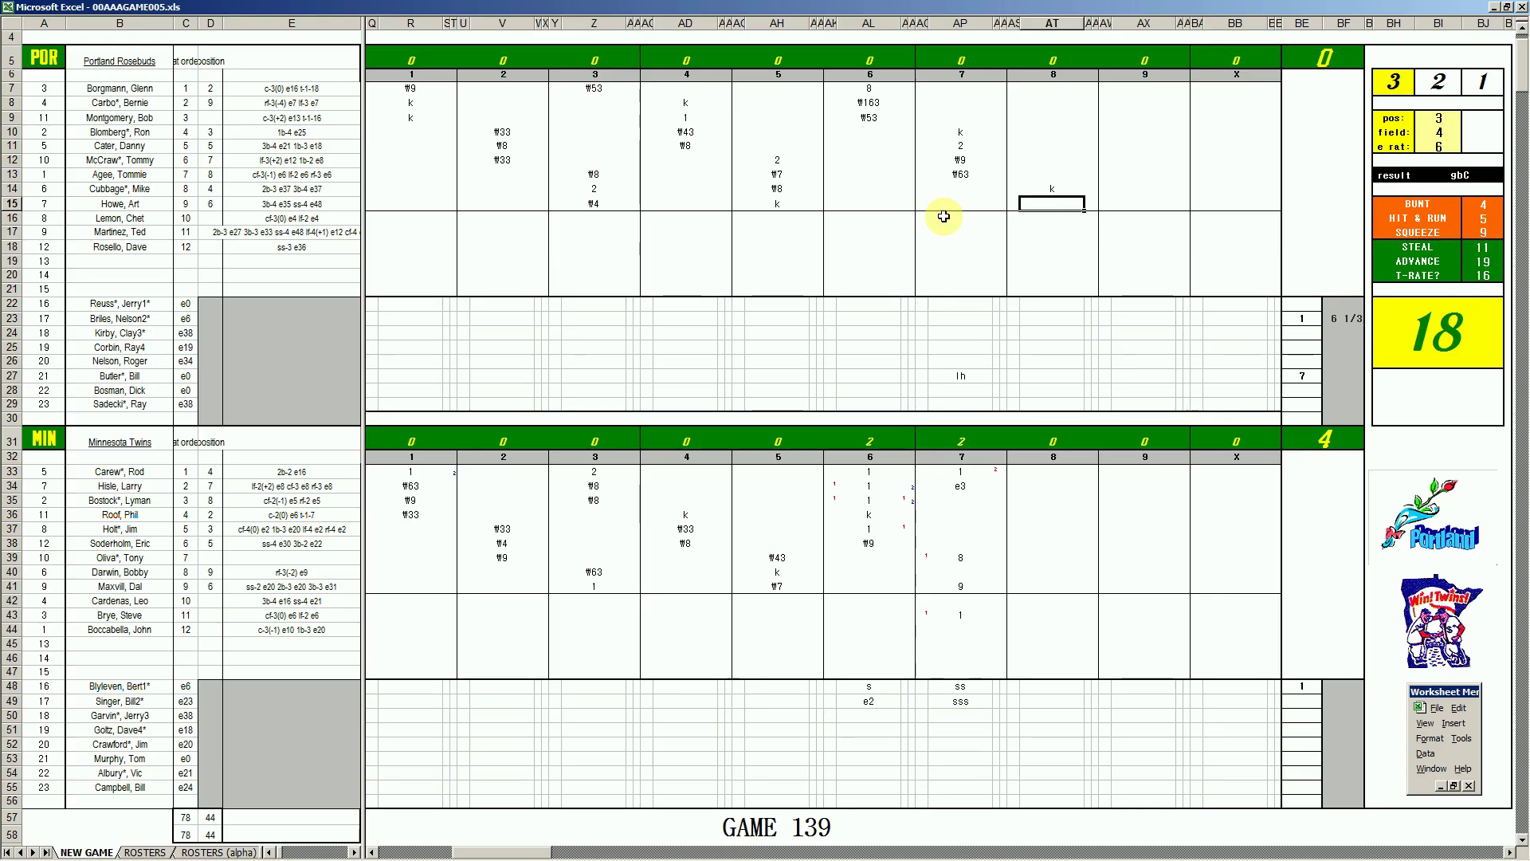
type("#4")
key("Return")
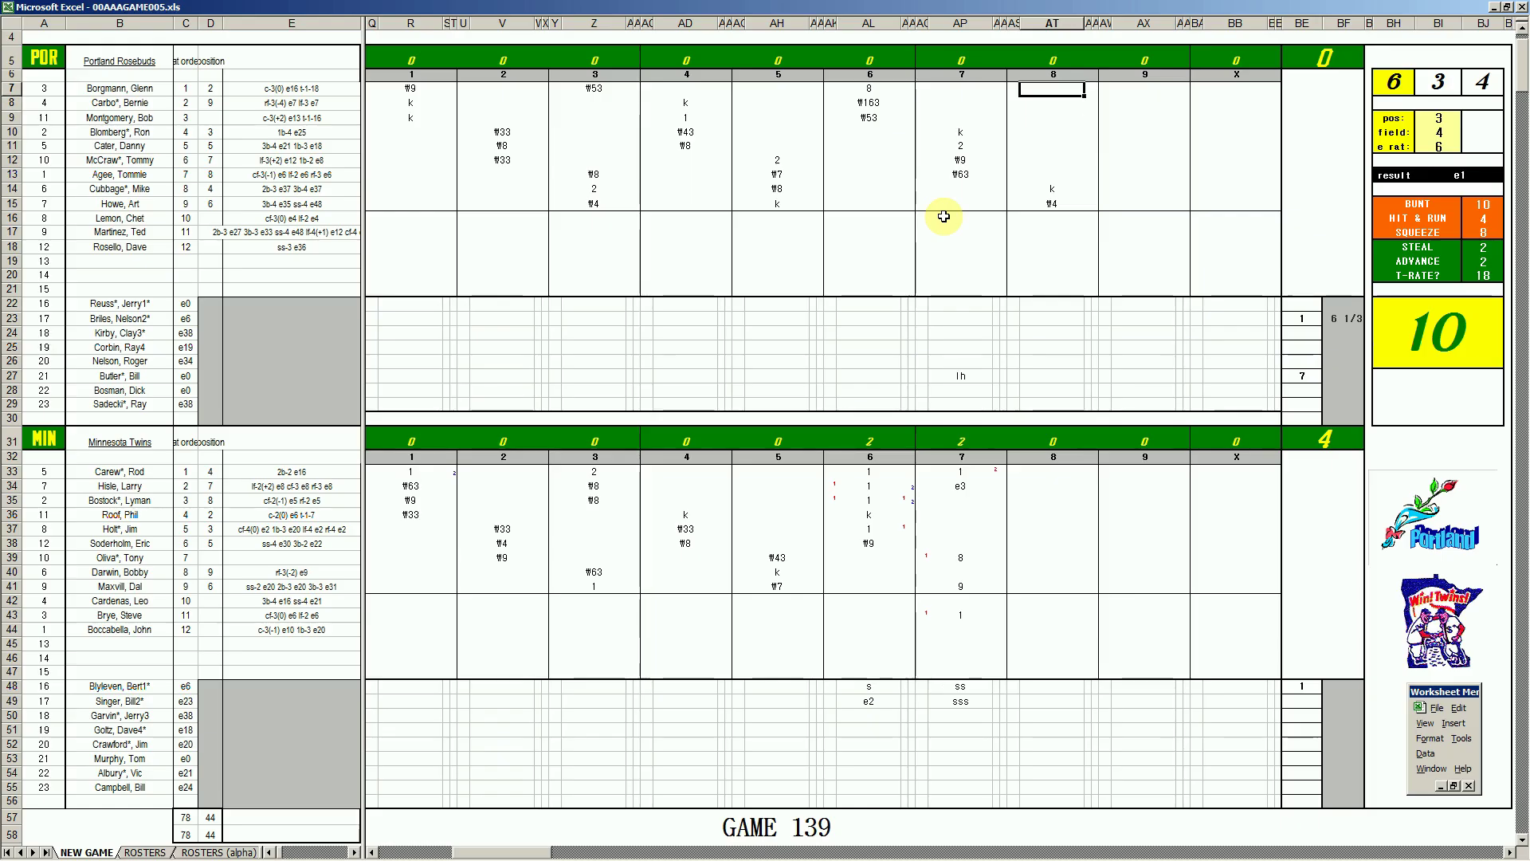
type("k")
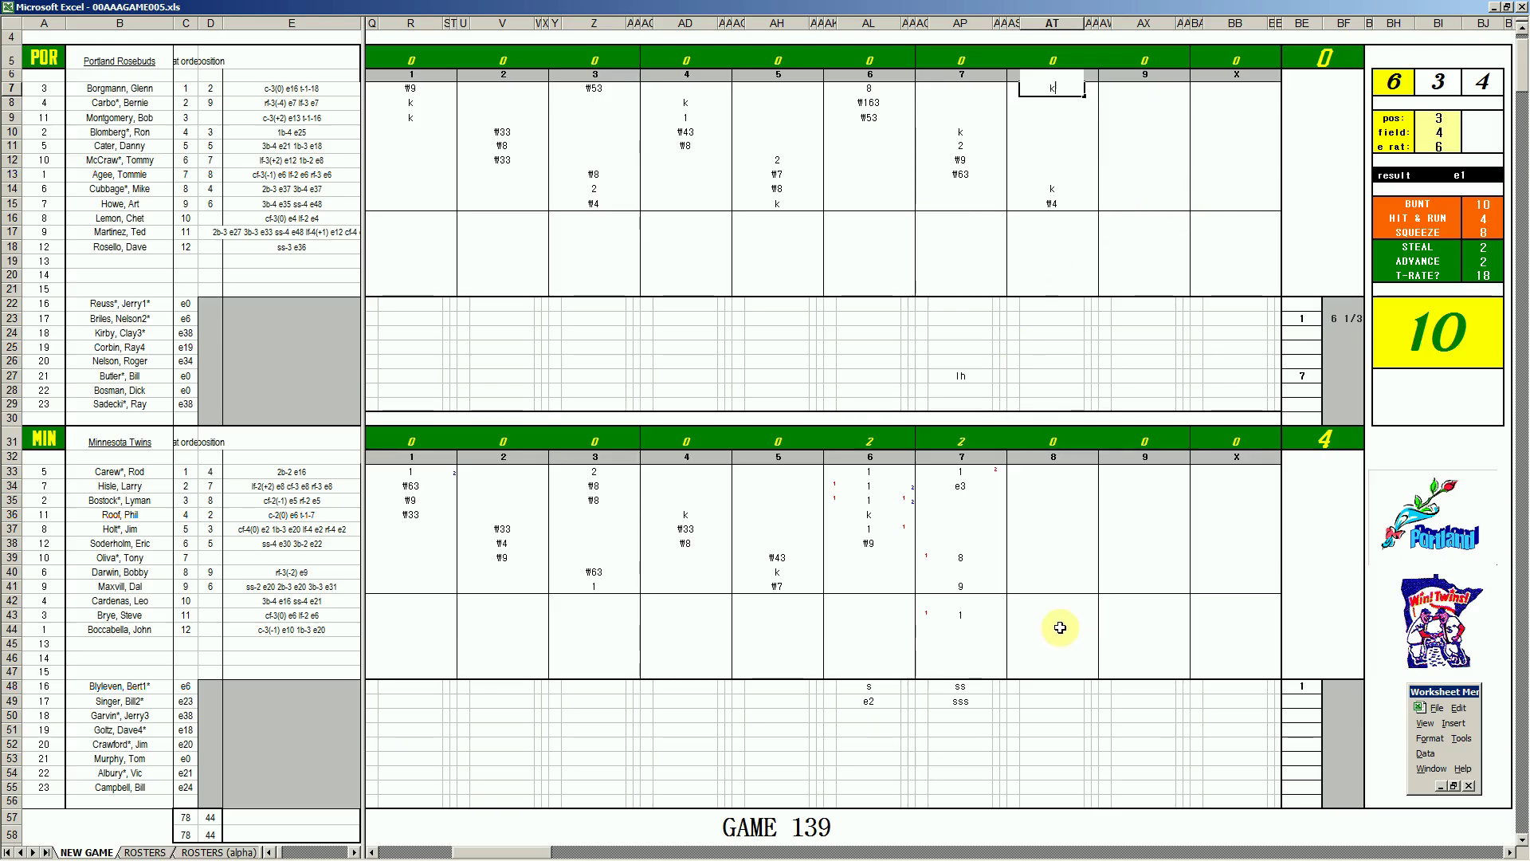
- Enter ₩6 for Minnesota's third batter and 8 for the substitute in lineup slot 12 in the eighth inning
left_click(1039, 503)
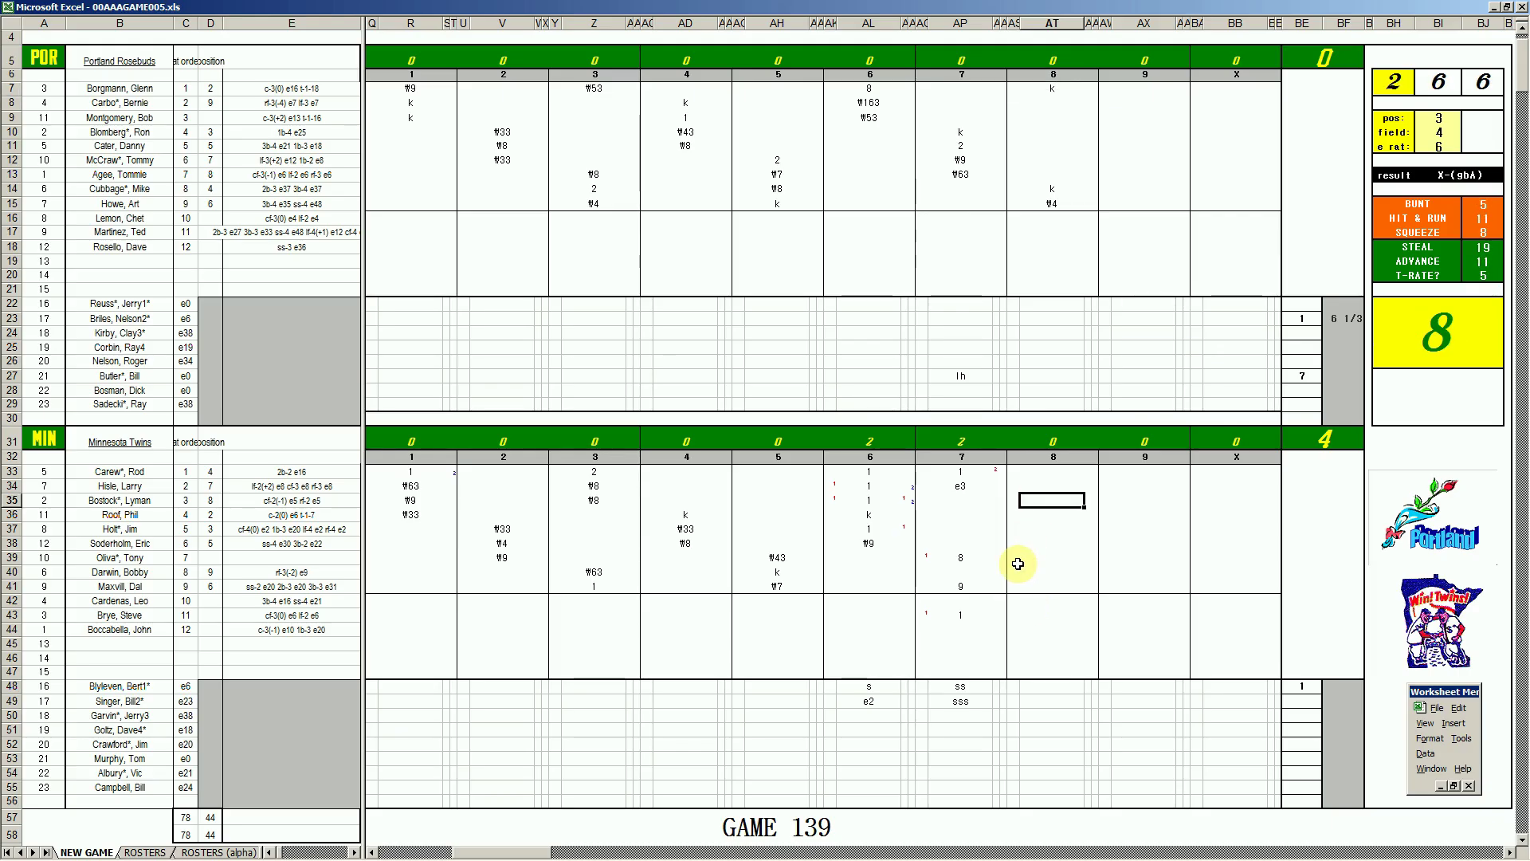
type("#6")
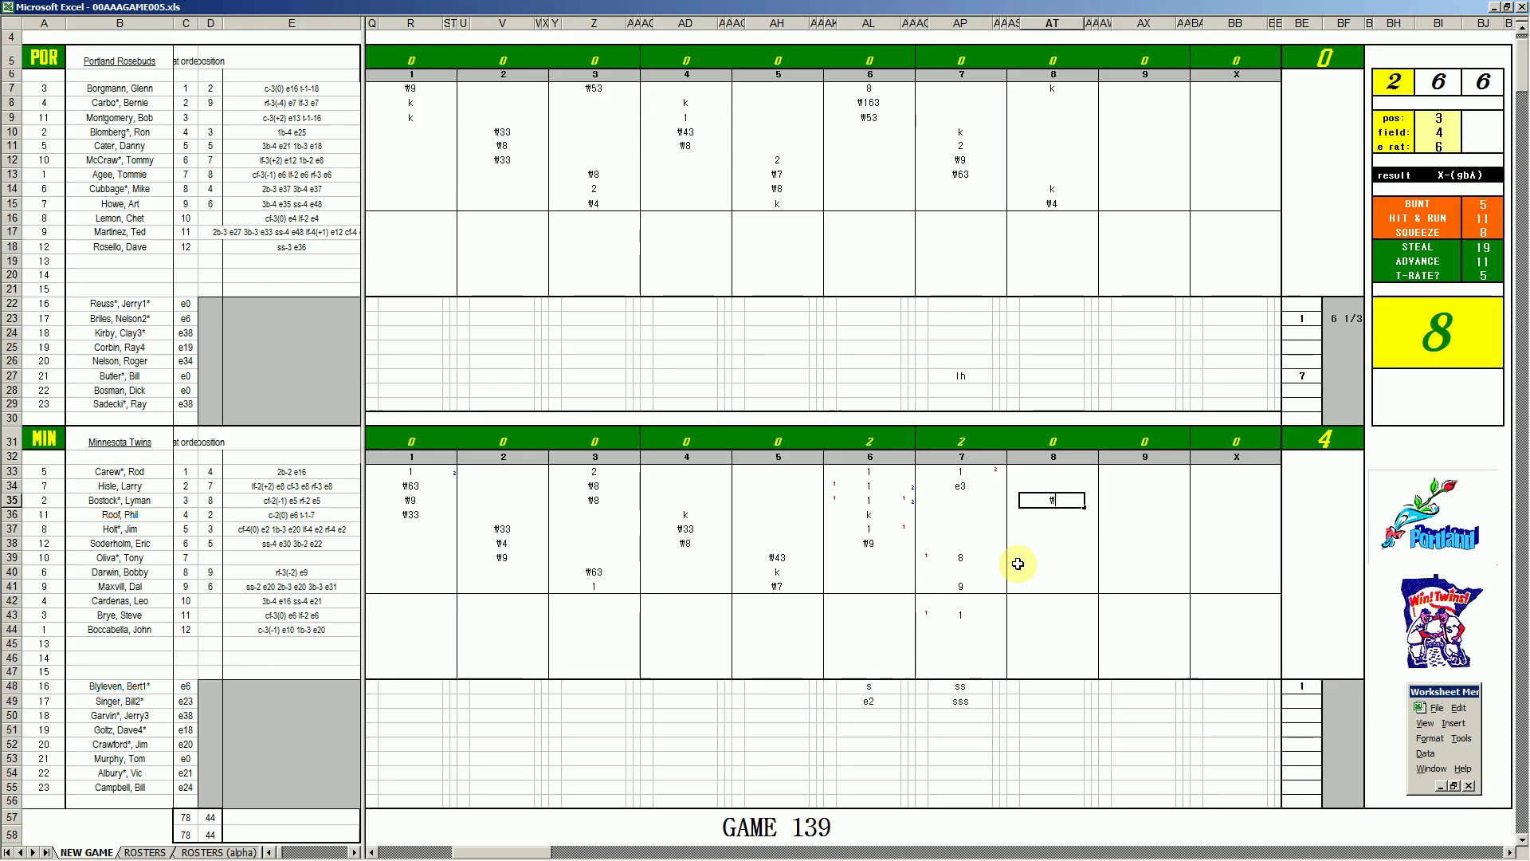
key("Return")
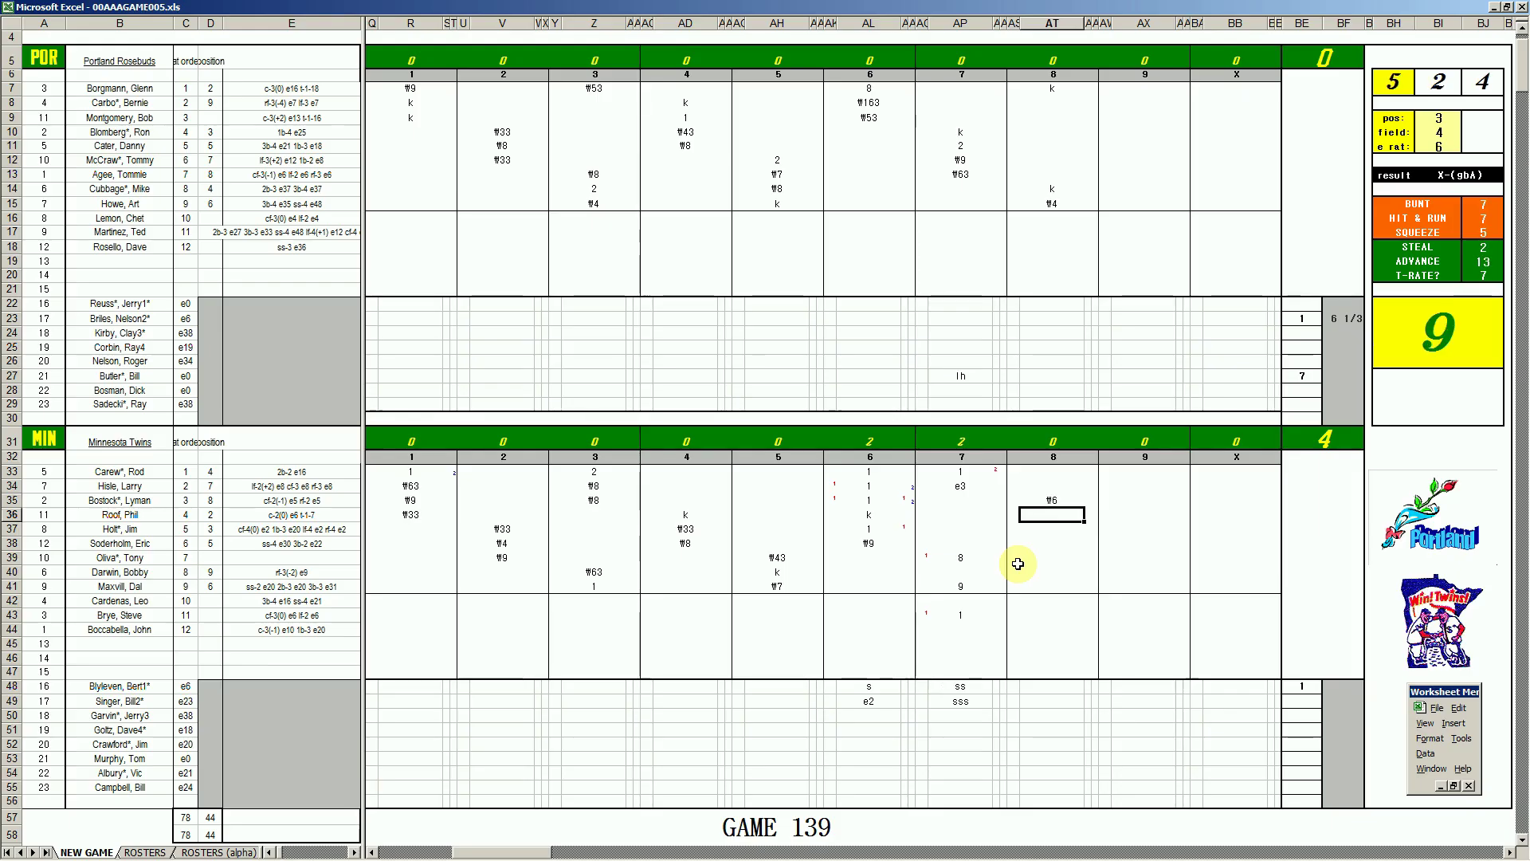
key("Down")
key("Down")
key("Down")
key("Down")
key("Down")
key("Down")
key("Down")
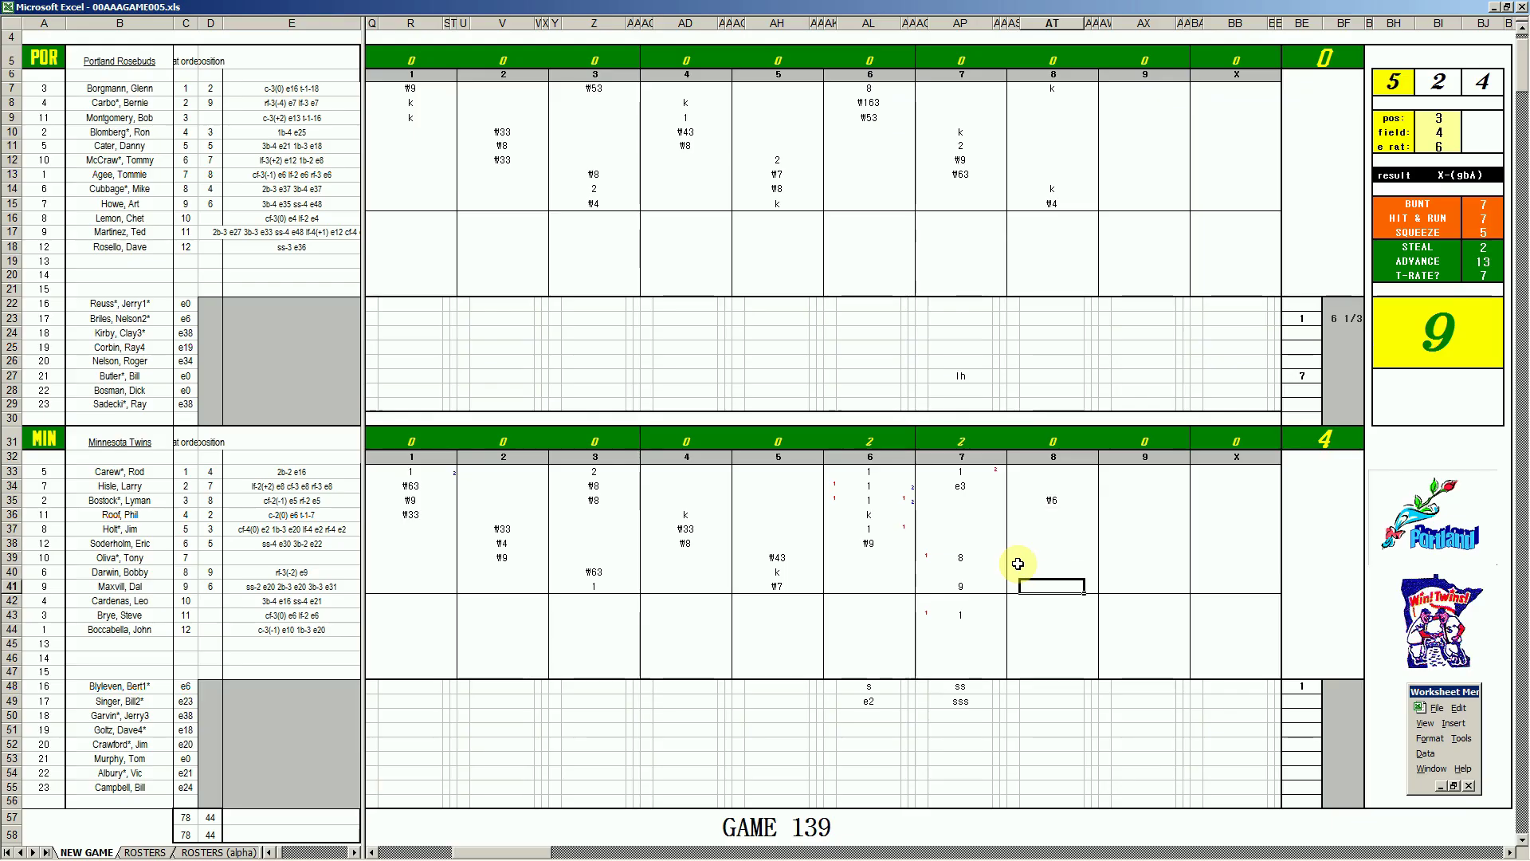
key("Down")
type("8")
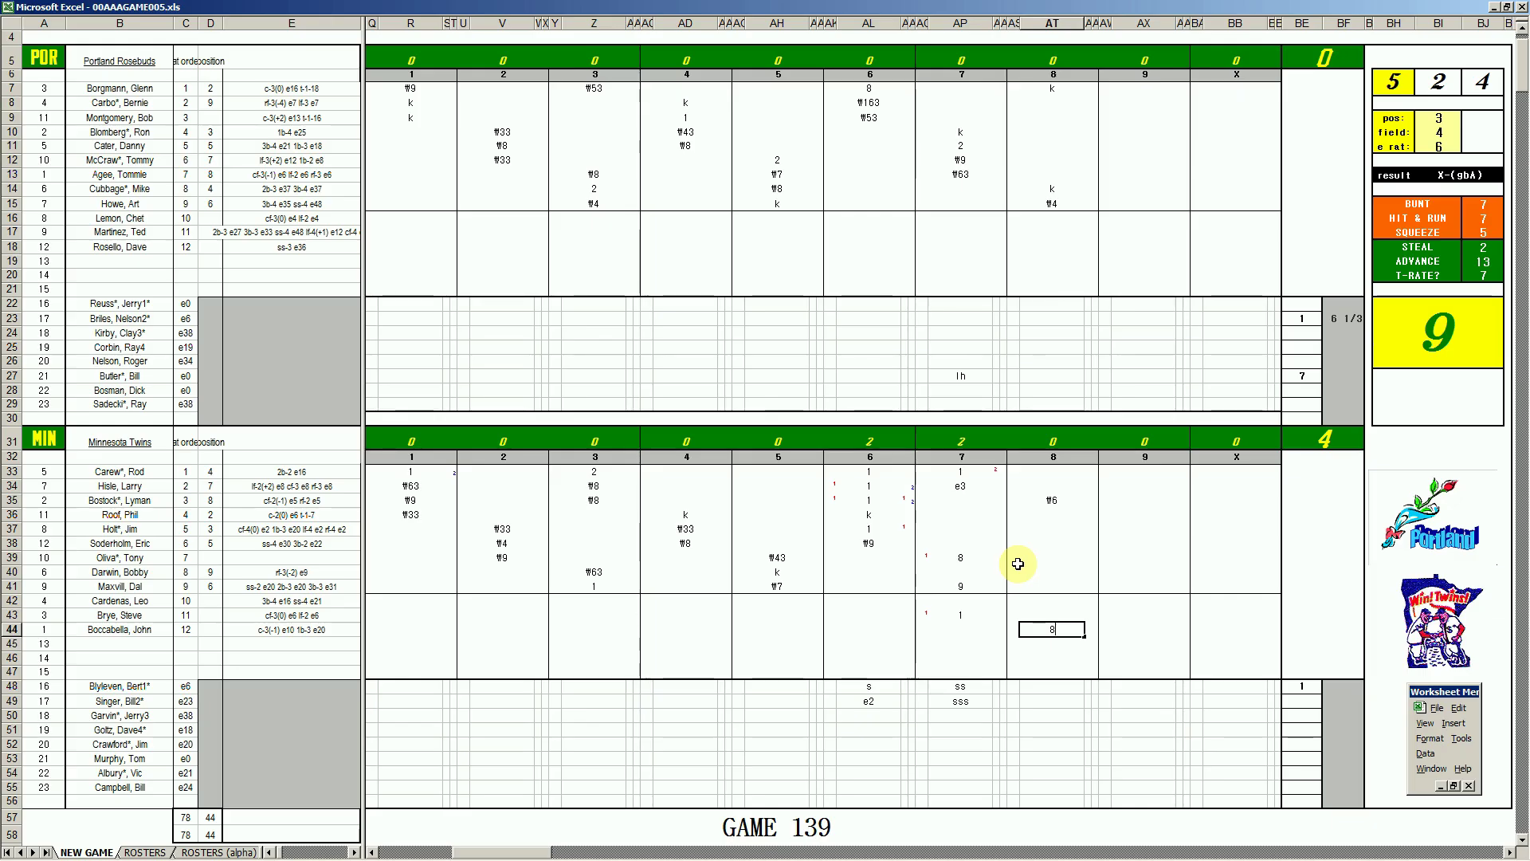
key("Return")
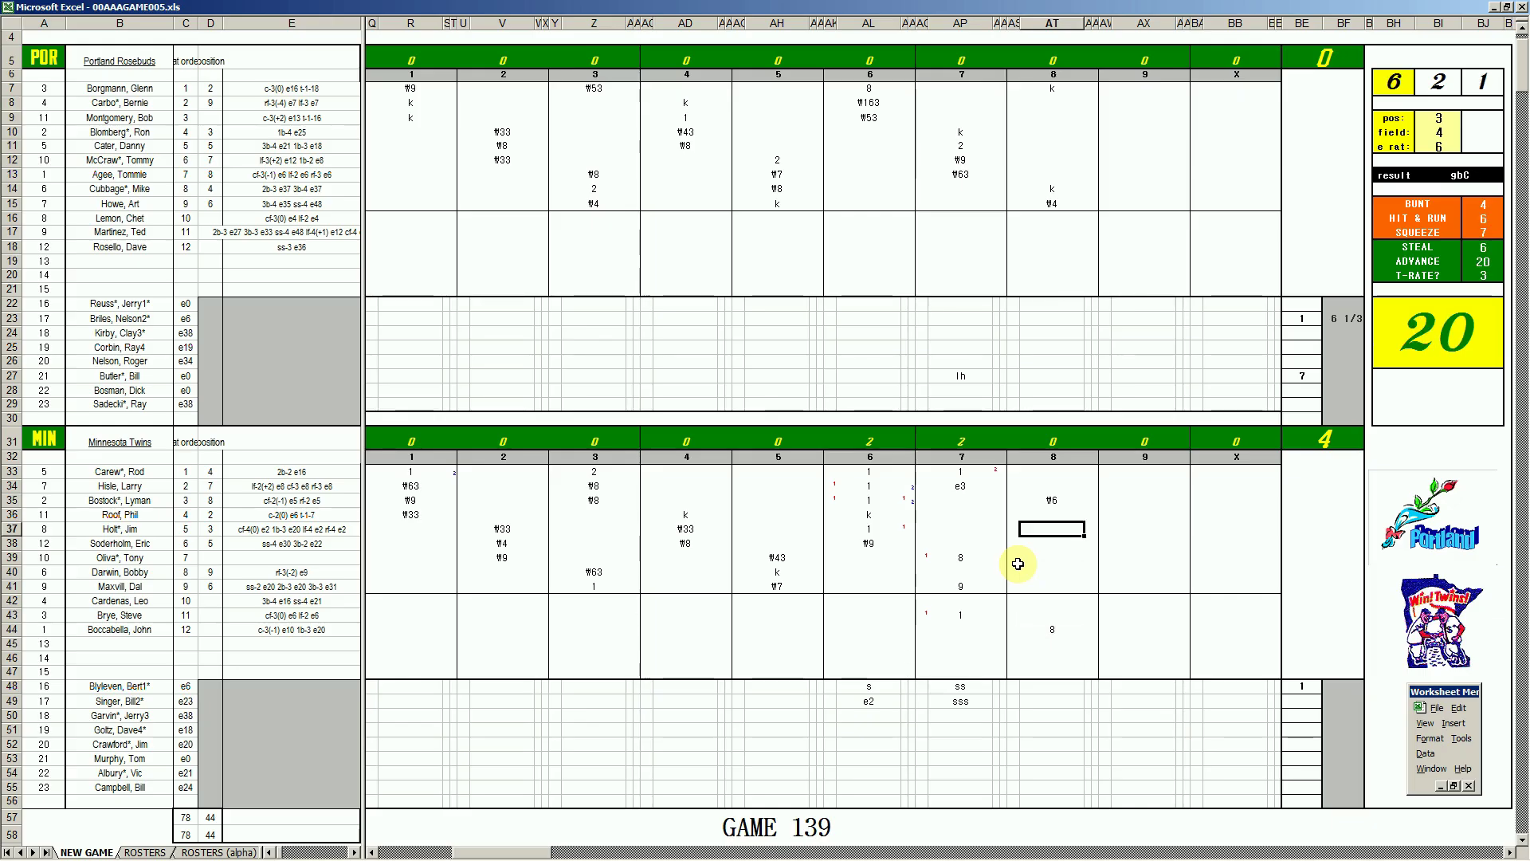
- Enter ₩33 and ₩63 for Minnesota's fifth and sixth batters in the eighth inning
key("ctrl+p")
key("Down")
left_click(1053, 517)
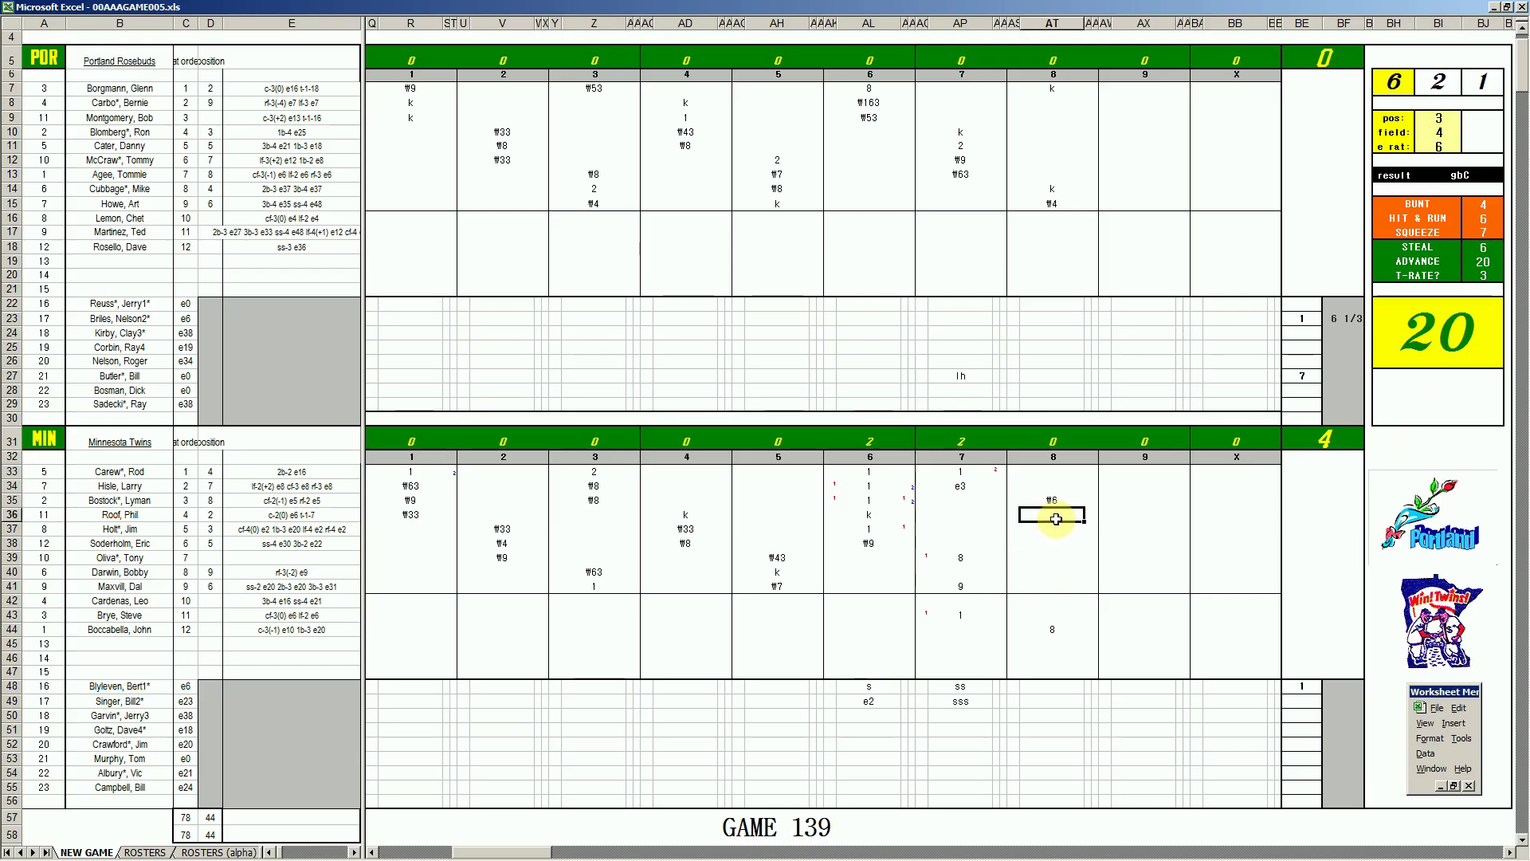
key("Down")
type("#33")
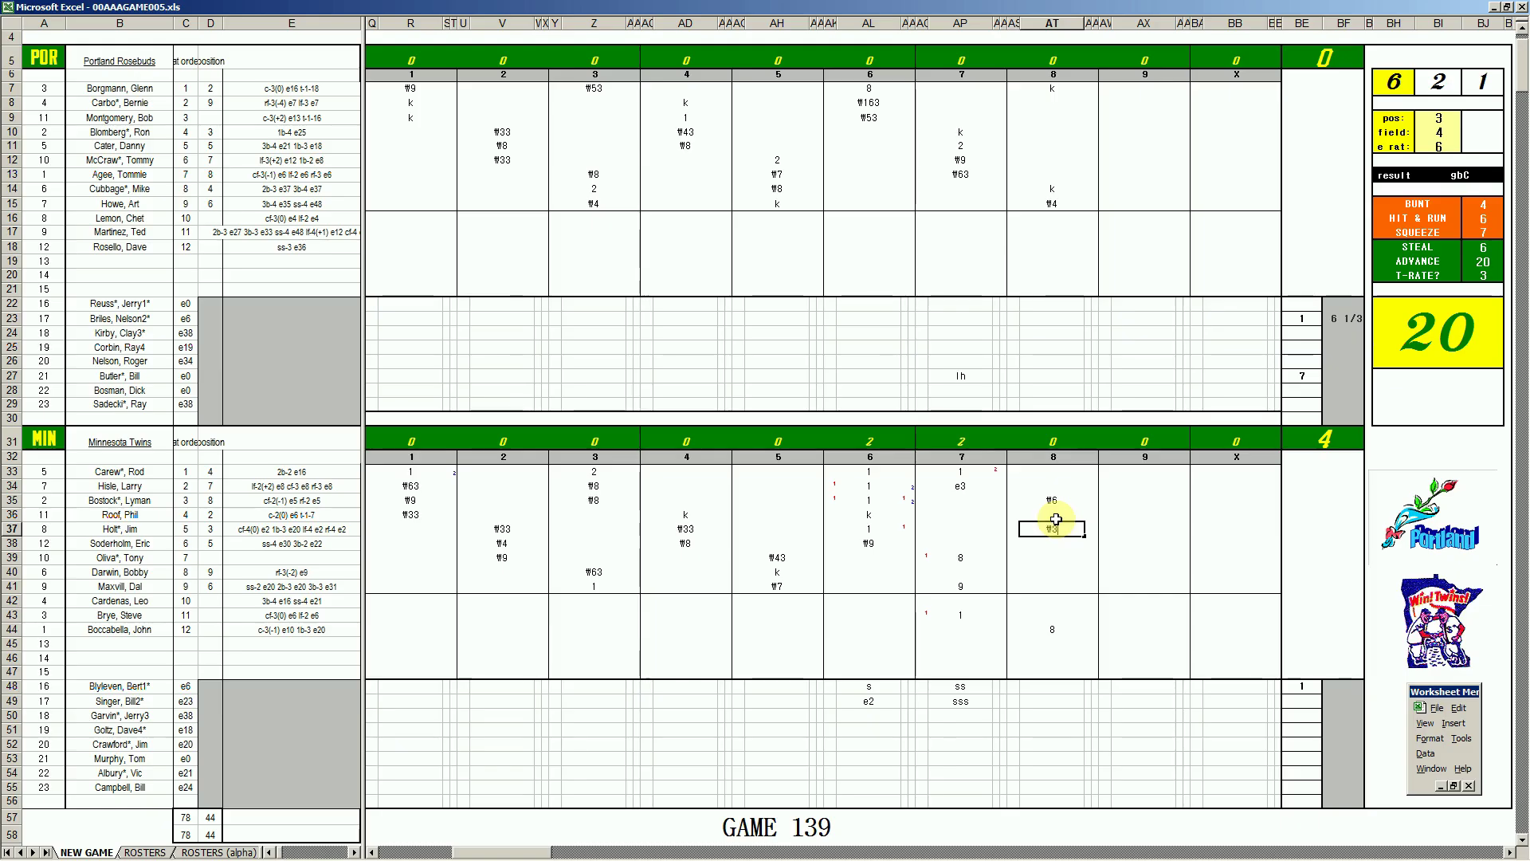
key("Return")
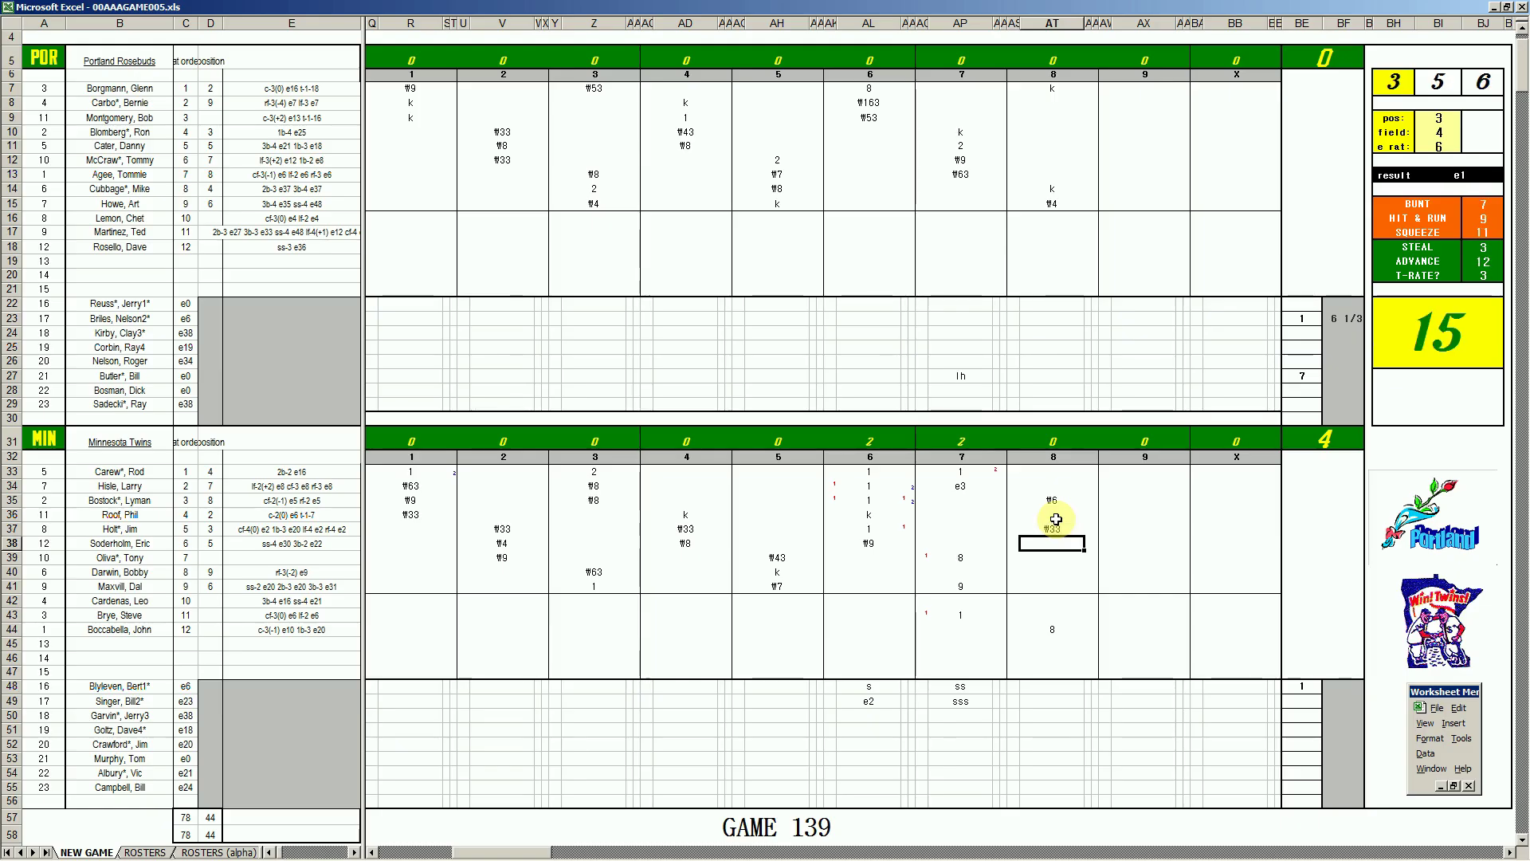
type("#63")
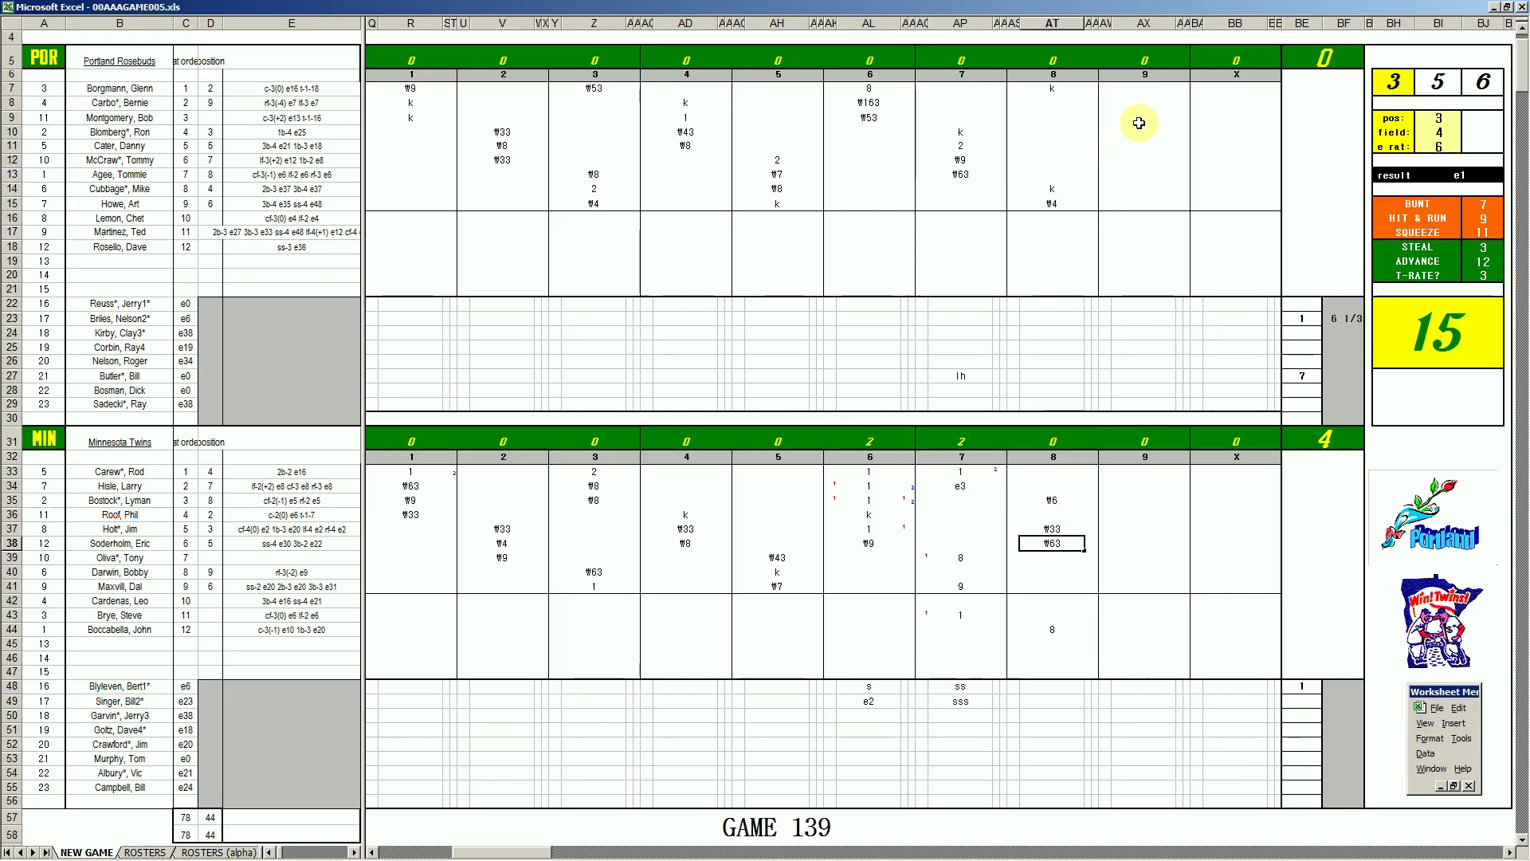
- Enter ₩7 for Portland's second batter in the ninth inning
left_click(1143, 102)
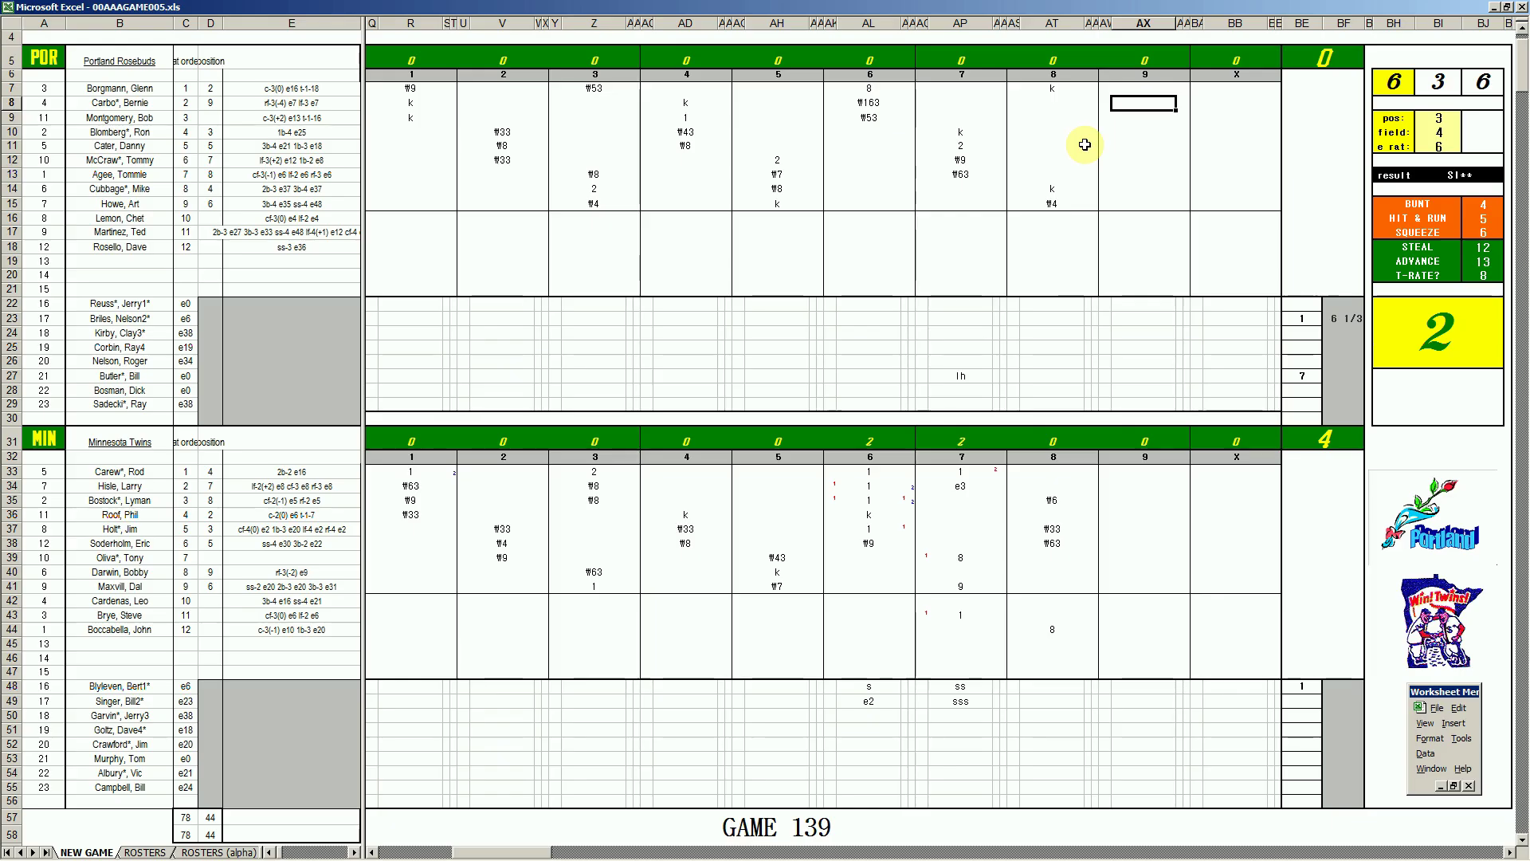
type("#7")
key("Return")
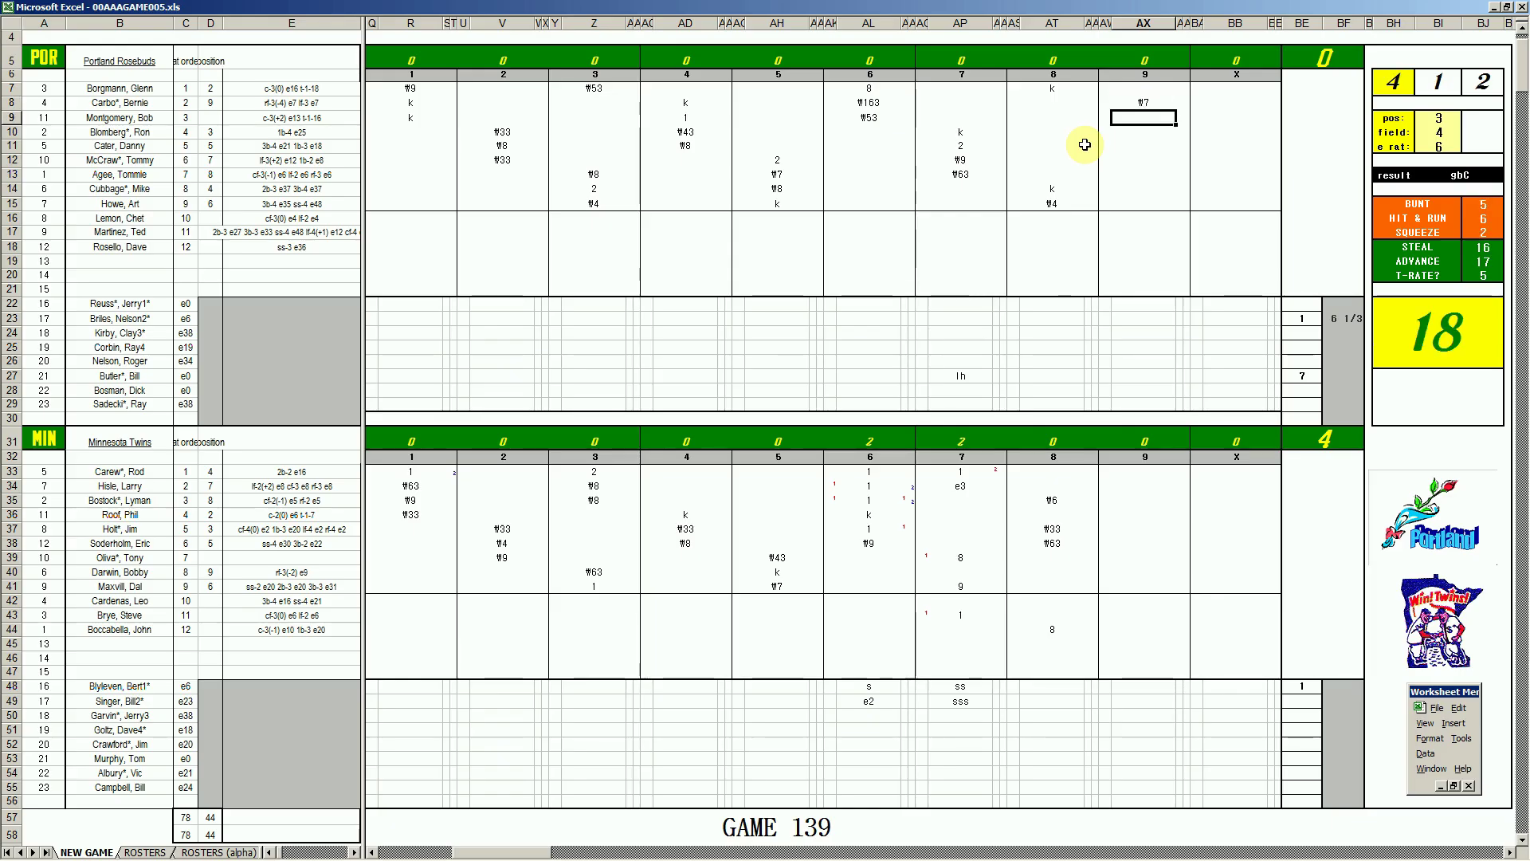
- Set the fielding lookup to position 7, field 2 and error rating 8, and enter ₩7 for Portland's third and fourth batters in the ninth inning
key("Tab")
type("7")
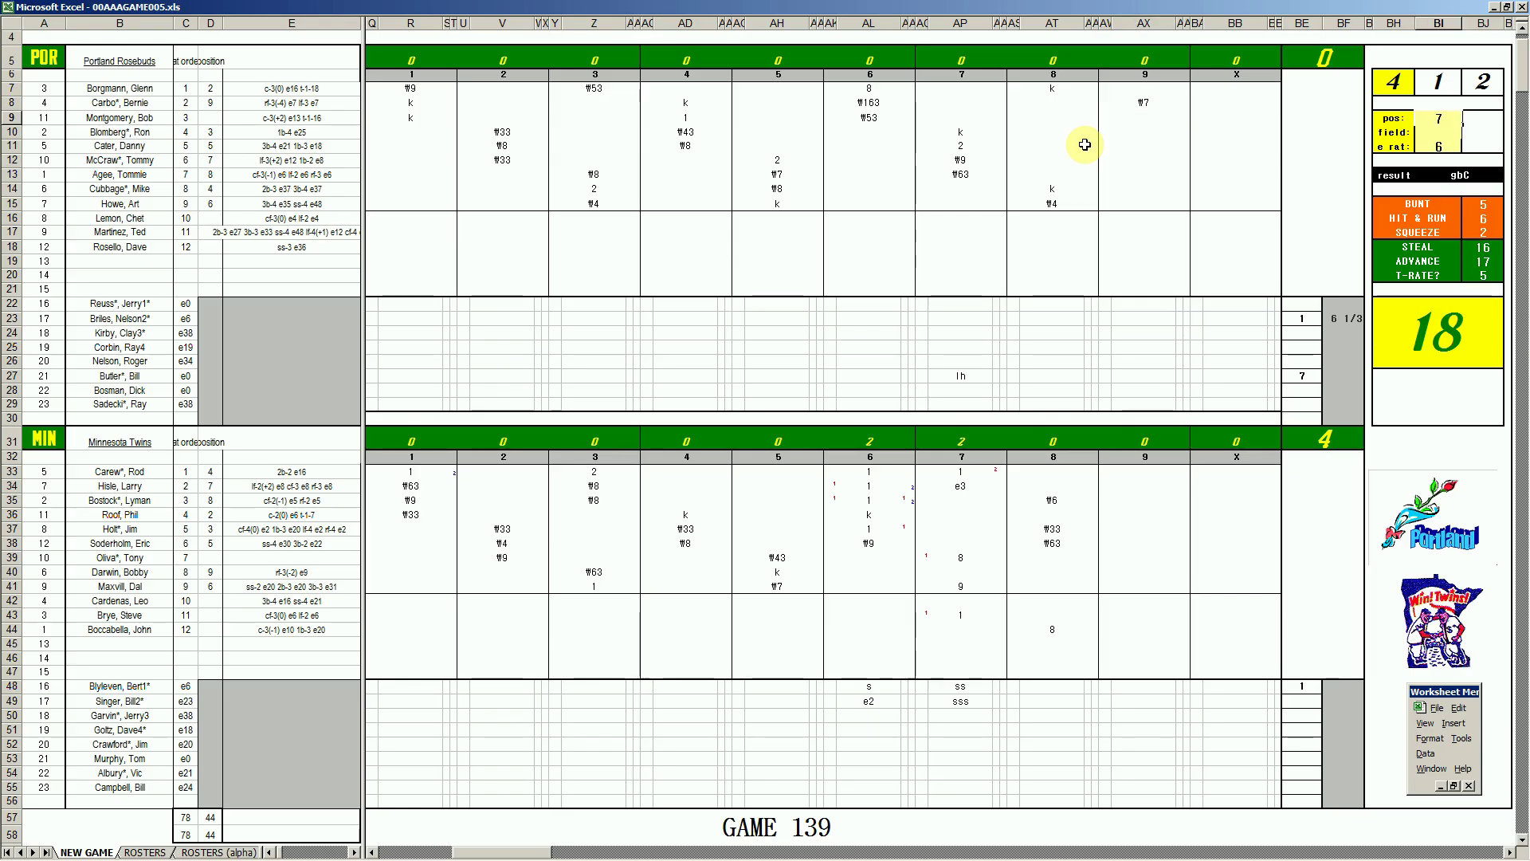
key("Return")
key("Return")
key("Return")
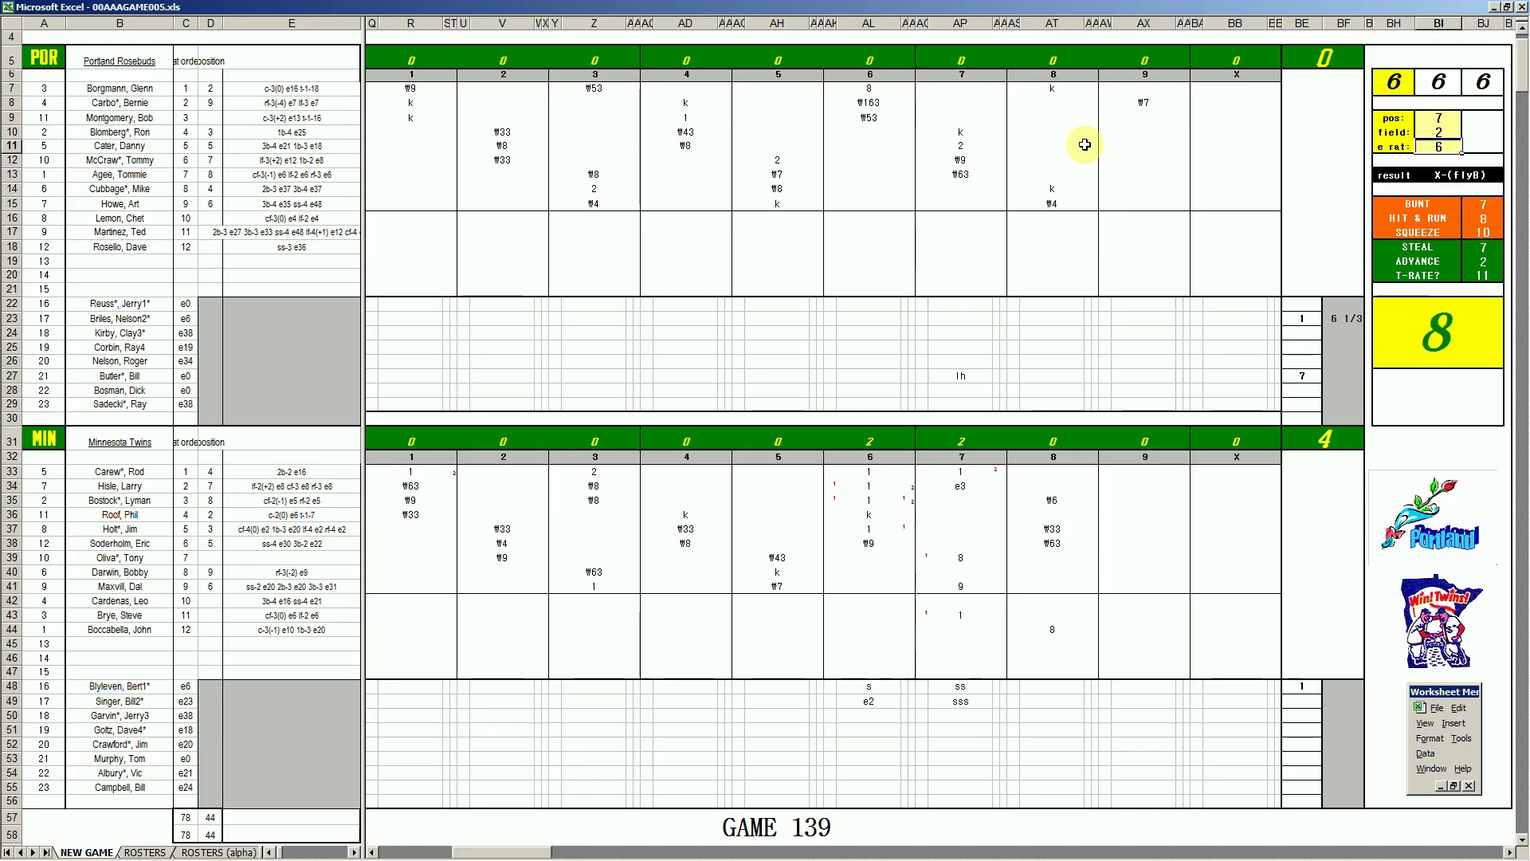
left_click(1149, 120)
type("#7")
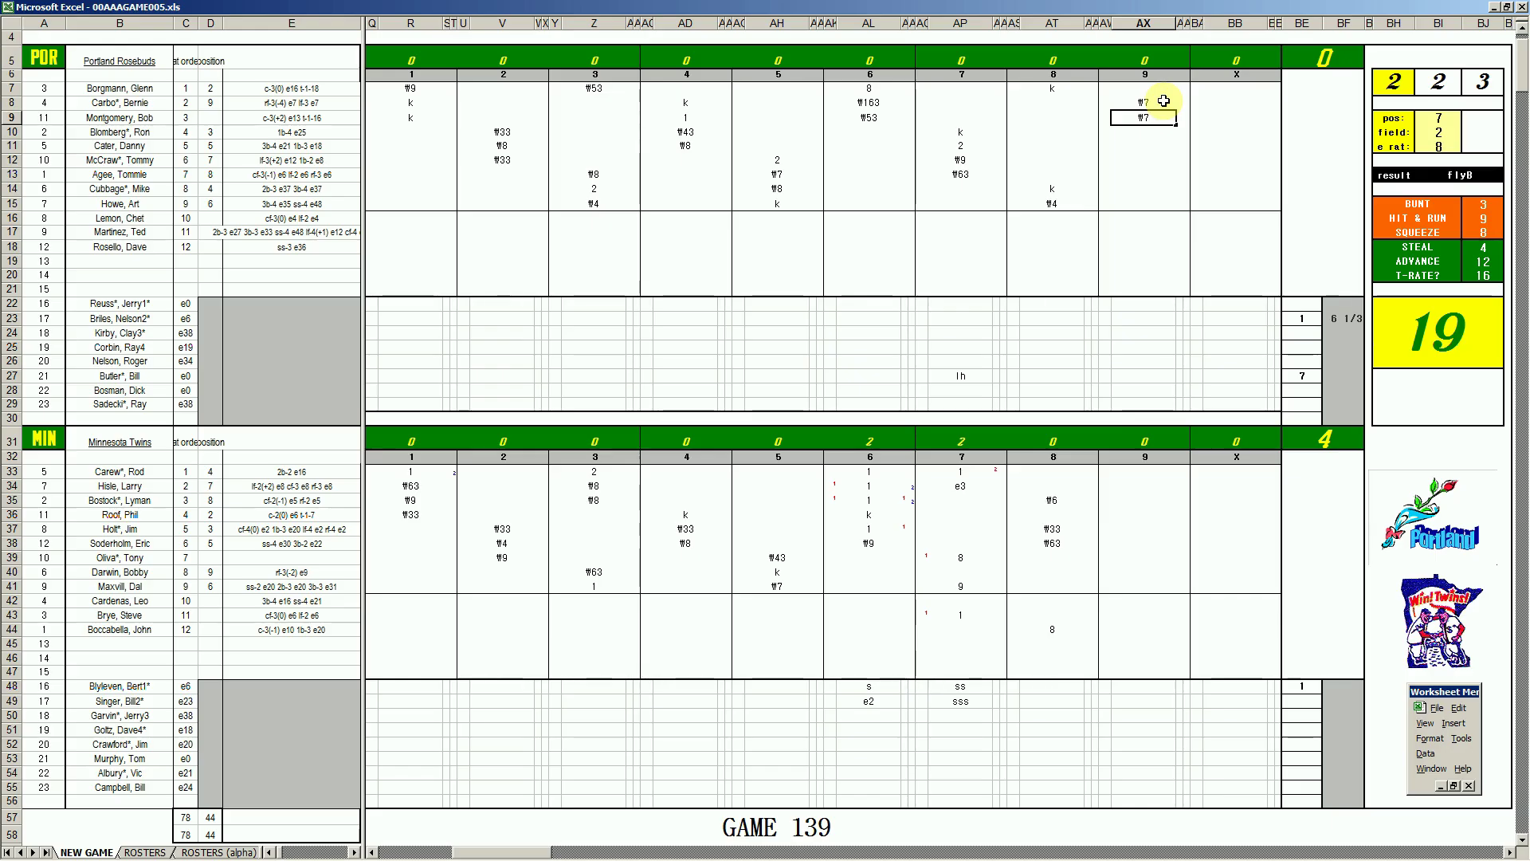
key("Return")
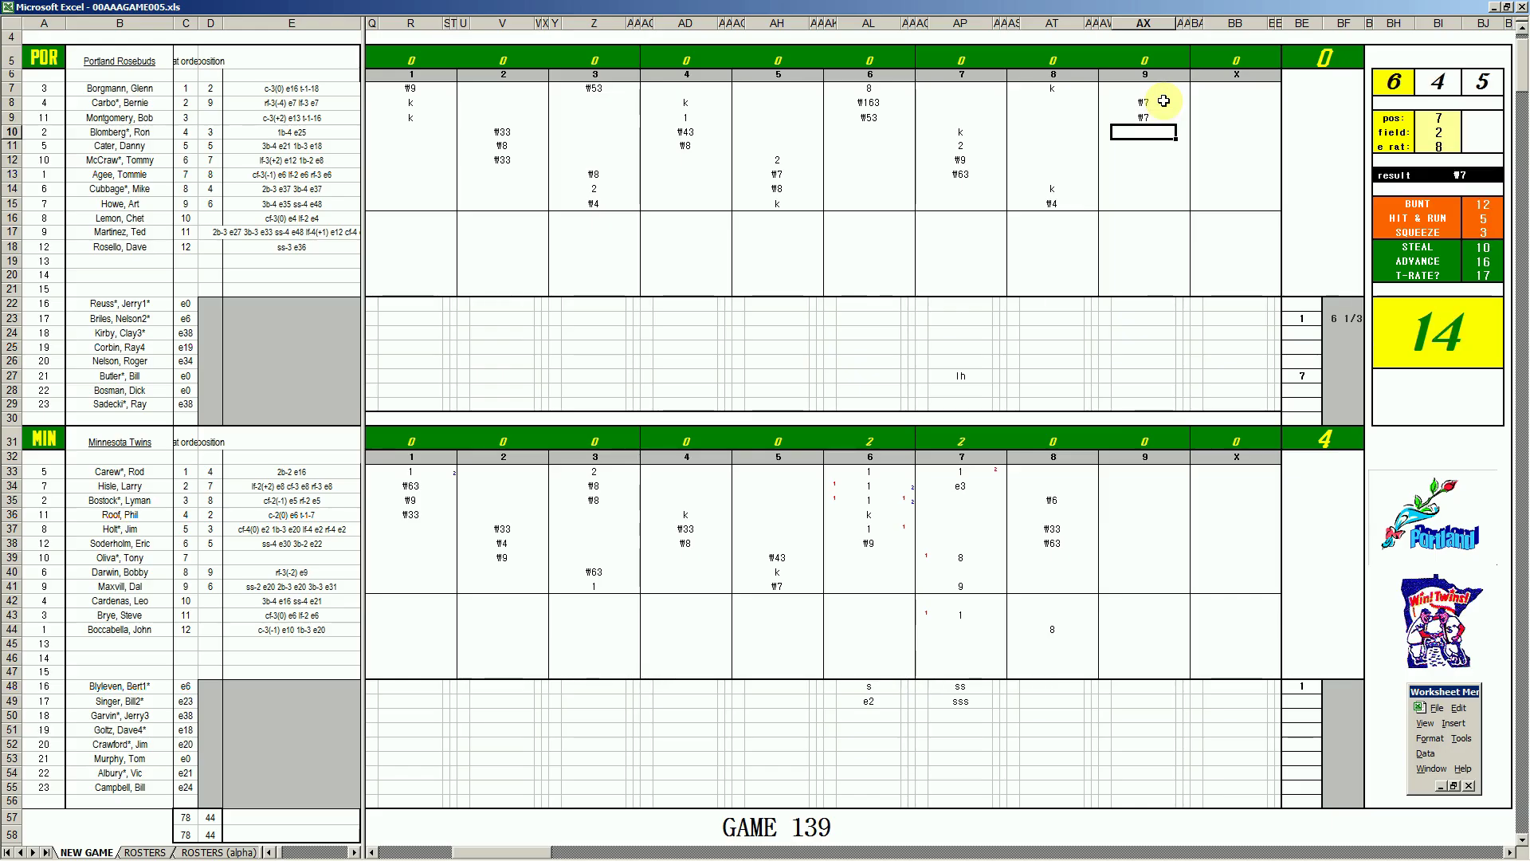
type("#7")
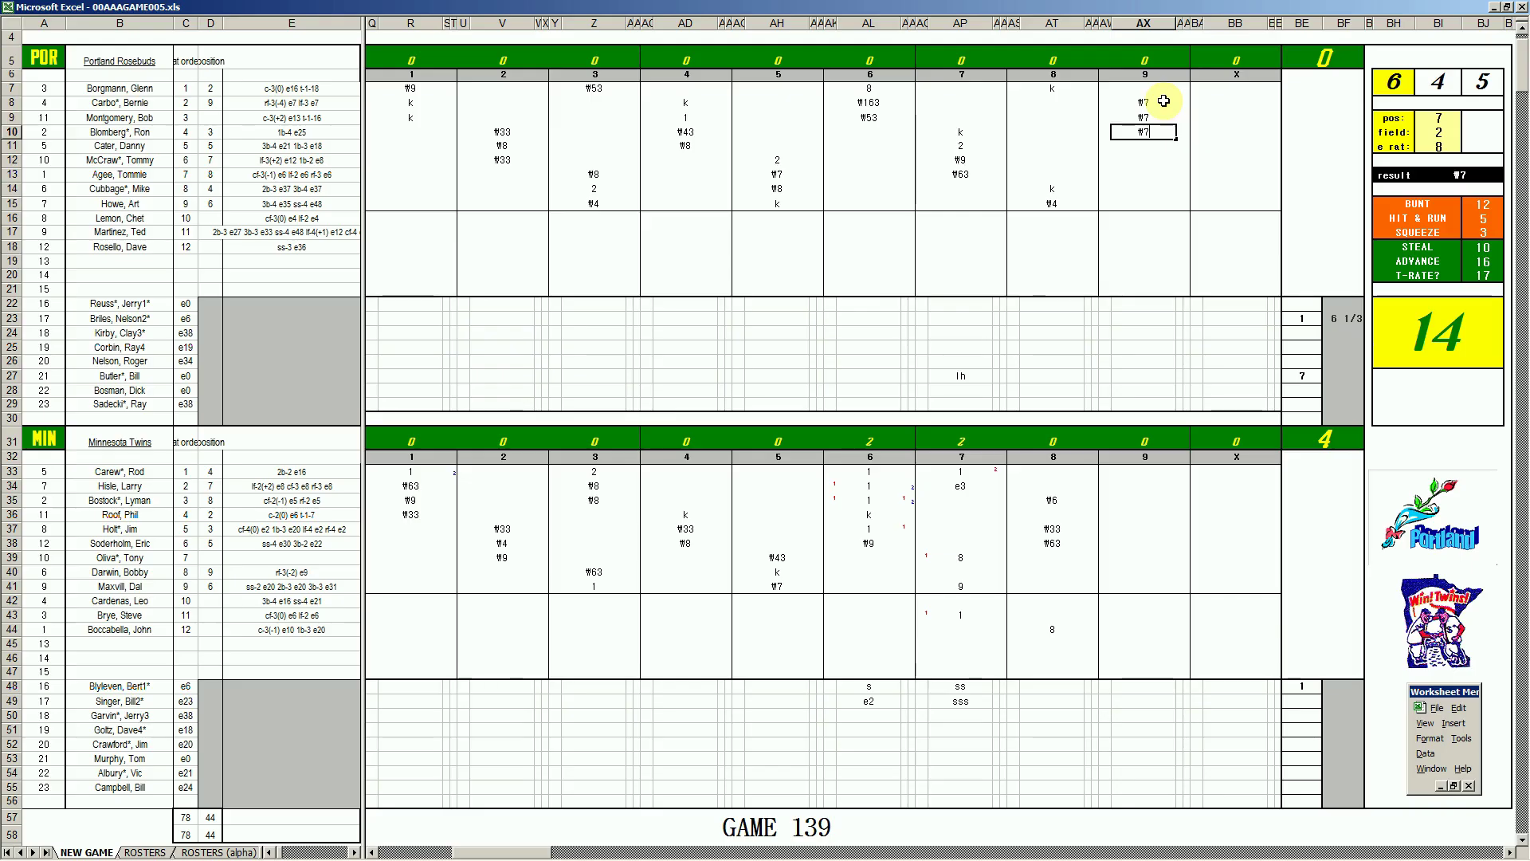
key("Return")
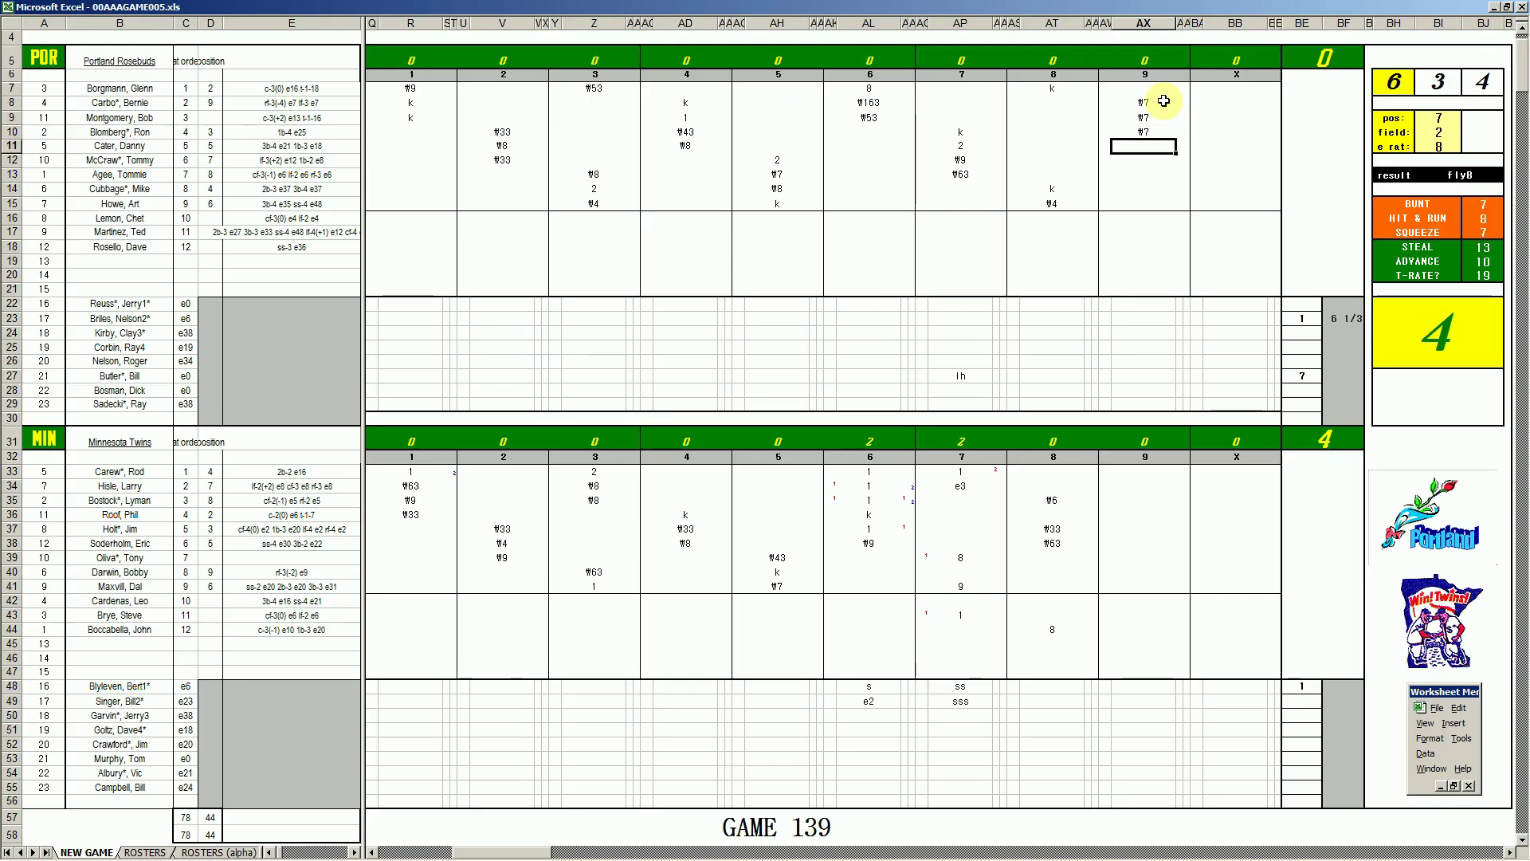
- Enter +5/3 as the innings pitched for Portland's relief pitcher who came in during the seventh inning
left_click(1349, 377)
double_click(1349, 377)
type("+5/")
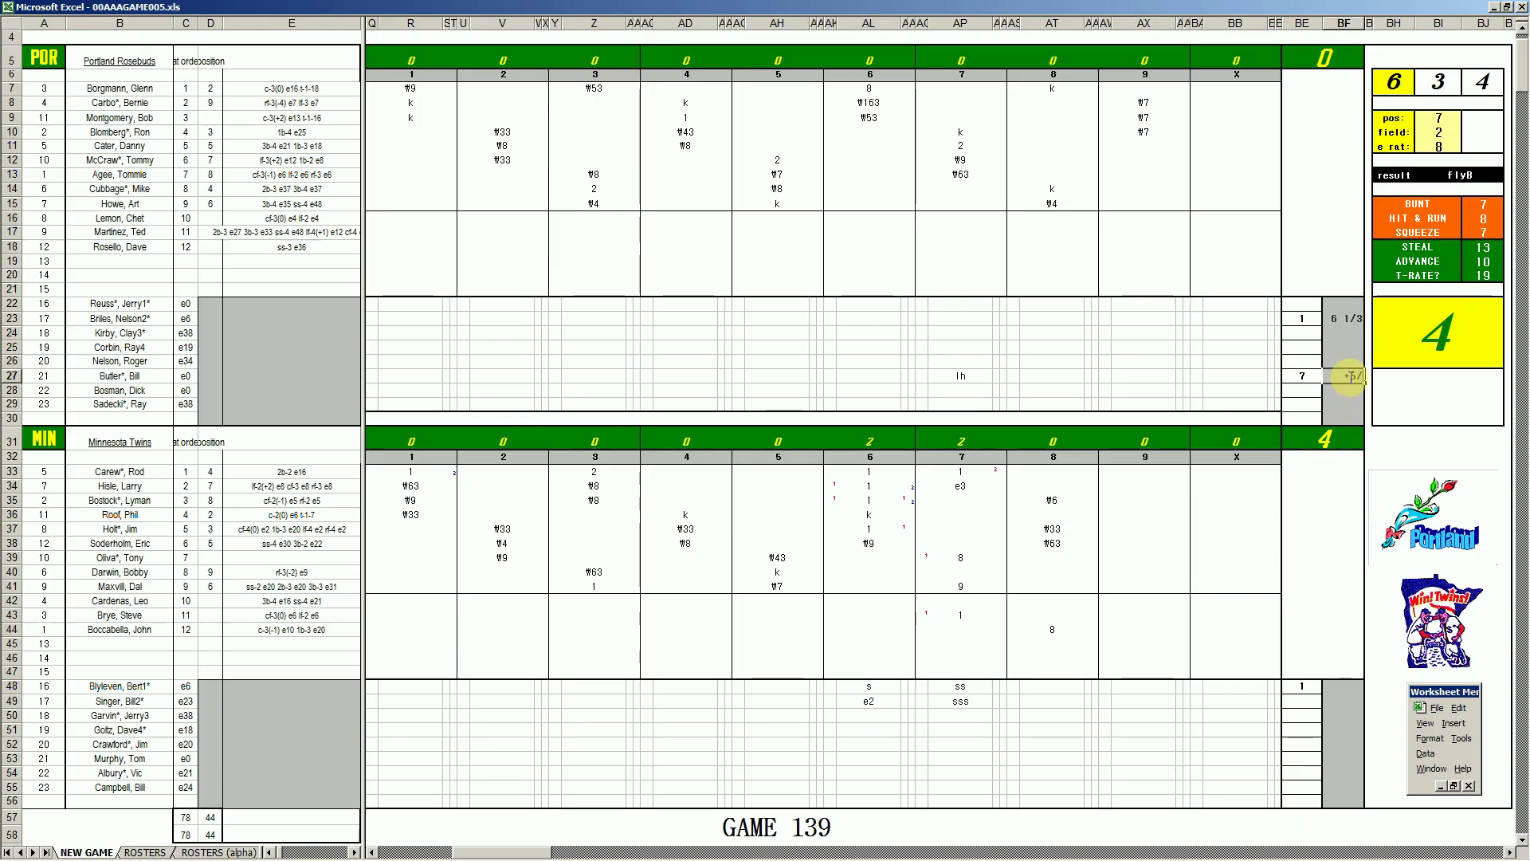
type("3")
key("Return")
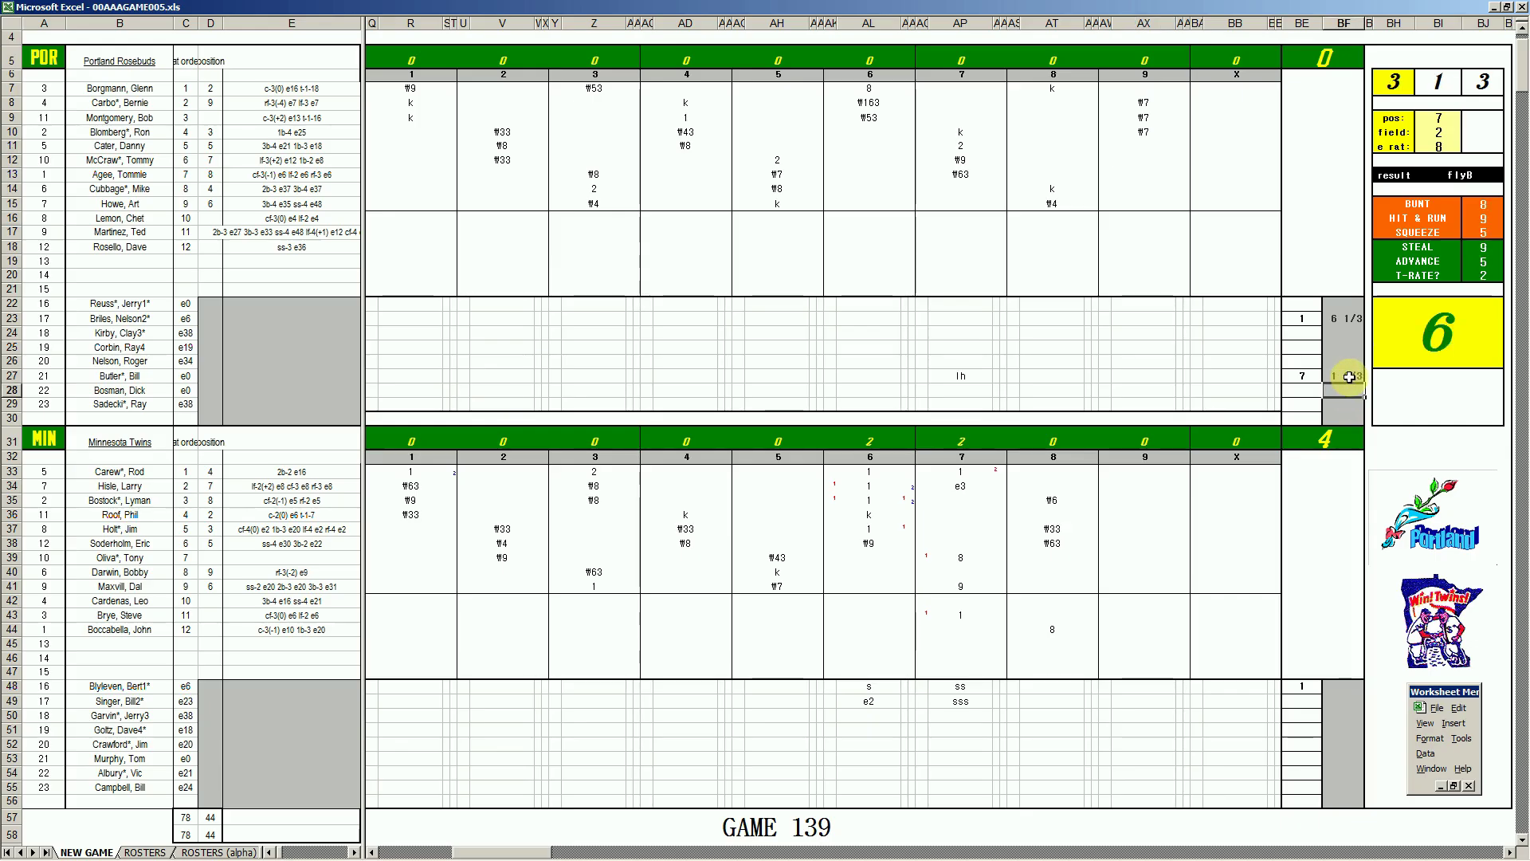
- Enter 9 as the innings pitched for Minnesota's starting pitcher
left_click(1340, 690)
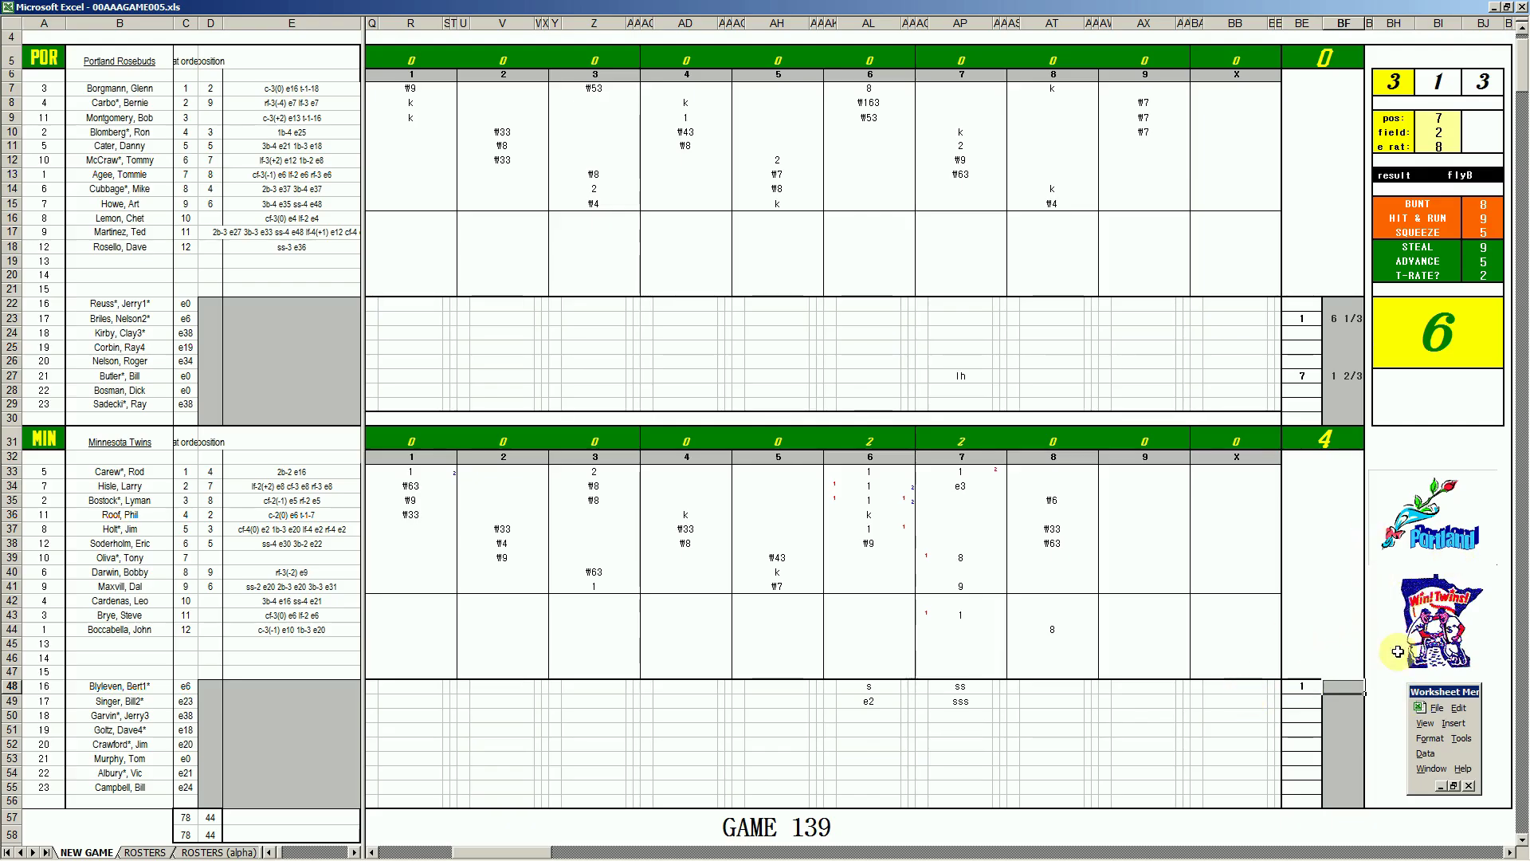
left_click(1304, 701)
key("Up")
key("Right")
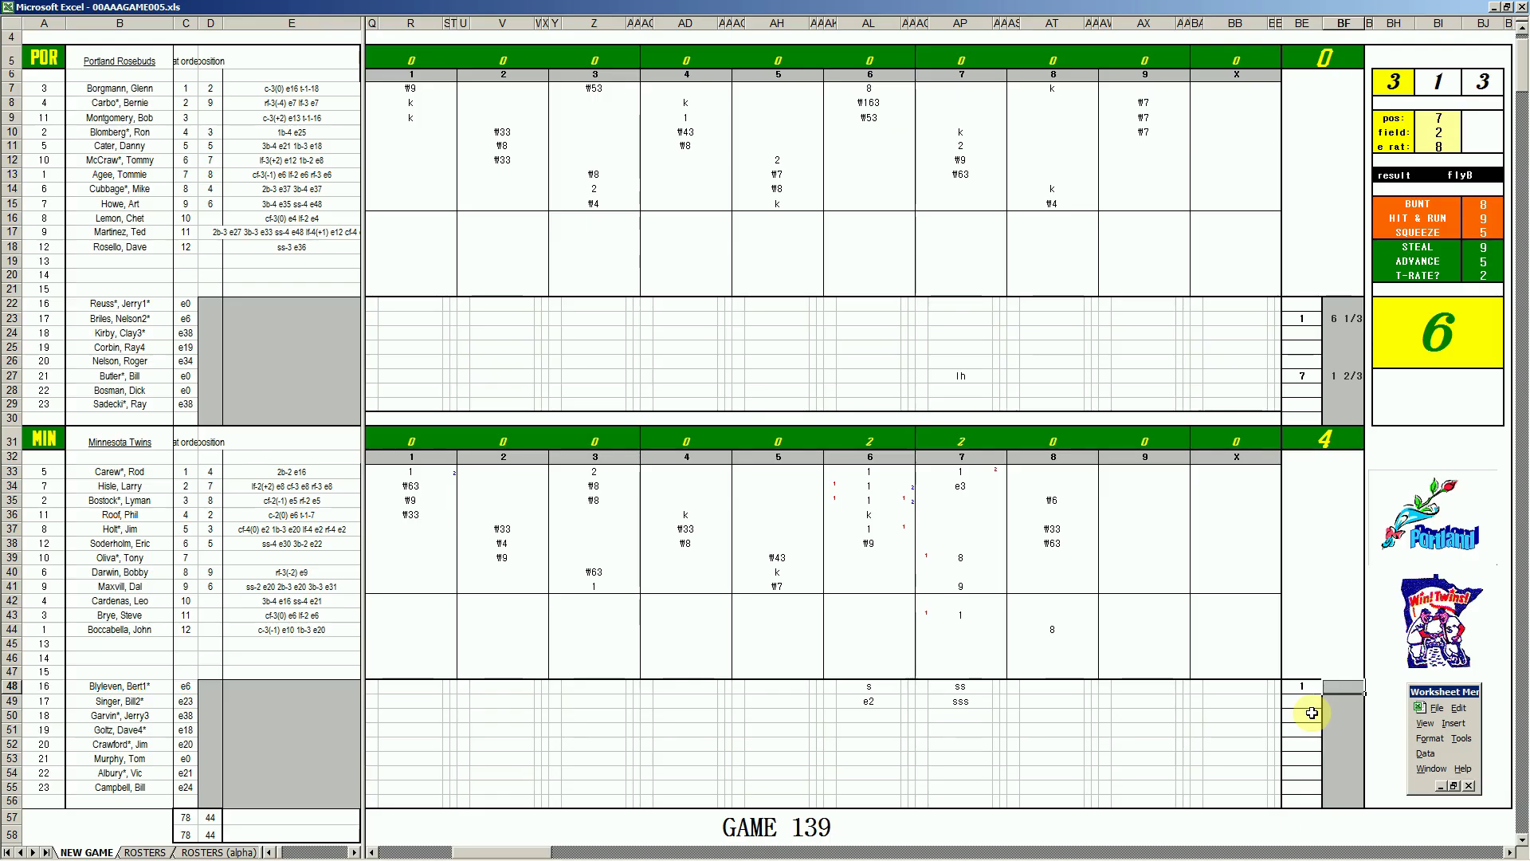
type("9")
key("Return")
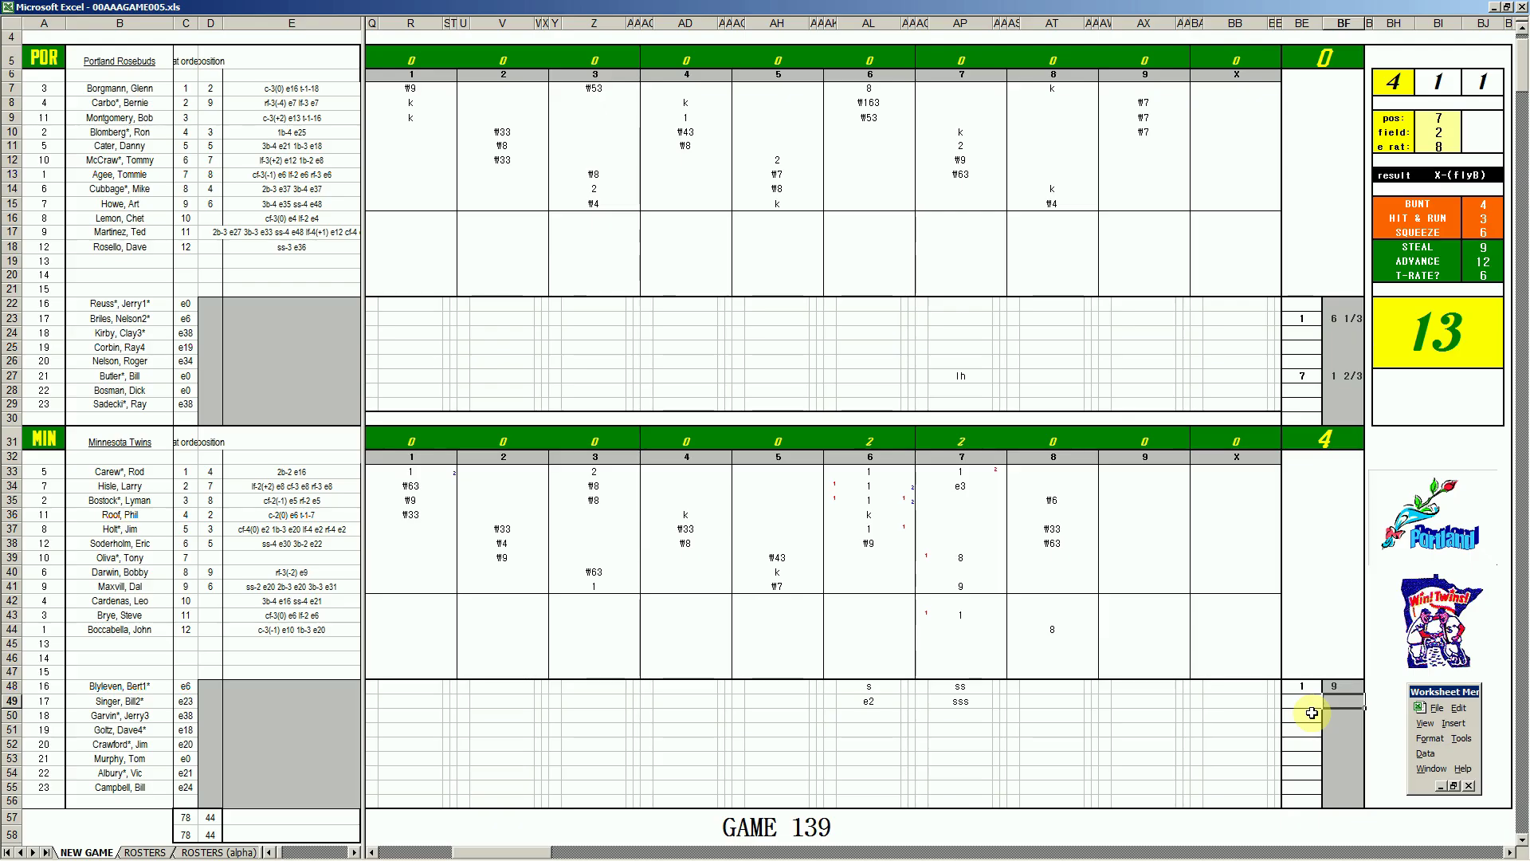
- View the Game 139 box score in 22minpor.xls and close that workbook without saving changes
left_click(635, 851)
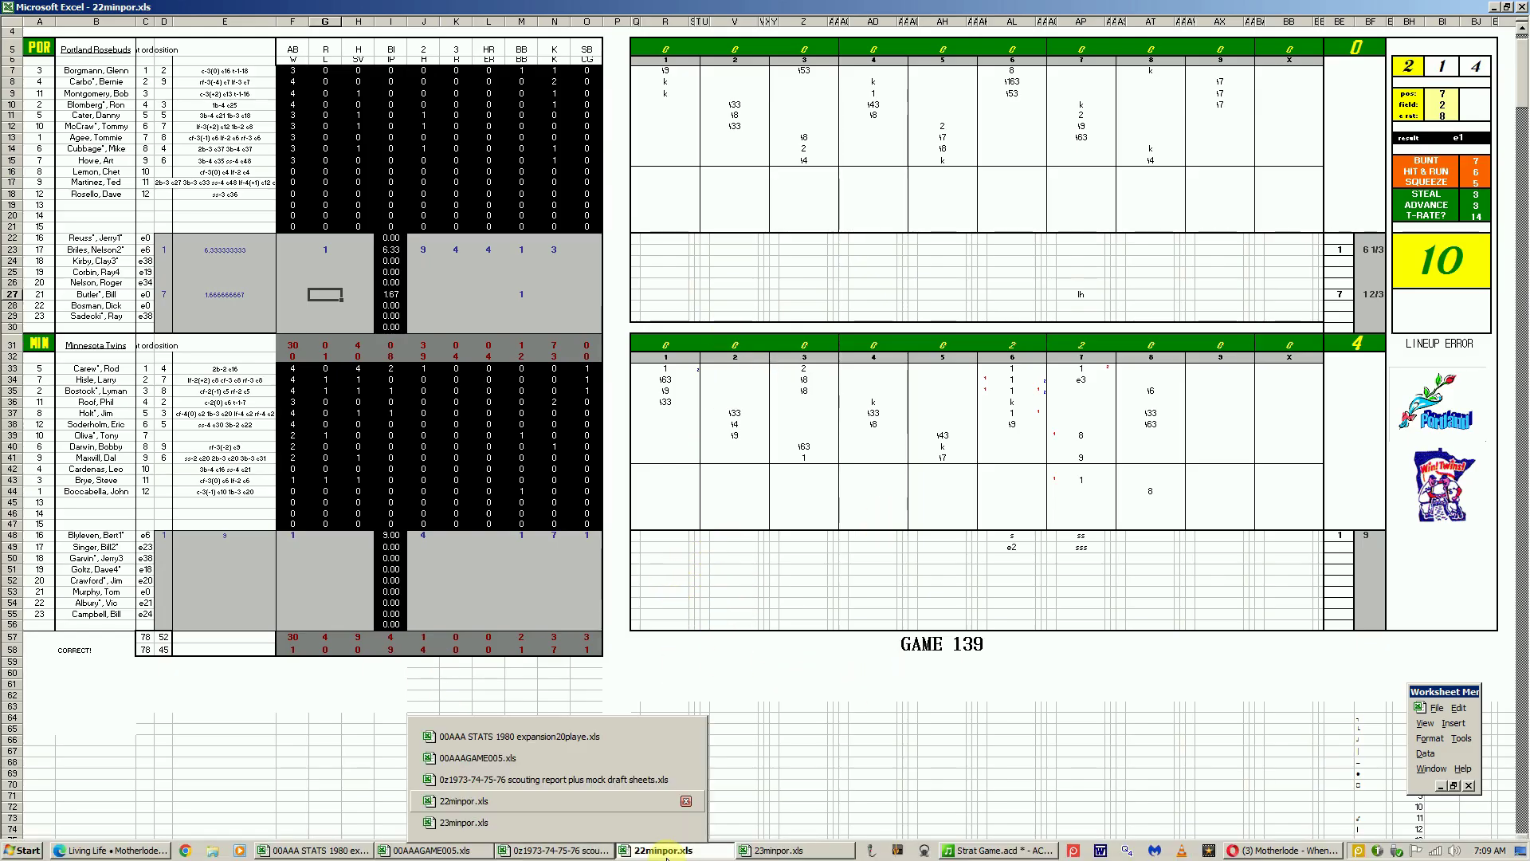
right_click(666, 856)
left_click(663, 821)
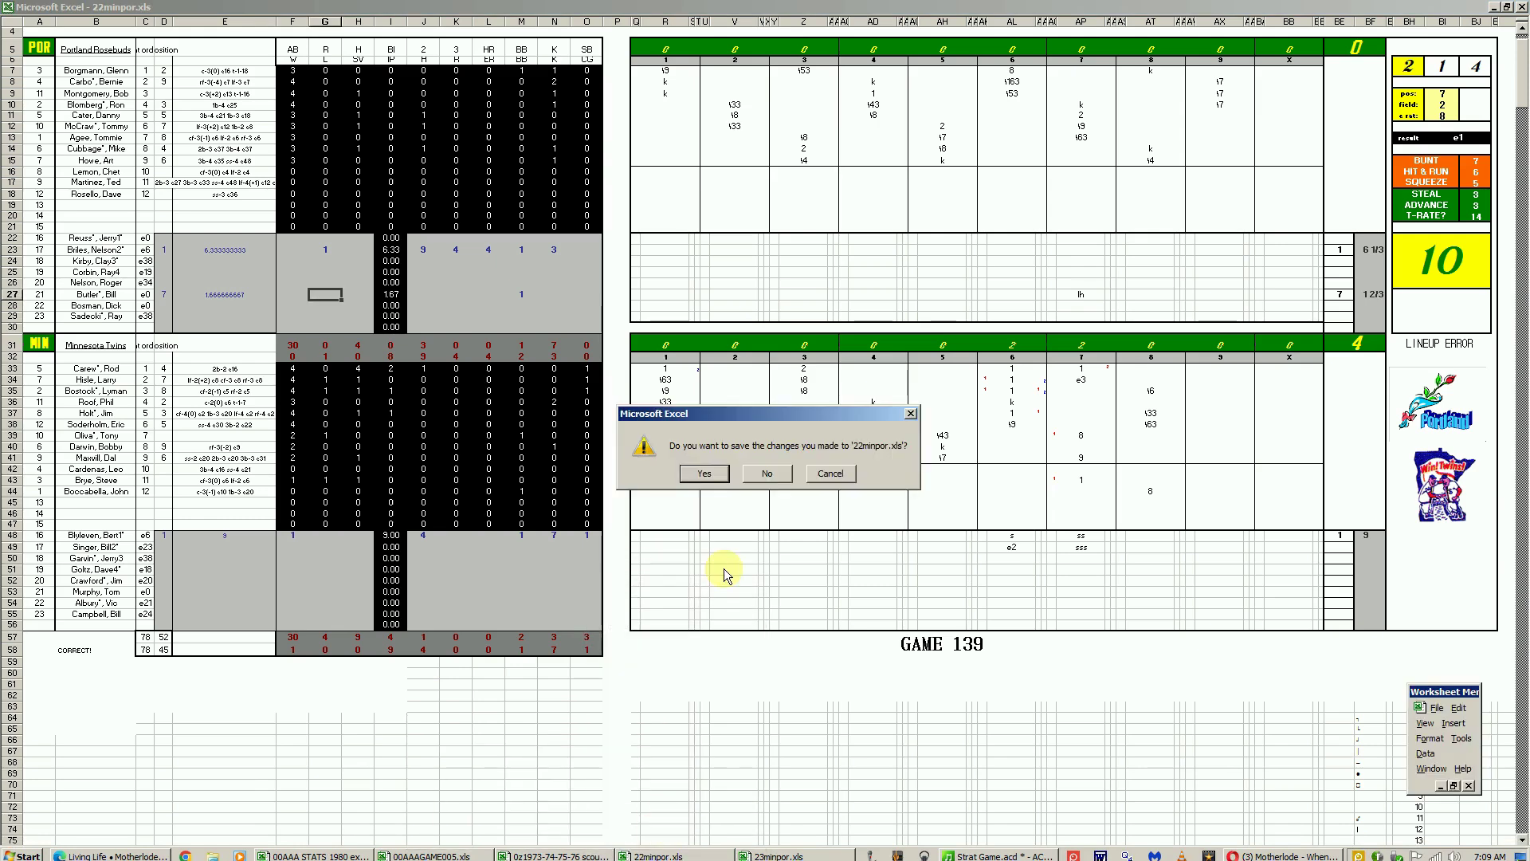
left_click(767, 474)
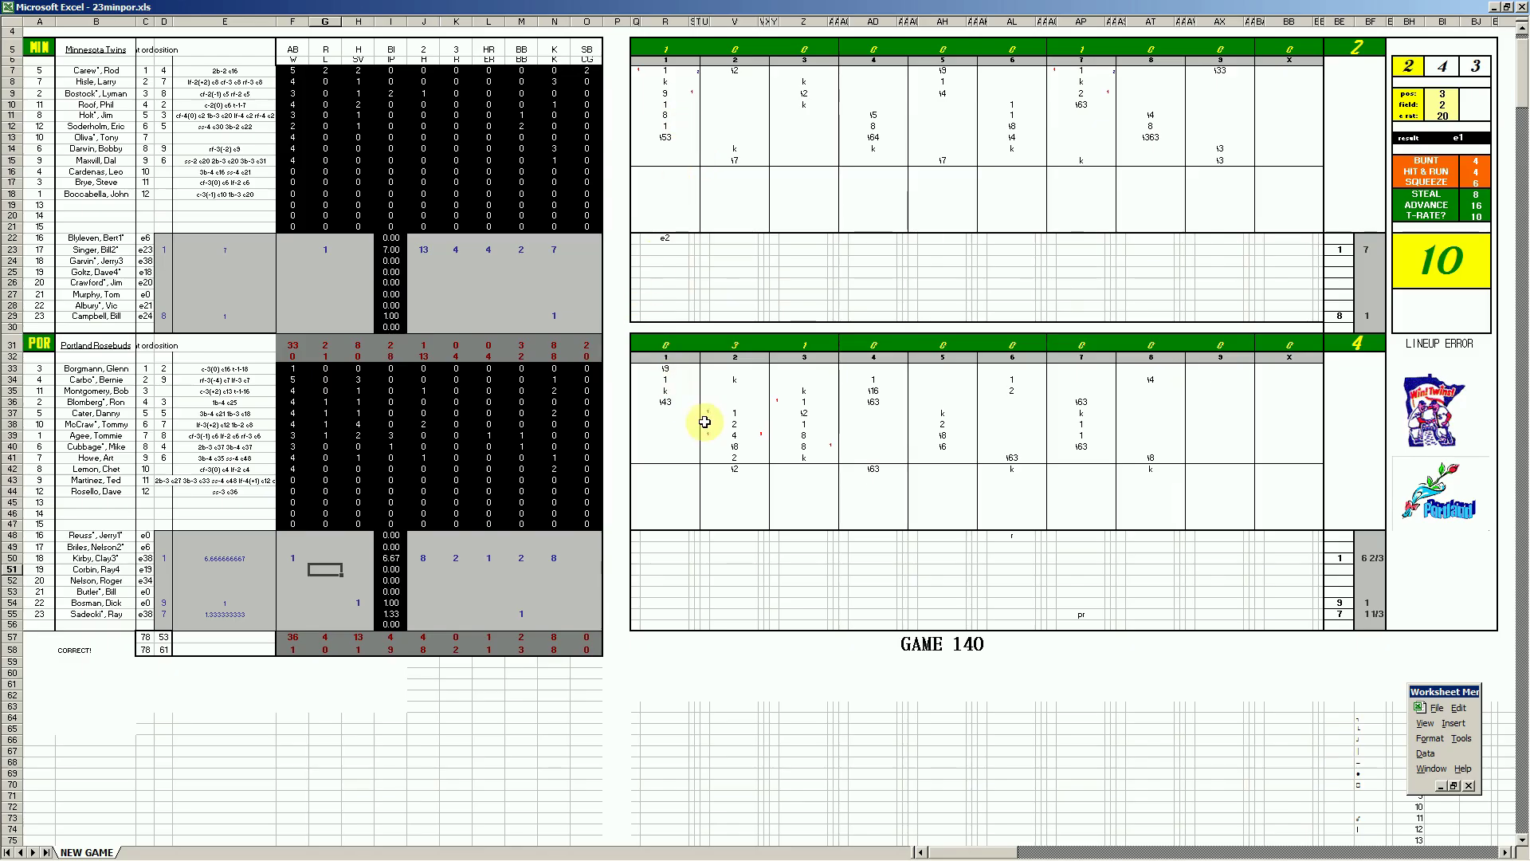
- Review Portland's second inning in the Game 140 scoresheet and close 23minpor.xls without saving changes
left_click(732, 435)
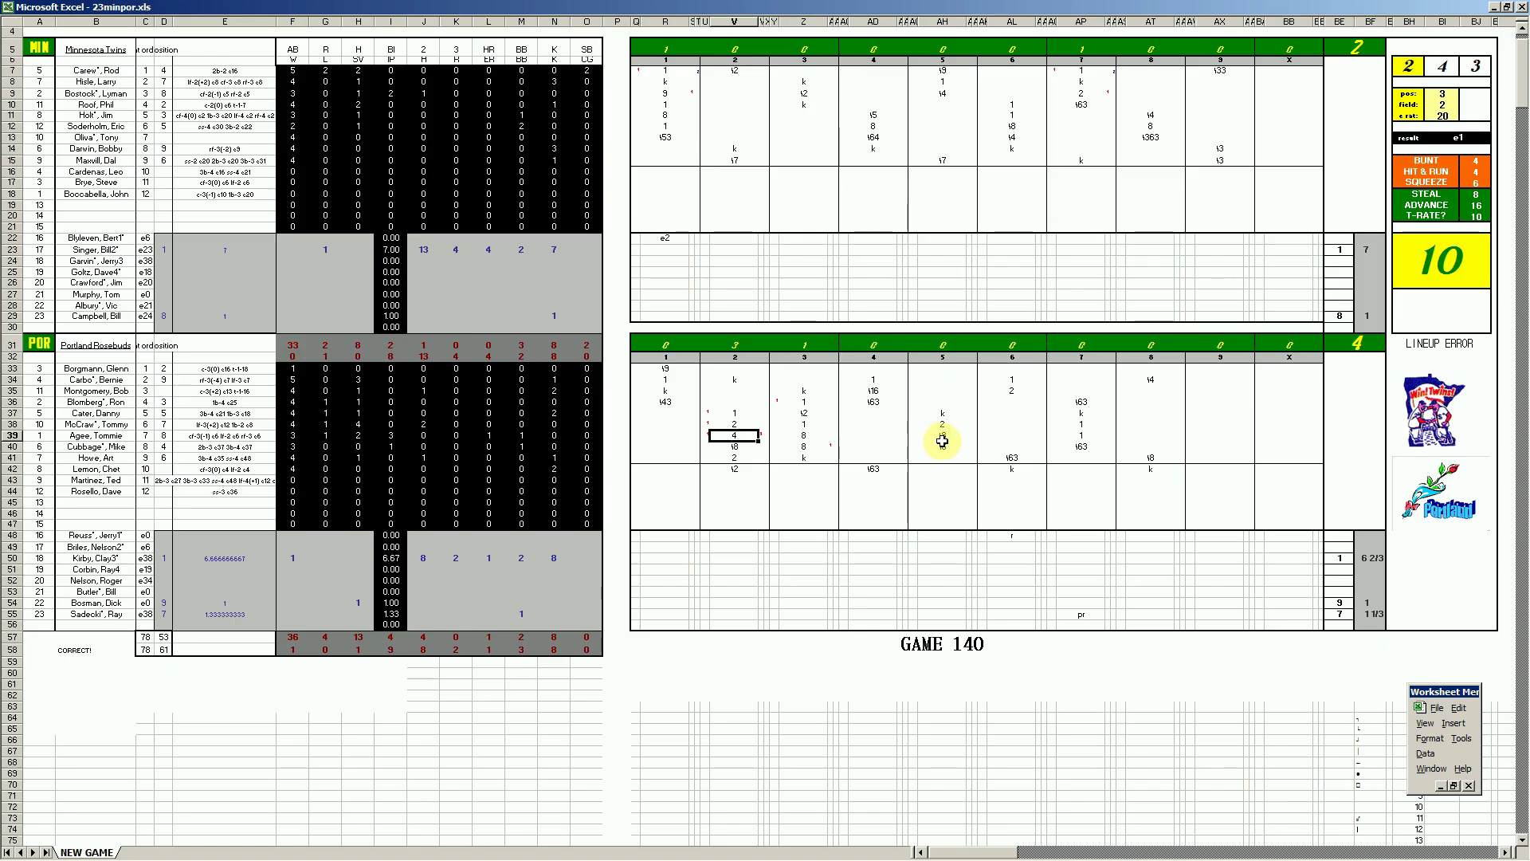
mouse_move(558, 856)
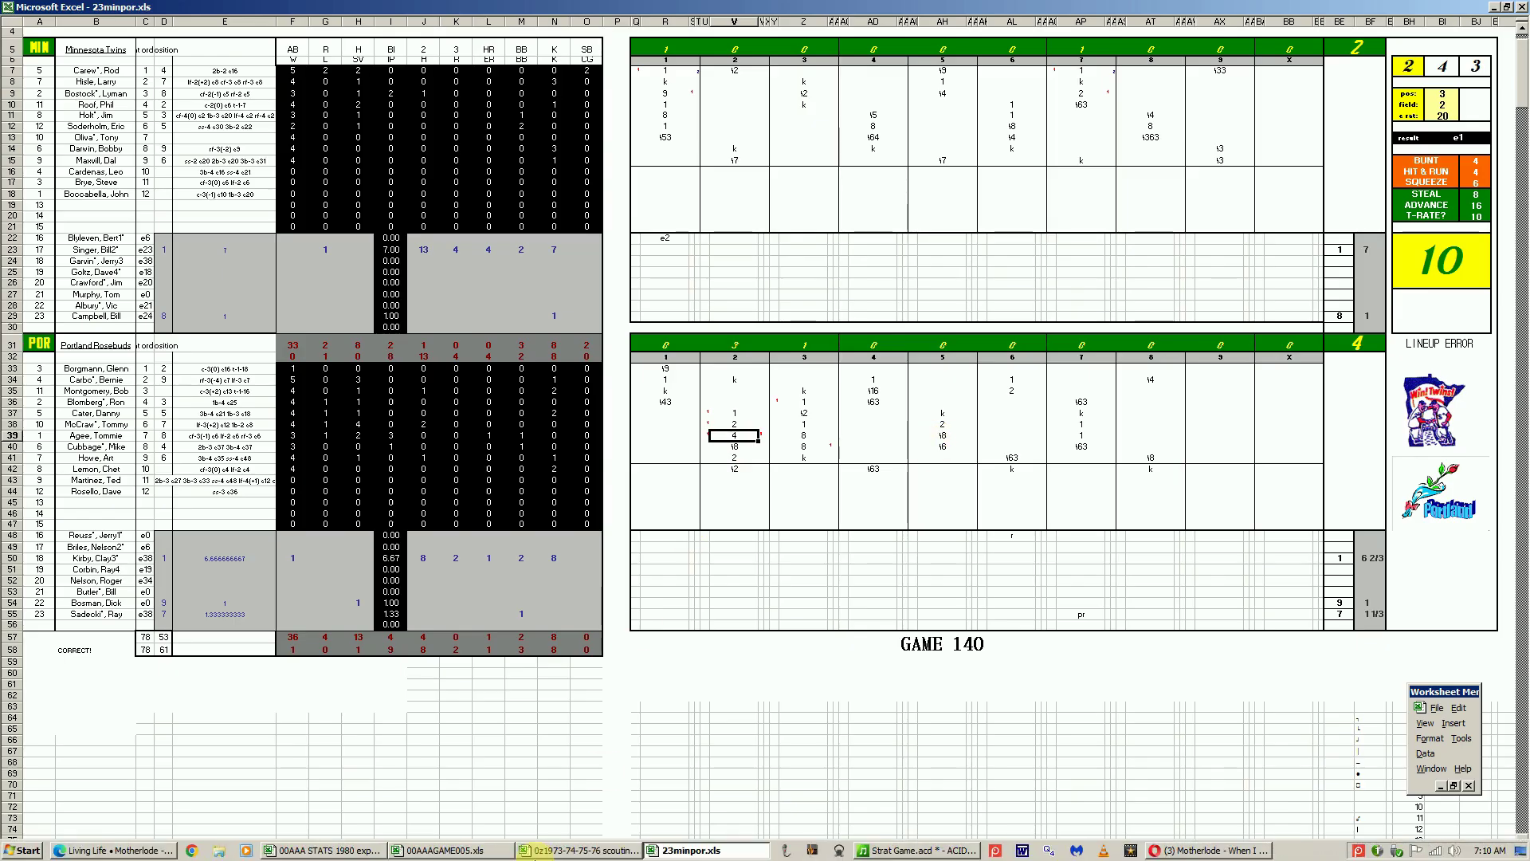
right_click(672, 855)
left_click(701, 812)
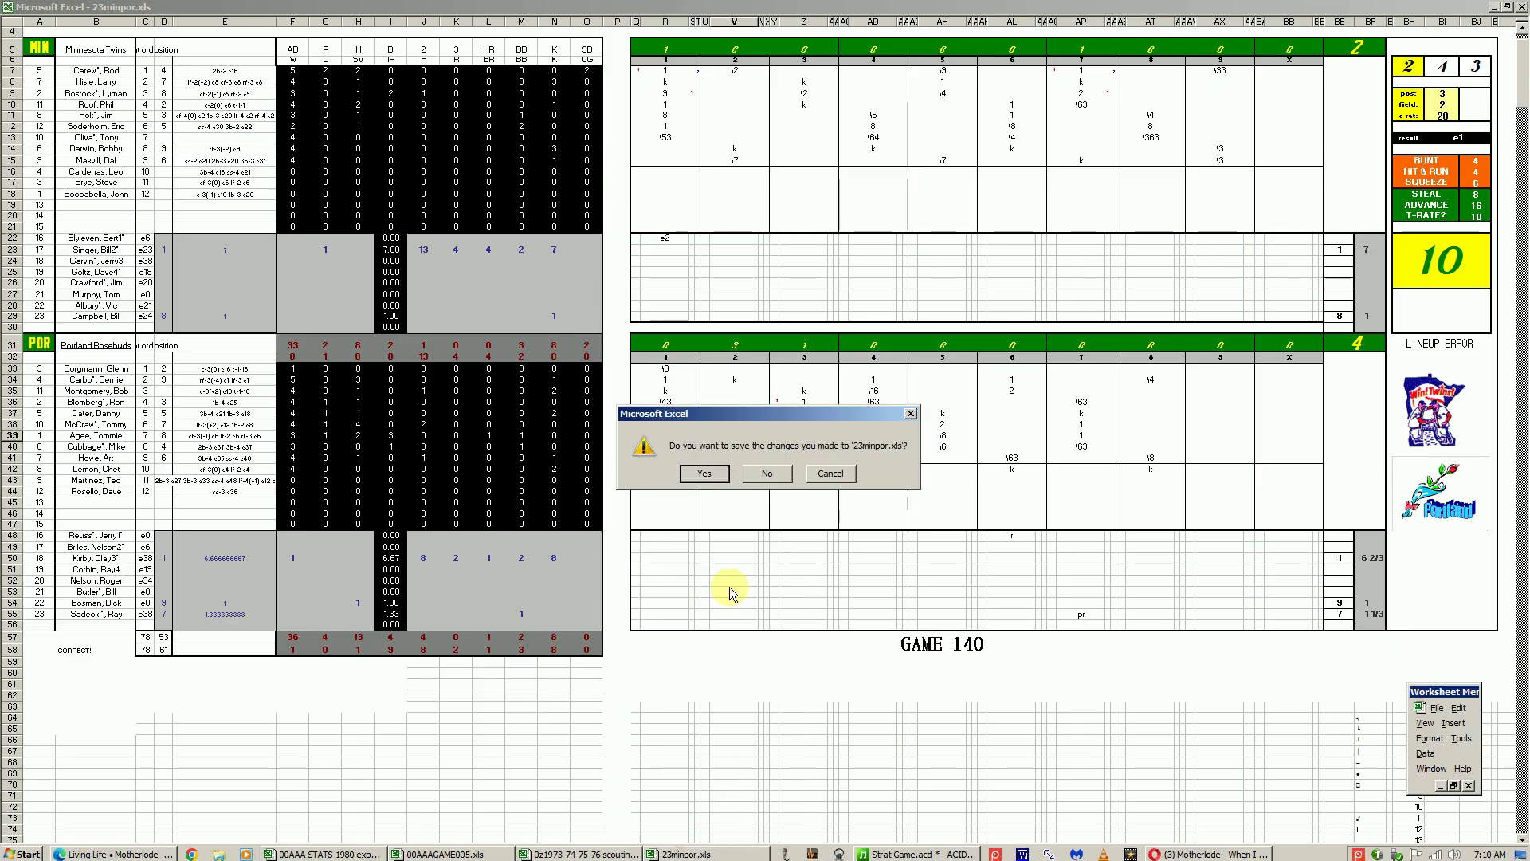
left_click(768, 473)
- Switch to the print sheet of 00AAA STATS 1980 expansion20playe.xls and examine the Portland Rosebuds' row in the NL Mountain standings
mouse_move(502, 841)
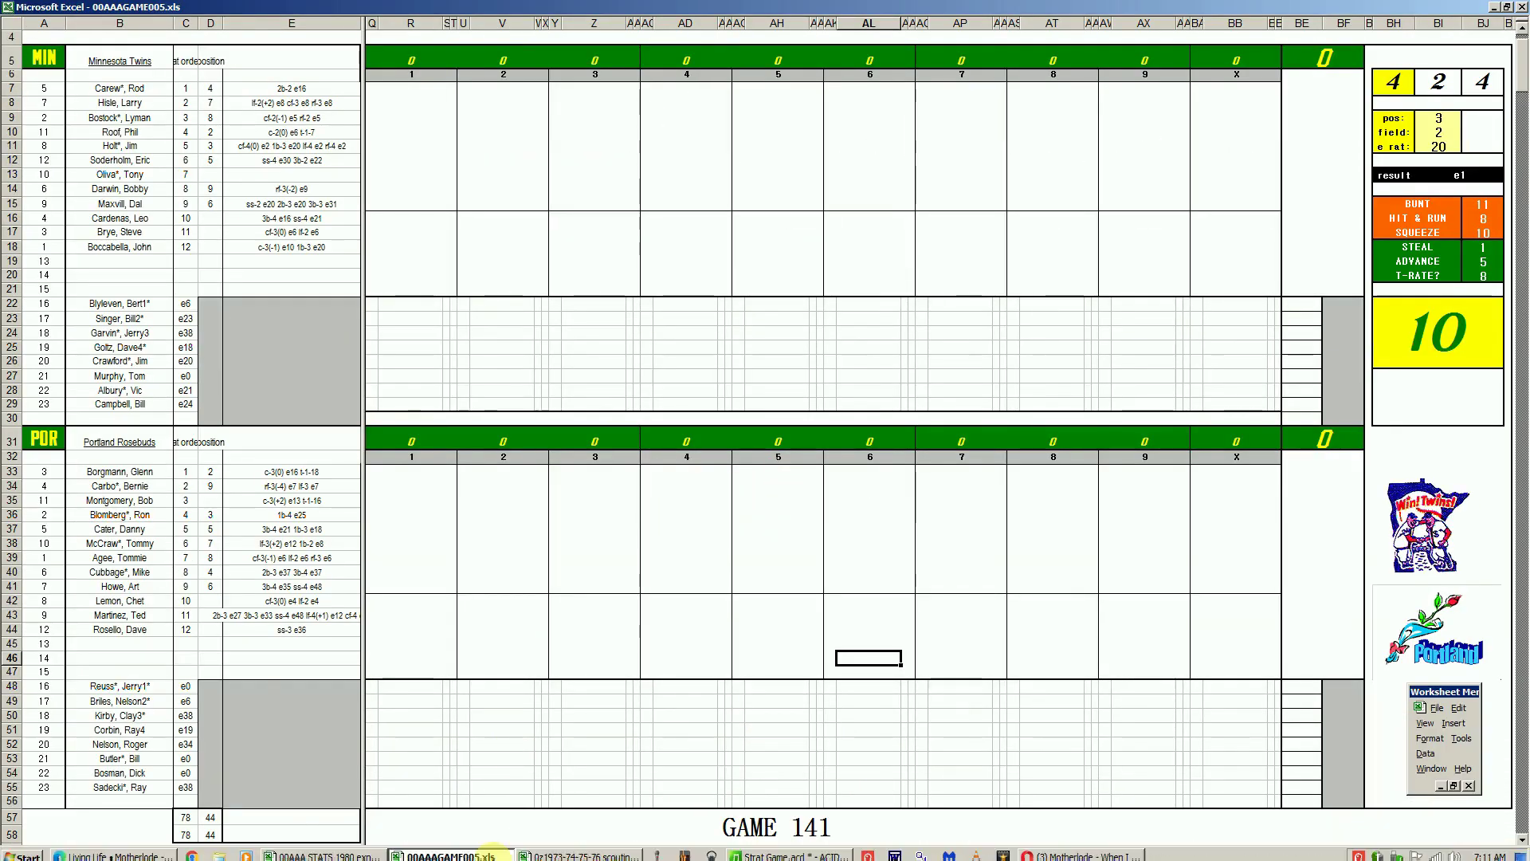
left_click(363, 851)
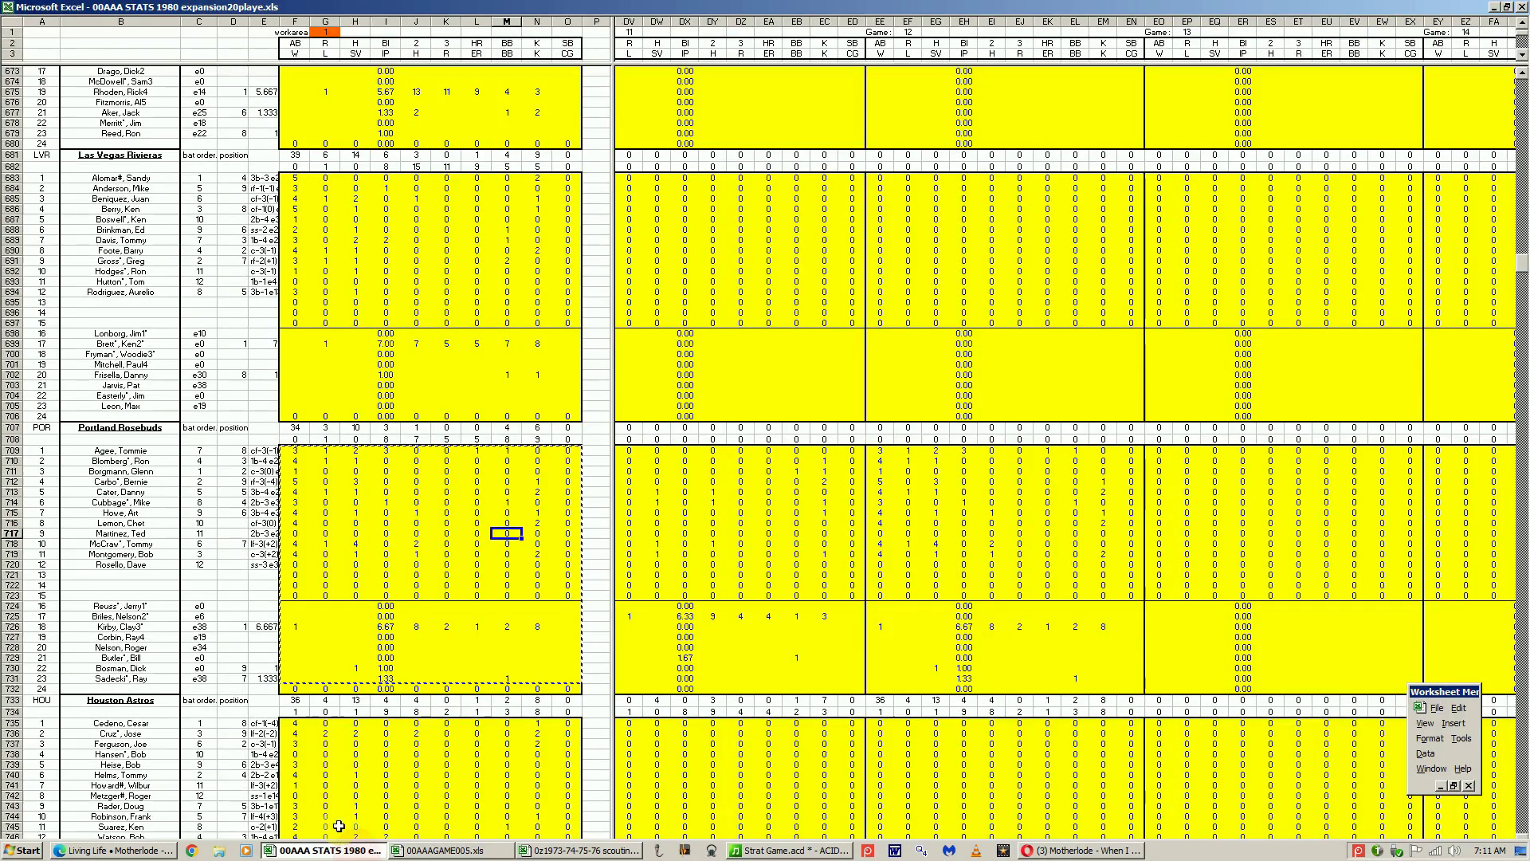
left_click(73, 852)
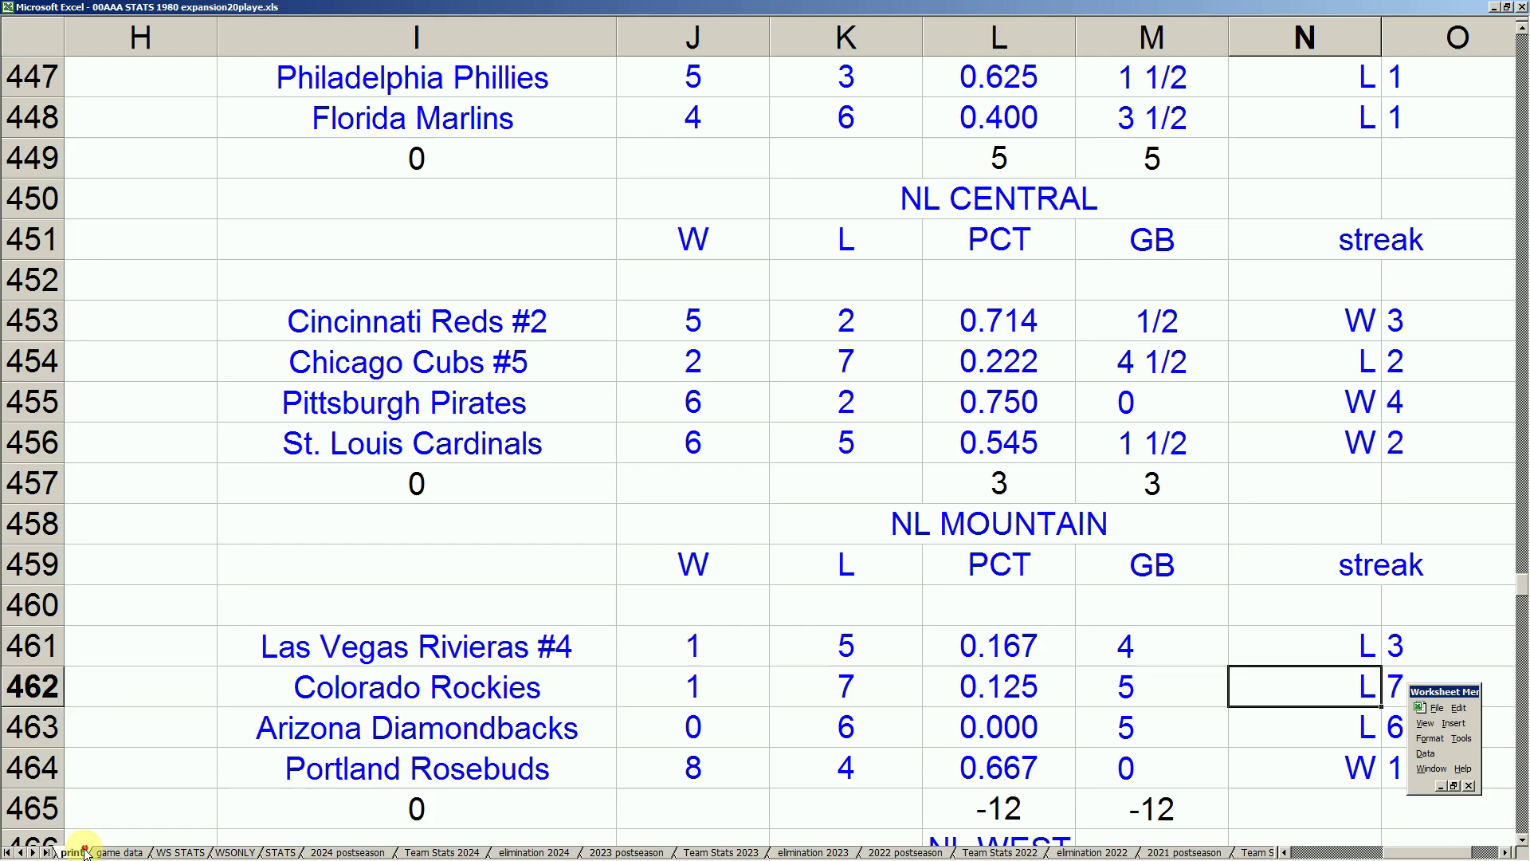
left_click(301, 773)
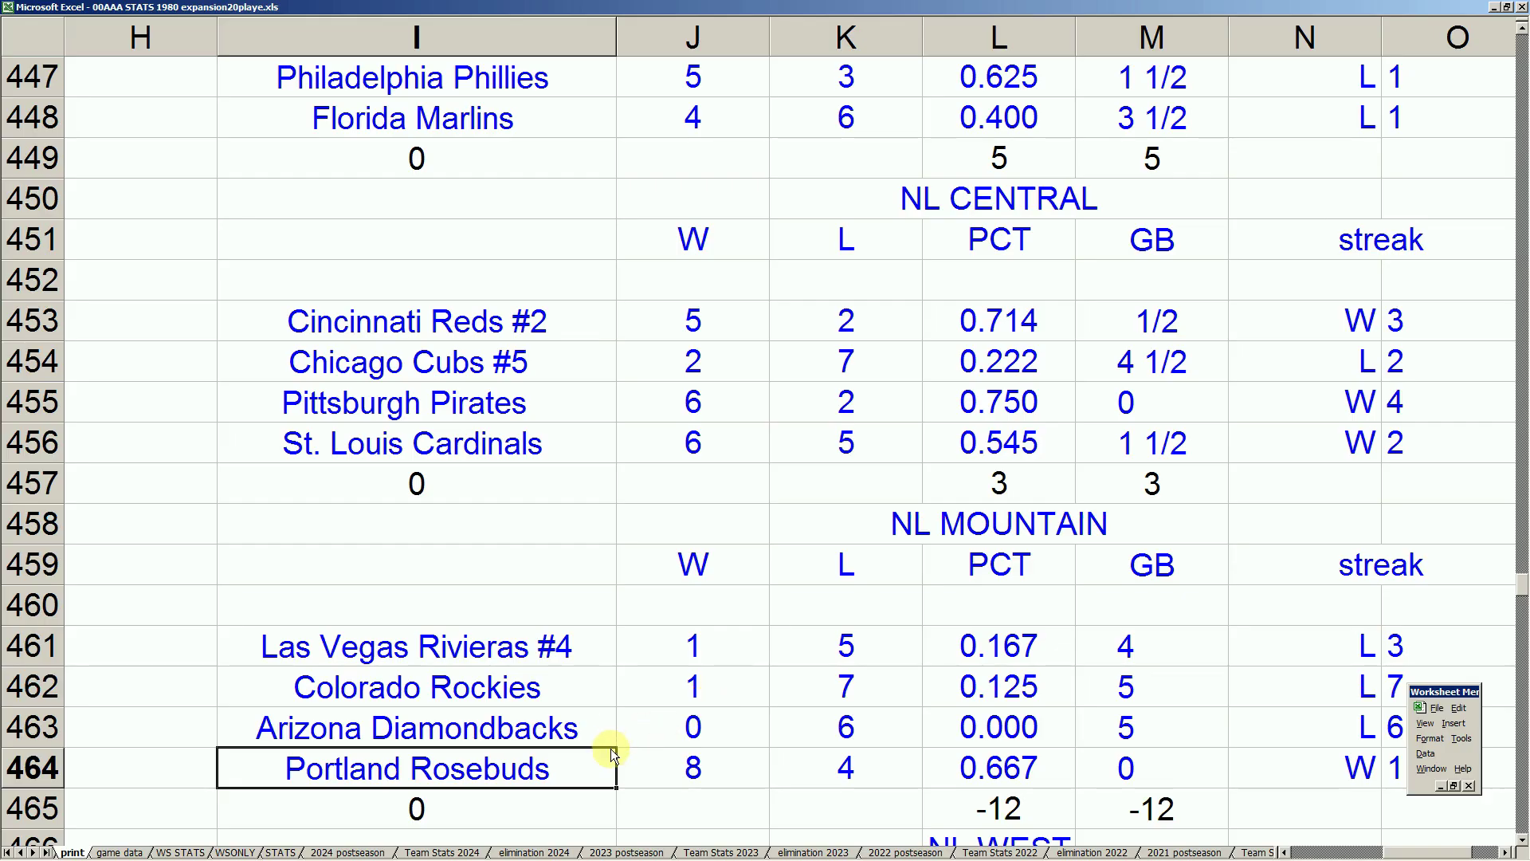
left_click(535, 730)
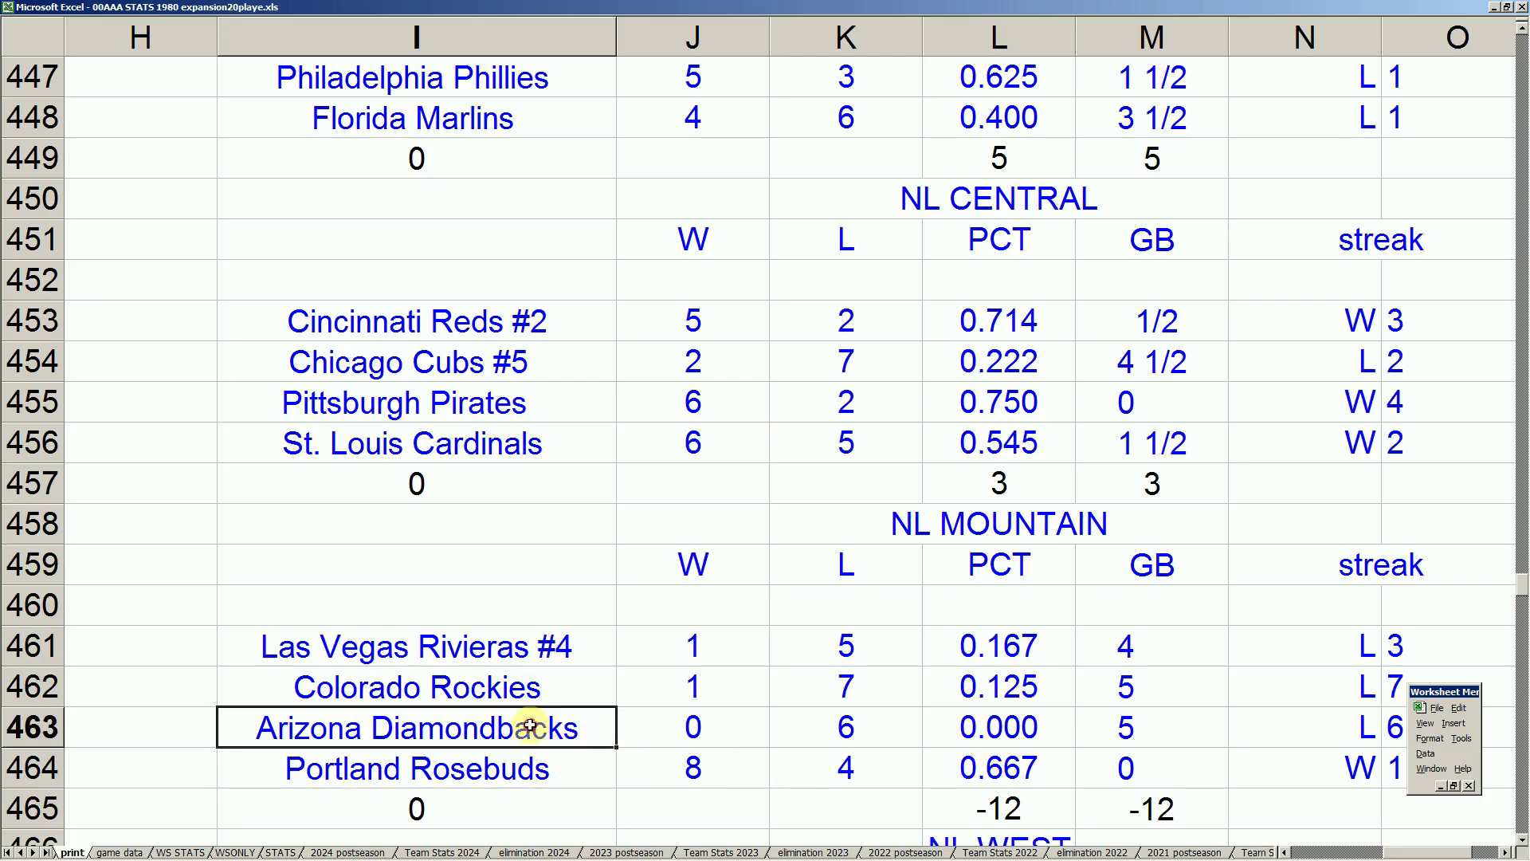
key("Down")
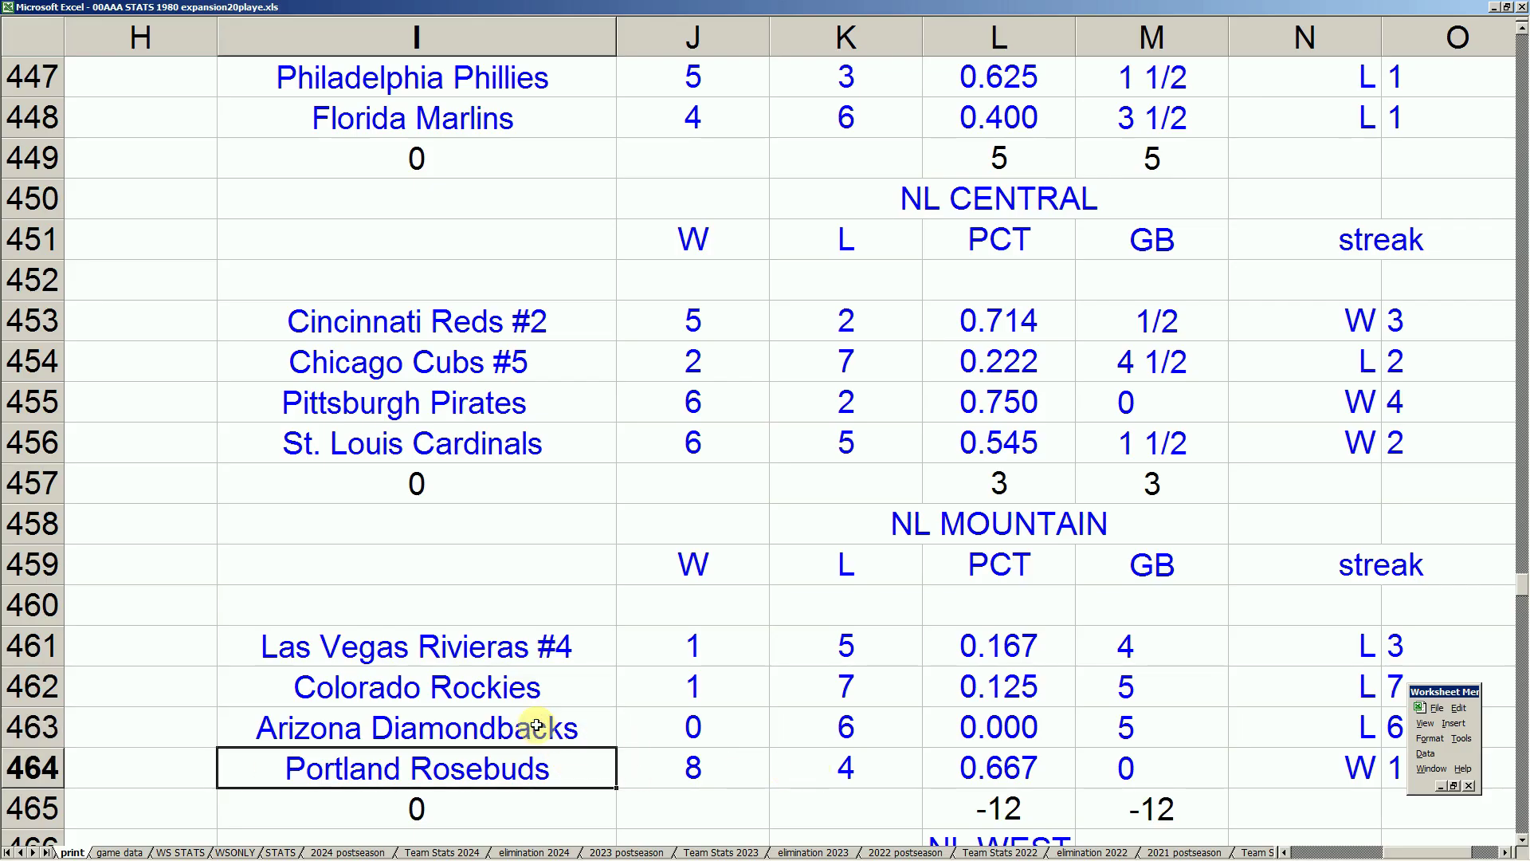
- Examine the Minnesota Twins' wins and losses against the other teams in the AL Midwest standings
key("Left")
key("Left")
key("Left")
key("Left")
key("Left")
key("Left")
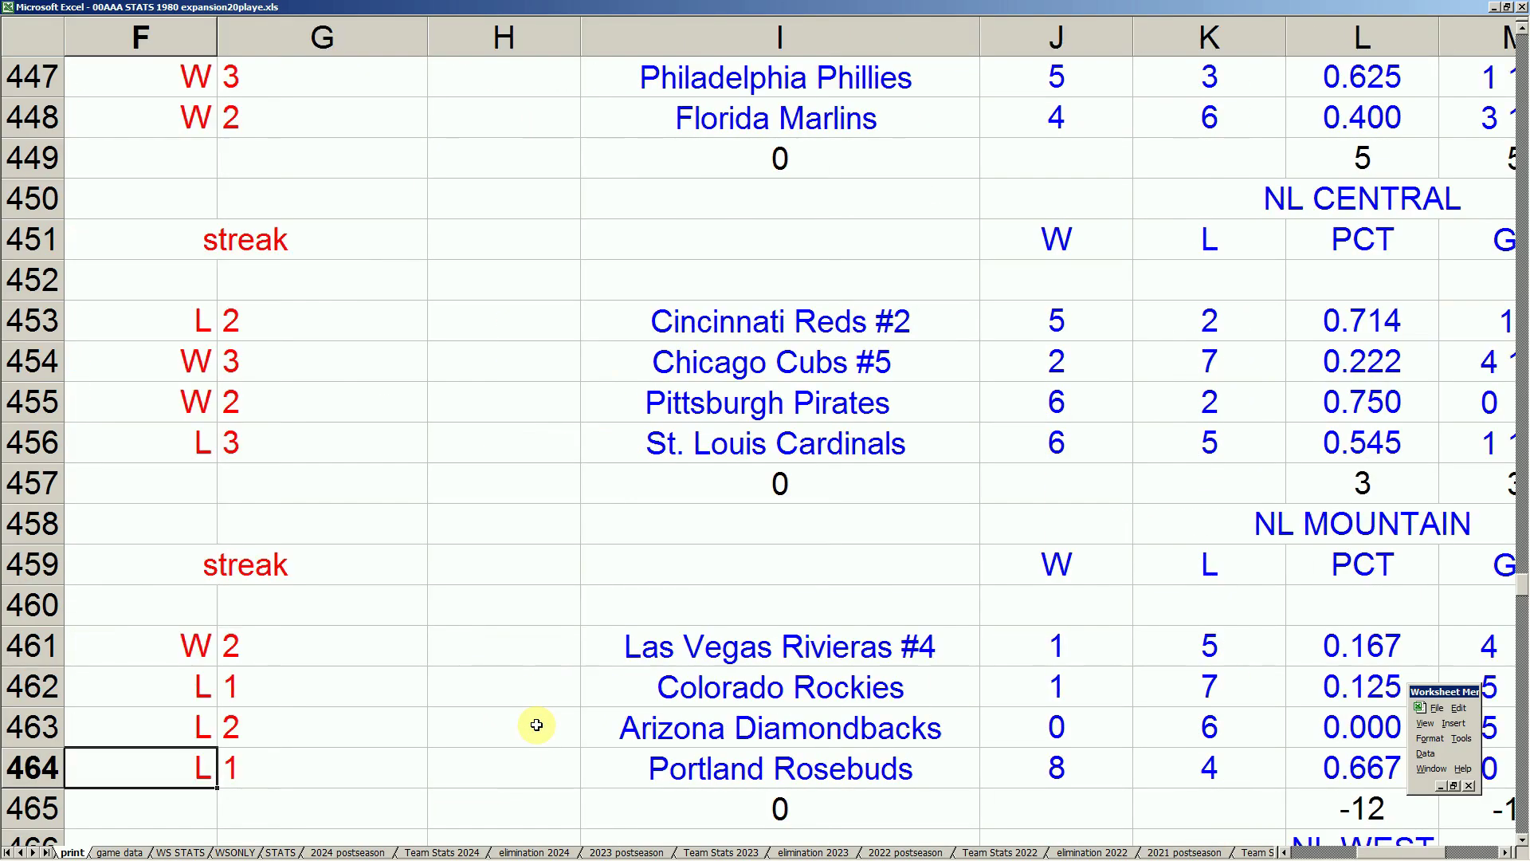
key("Left")
key("Left")
key("Right")
key("Right")
key("Left")
key("Right")
key("Left")
key("Up")
key("Down")
key("Right")
key("Left")
key("Up")
key("Down")
key("Up")
key("Up")
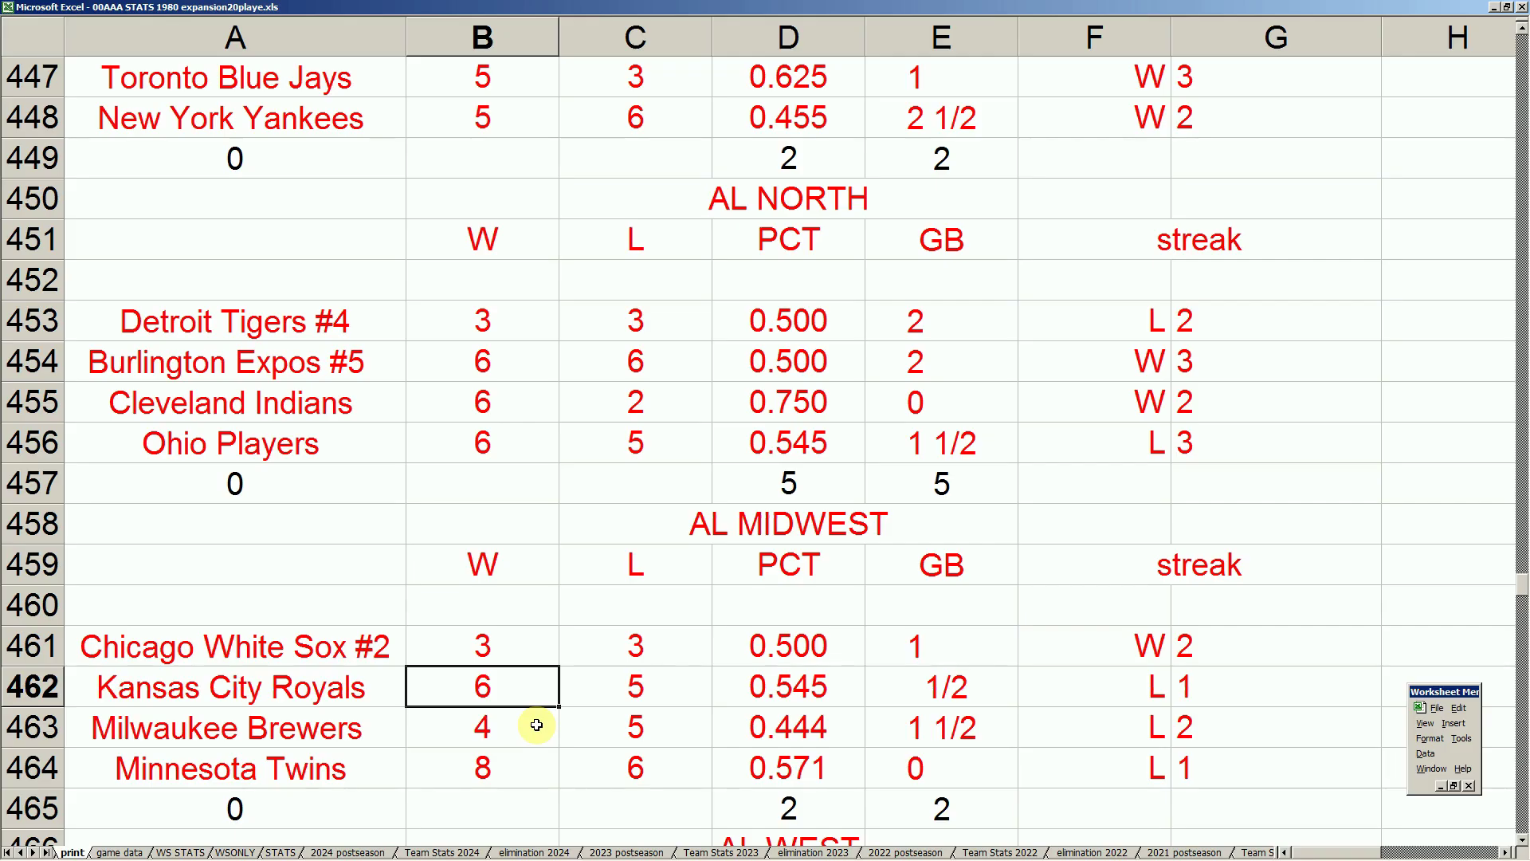
key("Down")
key("Down")
key("Right")
key("Left")
key("Right")
key("Up")
key("Down")
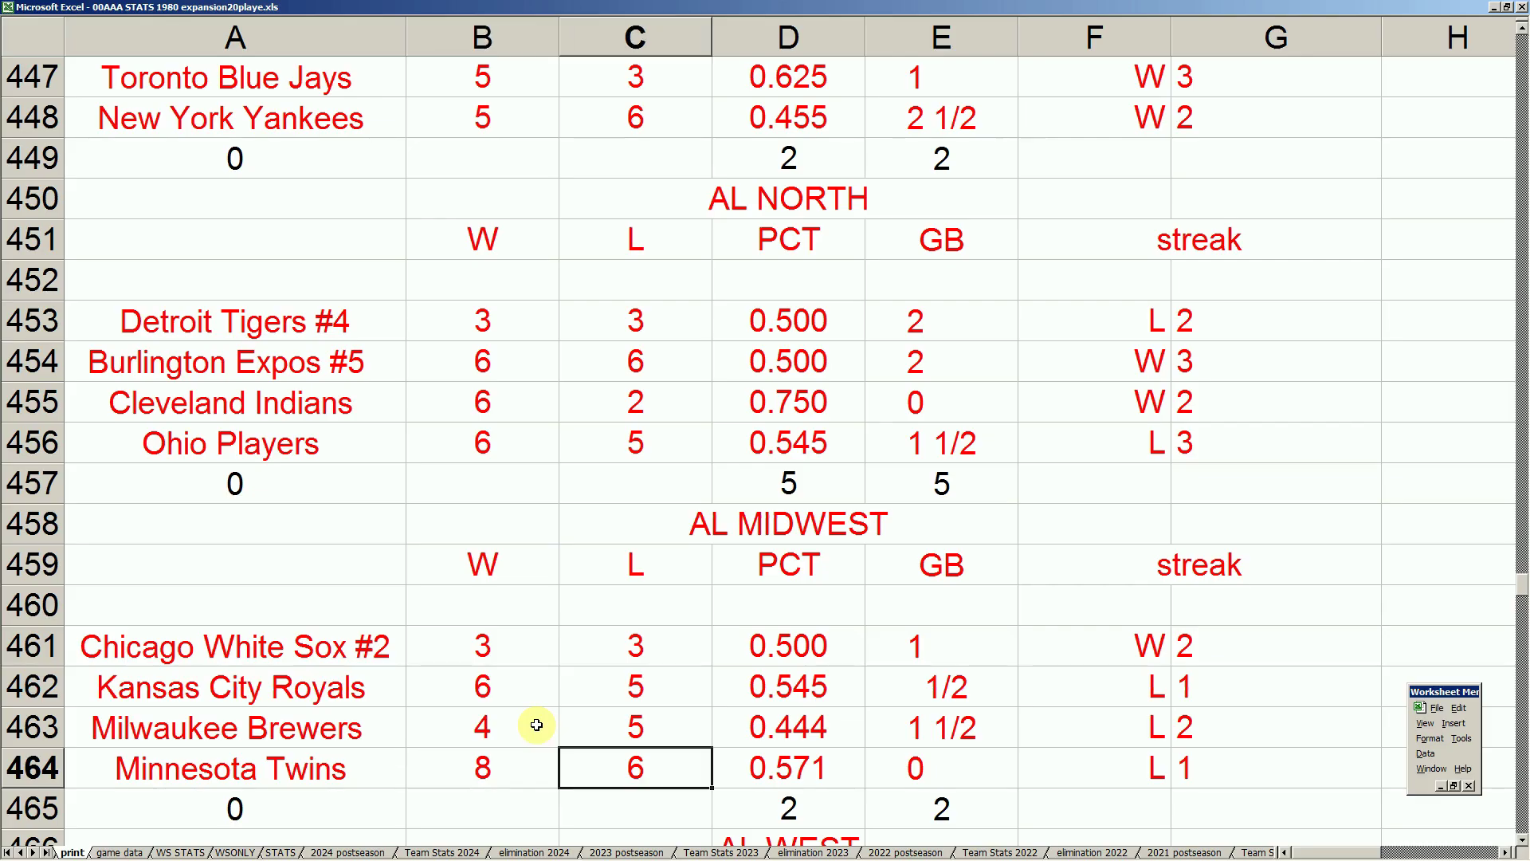
- Compare the Kansas City Royals' and Milwaukee Brewers' records in the AL Midwest standings, including Milwaukee's streak
key("Left")
key("Up")
key("Up")
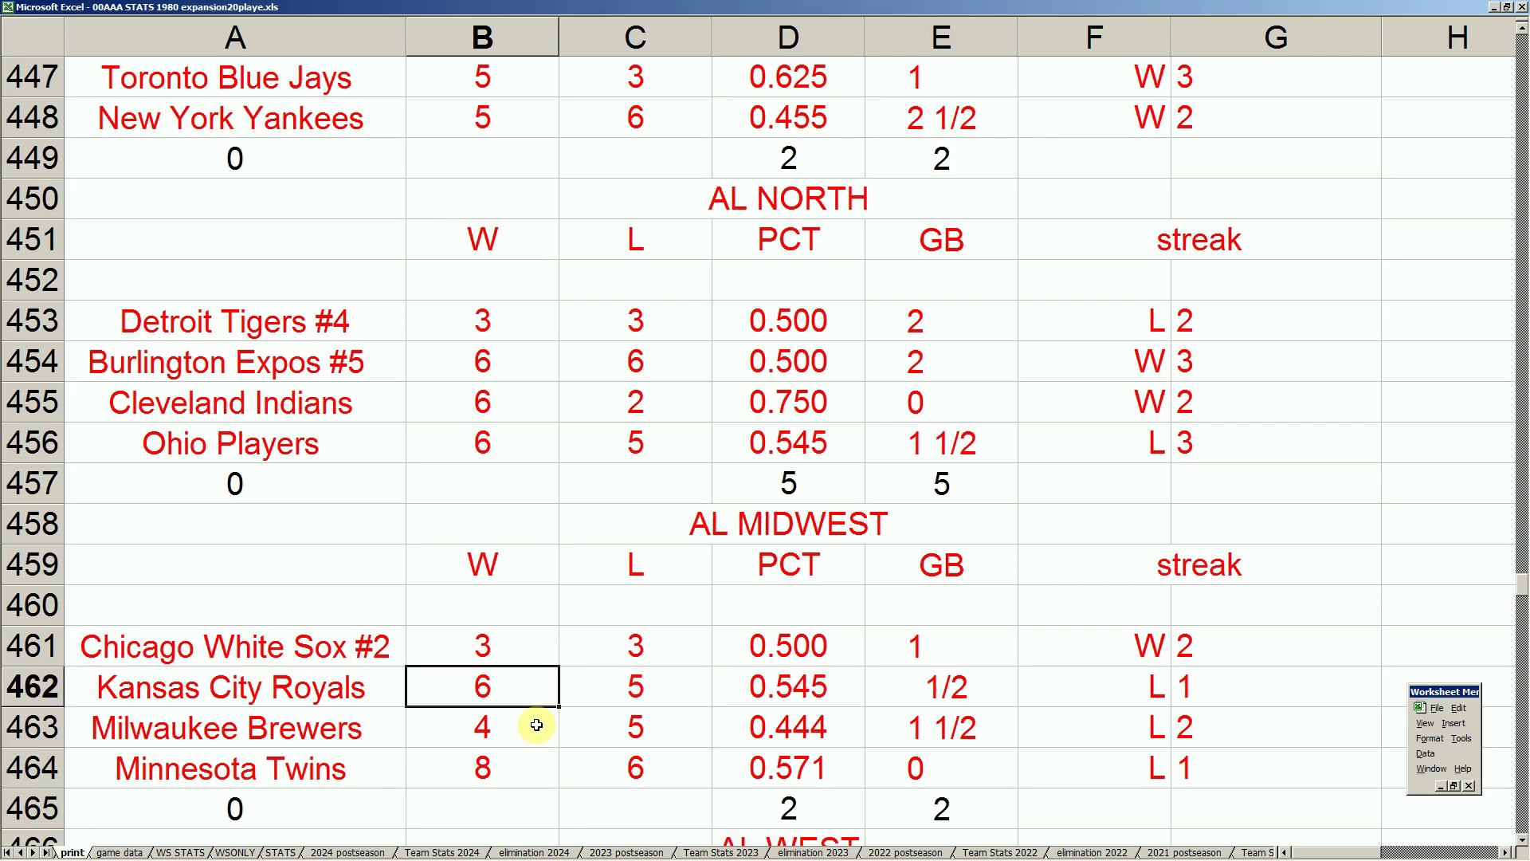
key("Right")
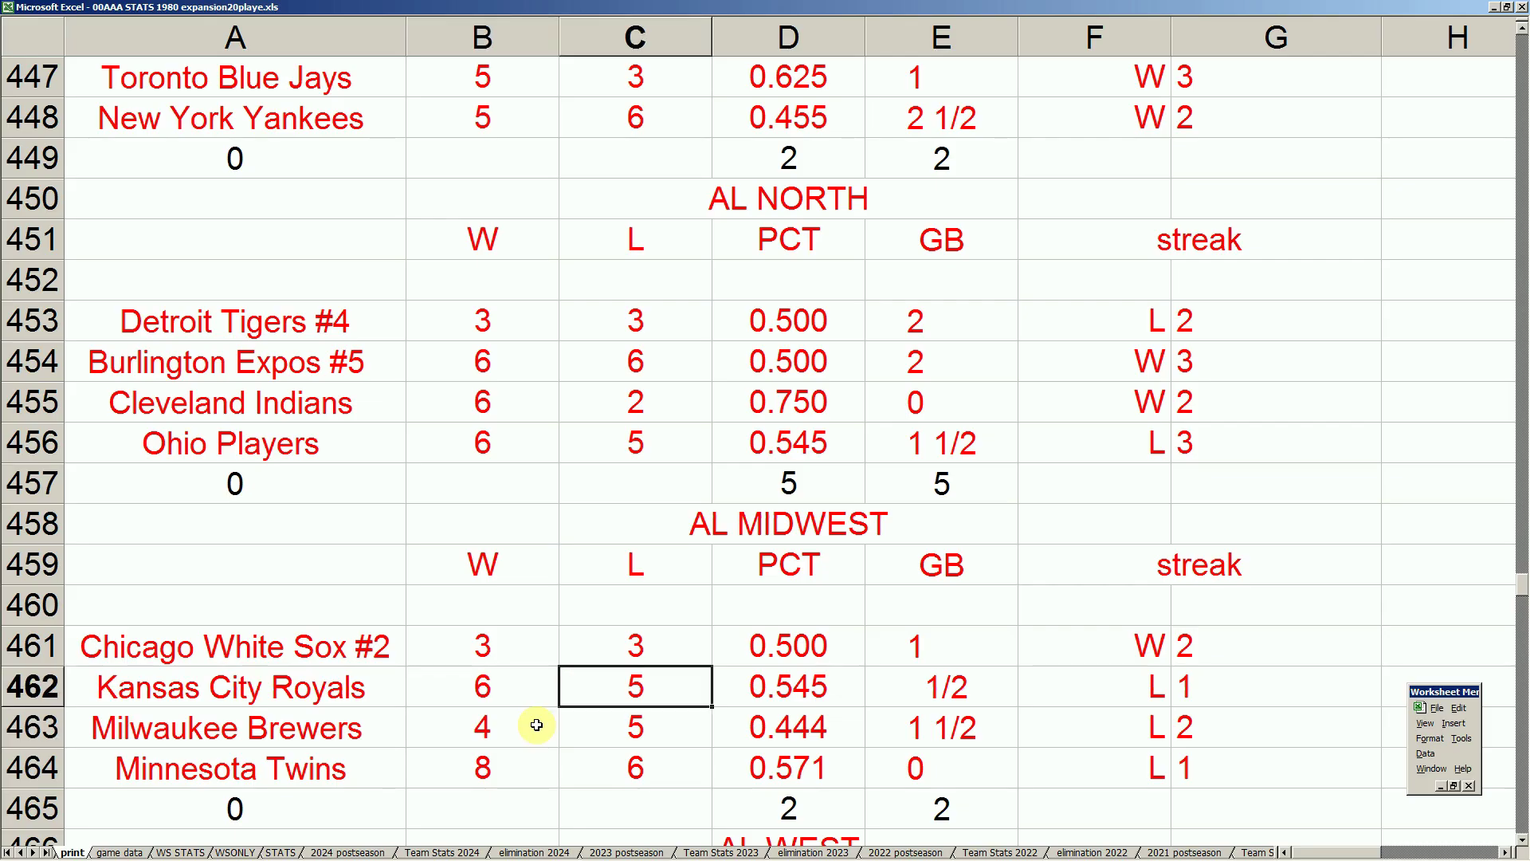
key("Down")
key("Left")
key("Up")
key("Up")
key("Right")
key("Down")
key("Right")
key("Down")
key("Right")
key("Left")
key("Left")
key("Left")
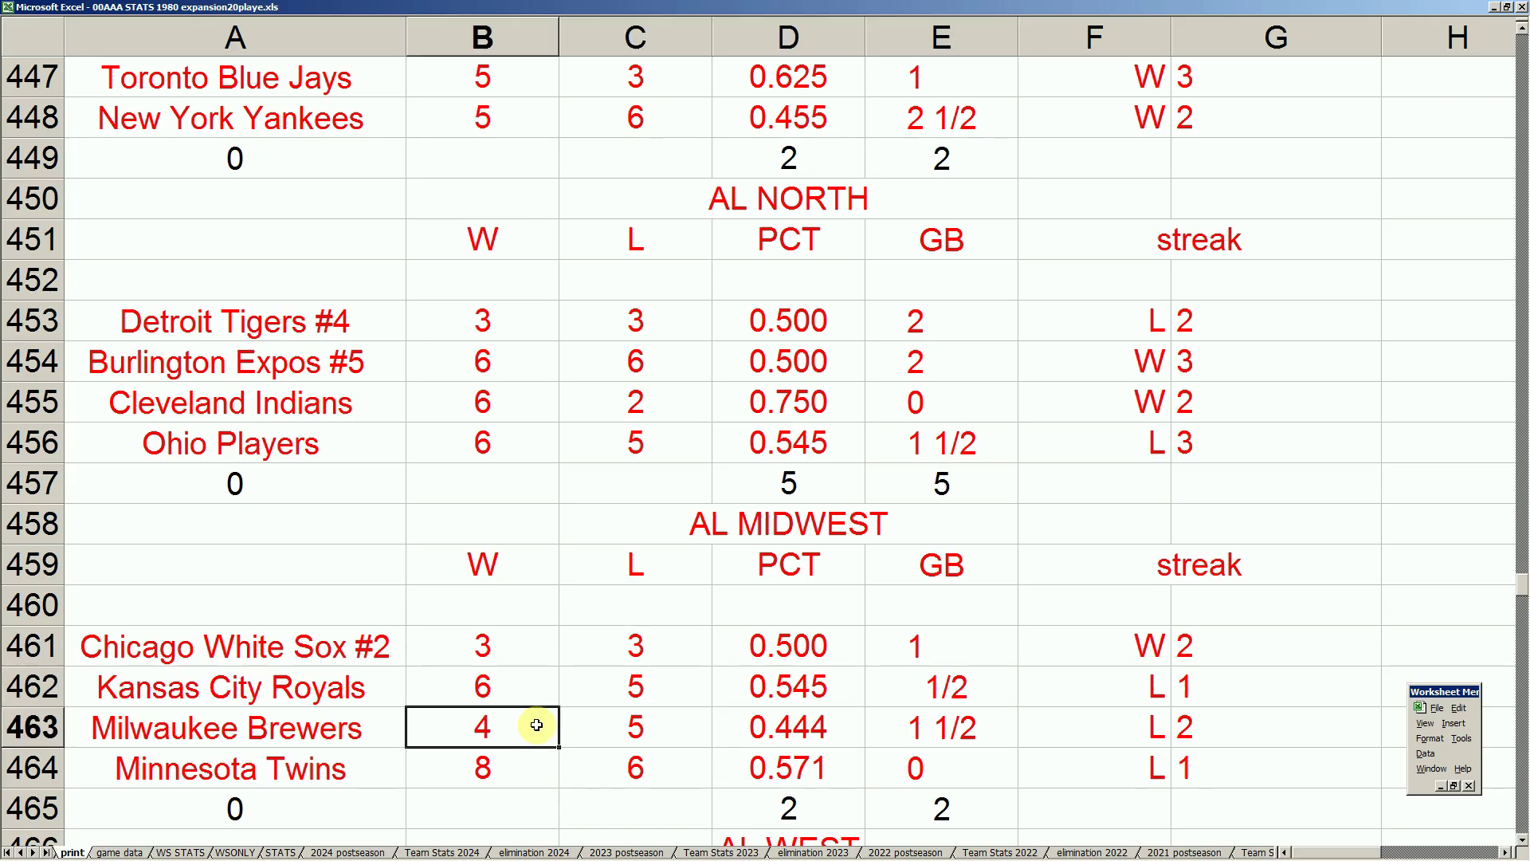
key("Right")
key("Right")
key("Right")
key("Right")
key("Right")
key("Right")
key("Right")
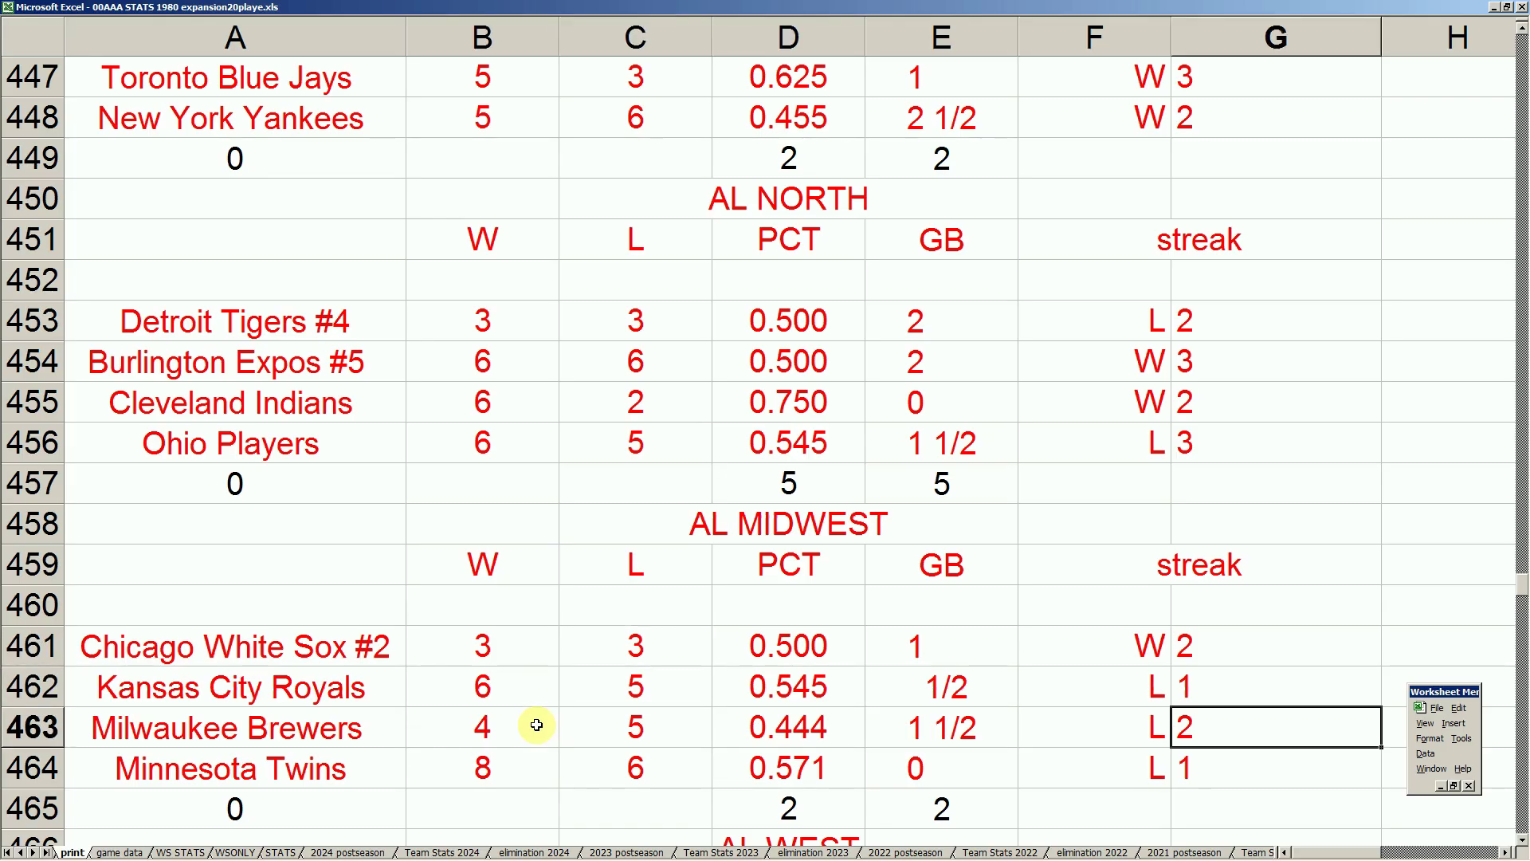